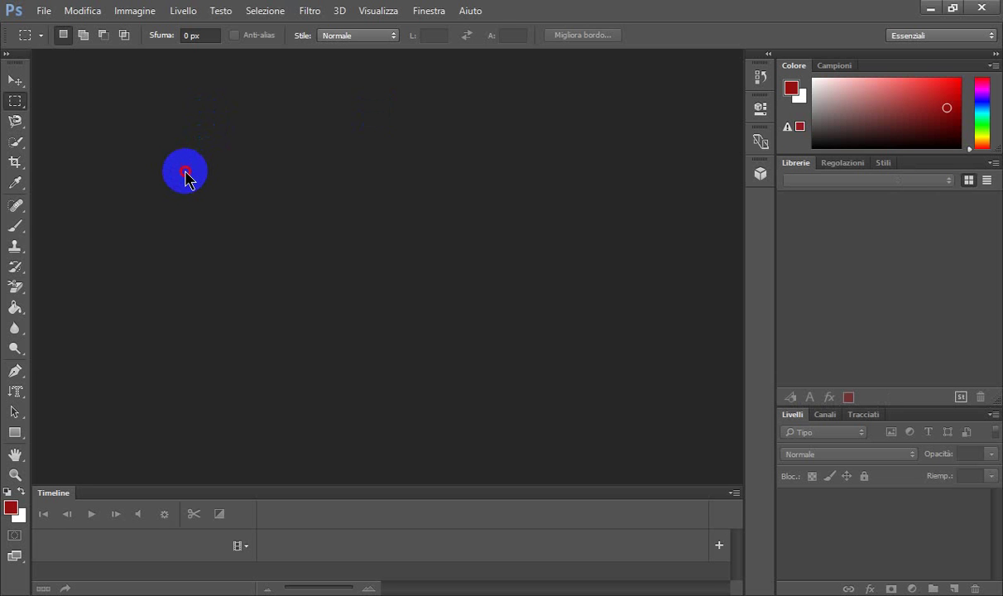
Dismiss the trial notice and open 20150710_1753r24.jpg from the phone photos s3 folder.
{"action": "double_click", "coordinate": [185, 179]}
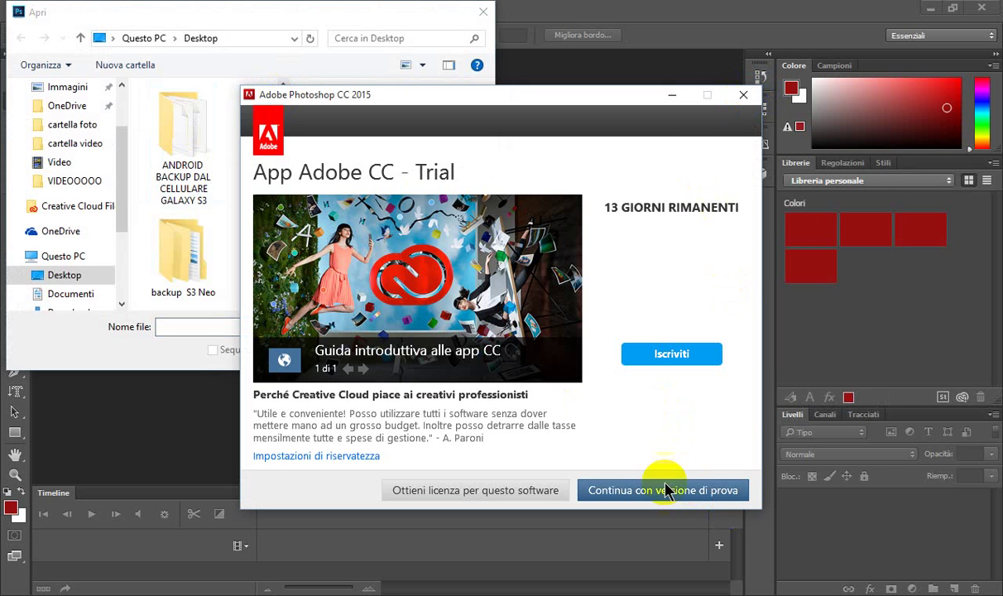
{"action": "left_click", "coordinate": [675, 494]}
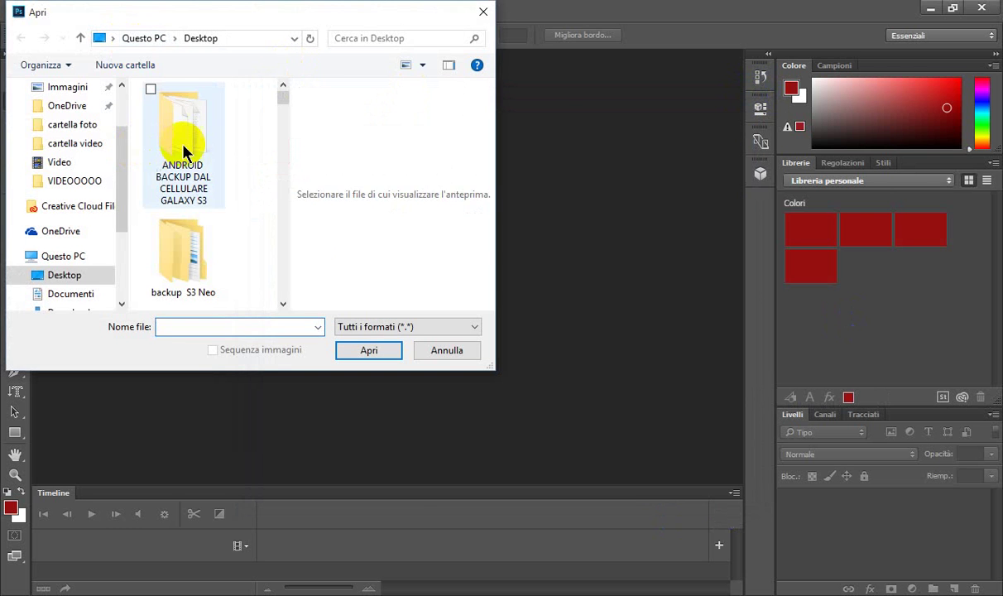
{"action": "left_click", "coordinate": [184, 150]}
{"action": "scroll", "coordinate": [184, 135], "scroll_direction": "down", "scroll_amount": 3}
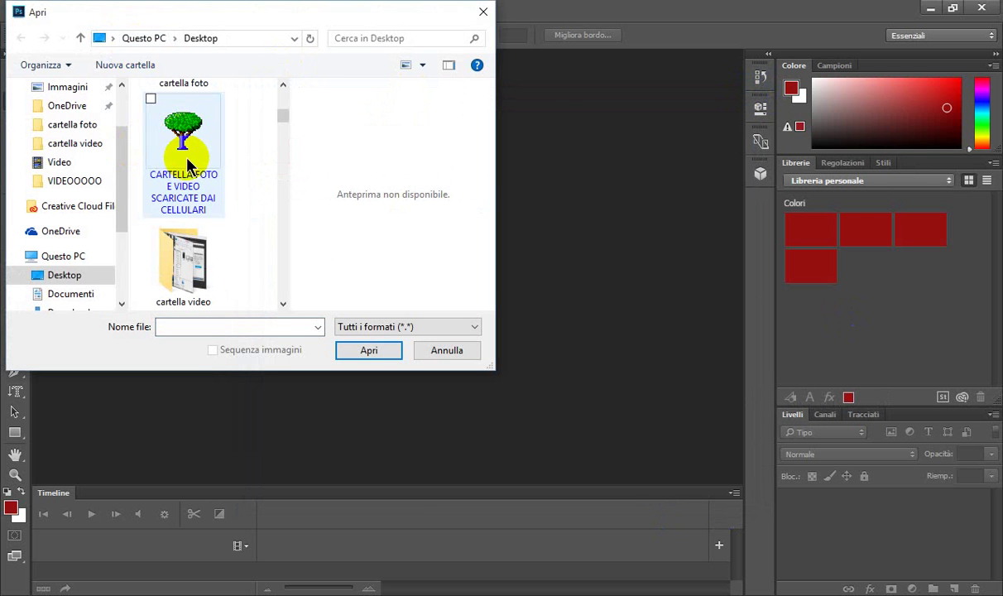
{"action": "double_click", "coordinate": [178, 128]}
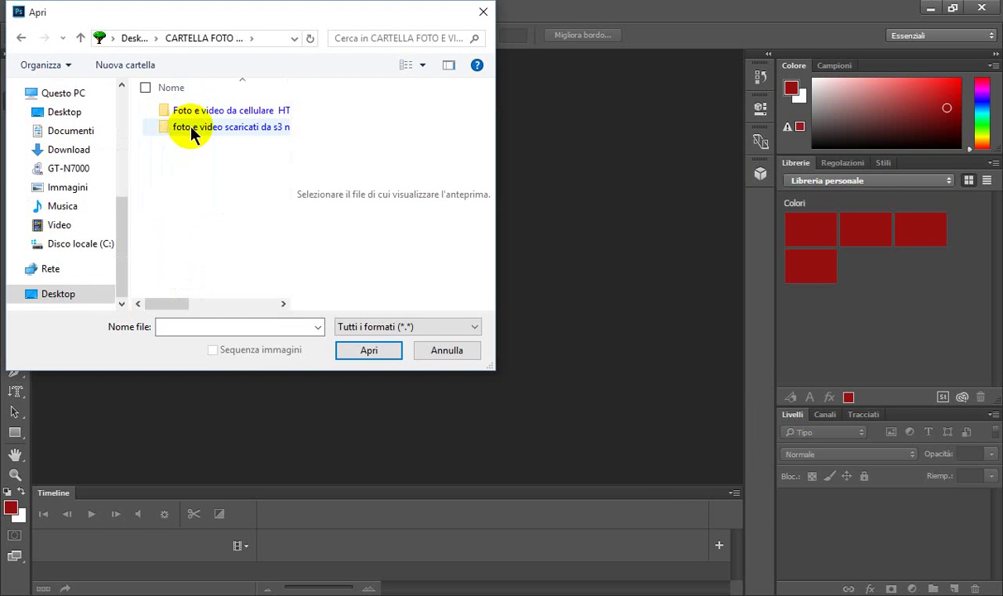
{"action": "double_click", "coordinate": [190, 128]}
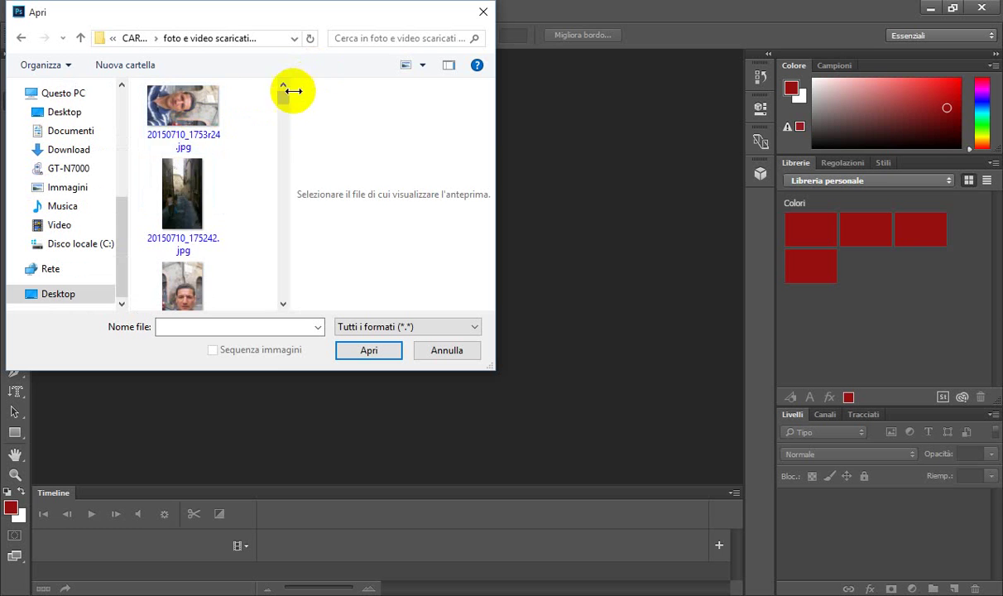
{"action": "mouse_move", "coordinate": [283, 97]}
{"action": "left_mouse_down"}
{"action": "mouse_move", "coordinate": [281, 141]}
{"action": "mouse_move", "coordinate": [282, 95]}
{"action": "left_mouse_up"}
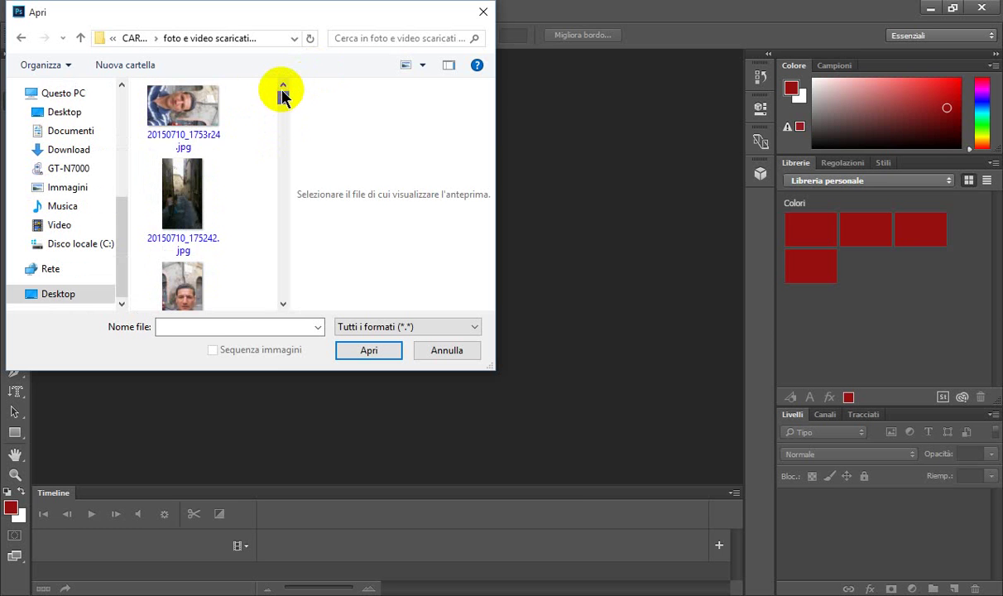
{"action": "left_click", "coordinate": [188, 98]}
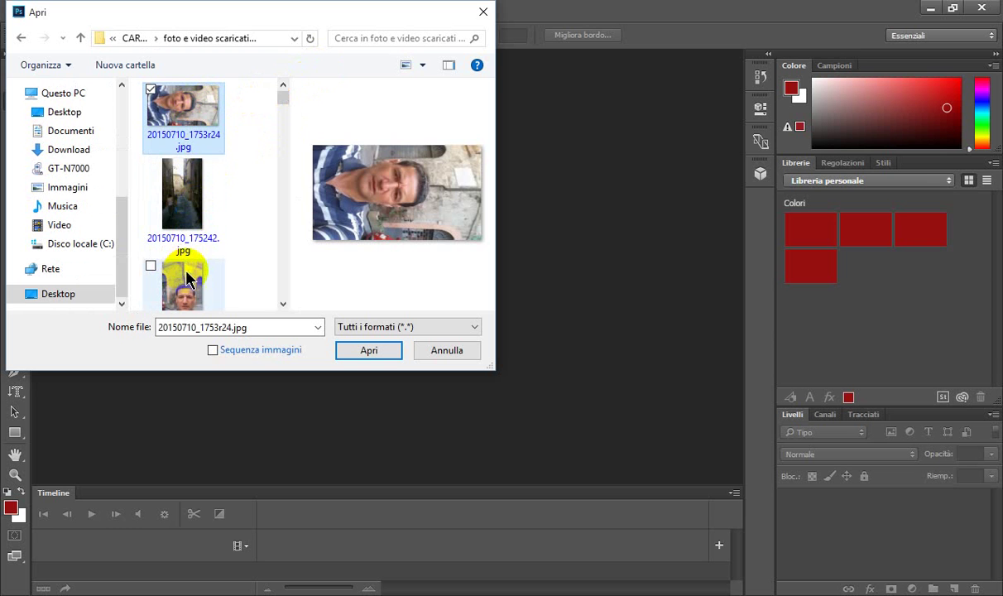
{"action": "double_click", "coordinate": [182, 111]}
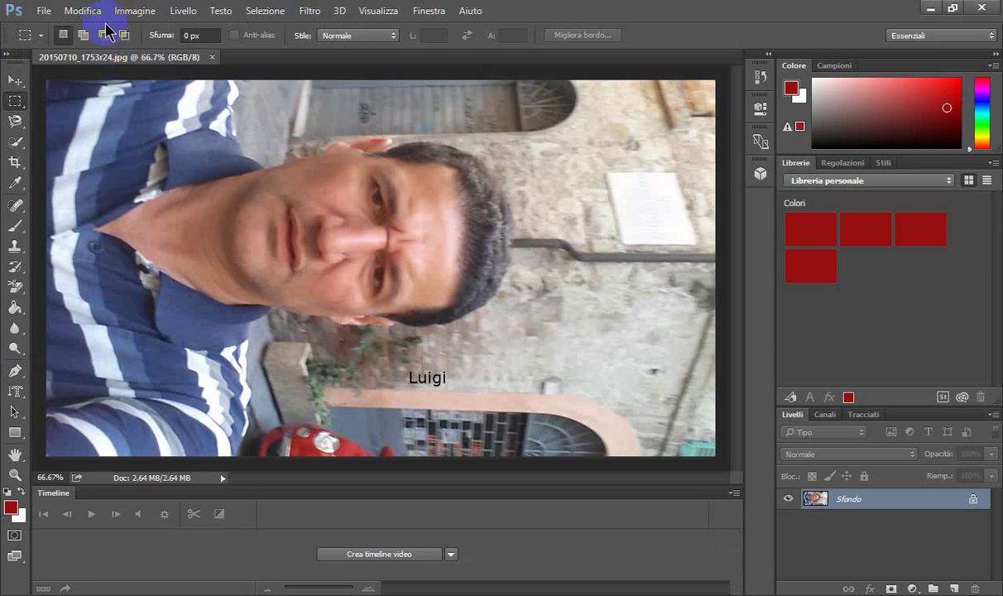
Rotate the image 90° clockwise, then 180°, so the selfie's face is upright.
{"action": "left_click", "coordinate": [83, 12]}
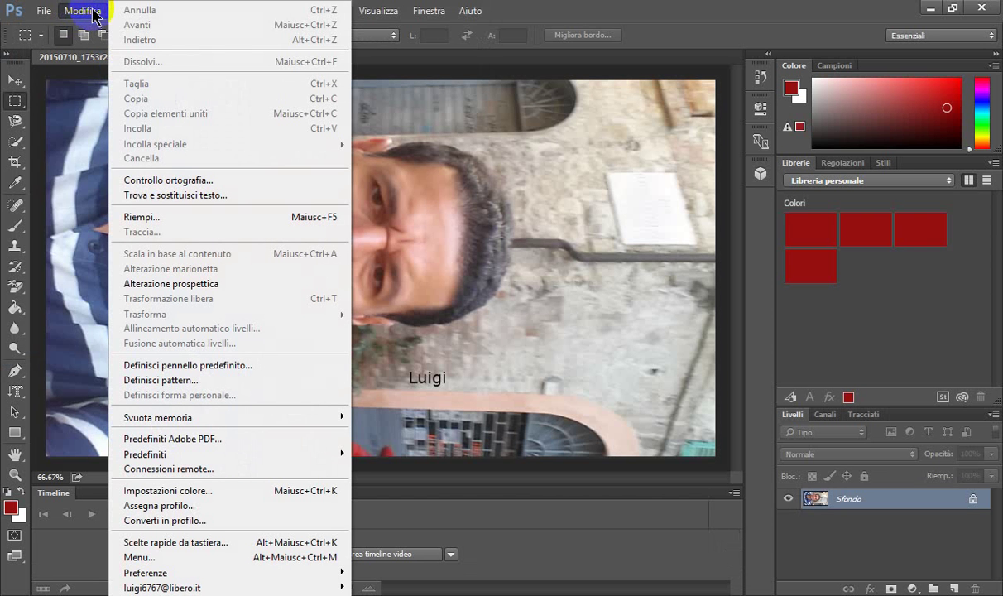
{"action": "left_click", "coordinate": [73, 11]}
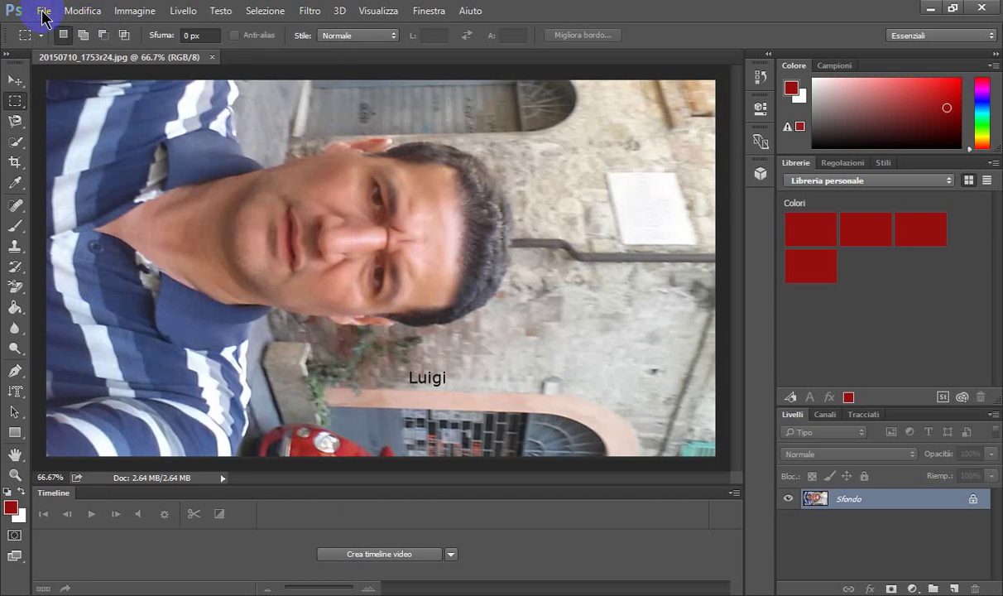
{"action": "left_click", "coordinate": [134, 11]}
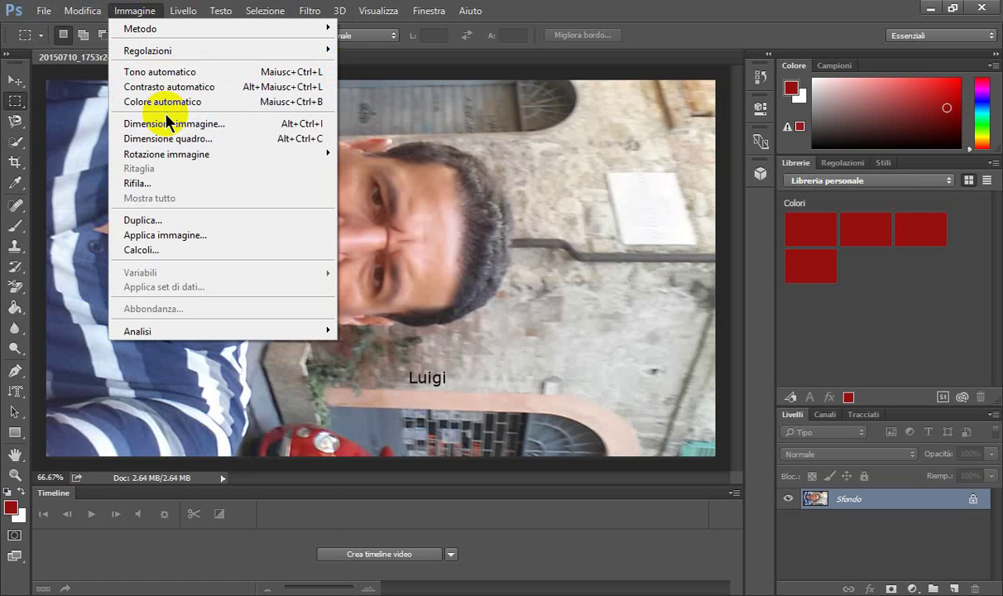
{"action": "mouse_move", "coordinate": [167, 154]}
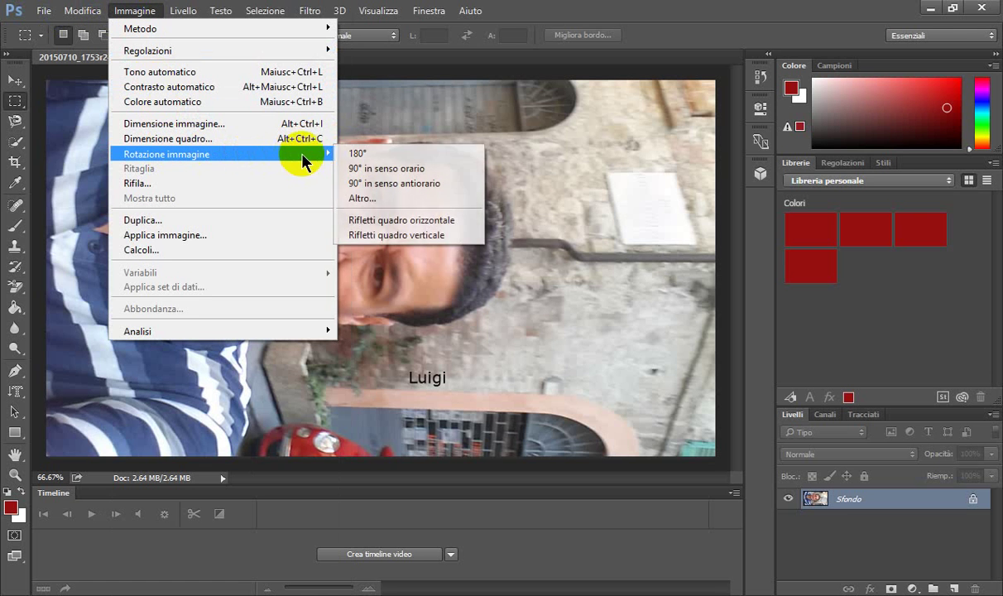
{"action": "left_click", "coordinate": [393, 169]}
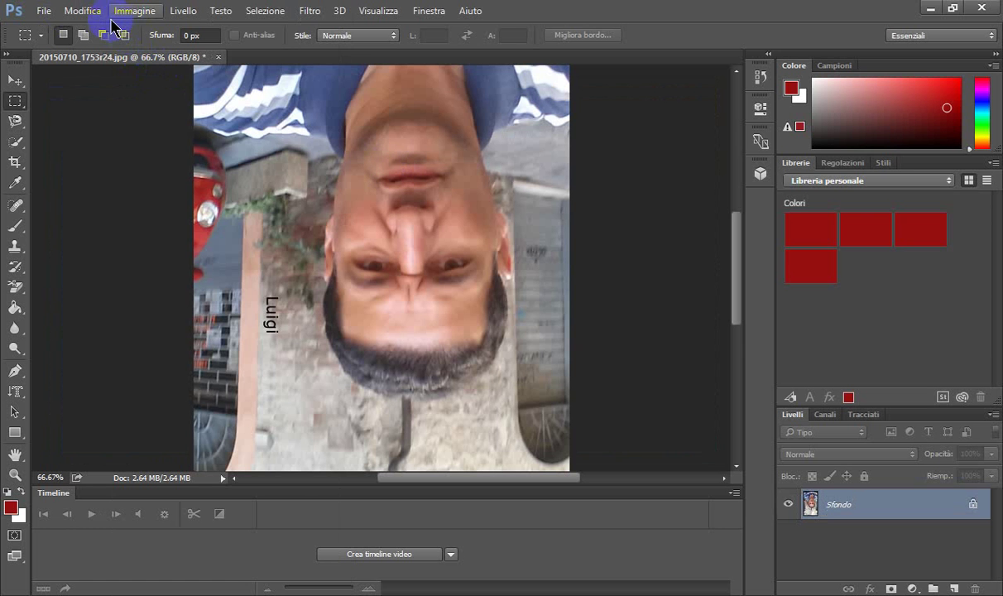
{"action": "left_click", "coordinate": [136, 11]}
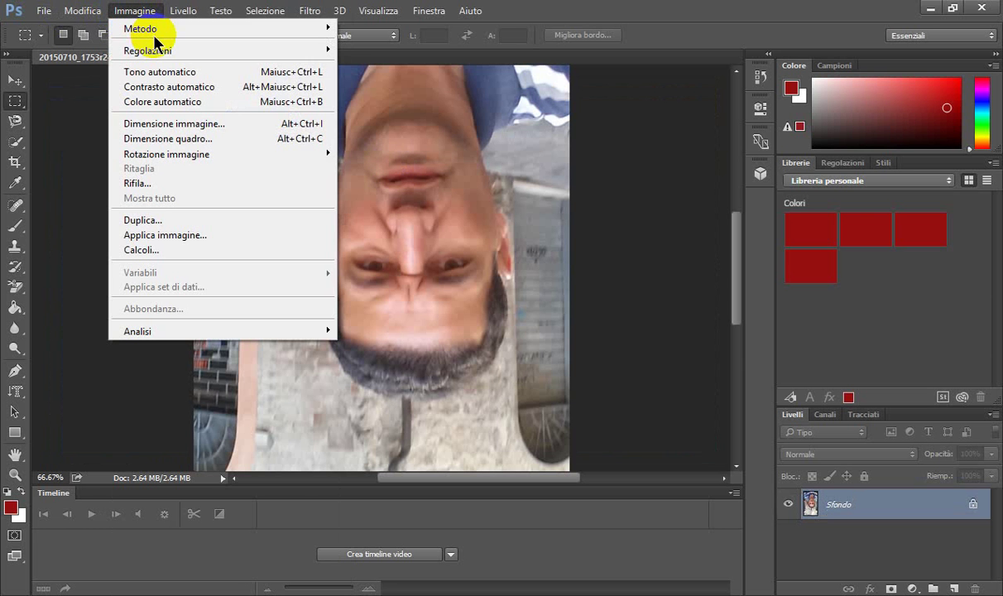
{"action": "mouse_move", "coordinate": [166, 154]}
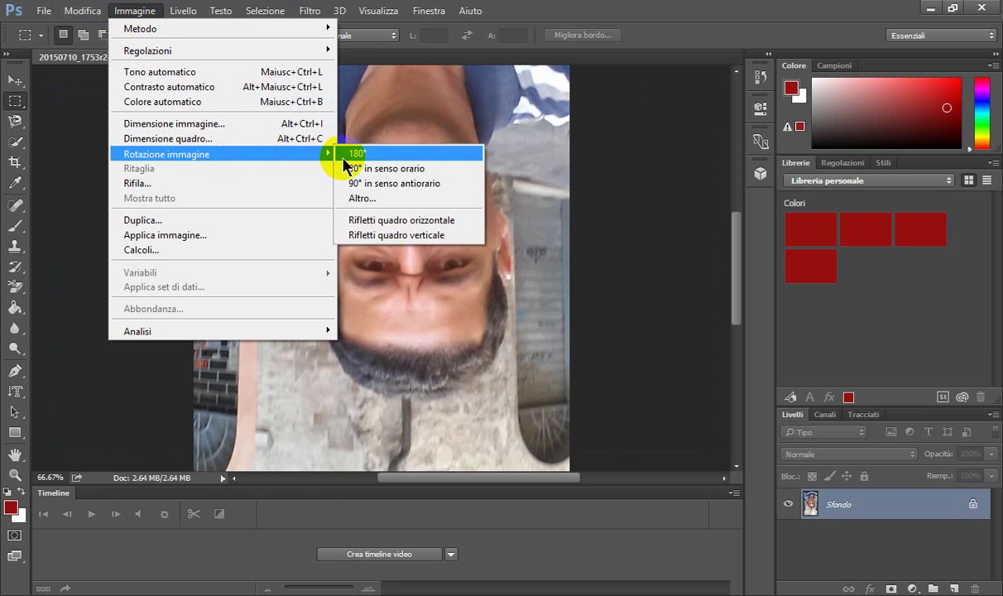
{"action": "left_click", "coordinate": [364, 155]}
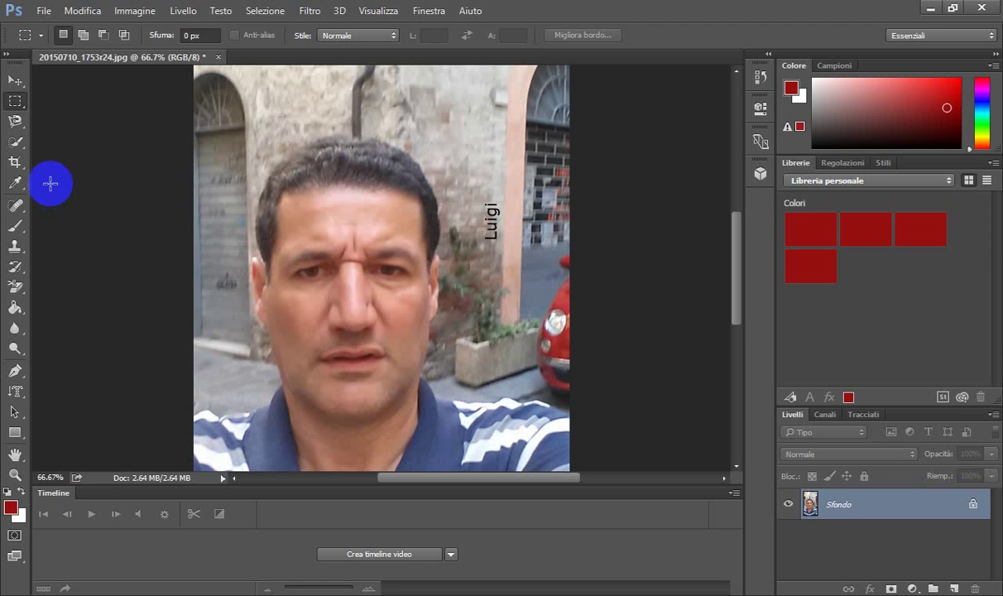
Zoom in on the eyes and set the Quick Selection tool to add-to-selection mode.
{"action": "key", "text": "ctrl+plus"}
{"action": "key", "text": "ctrl+plus"}
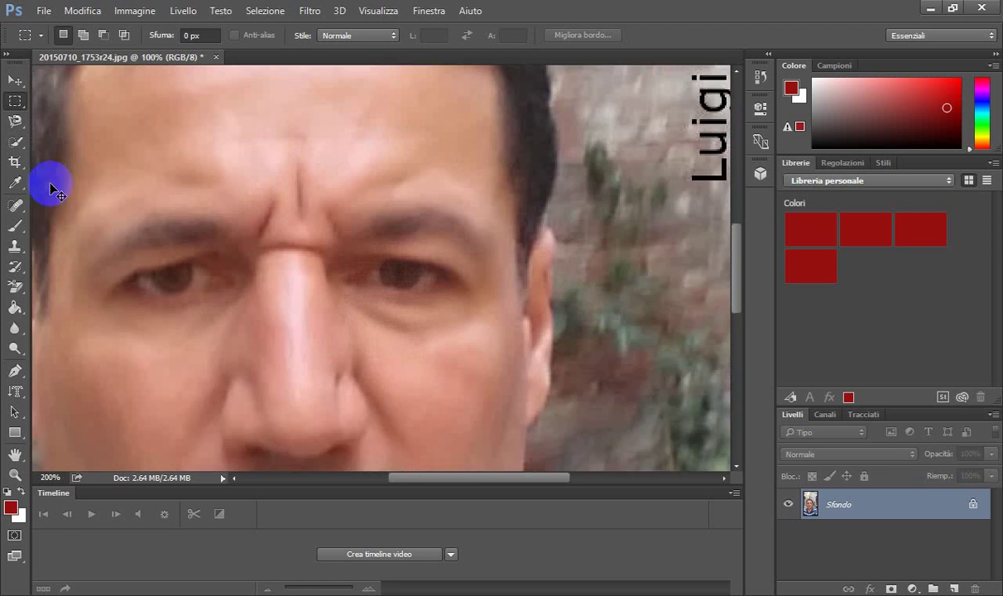
{"action": "key", "text": "ctrl+plus"}
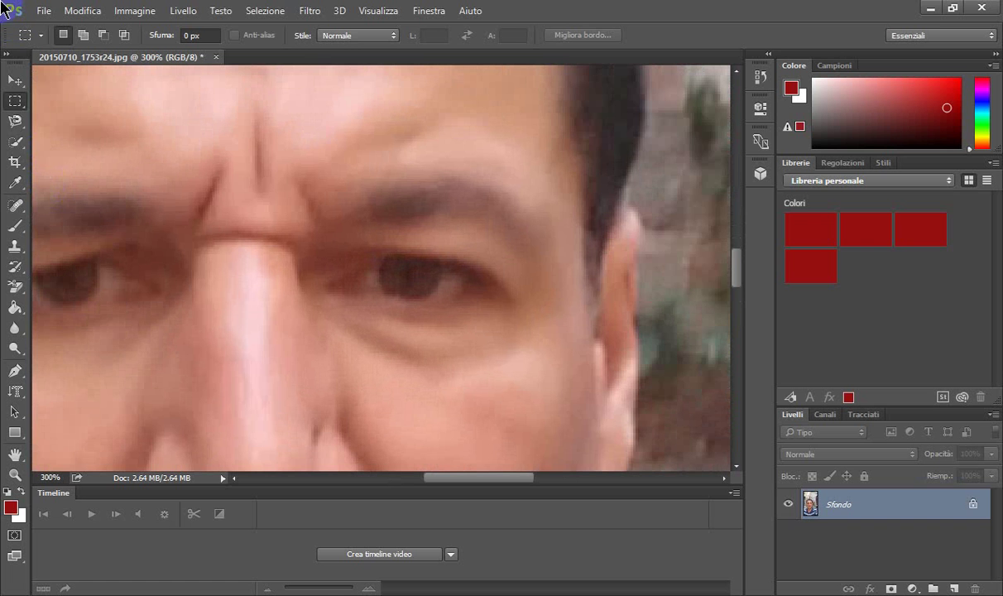
{"action": "left_click", "coordinate": [15, 122]}
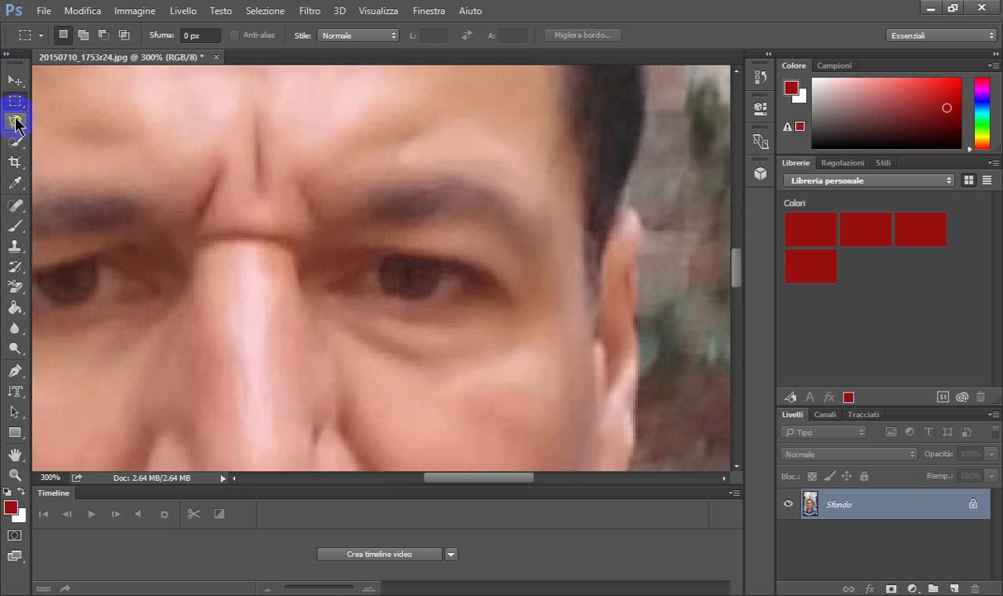
{"action": "left_click", "coordinate": [15, 143]}
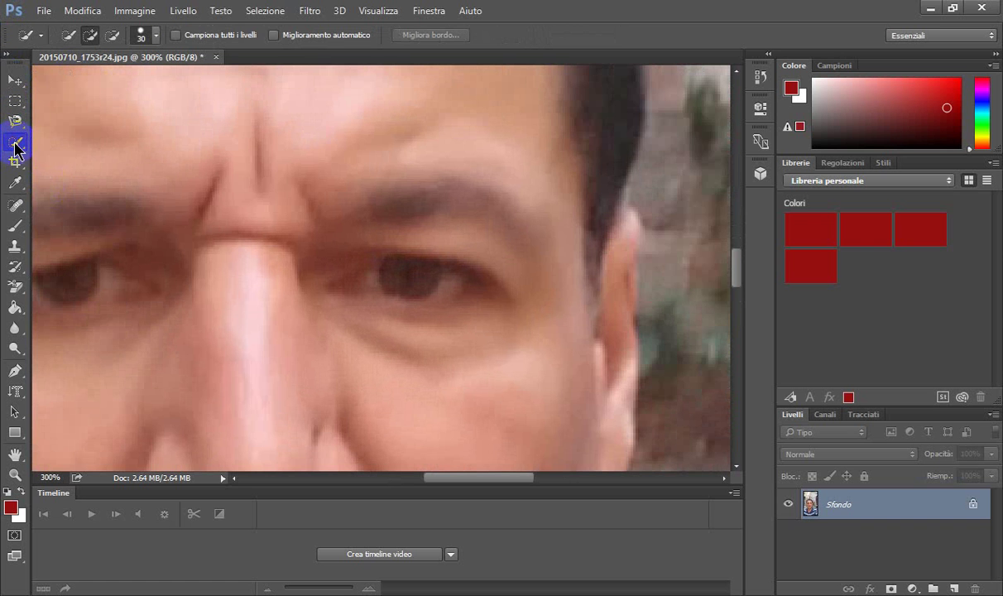
{"action": "left_click", "coordinate": [68, 38]}
{"action": "left_click", "coordinate": [92, 37]}
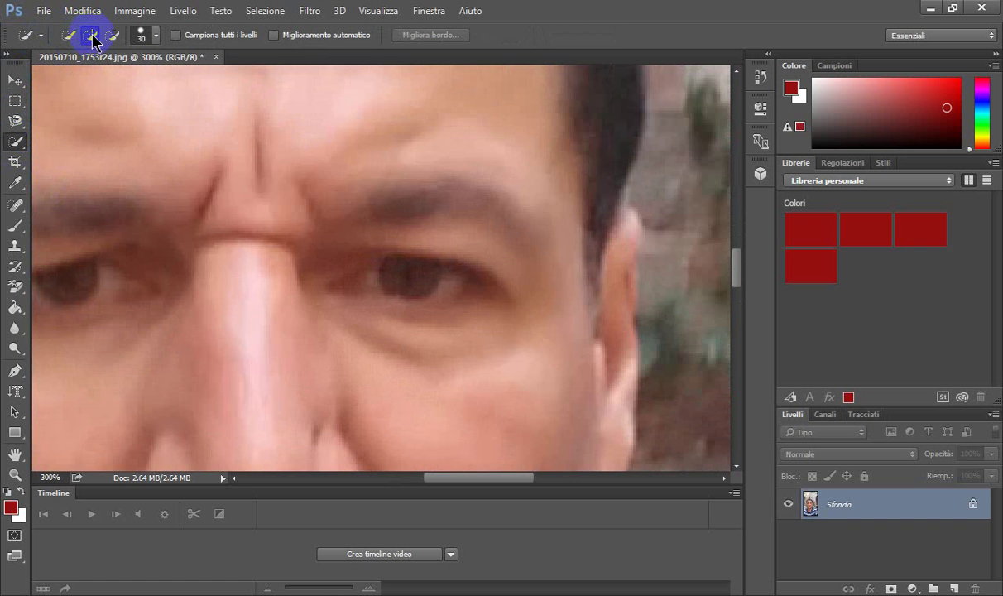
{"action": "left_click", "coordinate": [17, 144]}
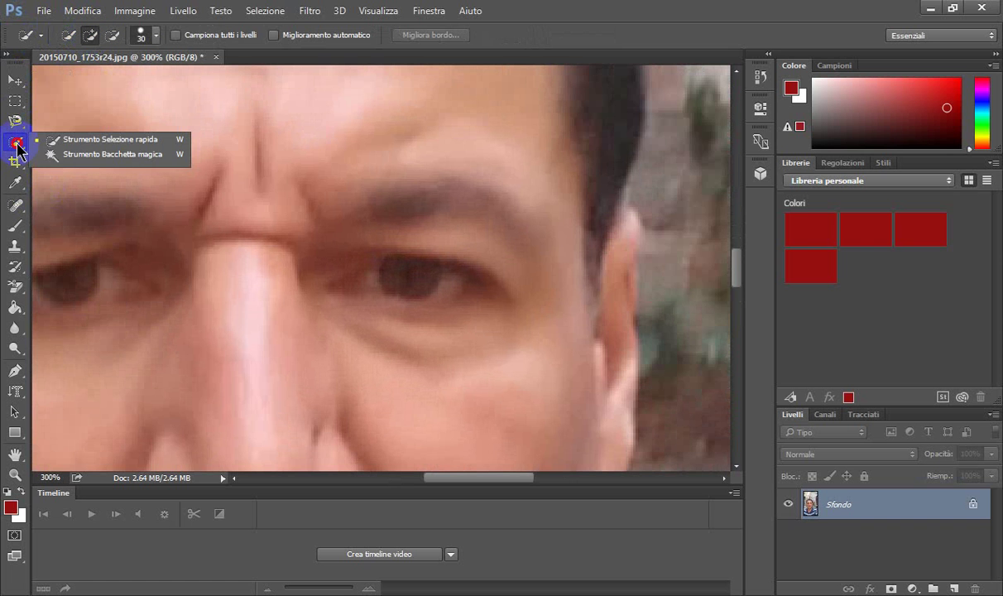
{"action": "left_click", "coordinate": [96, 137]}
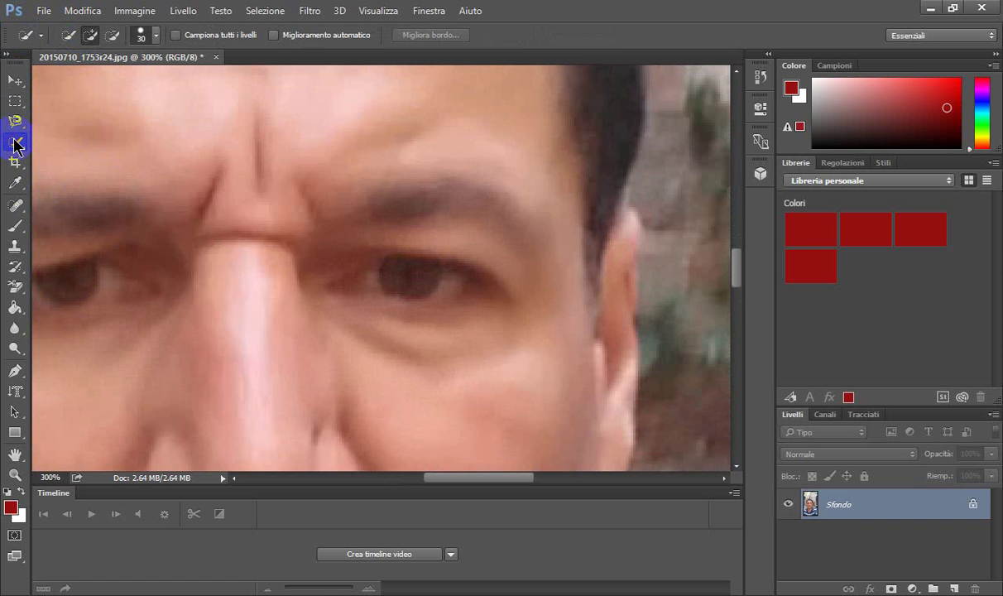
{"action": "left_click", "coordinate": [62, 138]}
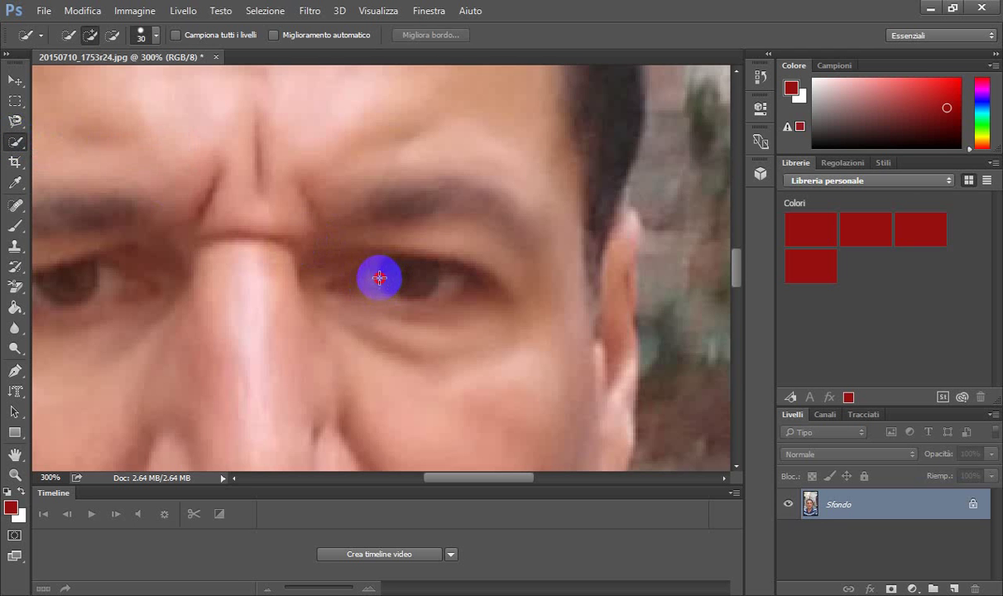
Brush a trial selection around the right eye, then deselect it.
{"action": "mouse_move", "coordinate": [379, 278]}
{"action": "left_mouse_down"}
{"action": "mouse_move", "coordinate": [452, 284]}
{"action": "mouse_move", "coordinate": [418, 256]}
{"action": "left_mouse_up"}
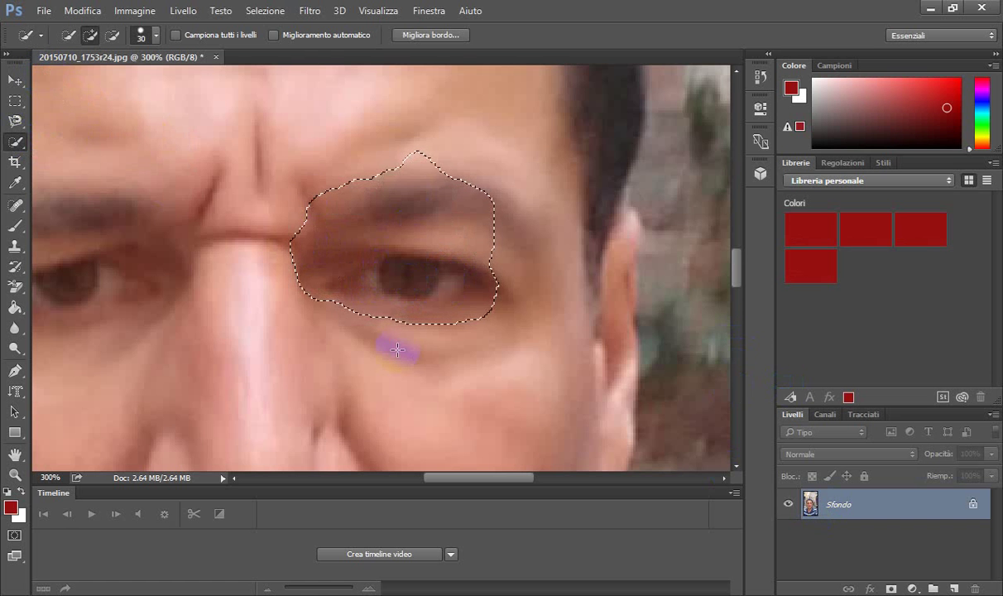
{"action": "right_click", "coordinate": [509, 295]}
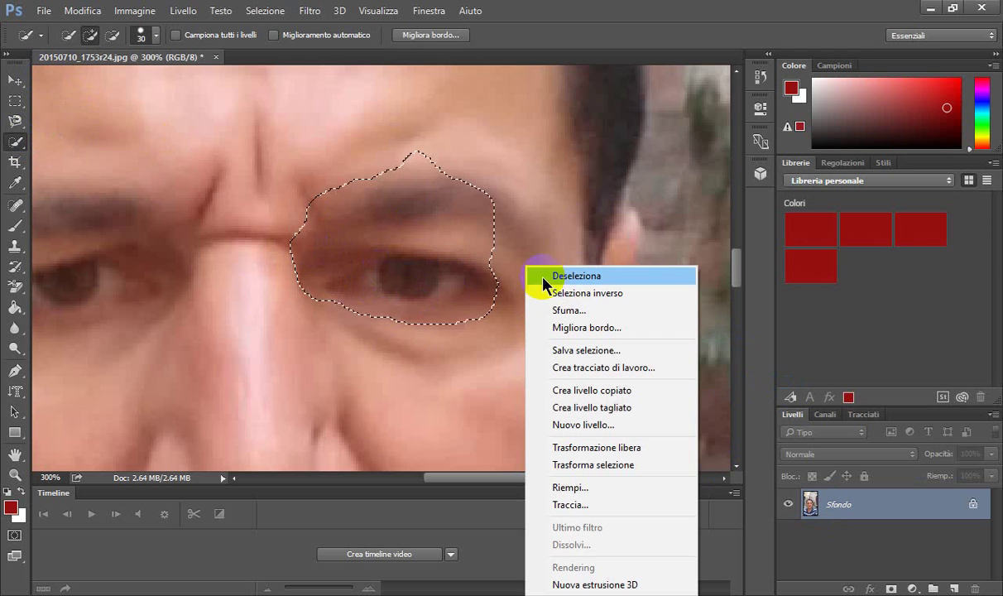
{"action": "left_click", "coordinate": [546, 277]}
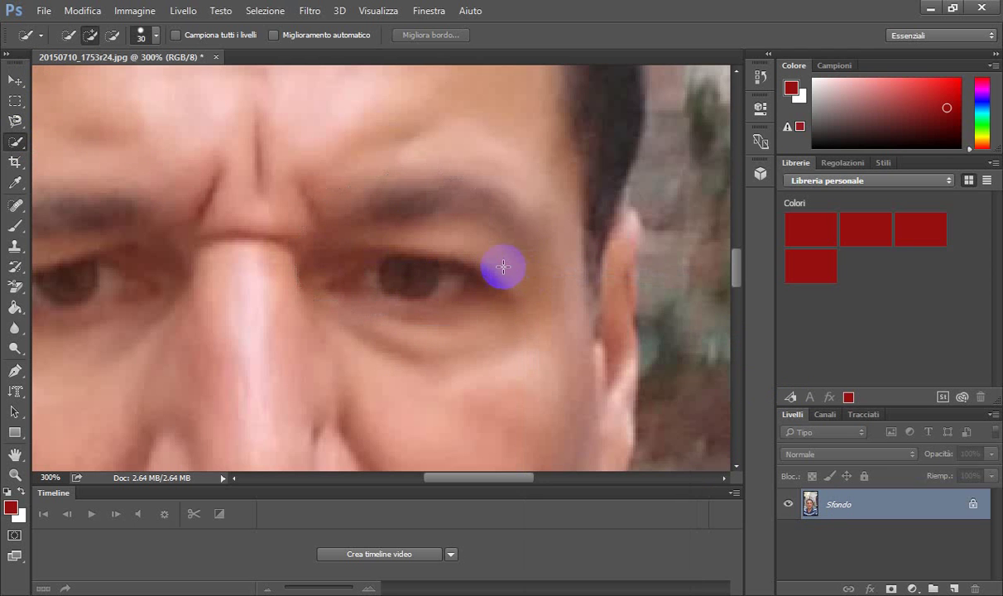
Duplicate the Sfondo layer as Sfondo copia and reselect the Quick Selection tool.
{"action": "left_click", "coordinate": [863, 510]}
{"action": "left_click_drag", "start_coordinate": [865, 506], "coordinate": [955, 587]}
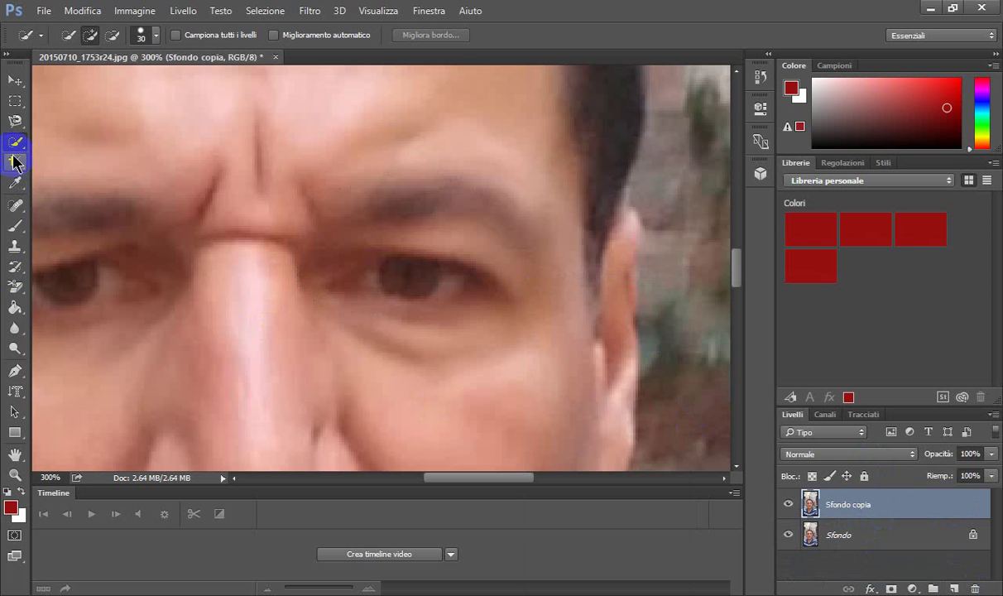
{"action": "left_click", "coordinate": [13, 124]}
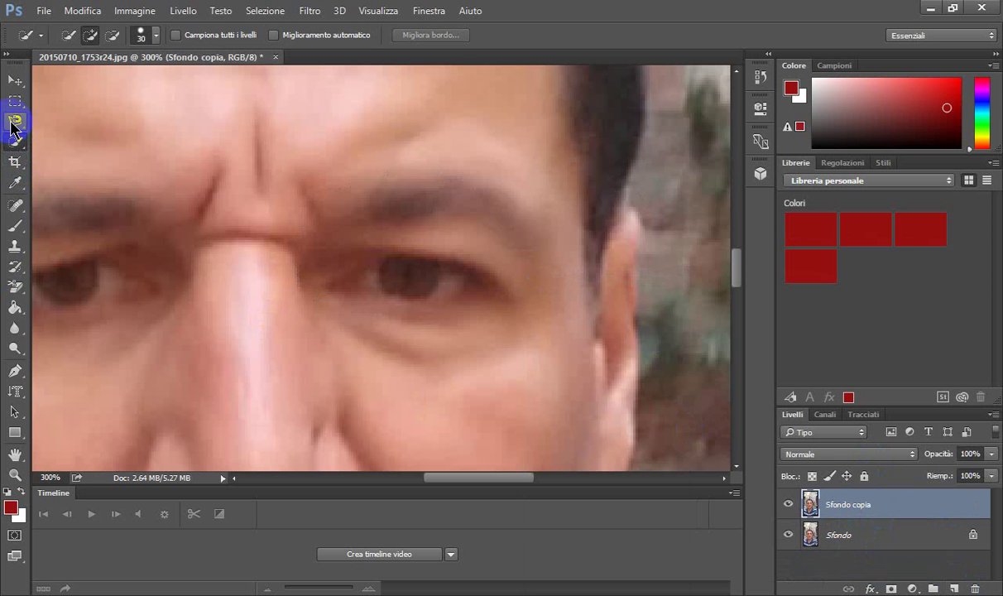
{"action": "left_click", "coordinate": [15, 103]}
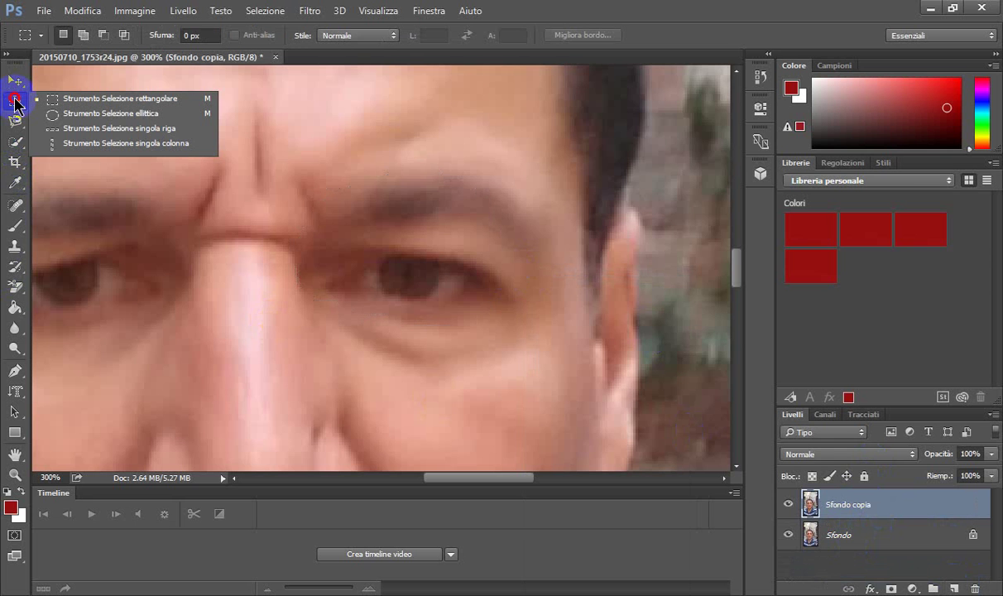
{"action": "left_click", "coordinate": [17, 141]}
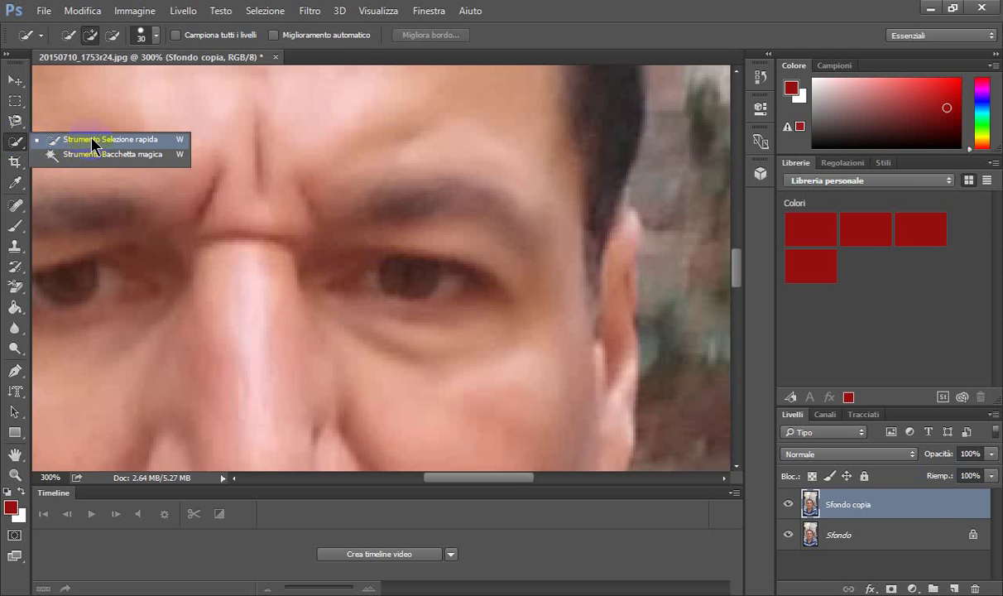
{"action": "left_click", "coordinate": [16, 229]}
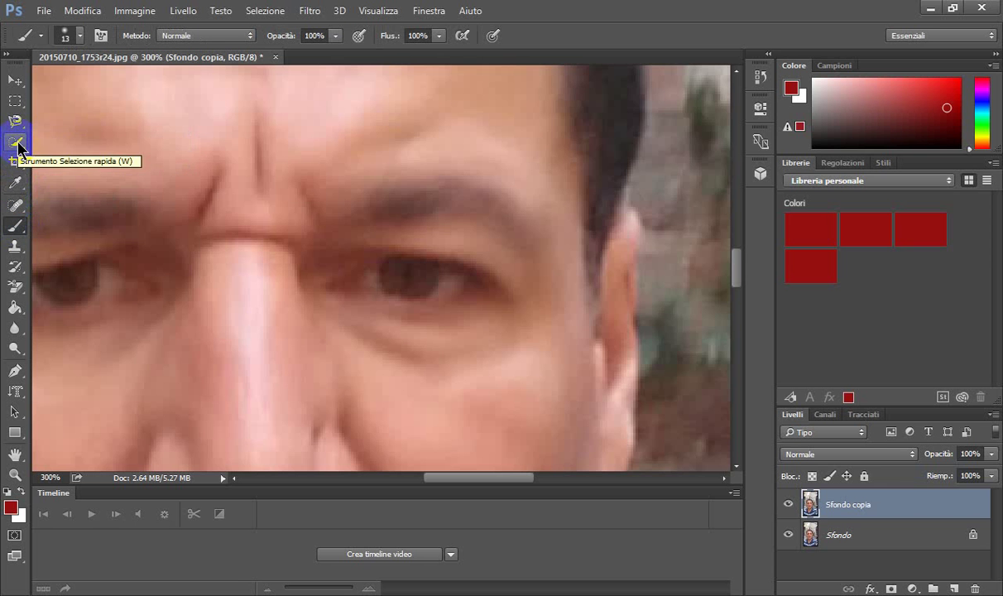
{"action": "left_click_drag", "start_coordinate": [18, 148], "coordinate": [93, 147]}
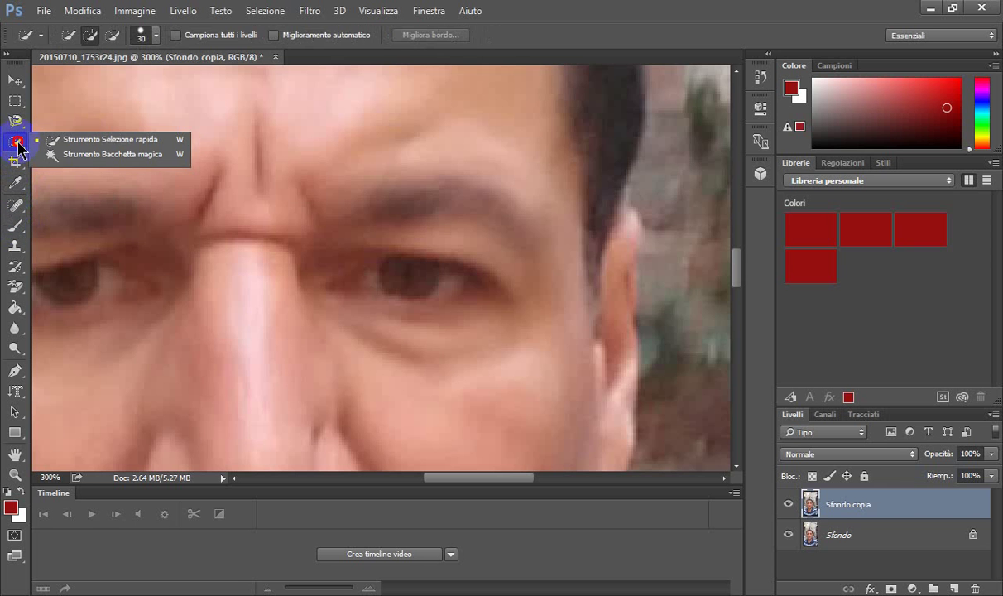
{"action": "left_click", "coordinate": [91, 142]}
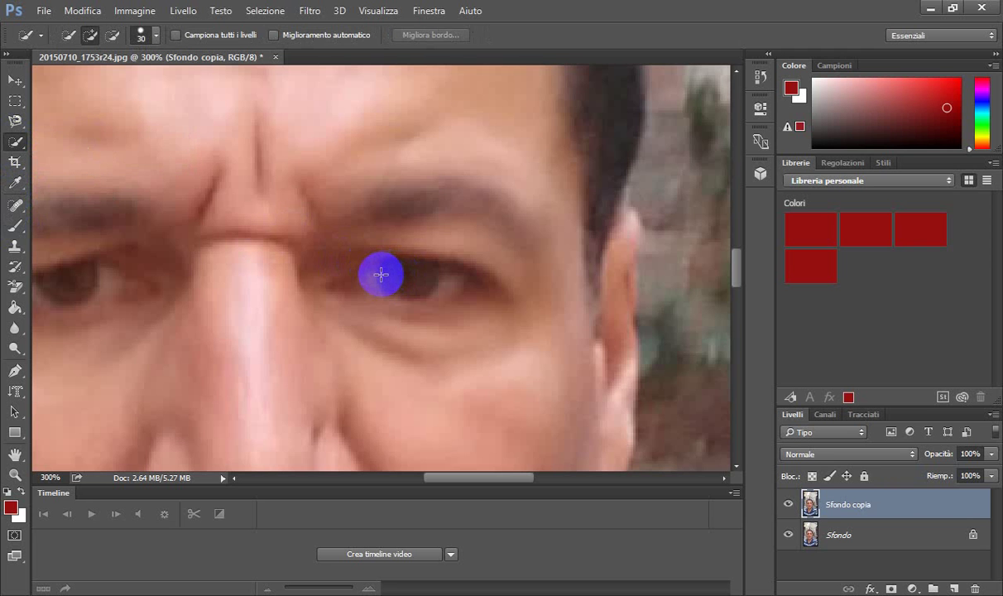
Brush a rough quick selection over the right-hand eye.
{"action": "left_click_drag", "start_coordinate": [381, 277], "coordinate": [397, 272]}
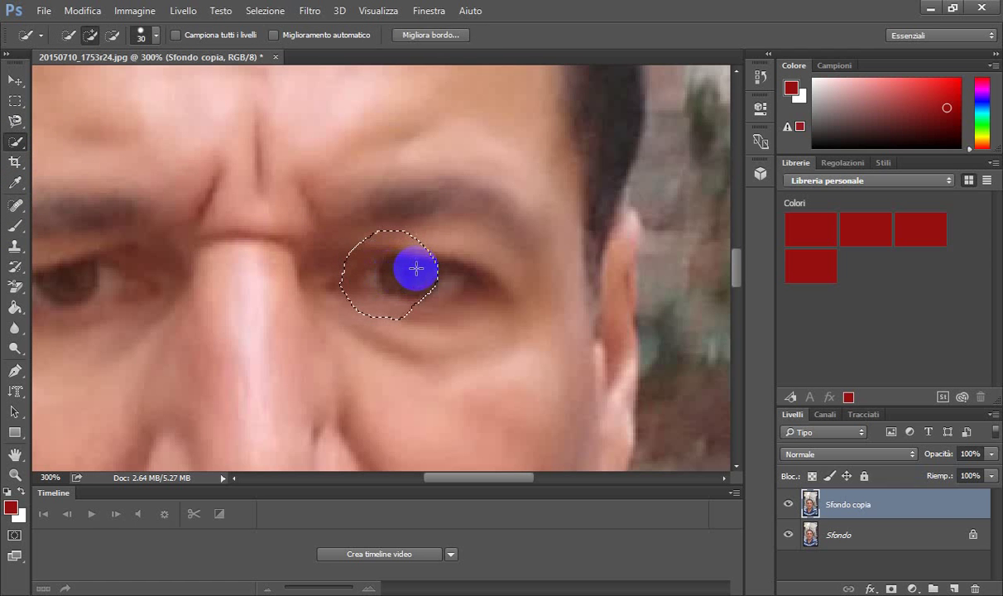
{"action": "left_click_drag", "start_coordinate": [439, 276], "coordinate": [438, 279]}
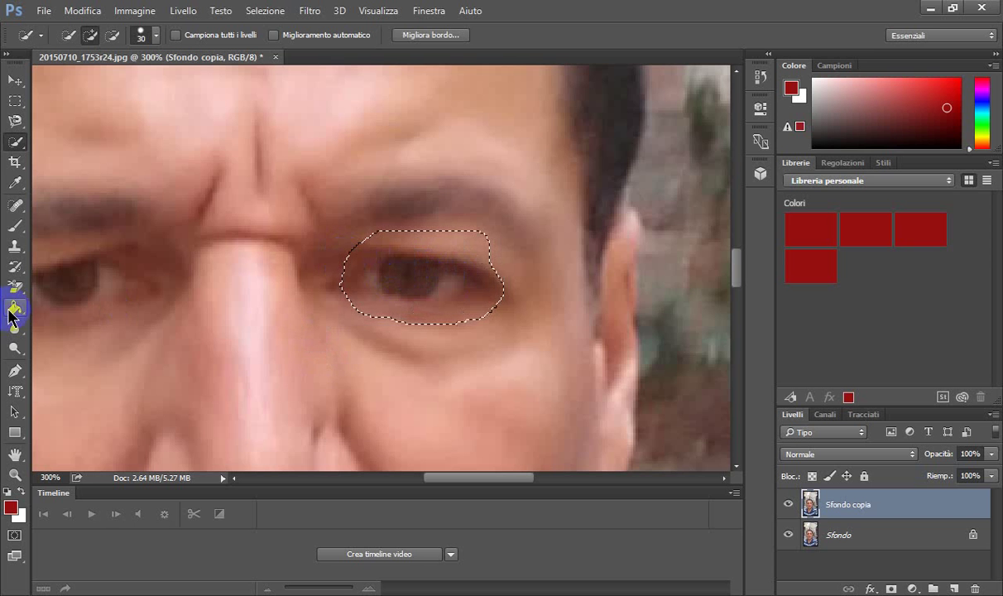
{"action": "left_click", "coordinate": [10, 208]}
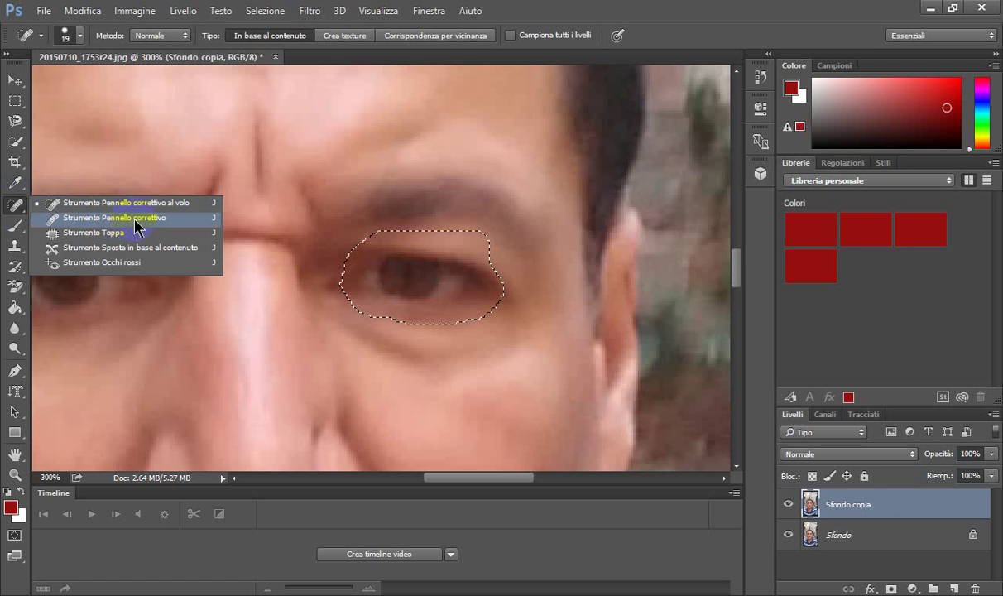
{"action": "left_click", "coordinate": [16, 142]}
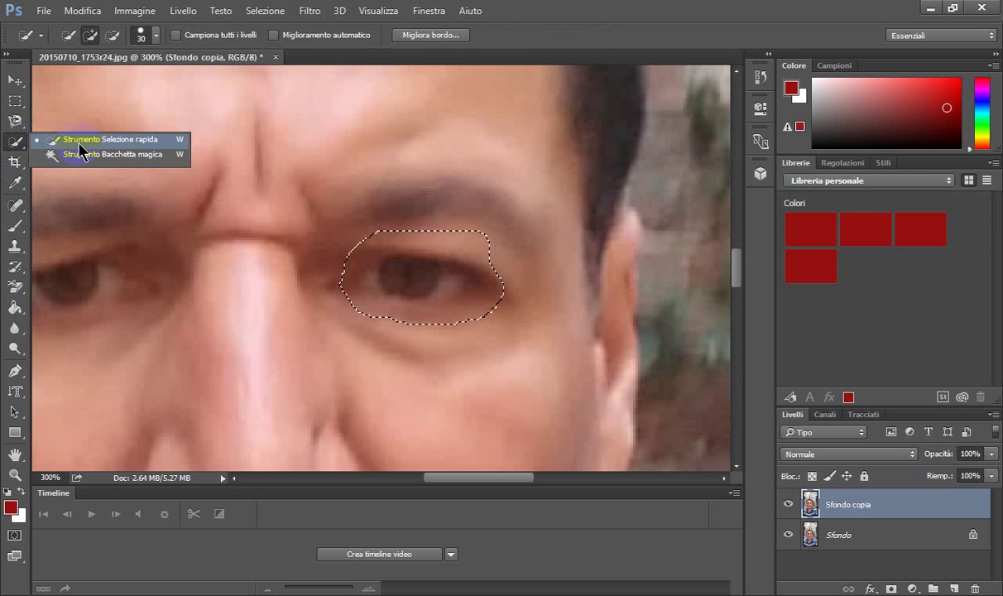
Switch to the Polygonal Lasso tool and deselect the eye selection.
{"action": "left_click", "coordinate": [16, 123]}
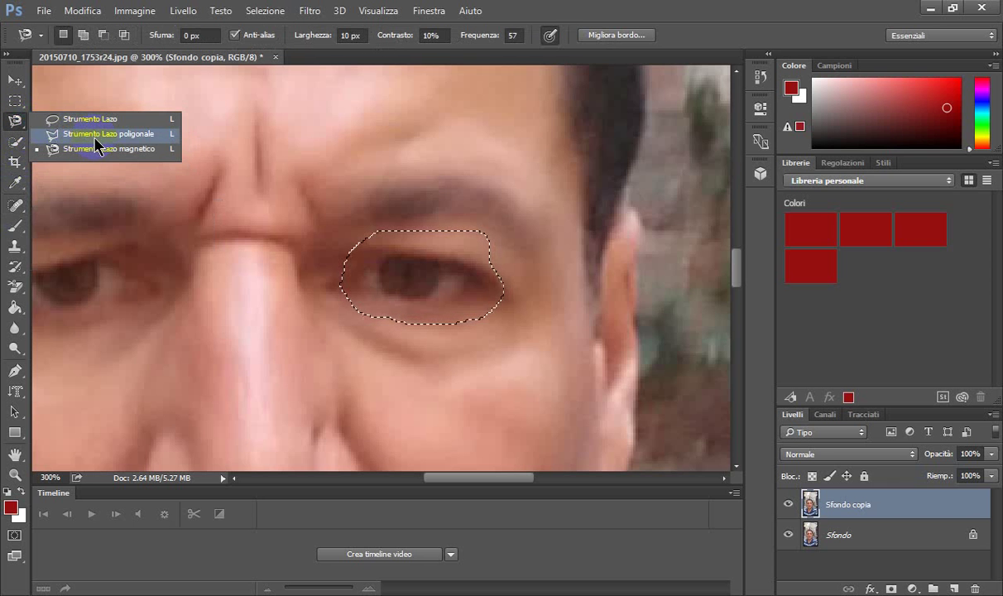
{"action": "left_click", "coordinate": [96, 136]}
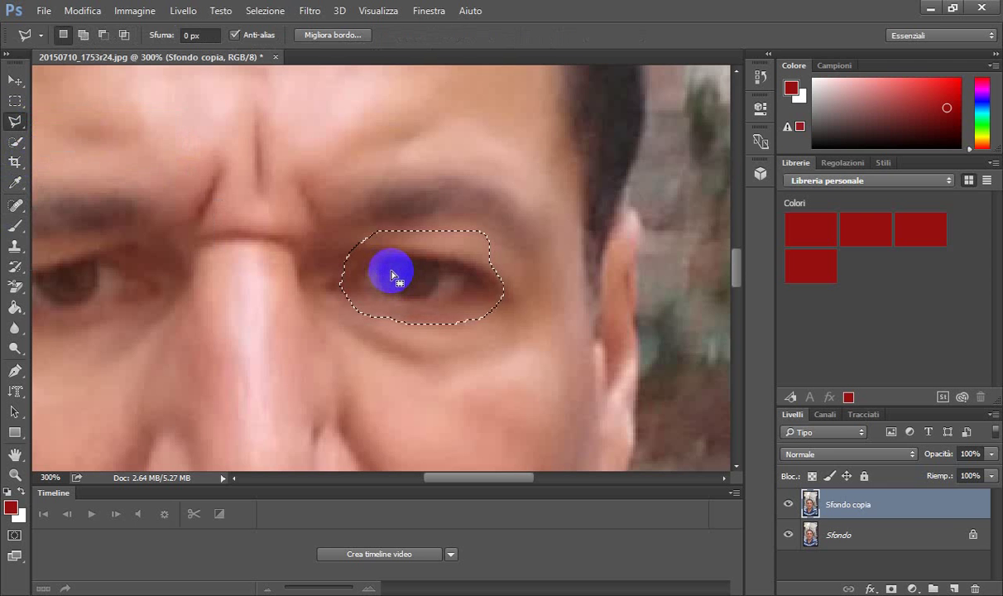
{"action": "left_click", "coordinate": [356, 252]}
{"action": "right_click", "coordinate": [429, 264]}
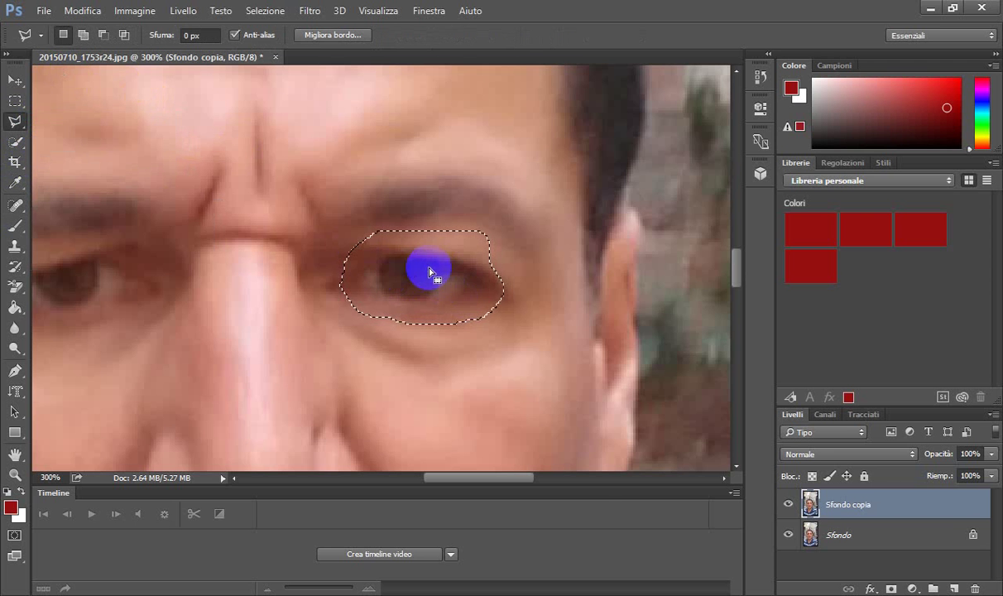
{"action": "left_click", "coordinate": [444, 265]}
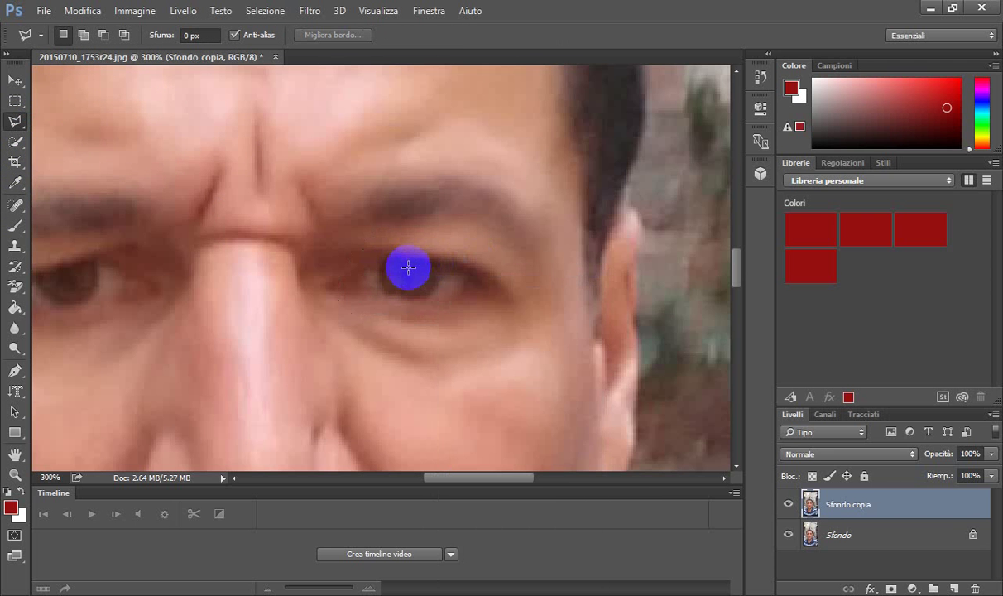
Trace a trial lasso outline around the right eye, then discard it with Ctrl+D.
{"action": "left_click", "coordinate": [197, 196]}
{"action": "left_click", "coordinate": [405, 297]}
{"action": "left_click", "coordinate": [427, 298]}
{"action": "mouse_move", "coordinate": [403, 258]}
{"action": "left_mouse_down"}
{"action": "mouse_move", "coordinate": [385, 267]}
{"action": "mouse_move", "coordinate": [383, 283]}
{"action": "mouse_move", "coordinate": [406, 293]}
{"action": "left_mouse_up"}
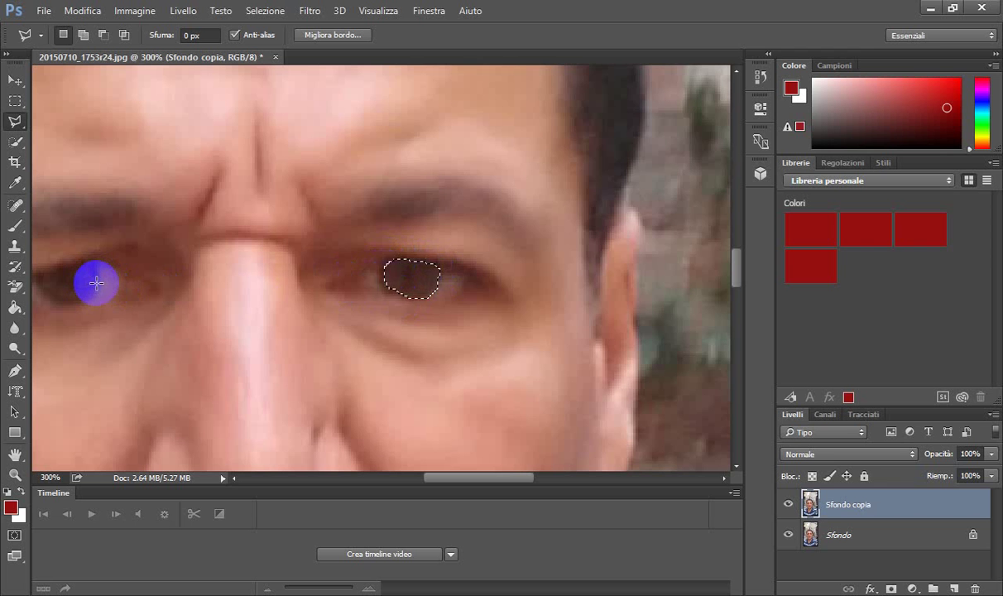
{"action": "key", "text": "ctrl+d"}
Trace trial lasso selections beside the left eye and around the left brow, then deselect.
{"action": "left_click_drag", "start_coordinate": [94, 291], "coordinate": [69, 303]}
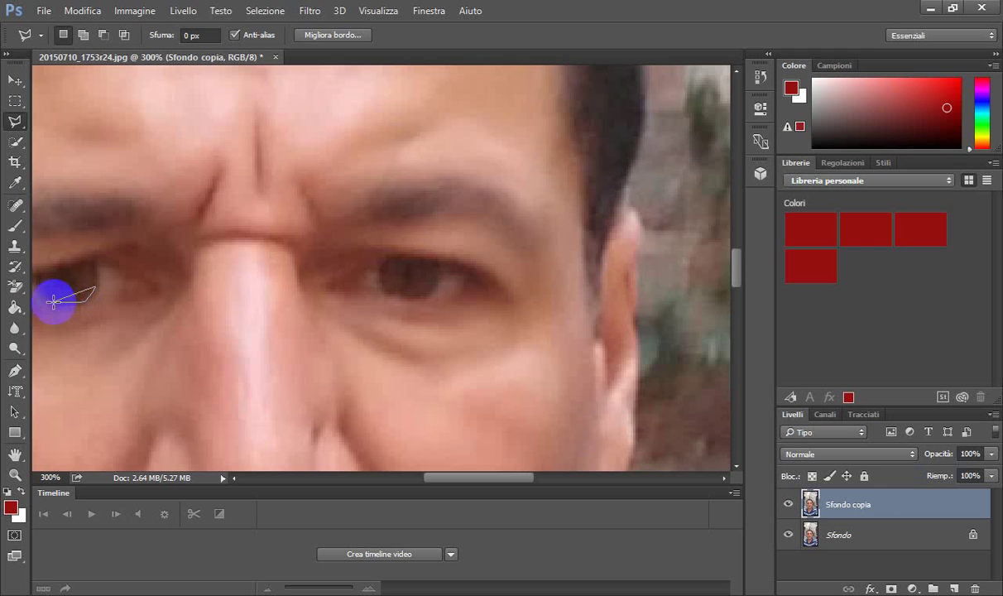
{"action": "double_click", "coordinate": [50, 297]}
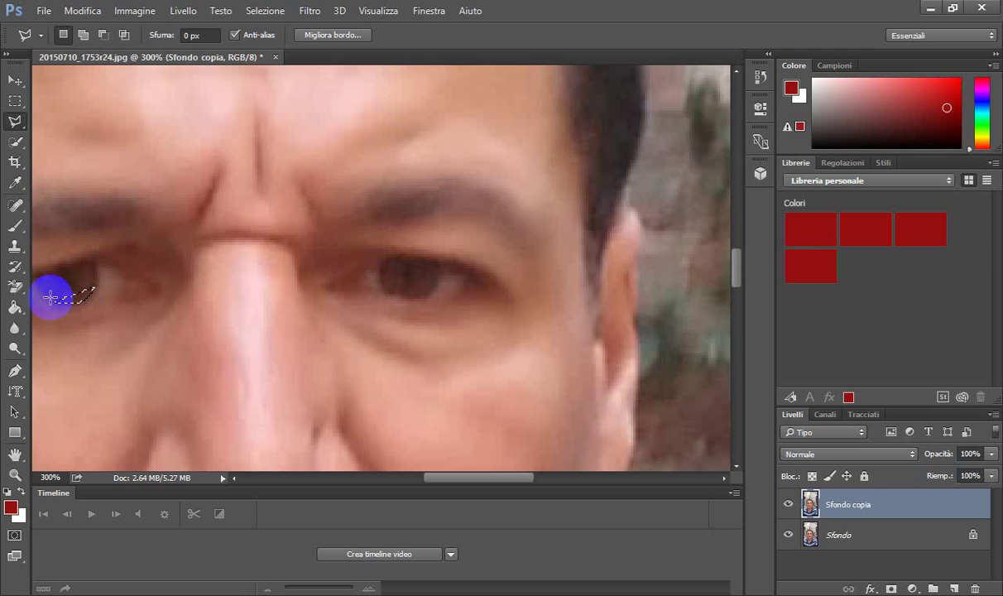
{"action": "left_click", "coordinate": [87, 274]}
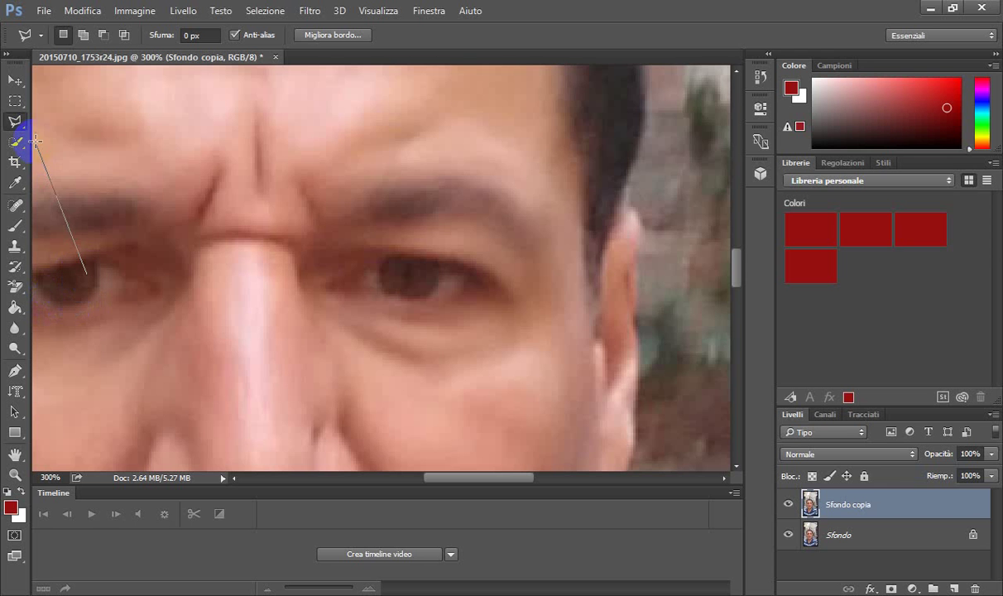
{"action": "left_click", "coordinate": [75, 182]}
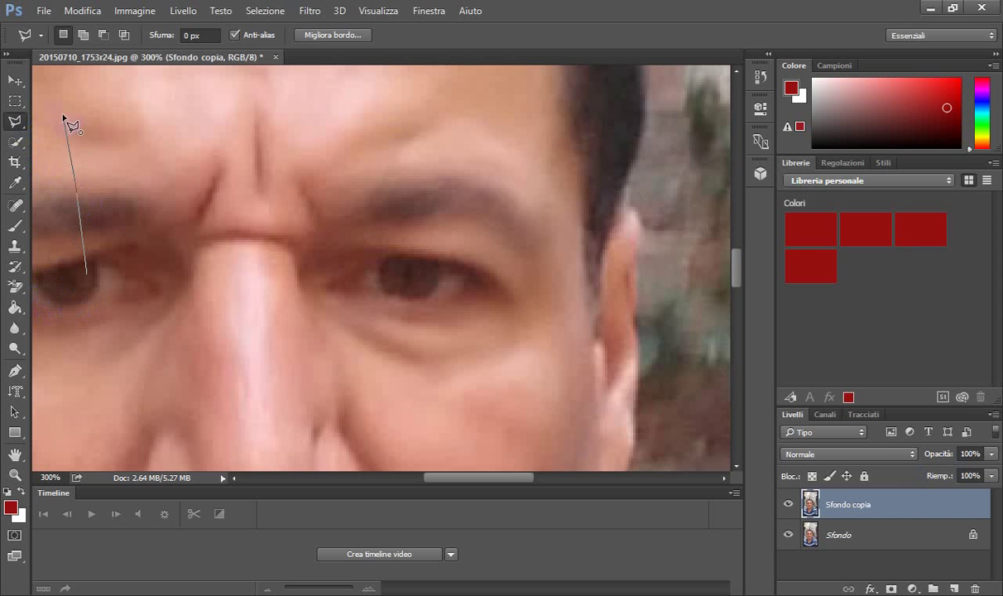
{"action": "left_click", "coordinate": [222, 184]}
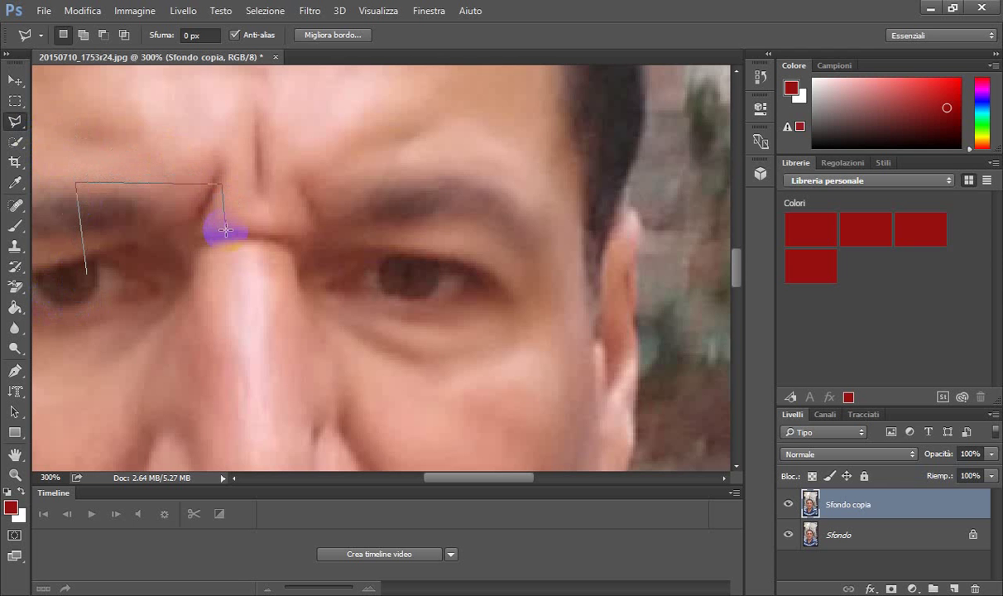
{"action": "left_click", "coordinate": [226, 288]}
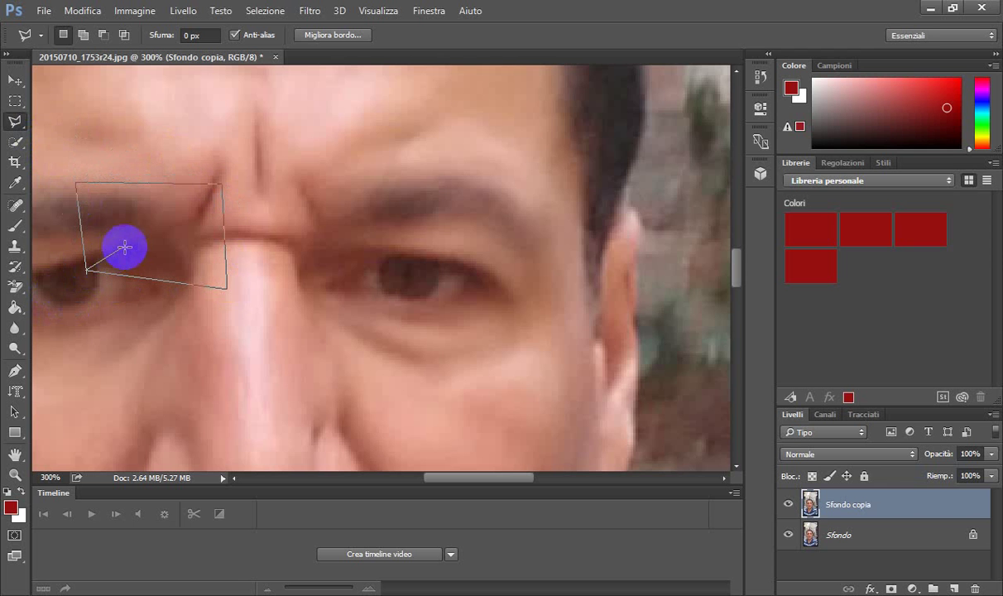
{"action": "double_click", "coordinate": [85, 271]}
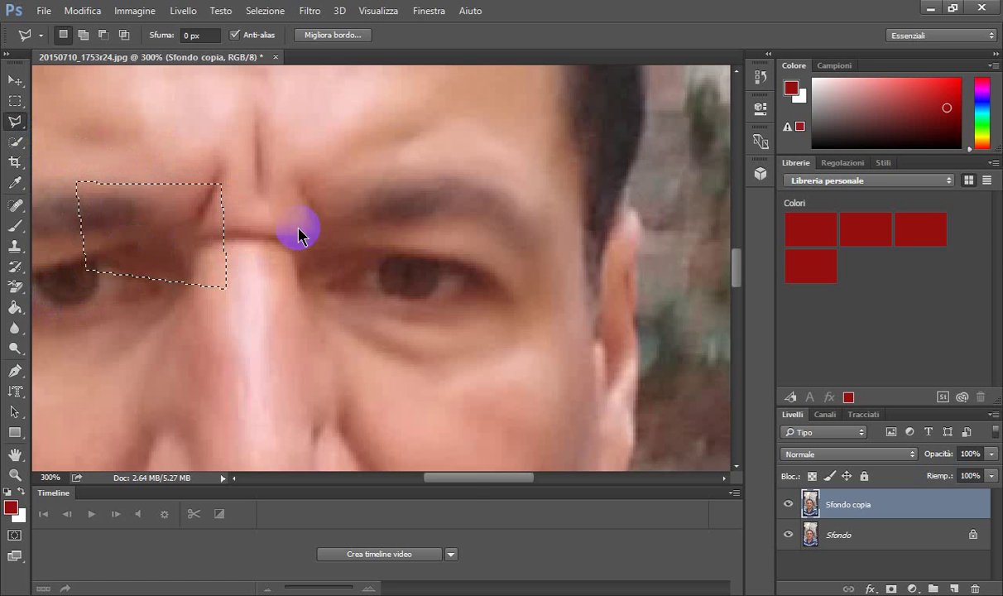
{"action": "right_click", "coordinate": [283, 214]}
{"action": "left_click", "coordinate": [325, 225]}
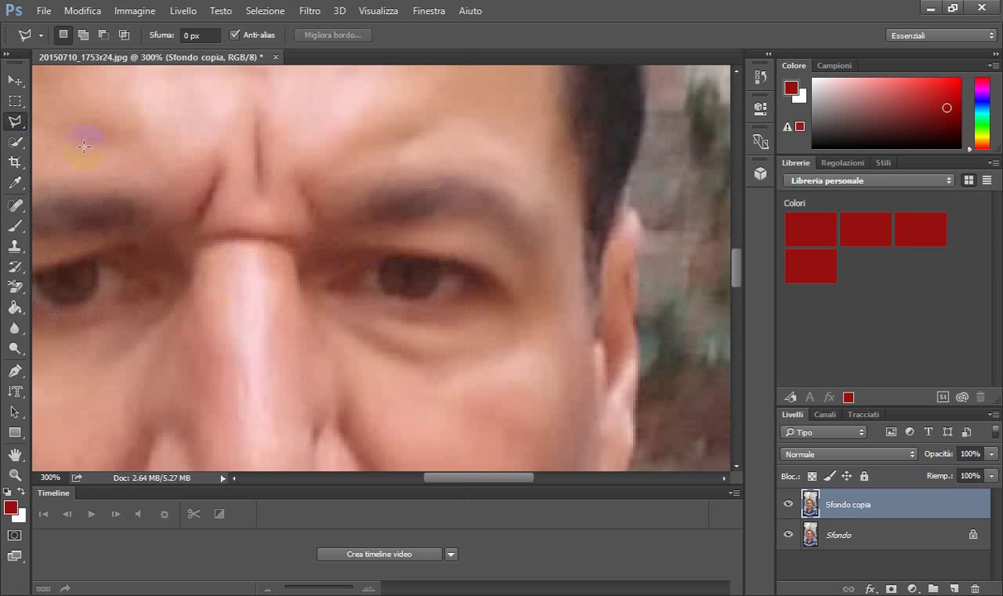
{"action": "left_click", "coordinate": [15, 122]}
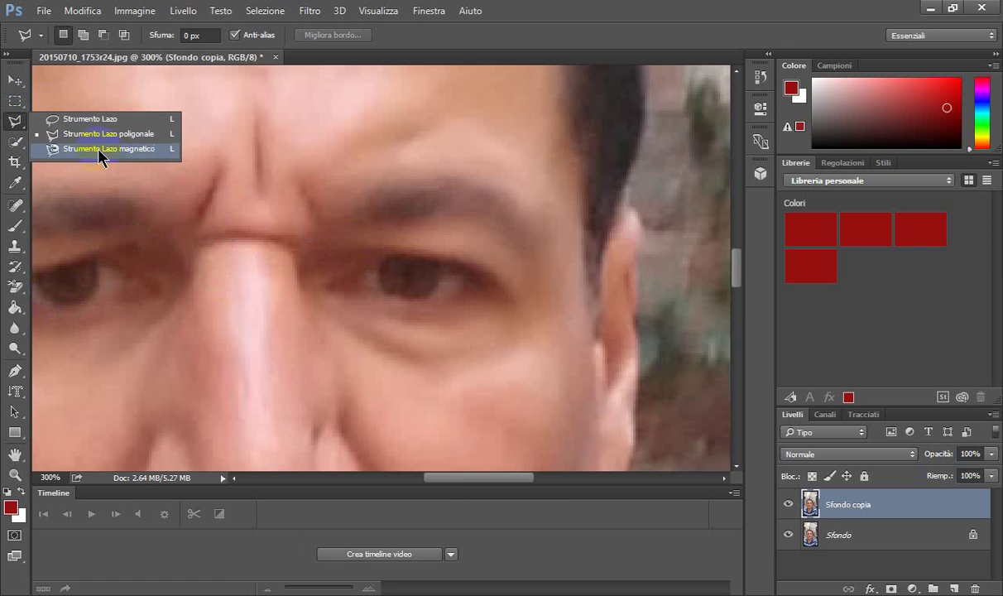
Select the left eye's iris with the Magnetic Lasso on Sfondo copia.
{"action": "left_click", "coordinate": [116, 149]}
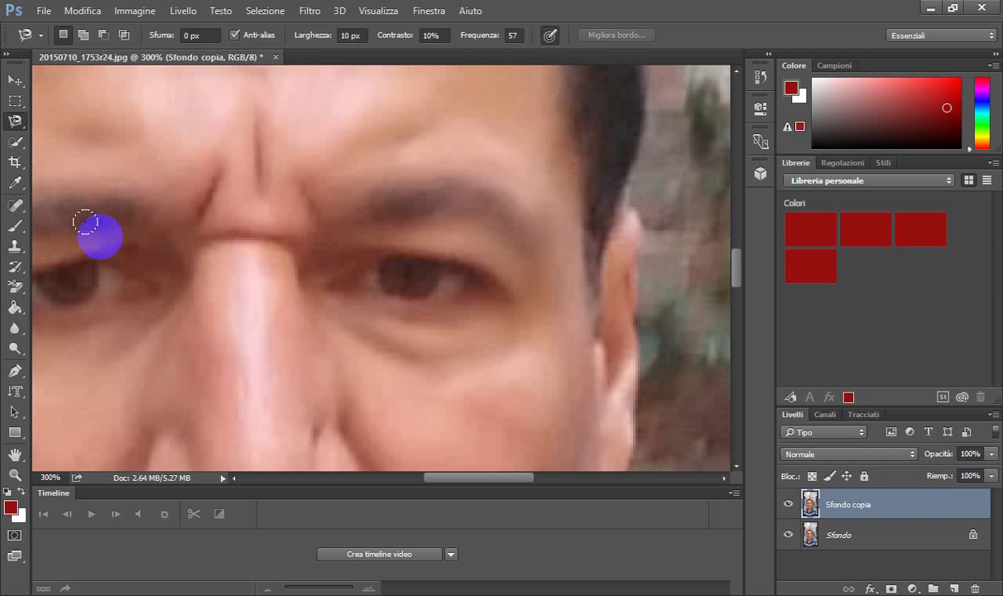
{"action": "mouse_move", "coordinate": [86, 217]}
{"action": "left_mouse_down"}
{"action": "mouse_move", "coordinate": [77, 253]}
{"action": "mouse_move", "coordinate": [124, 260]}
{"action": "left_mouse_up"}
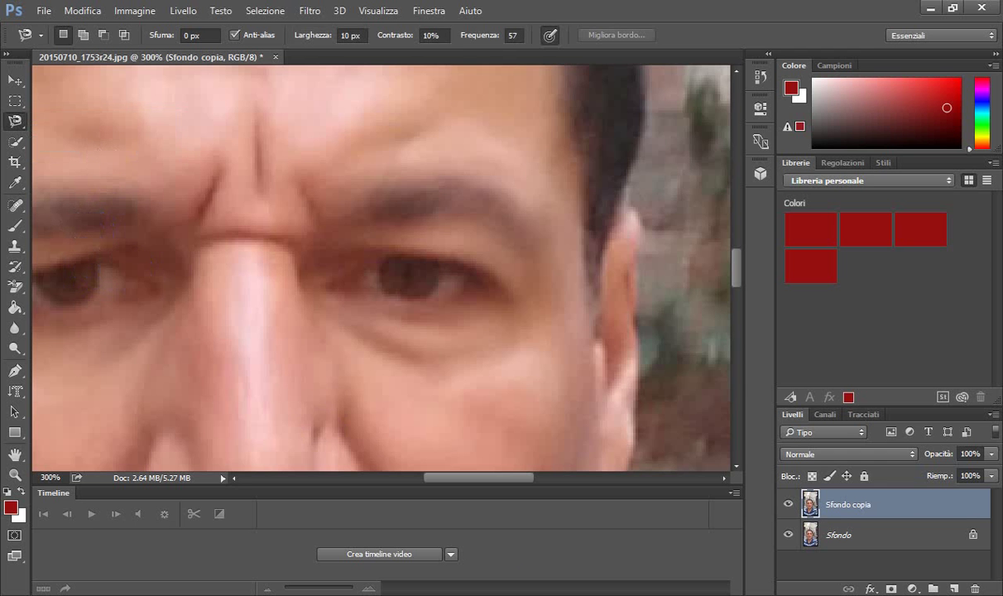
{"action": "mouse_move", "coordinate": [488, 478]}
{"action": "left_mouse_down"}
{"action": "mouse_move", "coordinate": [527, 478]}
{"action": "mouse_move", "coordinate": [400, 492]}
{"action": "mouse_move", "coordinate": [456, 497]}
{"action": "left_mouse_up"}
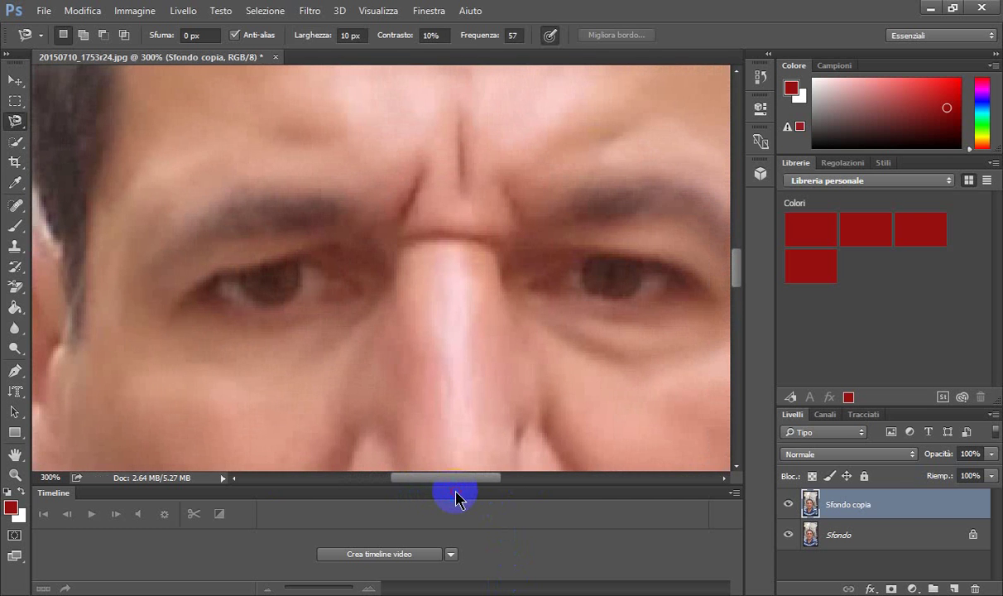
{"action": "left_click", "coordinate": [299, 275]}
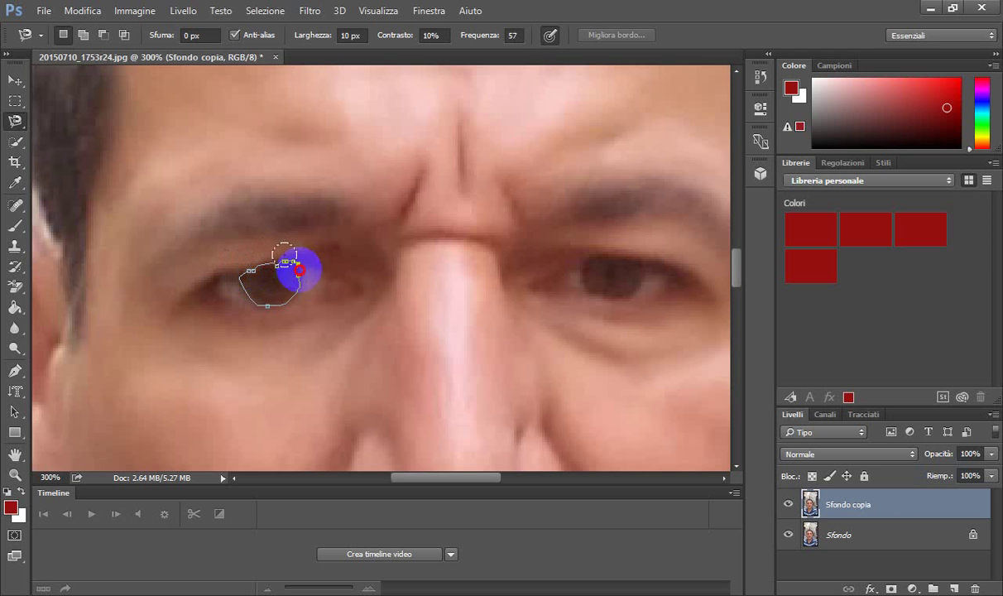
{"action": "double_click", "coordinate": [298, 273]}
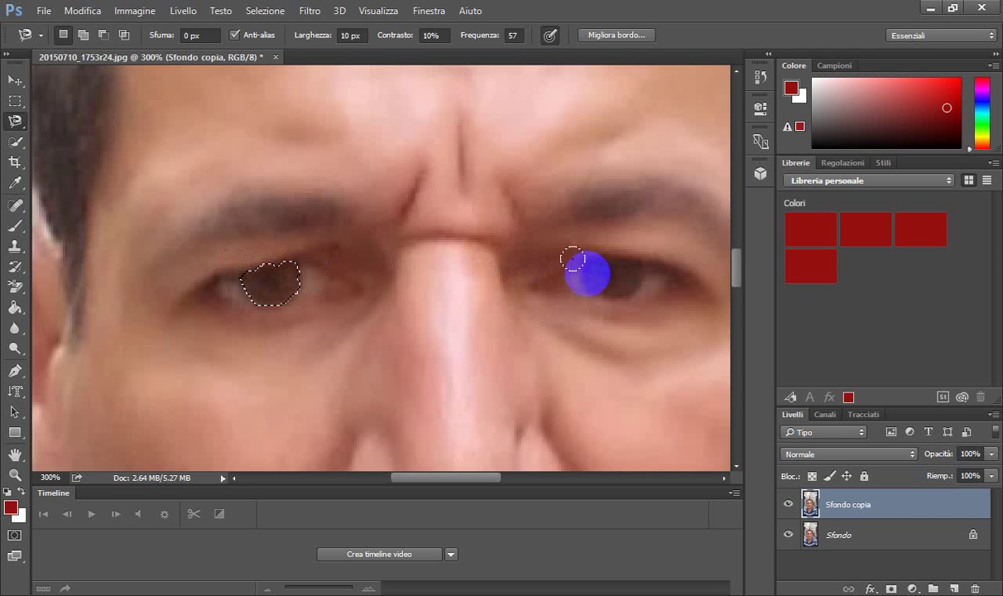
Hold Shift and trace the right eye's iris to add it to the selection.
{"action": "key", "text": "shift"}
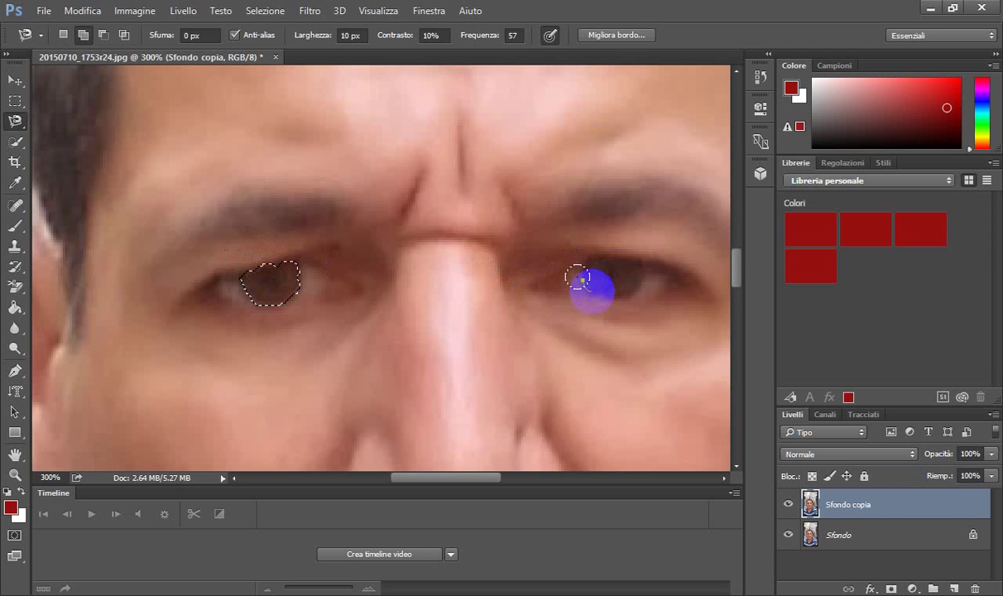
{"action": "mouse_move", "coordinate": [582, 281]}
{"action": "left_mouse_down"}
{"action": "mouse_move", "coordinate": [618, 285]}
{"action": "mouse_move", "coordinate": [625, 252]}
{"action": "mouse_move", "coordinate": [565, 254]}
{"action": "left_mouse_up"}
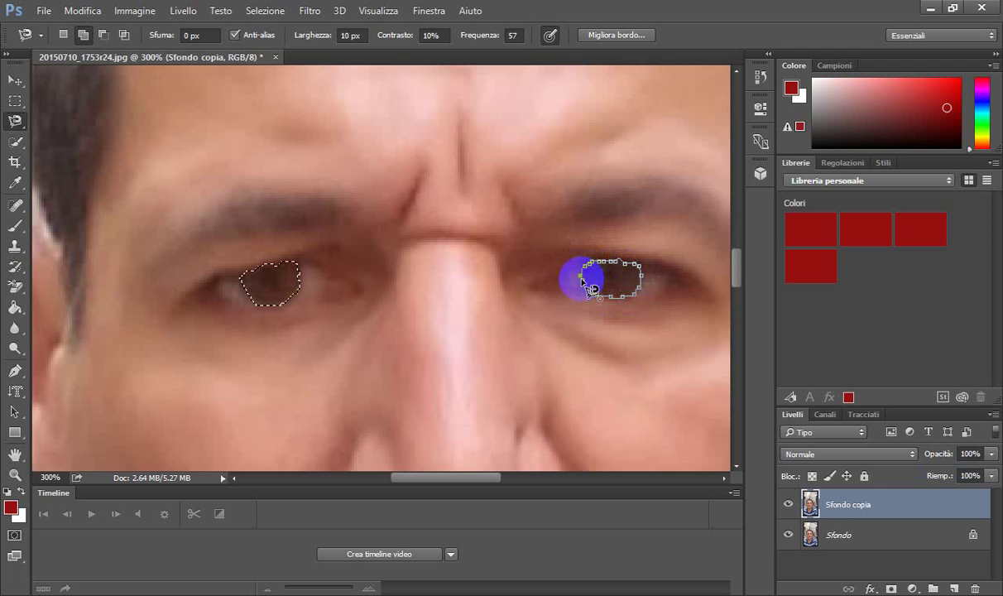
{"action": "mouse_move", "coordinate": [562, 265]}
{"action": "left_mouse_down"}
{"action": "mouse_move", "coordinate": [448, 217]}
{"action": "mouse_move", "coordinate": [566, 260]}
{"action": "left_mouse_up"}
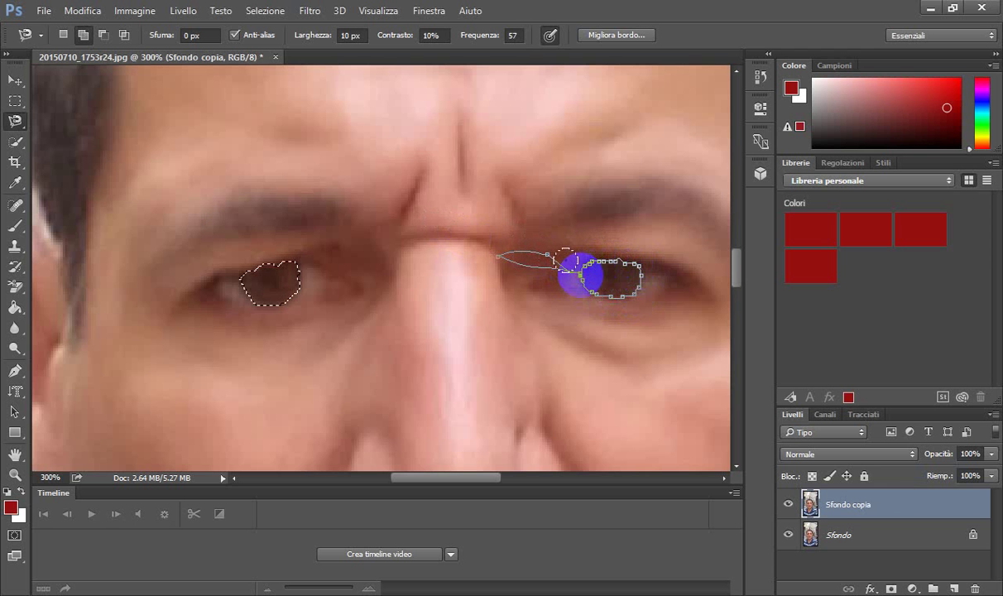
{"action": "double_click", "coordinate": [584, 281]}
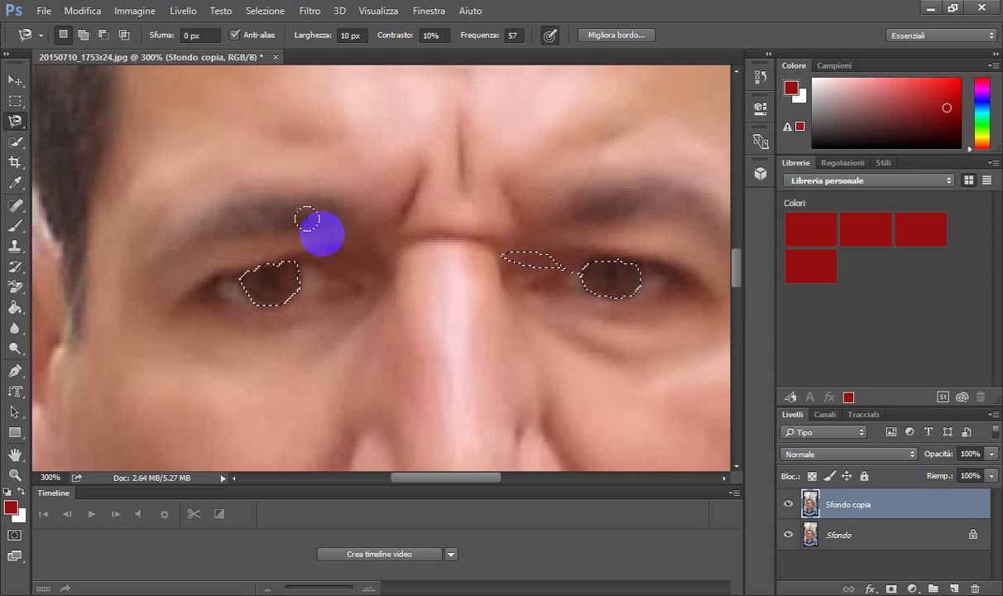
{"action": "left_click", "coordinate": [853, 511]}
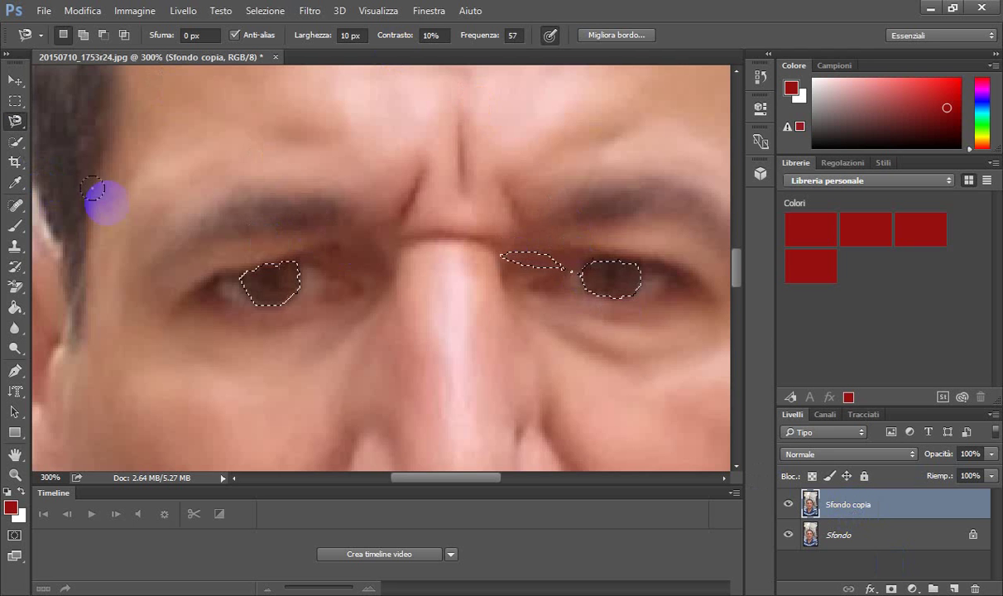
{"action": "left_click", "coordinate": [5, 145]}
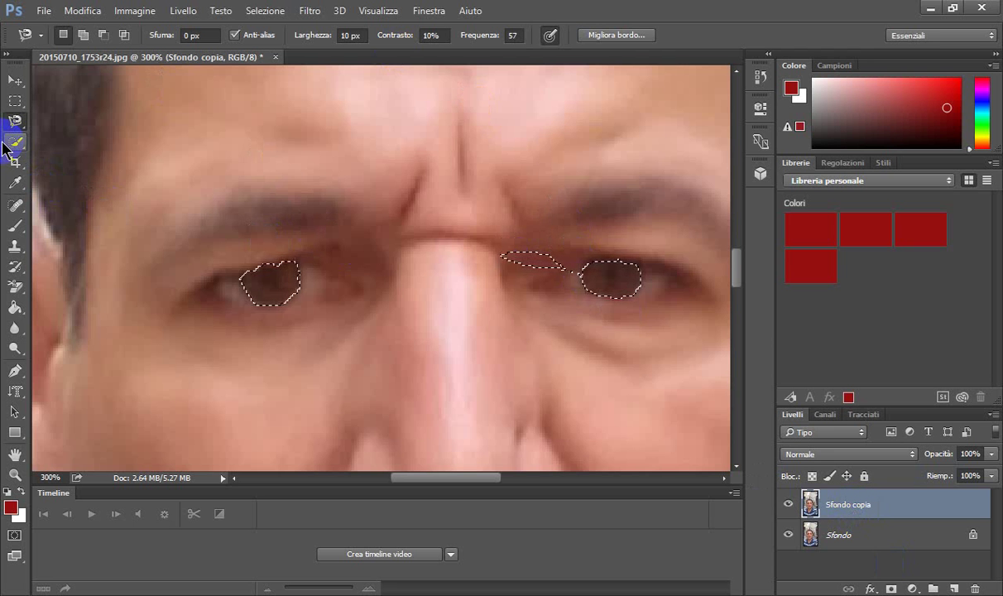
Set the Sfondo copia layer's blend mode to Tonalità and pick the Brush tool.
{"action": "left_click", "coordinate": [80, 12]}
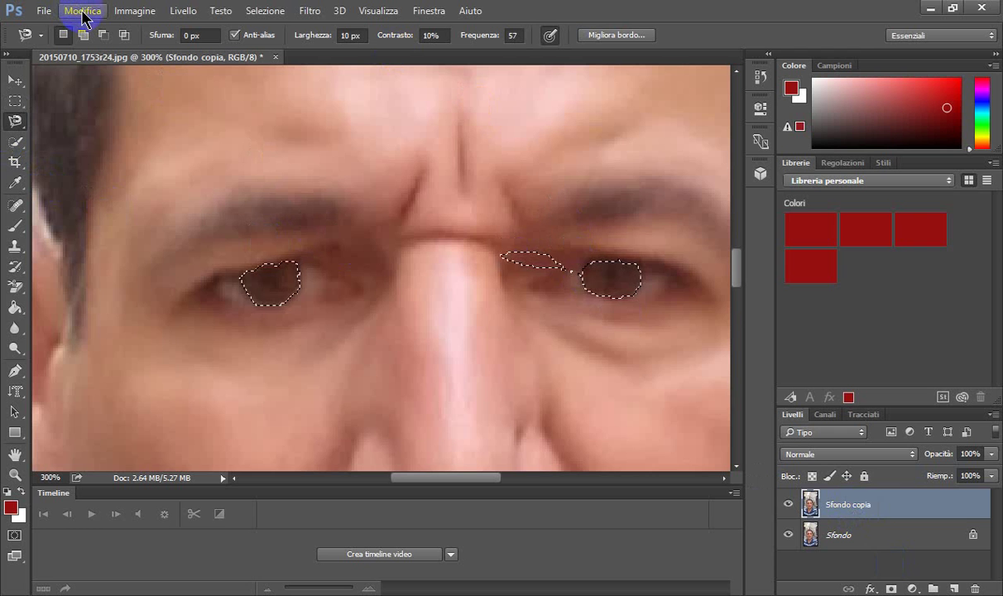
{"action": "left_click", "coordinate": [83, 12]}
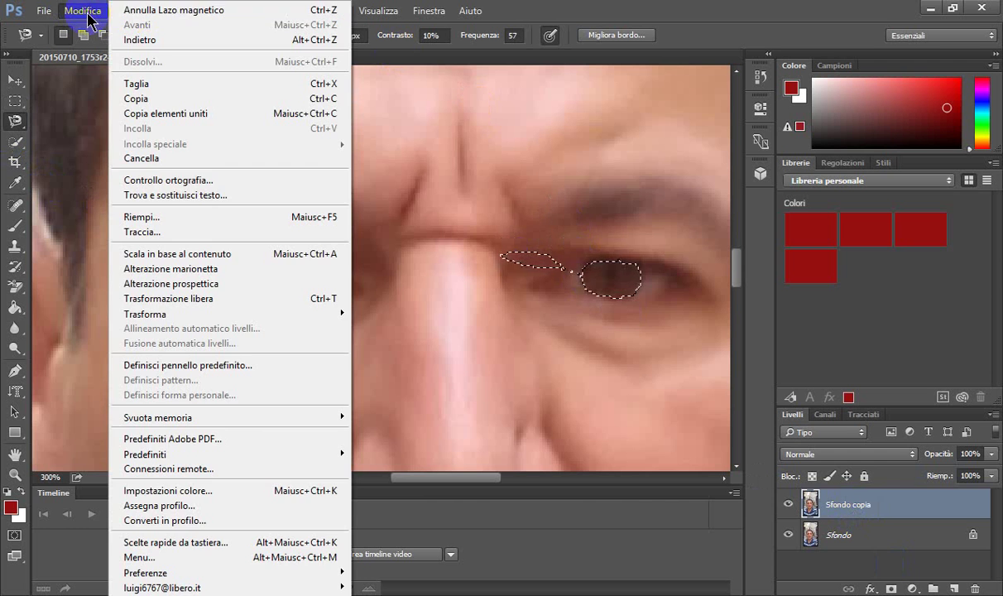
{"action": "left_click", "coordinate": [87, 13]}
{"action": "left_click", "coordinate": [113, 13]}
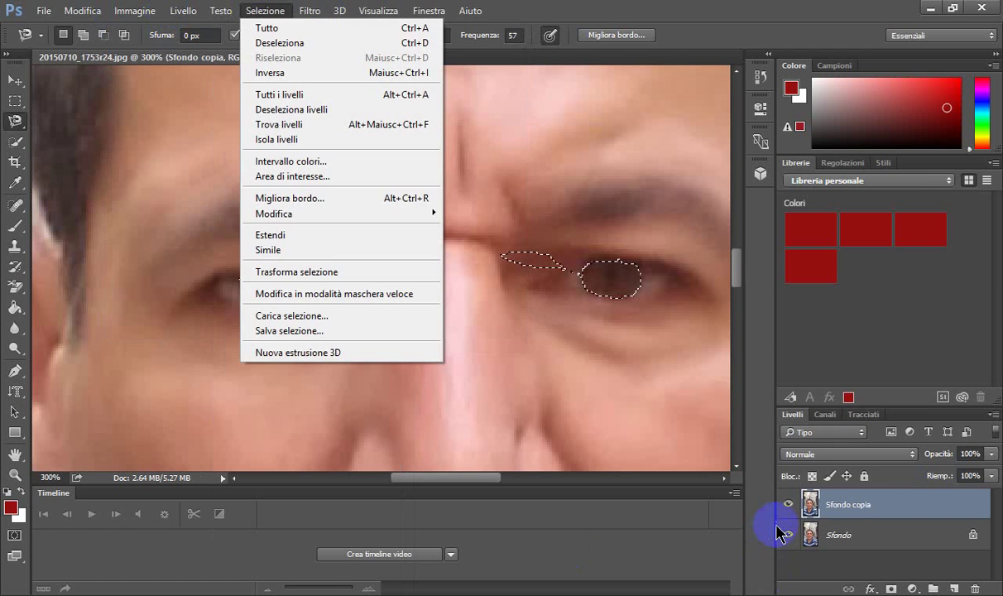
{"action": "left_click", "coordinate": [839, 507]}
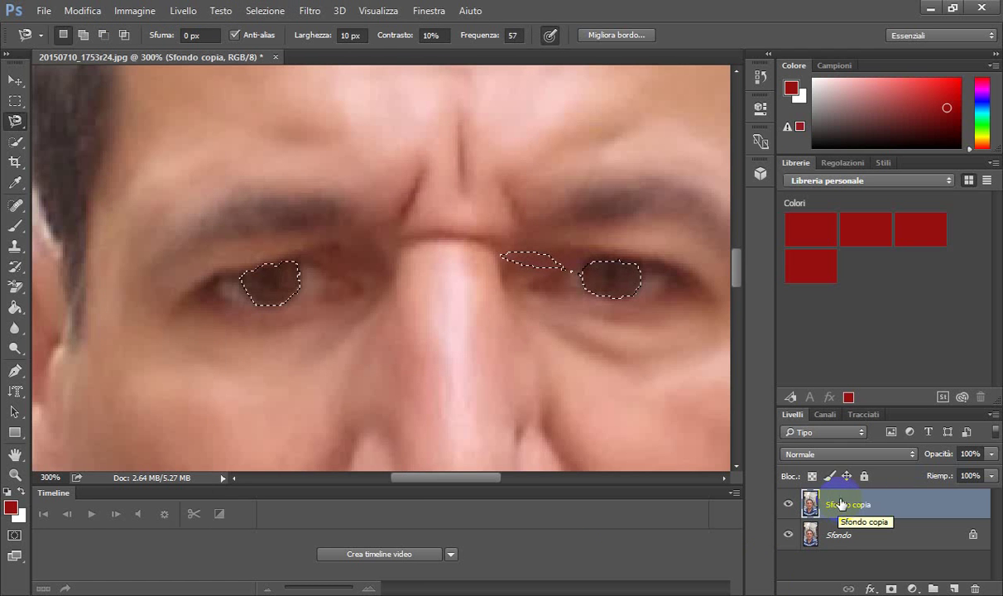
{"action": "left_click", "coordinate": [816, 455]}
{"action": "left_click", "coordinate": [818, 413]}
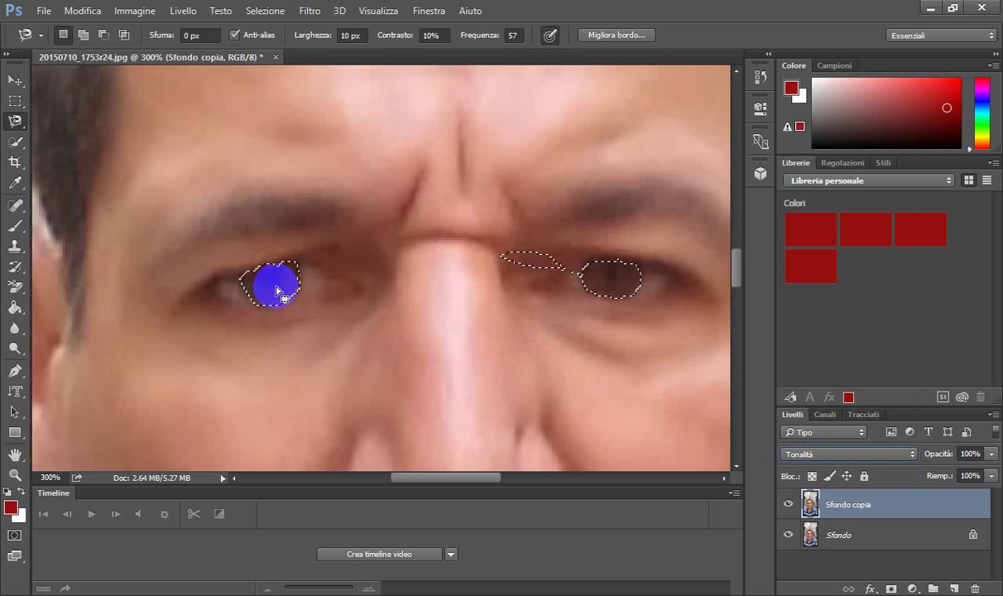
{"action": "left_click", "coordinate": [16, 226]}
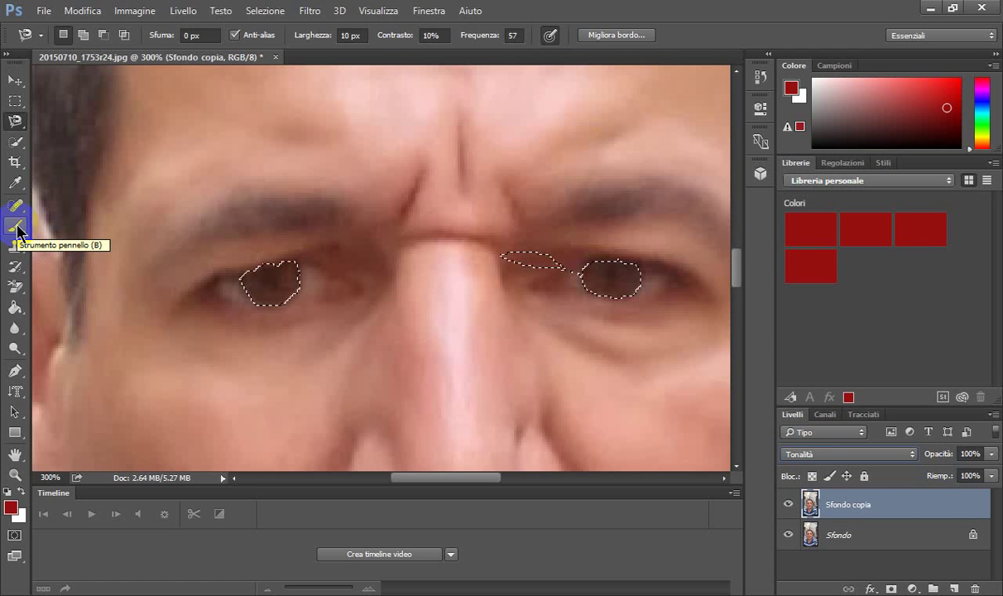
Apply Tono automatico to the selected irises, turning them blue-green.
{"action": "left_click", "coordinate": [18, 231]}
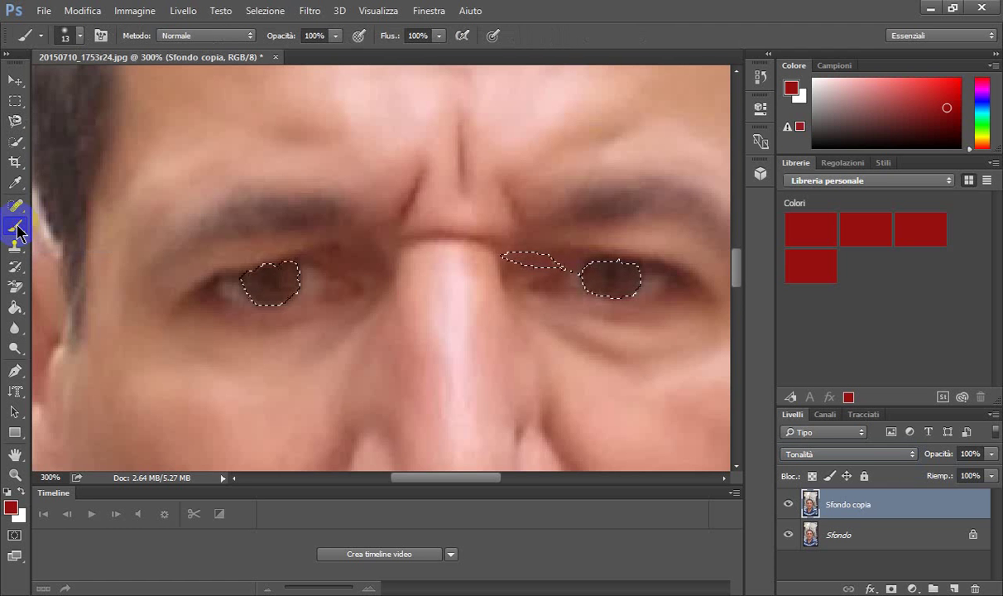
{"action": "left_click", "coordinate": [129, 10]}
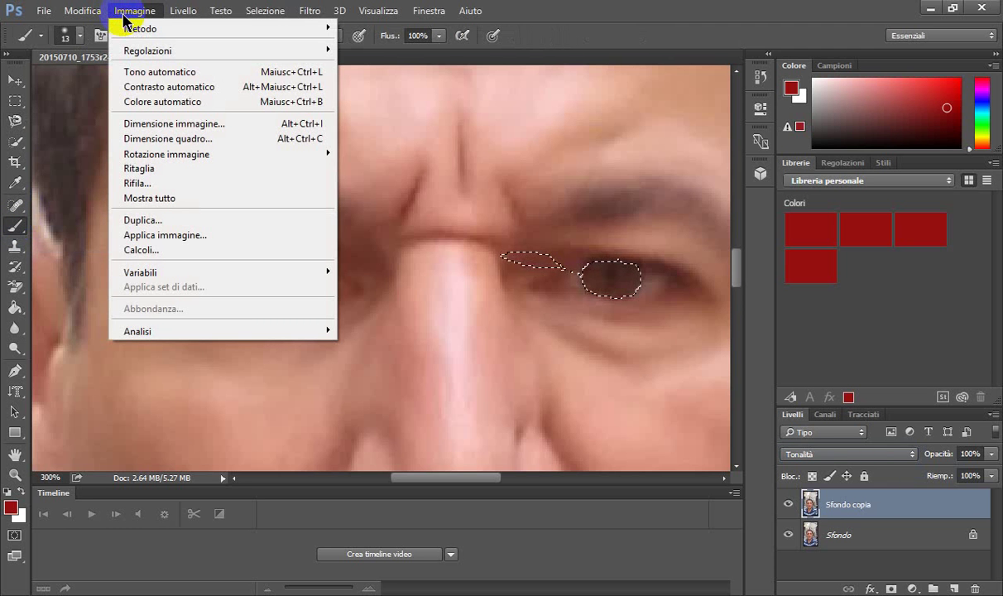
{"action": "left_click", "coordinate": [149, 72]}
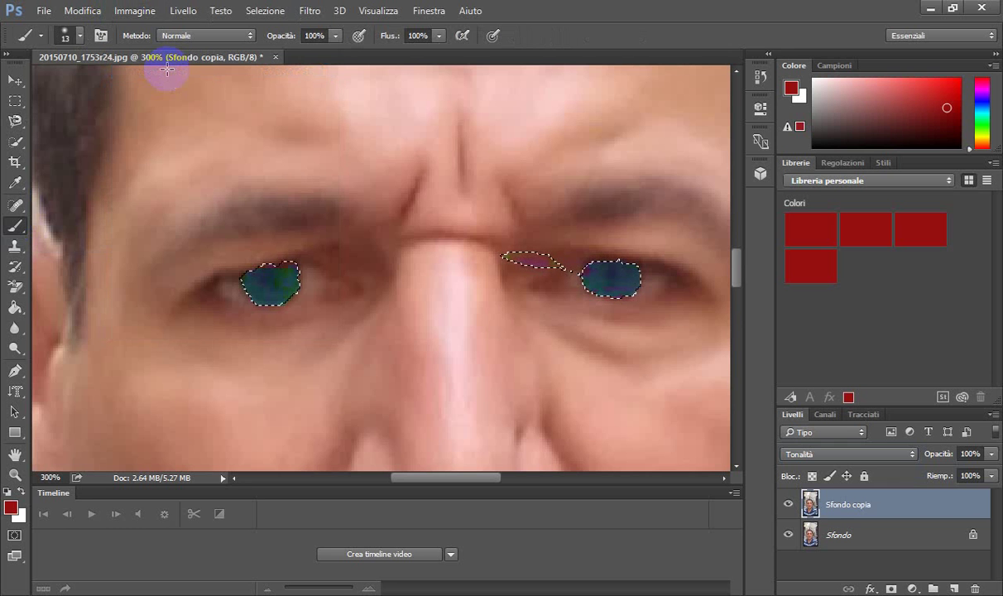
{"action": "left_click", "coordinate": [137, 11]}
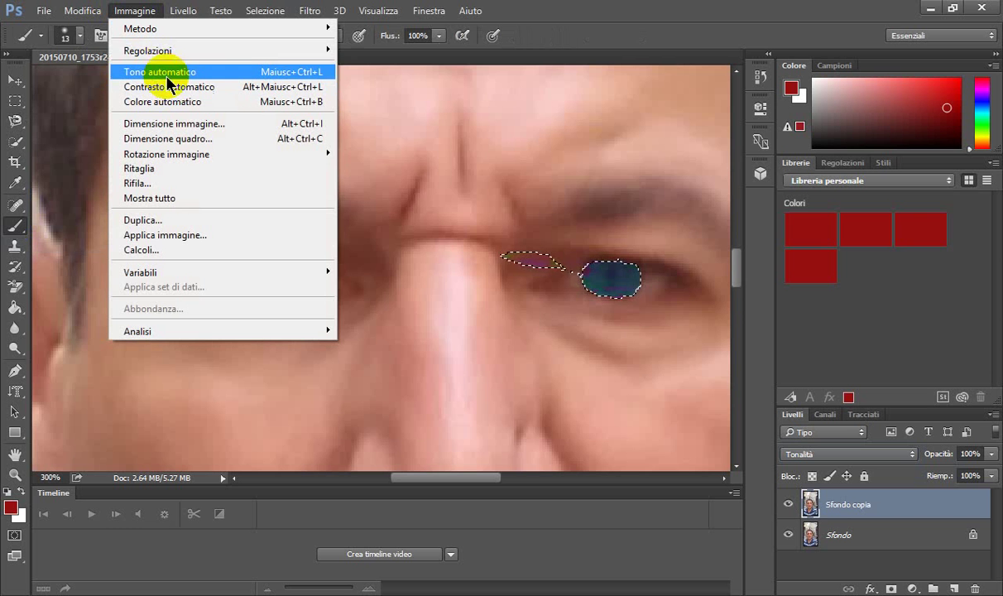
{"action": "mouse_move", "coordinate": [147, 51]}
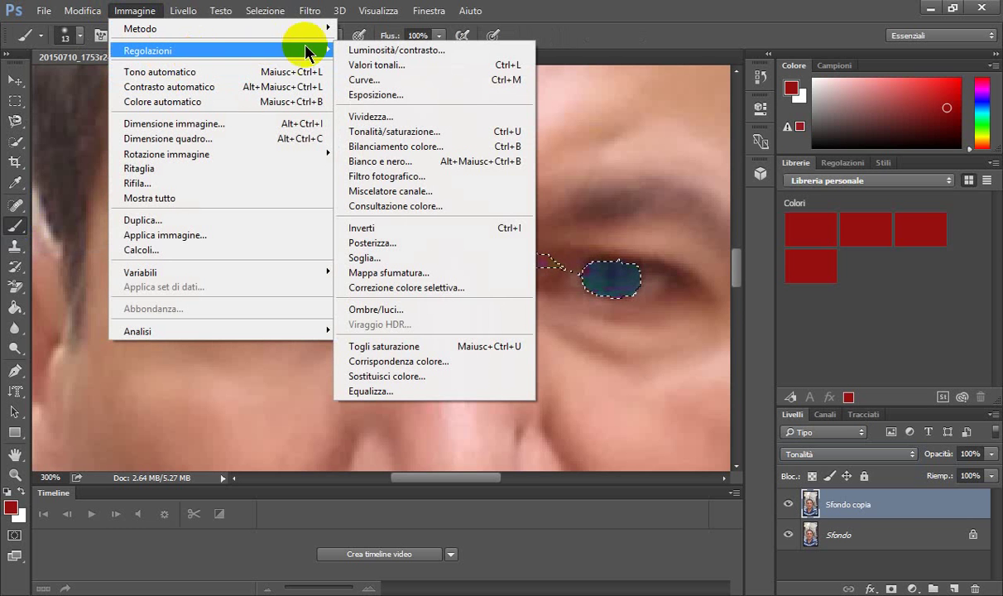
{"action": "left_click", "coordinate": [388, 80]}
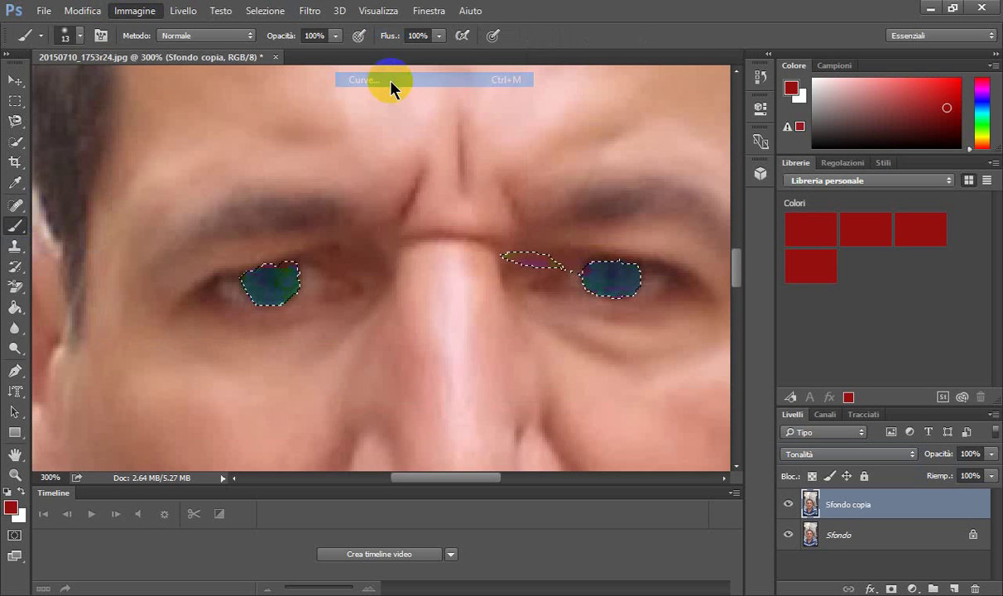
Bend the RGB curve gently upward to brighten the blue-green irises and confirm.
{"action": "left_click_drag", "start_coordinate": [457, 93], "coordinate": [644, 172]}
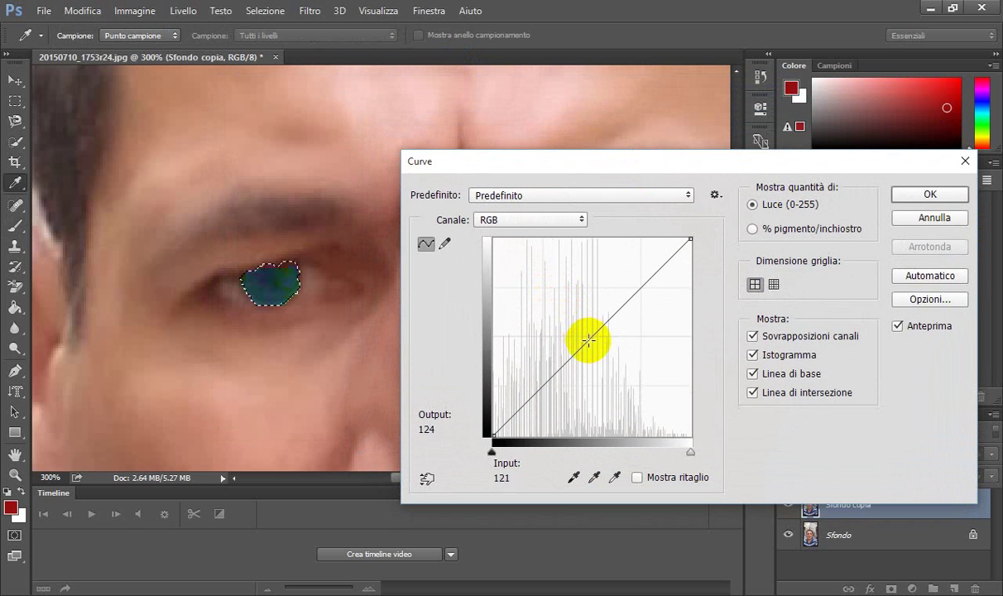
{"action": "mouse_move", "coordinate": [587, 336]}
{"action": "left_mouse_down"}
{"action": "mouse_move", "coordinate": [540, 298]}
{"action": "mouse_move", "coordinate": [509, 292]}
{"action": "mouse_move", "coordinate": [485, 302]}
{"action": "left_mouse_up"}
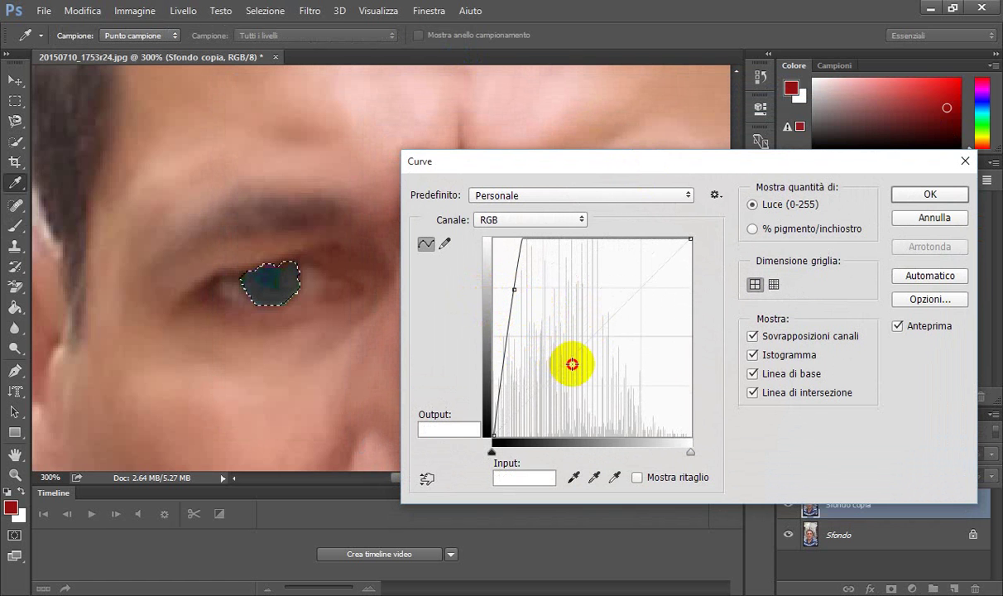
{"action": "left_click_drag", "start_coordinate": [516, 289], "coordinate": [644, 390]}
{"action": "left_click_drag", "start_coordinate": [626, 384], "coordinate": [566, 348]}
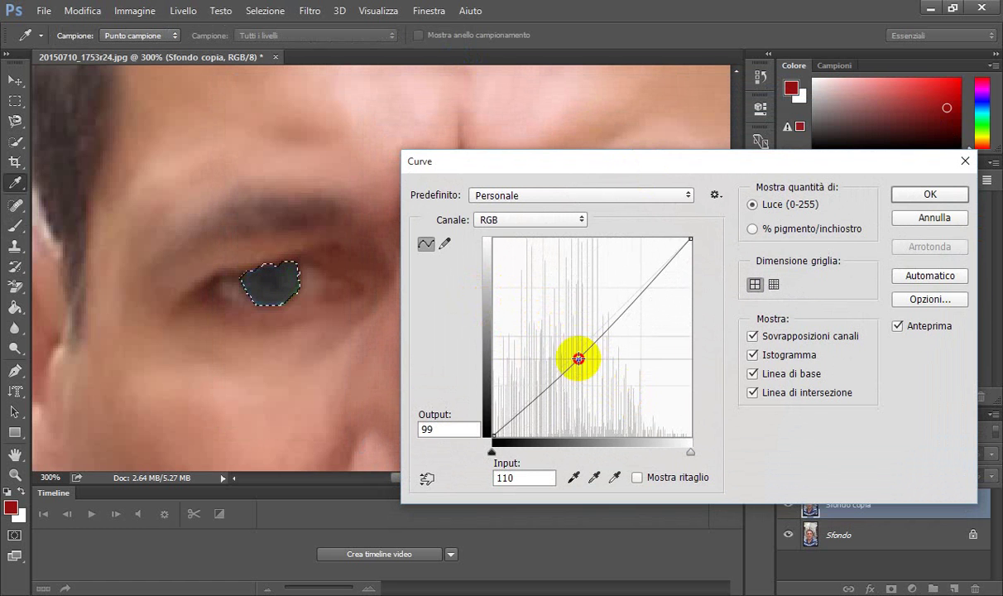
{"action": "left_click", "coordinate": [958, 199]}
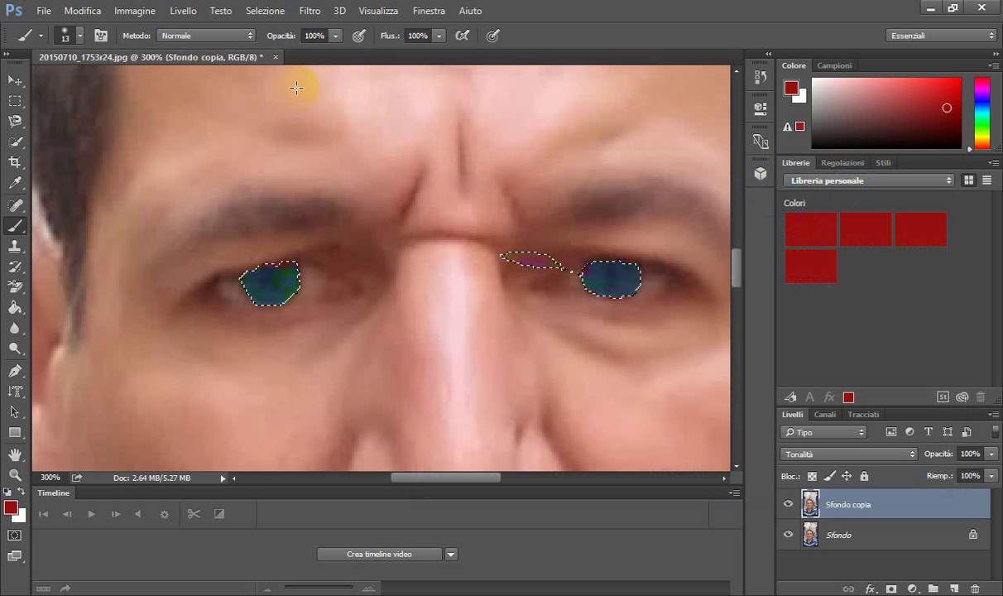
Zoom out and flatten all layers into a single Sfondo layer with Unico livello.
{"action": "left_click", "coordinate": [535, 215]}
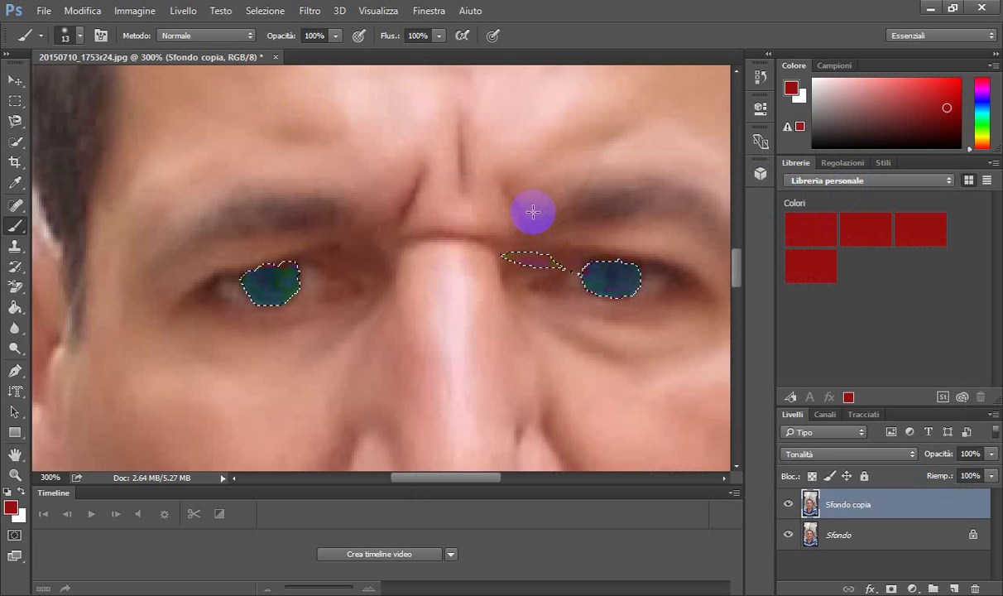
{"action": "key", "text": "ctrl+minus"}
{"action": "key", "text": "ctrl+minus"}
{"action": "key", "text": "ctrl+minus"}
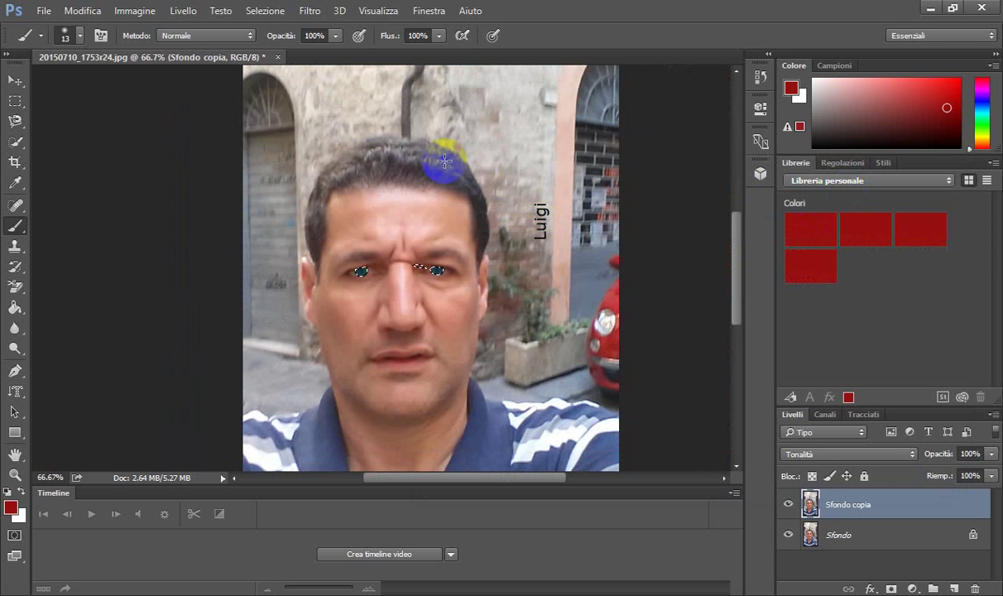
{"action": "left_click", "coordinate": [18, 39]}
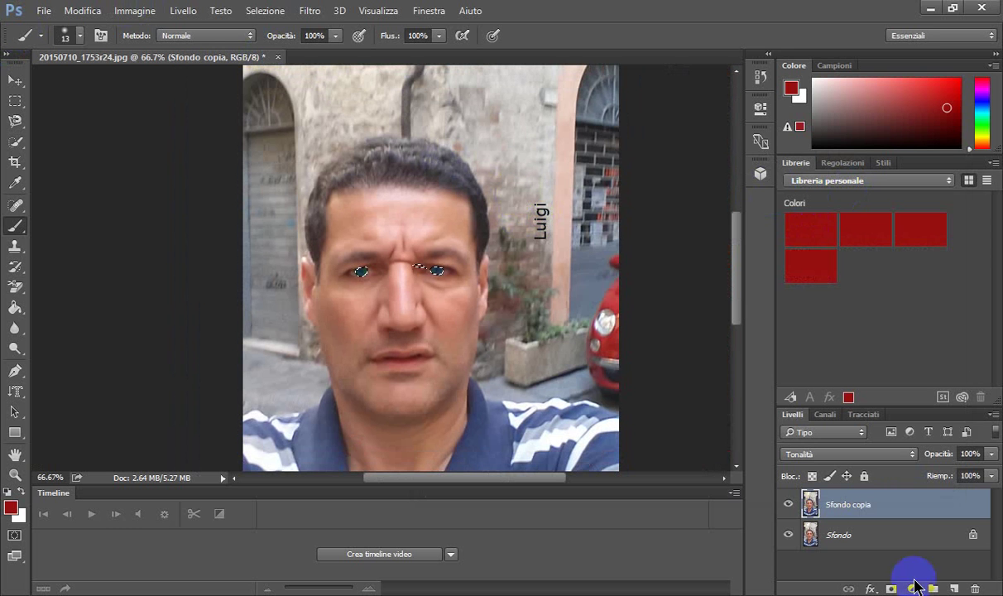
{"action": "left_click", "coordinate": [869, 534]}
{"action": "right_click", "coordinate": [870, 534]}
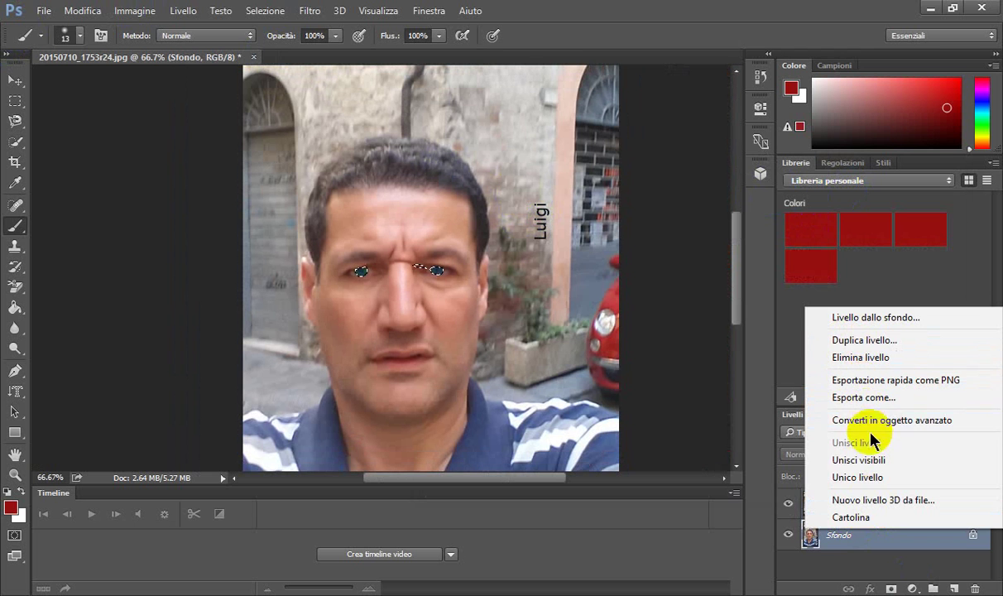
{"action": "left_click", "coordinate": [880, 482]}
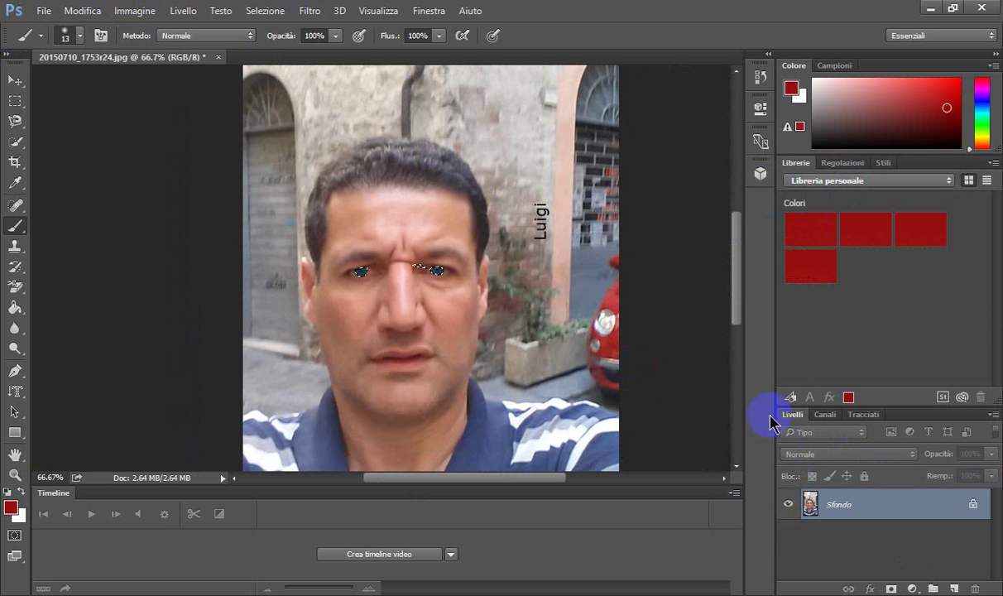
{"action": "right_click", "coordinate": [483, 226]}
Deselect the eye selection with Selezione > Deseleziona.
{"action": "left_click", "coordinate": [451, 182]}
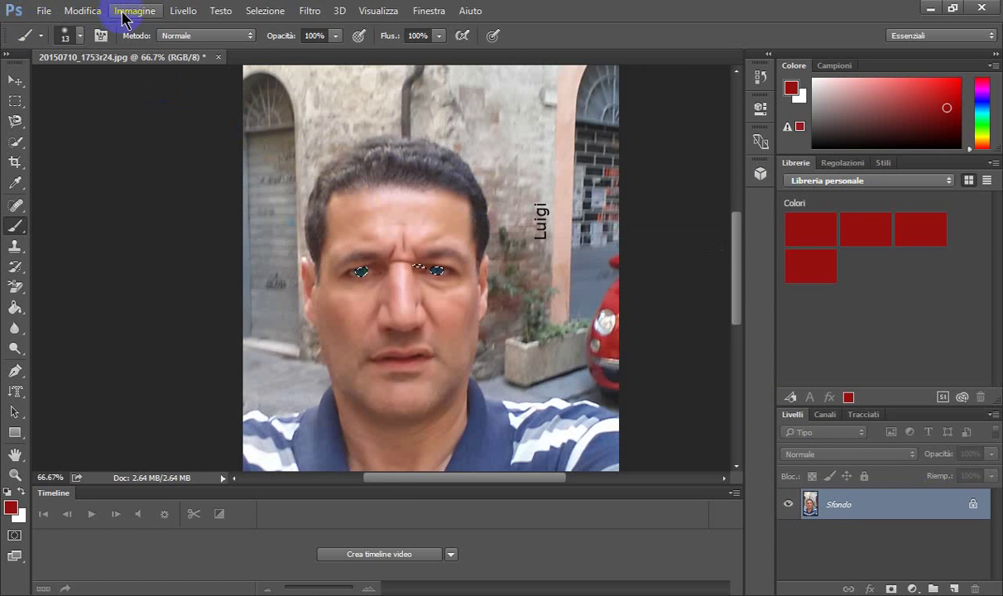
{"action": "left_click", "coordinate": [256, 13]}
{"action": "left_click", "coordinate": [281, 42]}
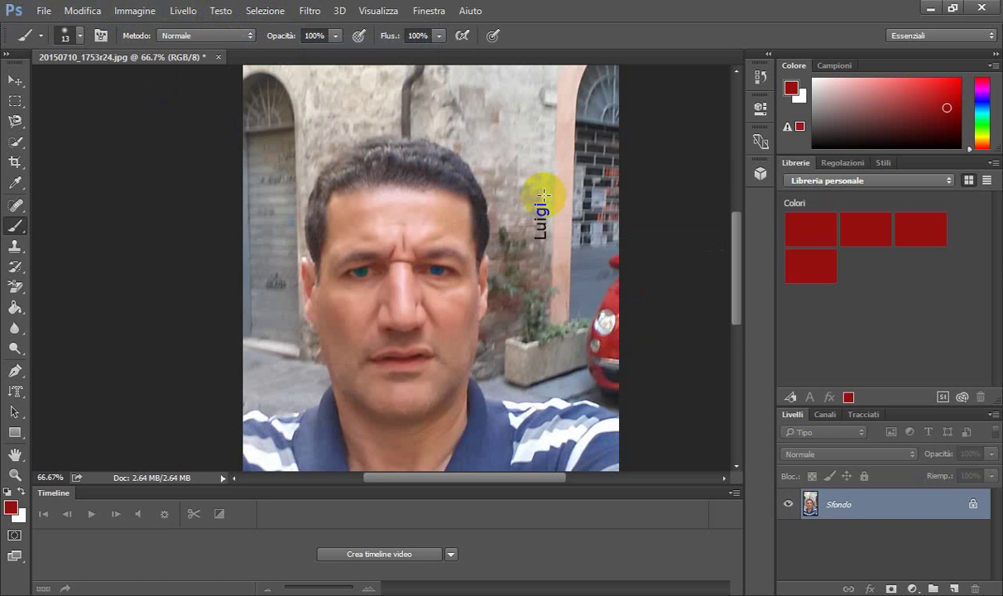
Fit the photo on screen, then zoom in on the face and back out to inspect the blue eyes.
{"action": "scroll", "coordinate": [542, 195], "scroll_direction": "up", "scroll_amount": 1}
{"action": "scroll", "coordinate": [542, 196], "scroll_direction": "up", "scroll_amount": 2}
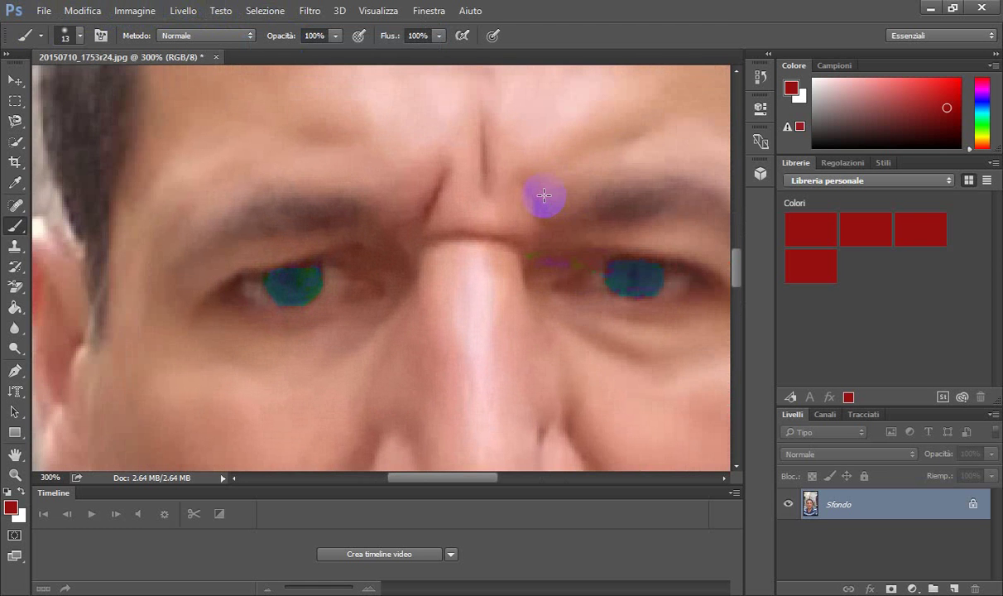
{"action": "key", "text": "ctrl+0"}
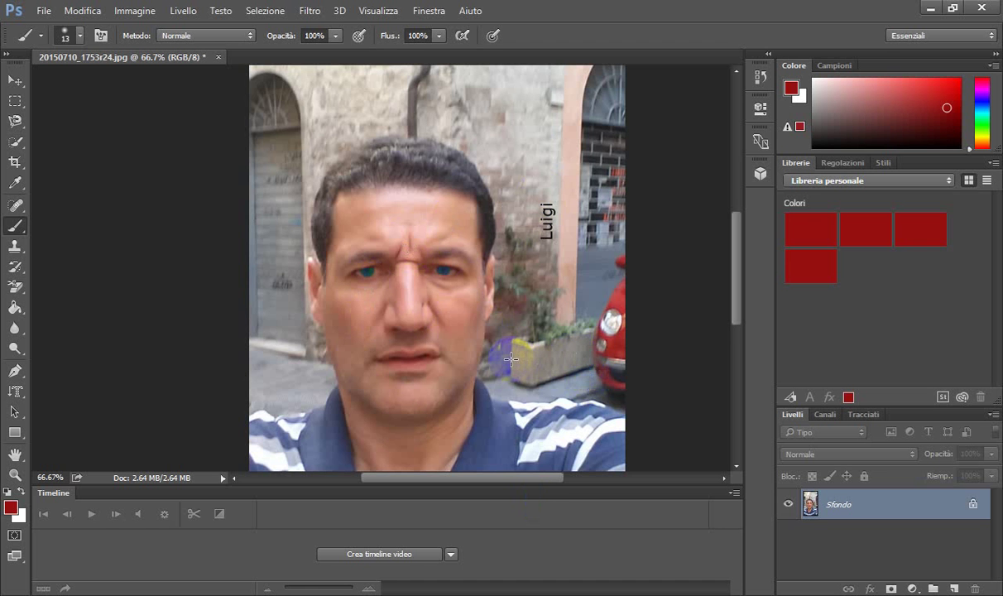
{"action": "key", "text": "ctrl+plus"}
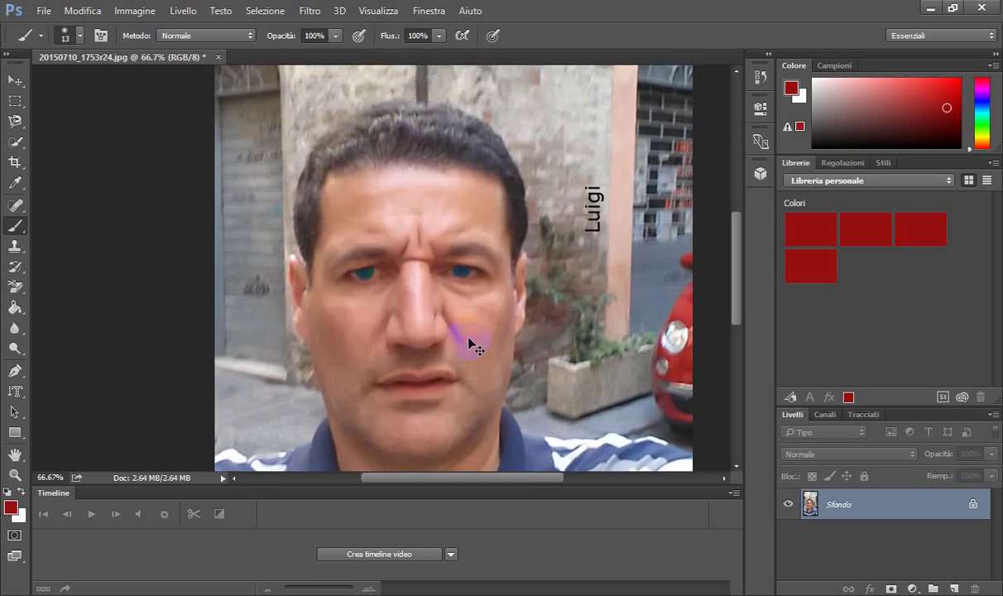
{"action": "key", "text": "ctrl+plus"}
{"action": "key", "text": "ctrl+plus"}
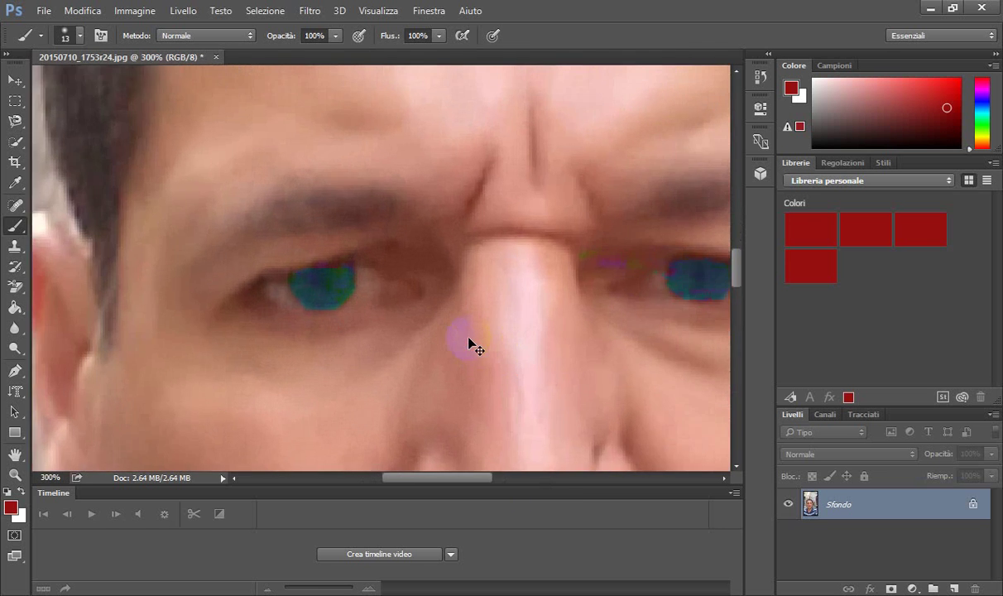
{"action": "key", "text": "ctrl+minus"}
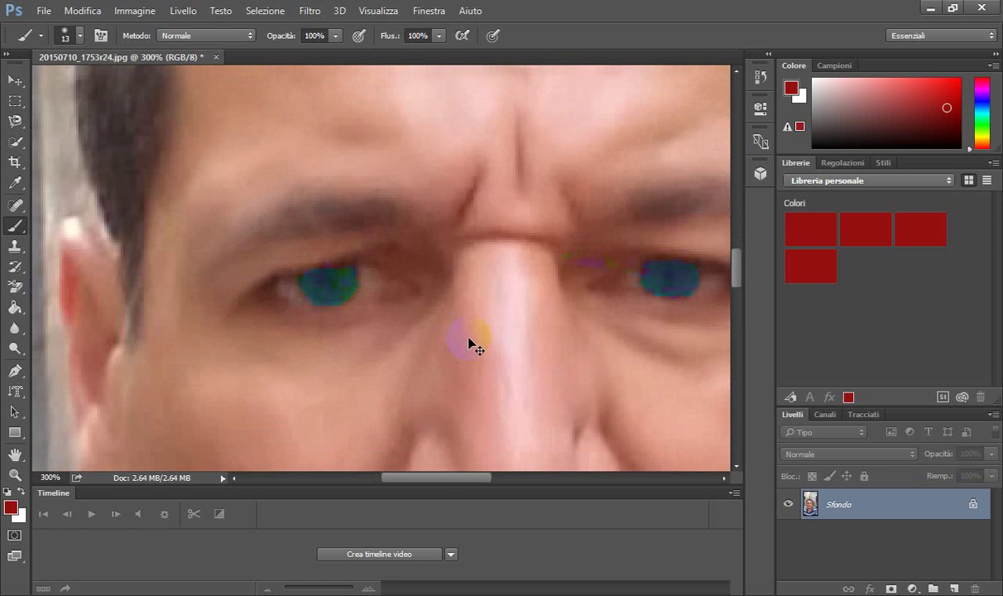
{"action": "key", "text": "ctrl+minus"}
{"action": "key", "text": "ctrl+minus"}
{"action": "key", "text": "ctrl+minus"}
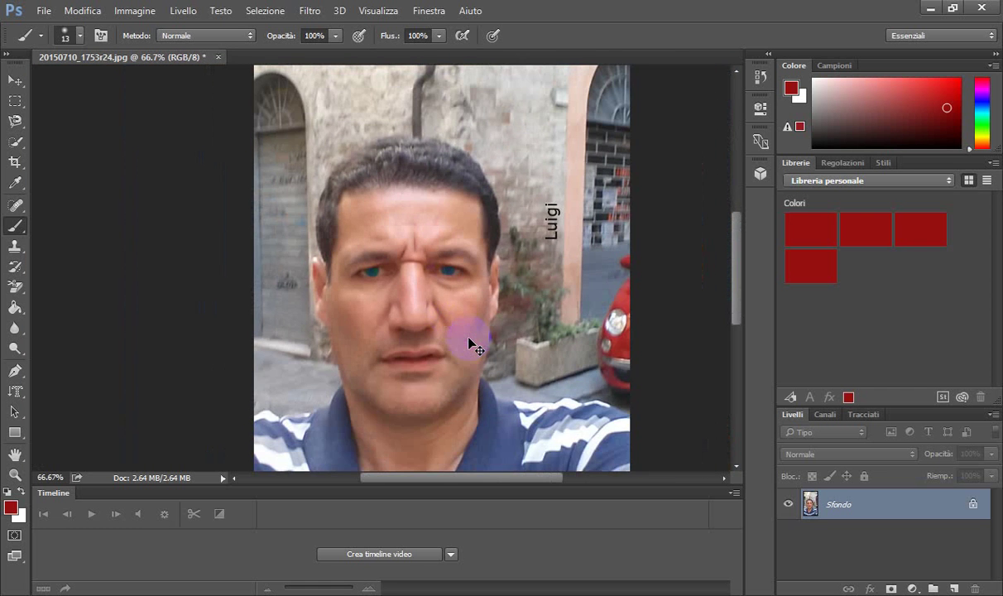
{"action": "key", "text": "ctrl+minus"}
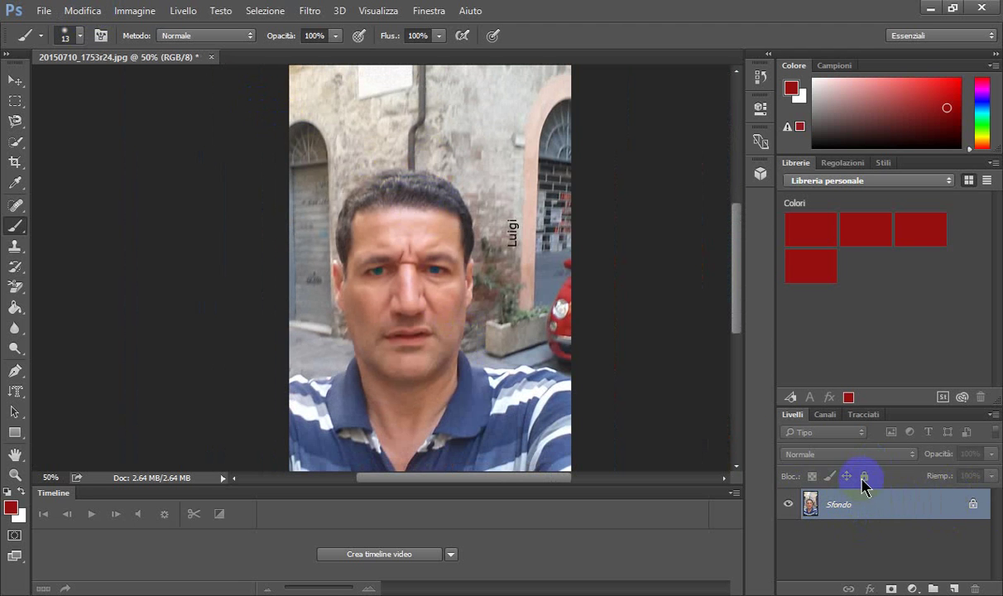
Undo the deselection to bring back the eye selection.
{"action": "left_click", "coordinate": [85, 11]}
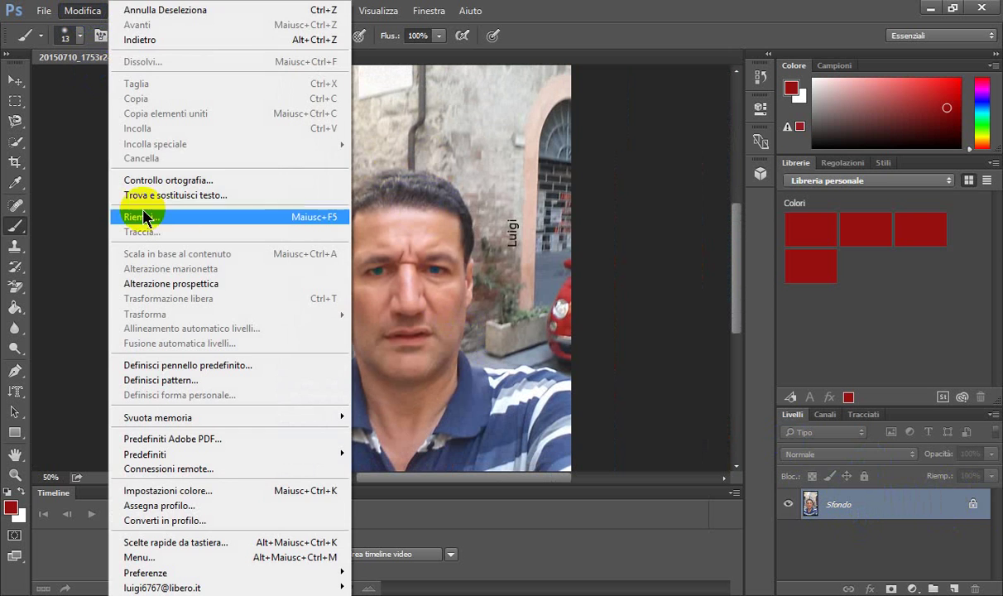
{"action": "left_click", "coordinate": [131, 12]}
{"action": "left_click", "coordinate": [76, 17]}
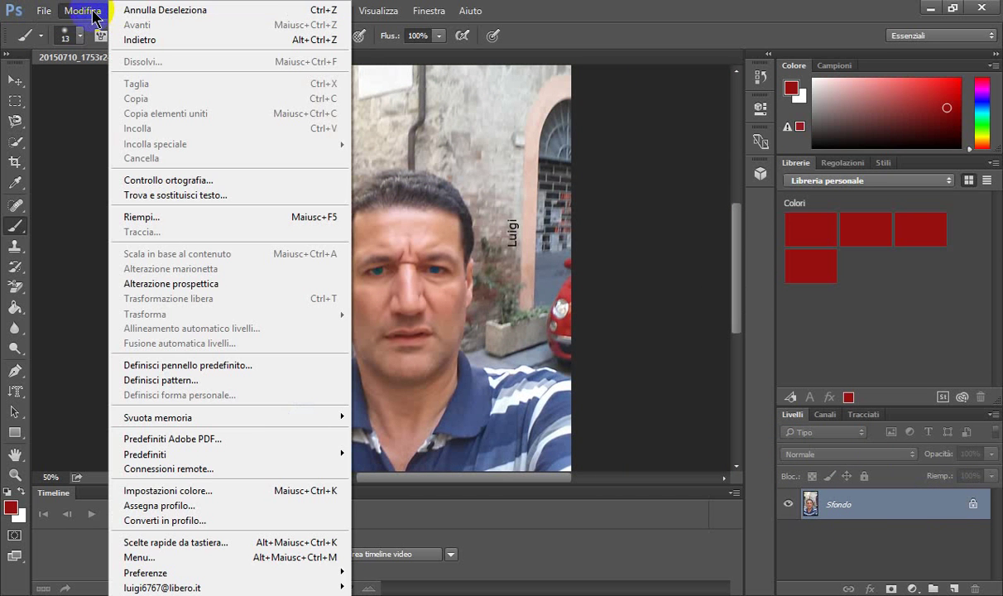
Preview Exposure -0.85, offset -0.0142 and gamma 0.67 on the selfie.
{"action": "left_click", "coordinate": [85, 10]}
{"action": "left_click", "coordinate": [137, 12]}
{"action": "mouse_move", "coordinate": [148, 50]}
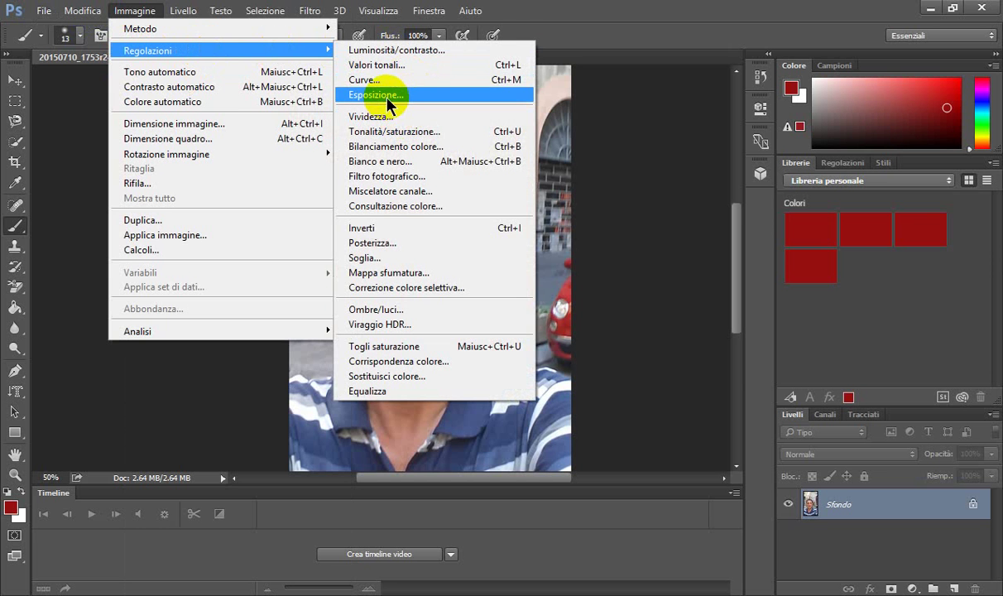
{"action": "left_click", "coordinate": [389, 97]}
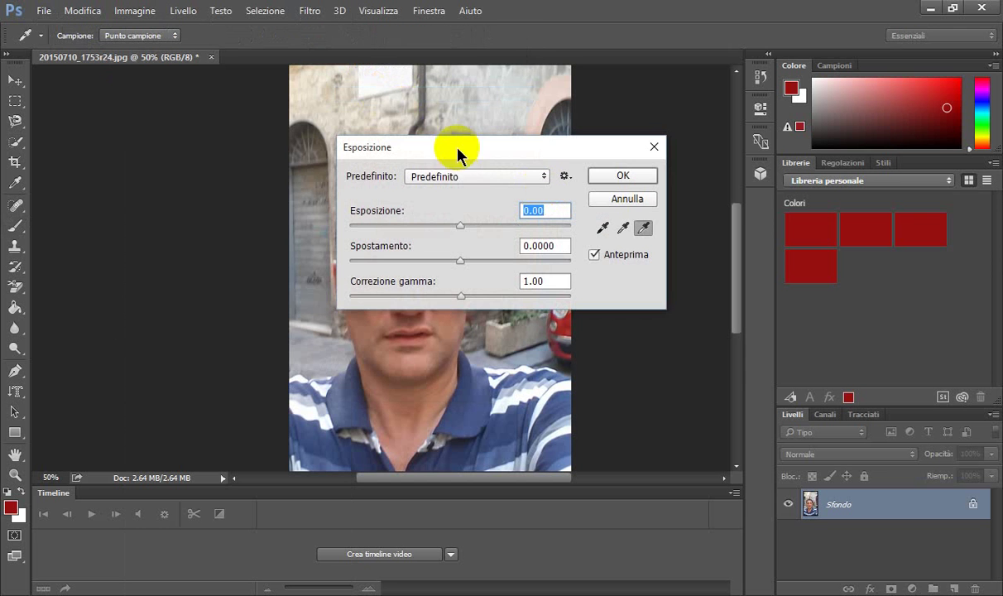
{"action": "left_click_drag", "start_coordinate": [442, 151], "coordinate": [698, 213]}
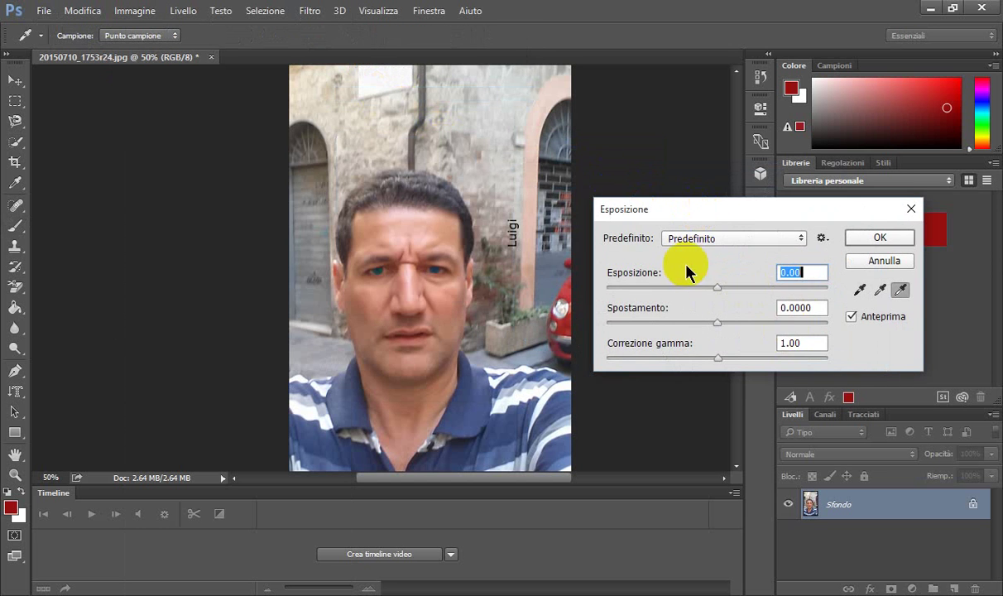
{"action": "mouse_move", "coordinate": [717, 292]}
{"action": "left_mouse_down"}
{"action": "mouse_move", "coordinate": [689, 288]}
{"action": "mouse_move", "coordinate": [808, 287]}
{"action": "mouse_move", "coordinate": [704, 292]}
{"action": "mouse_move", "coordinate": [723, 325]}
{"action": "mouse_move", "coordinate": [734, 320]}
{"action": "mouse_move", "coordinate": [695, 321]}
{"action": "mouse_move", "coordinate": [739, 321]}
{"action": "mouse_move", "coordinate": [714, 321]}
{"action": "left_mouse_up"}
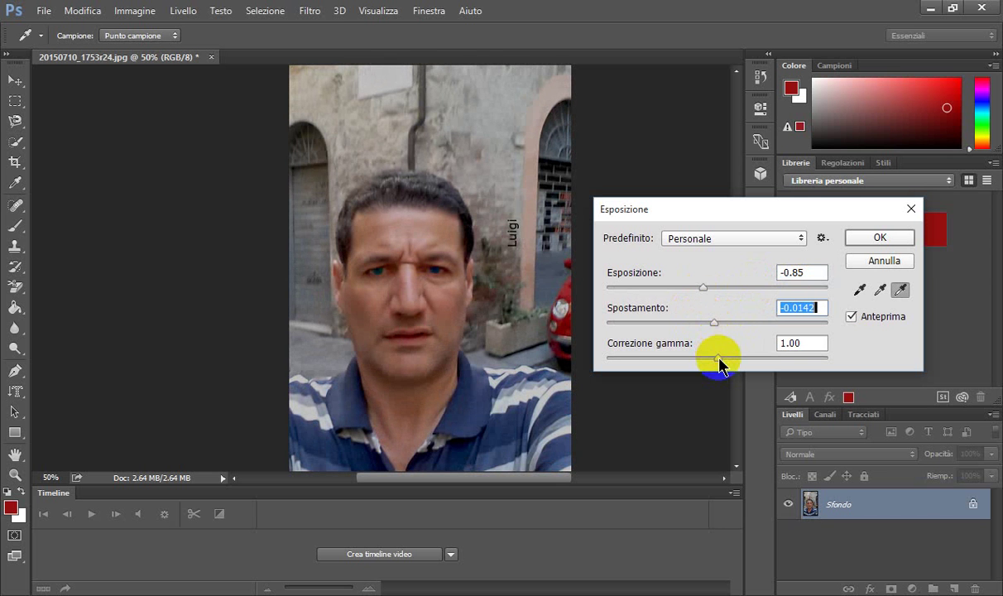
{"action": "mouse_move", "coordinate": [717, 358]}
{"action": "left_mouse_down"}
{"action": "mouse_move", "coordinate": [755, 359]}
{"action": "mouse_move", "coordinate": [732, 358]}
{"action": "mouse_move", "coordinate": [746, 358]}
{"action": "left_mouse_up"}
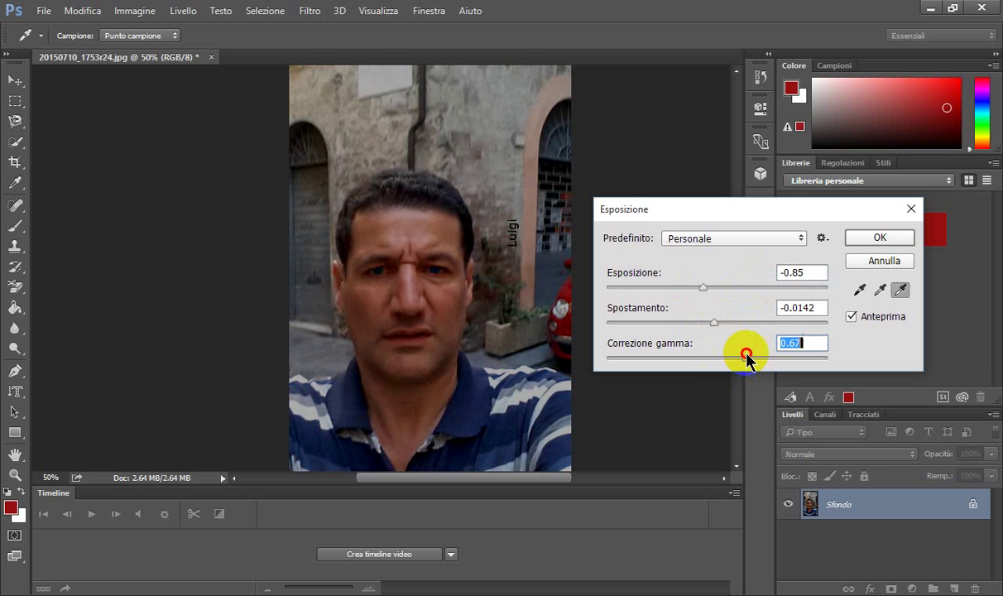
Apply the exposure and paint a 28 px red dot on the wall above the head.
{"action": "left_click", "coordinate": [880, 238]}
{"action": "key", "text": "b"}
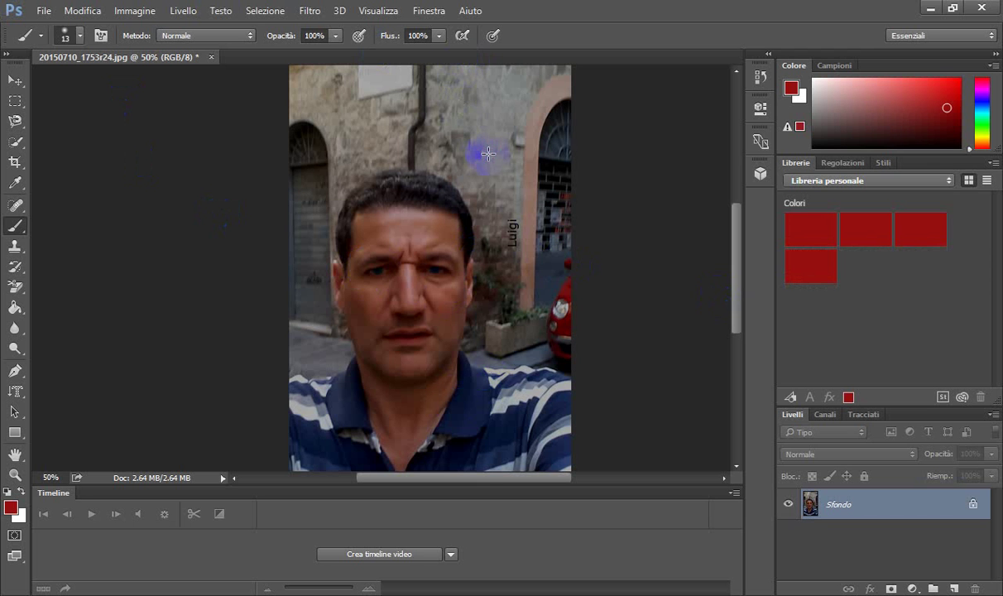
{"action": "right_click", "coordinate": [459, 146]}
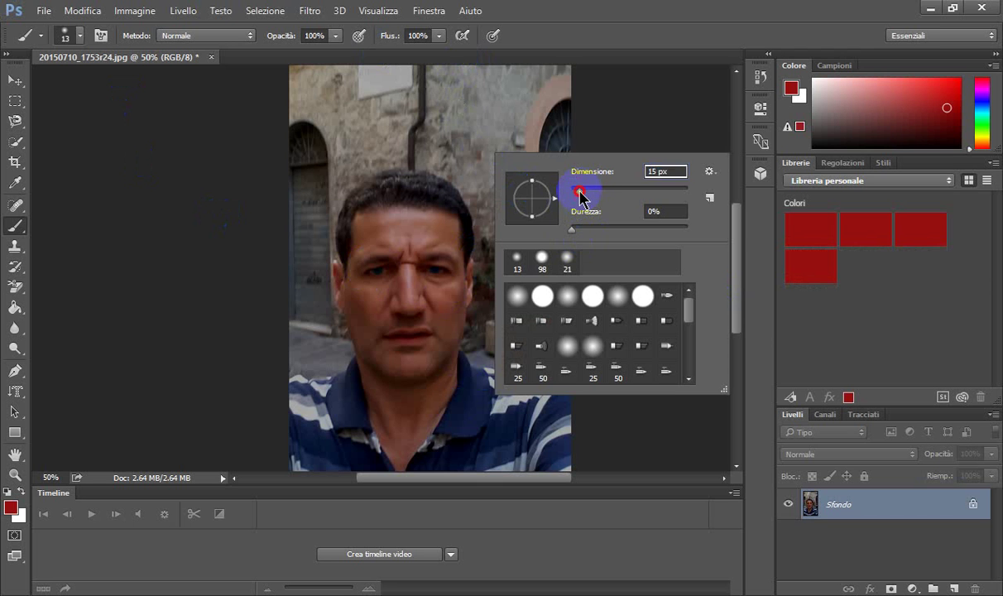
{"action": "left_click", "coordinate": [441, 132]}
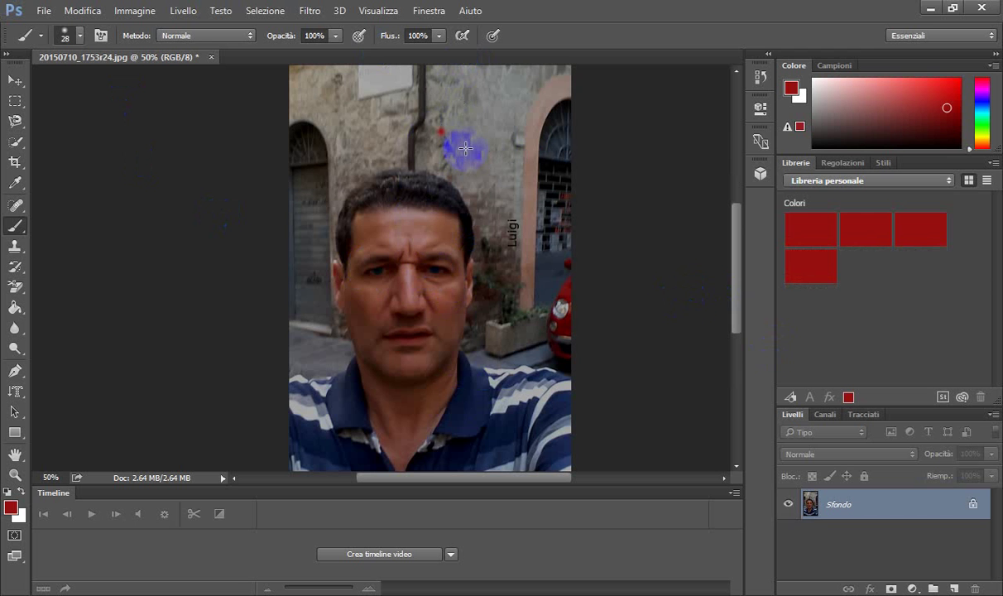
{"action": "left_click", "coordinate": [441, 132]}
{"action": "left_click", "coordinate": [308, 12]}
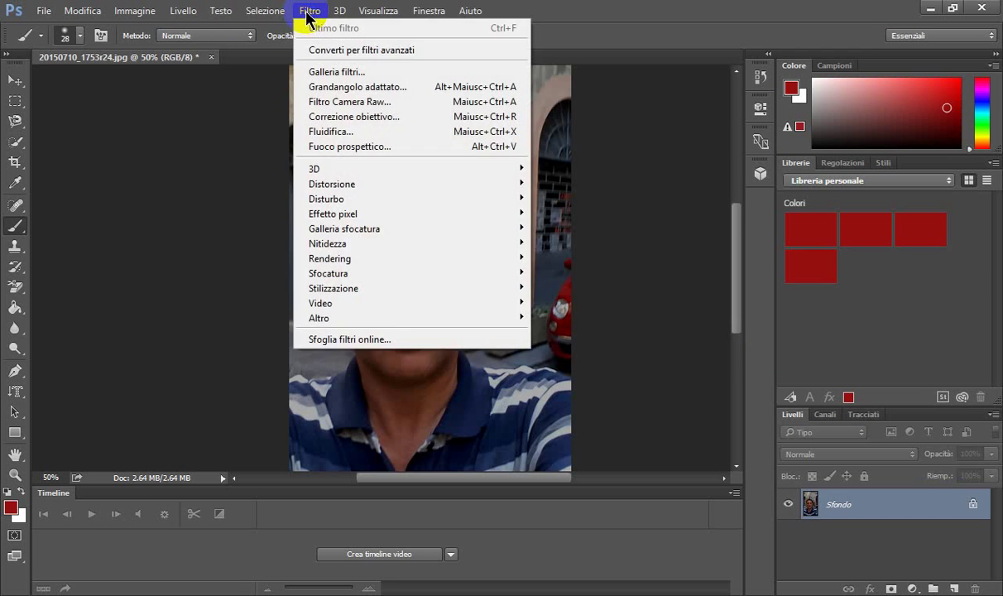
Apply Adaptive Wide Angle with scale 121, focal length 14.26 mm and crop factor 4.26.
{"action": "left_click", "coordinate": [354, 87]}
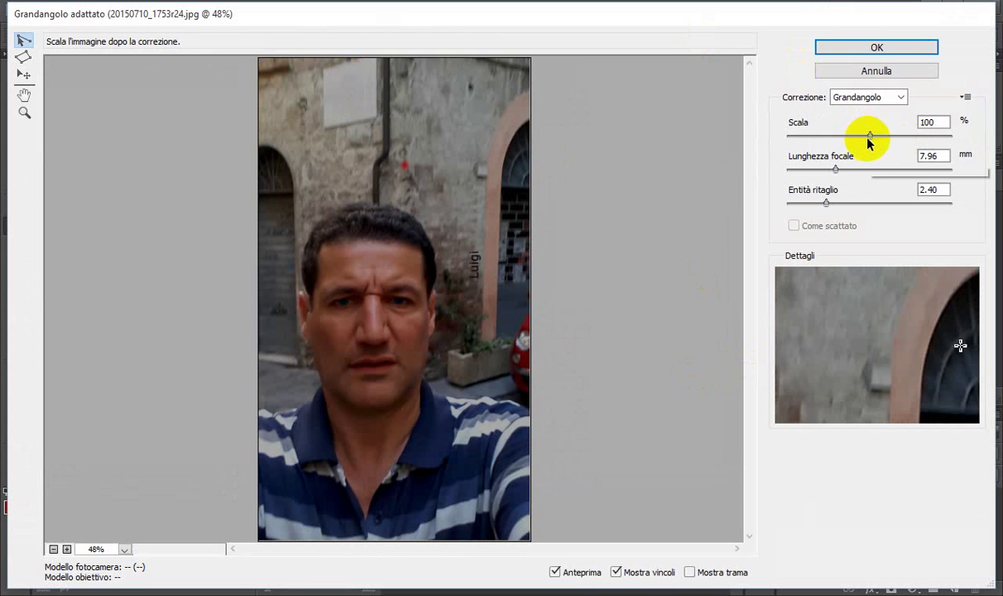
{"action": "left_click_drag", "start_coordinate": [870, 136], "coordinate": [903, 137]}
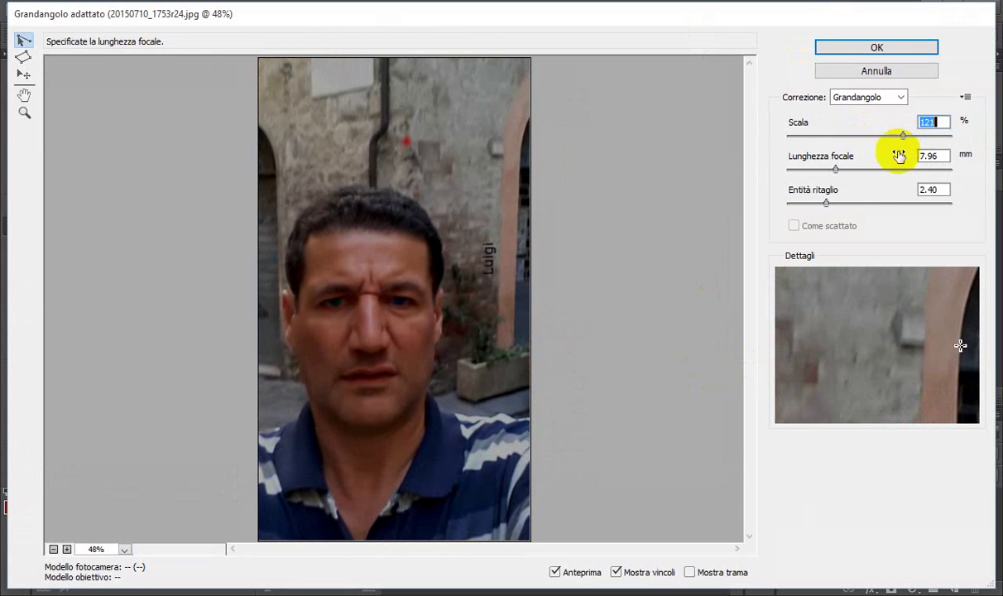
{"action": "mouse_move", "coordinate": [845, 171]}
{"action": "left_mouse_down"}
{"action": "mouse_move", "coordinate": [836, 172]}
{"action": "mouse_move", "coordinate": [877, 174]}
{"action": "left_mouse_up"}
{"action": "left_click_drag", "start_coordinate": [827, 204], "coordinate": [857, 211]}
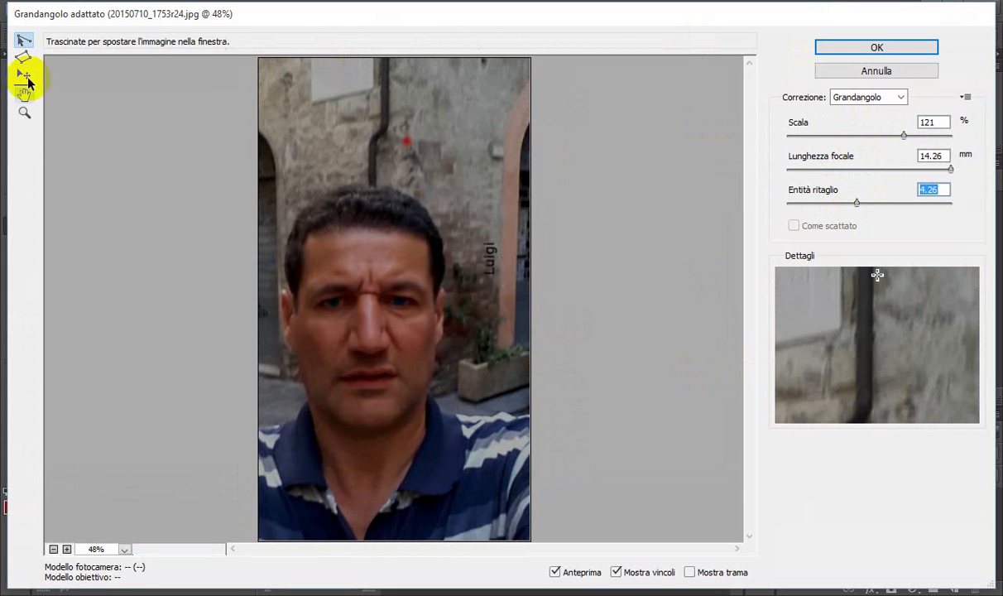
{"action": "left_click", "coordinate": [907, 47]}
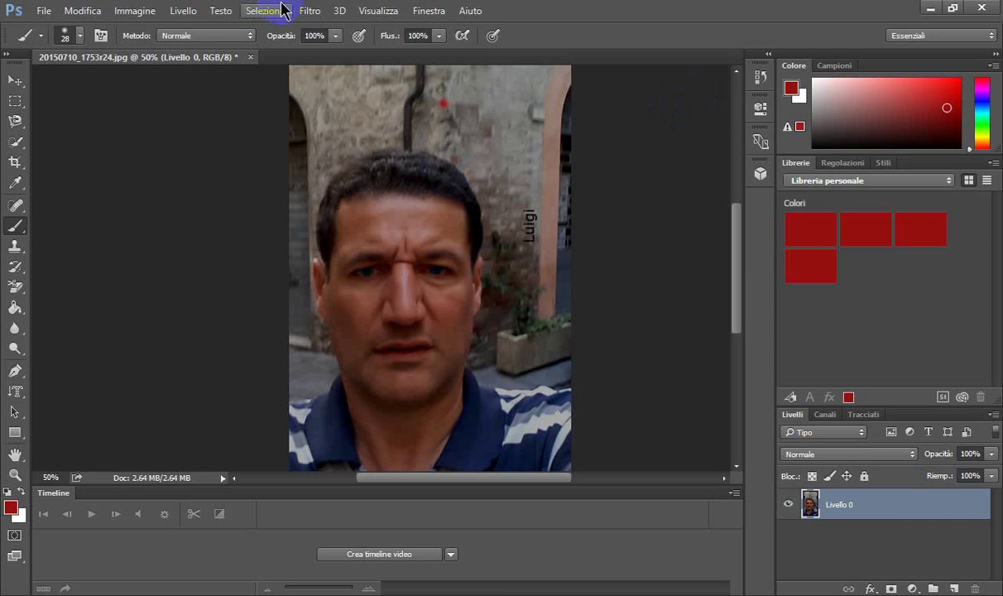
Open Liquify with the Bloat tool, try and undo a face warp, and enlarge the brush.
{"action": "left_click", "coordinate": [313, 12]}
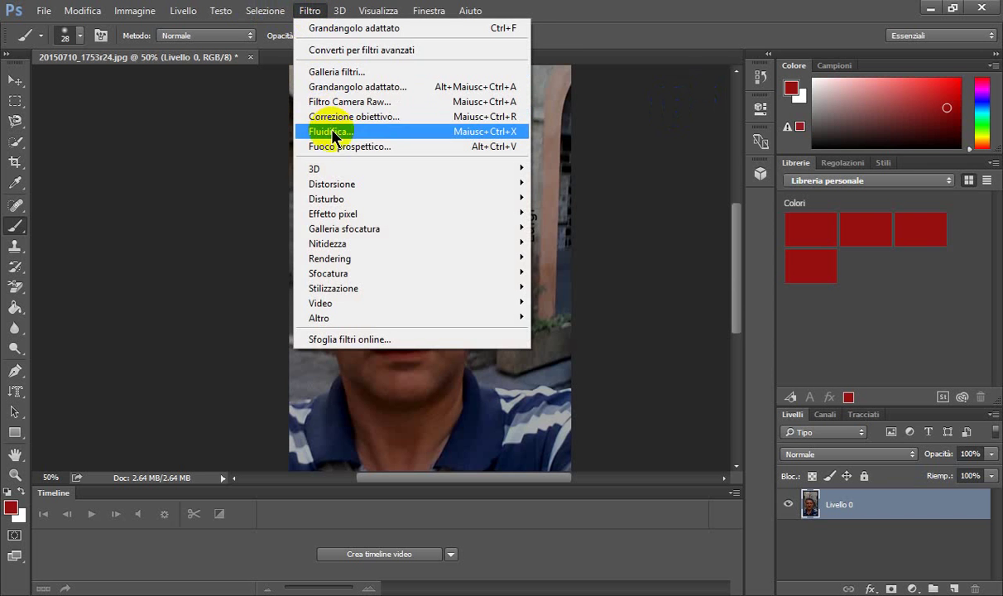
{"action": "left_click", "coordinate": [315, 131]}
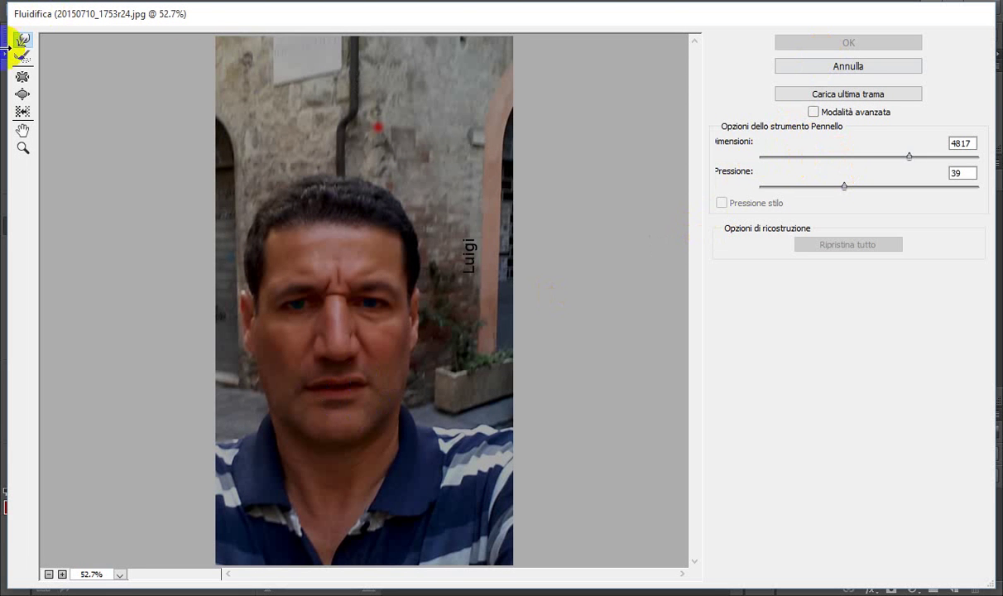
{"action": "left_click", "coordinate": [23, 94]}
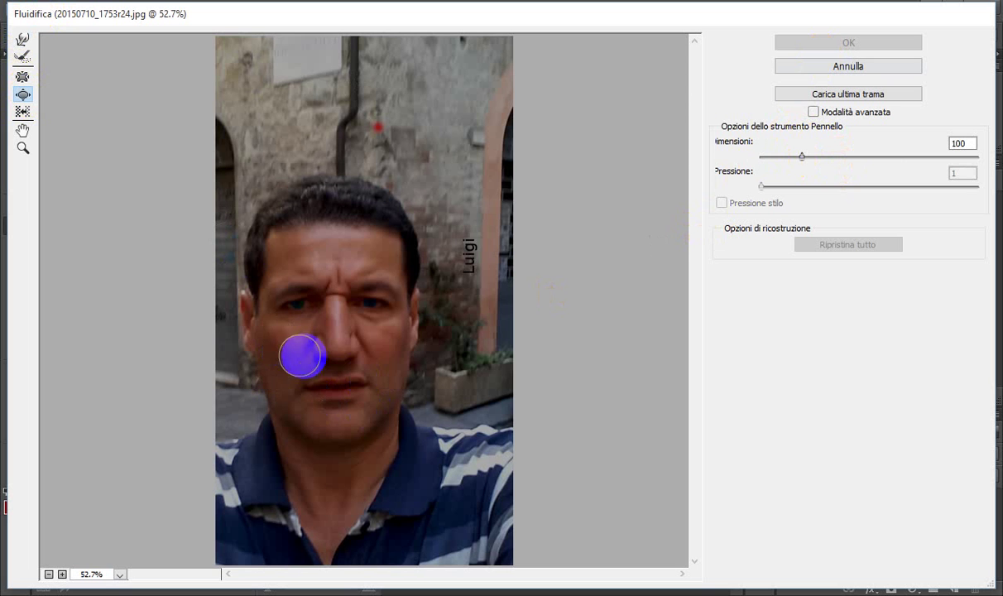
{"action": "mouse_move", "coordinate": [228, 242]}
{"action": "left_mouse_down"}
{"action": "mouse_move", "coordinate": [338, 352]}
{"action": "mouse_move", "coordinate": [334, 308]}
{"action": "mouse_move", "coordinate": [318, 354]}
{"action": "mouse_move", "coordinate": [358, 345]}
{"action": "left_mouse_up"}
{"action": "key", "text": "ctrl+z"}
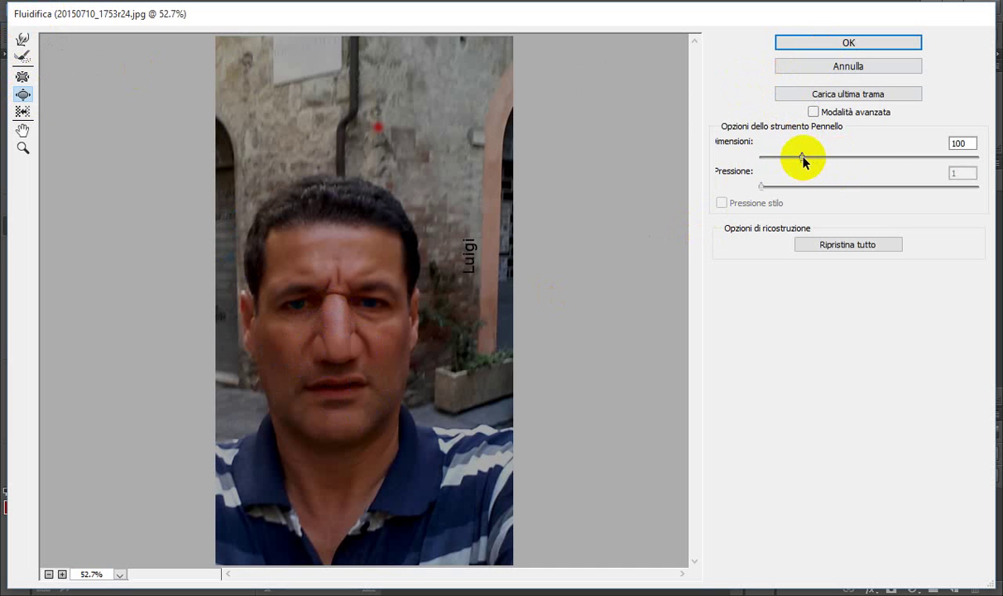
{"action": "left_click_drag", "start_coordinate": [802, 157], "coordinate": [823, 158]}
Bloat the nose, lips, forehead and head, then restore the face with Restore All.
{"action": "mouse_move", "coordinate": [425, 242]}
{"action": "left_mouse_down"}
{"action": "mouse_move", "coordinate": [325, 302]}
{"action": "mouse_move", "coordinate": [333, 325]}
{"action": "left_mouse_up"}
{"action": "key", "text": "ctrl+z"}
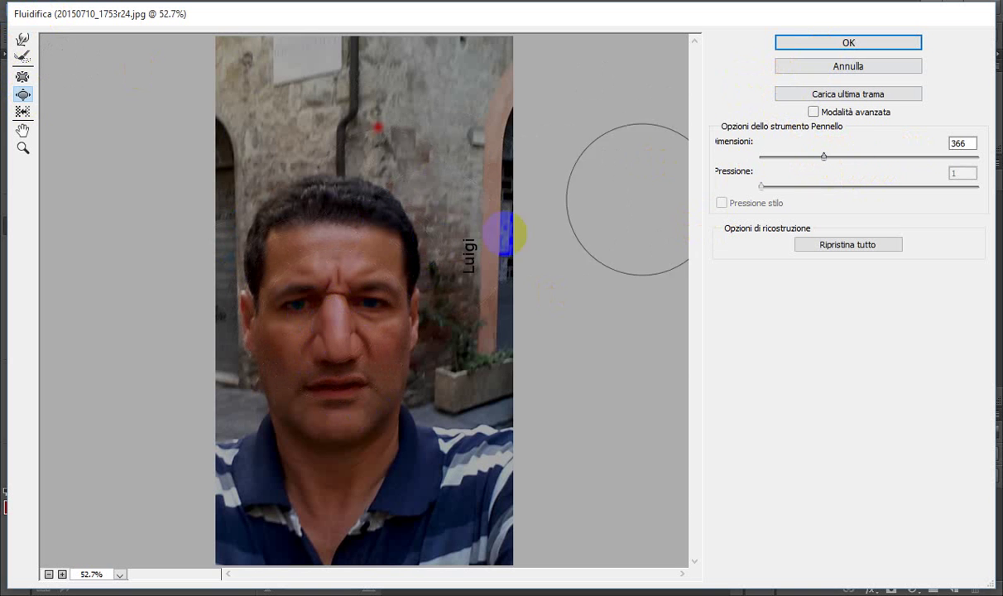
{"action": "mouse_move", "coordinate": [331, 386]}
{"action": "left_mouse_down"}
{"action": "mouse_move", "coordinate": [347, 365]}
{"action": "mouse_move", "coordinate": [329, 338]}
{"action": "mouse_move", "coordinate": [354, 311]}
{"action": "left_mouse_up"}
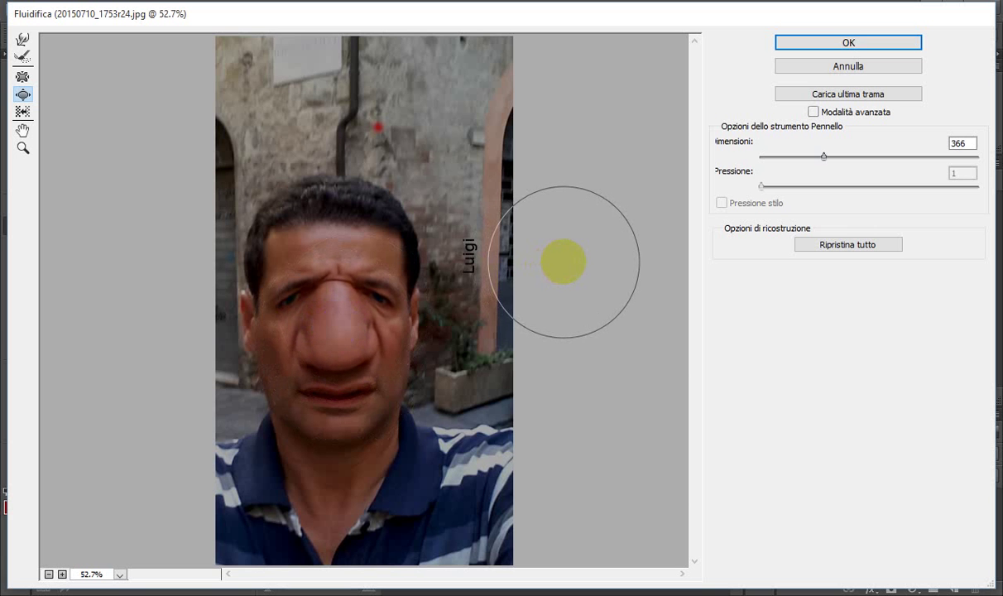
{"action": "mouse_move", "coordinate": [213, 331]}
{"action": "left_mouse_down"}
{"action": "mouse_move", "coordinate": [363, 392]}
{"action": "mouse_move", "coordinate": [385, 344]}
{"action": "mouse_move", "coordinate": [299, 354]}
{"action": "mouse_move", "coordinate": [362, 351]}
{"action": "left_mouse_up"}
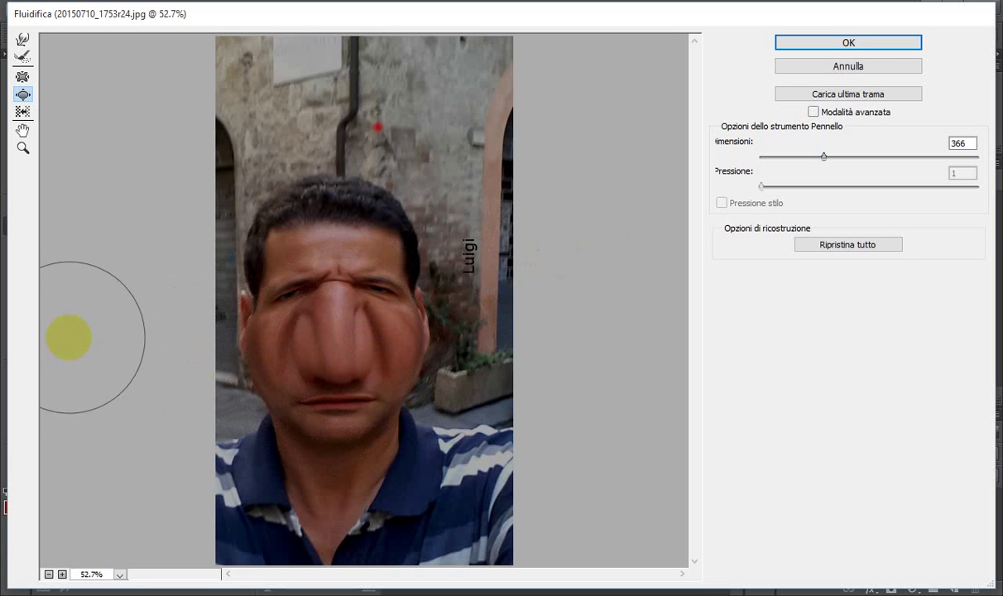
{"action": "left_click_drag", "start_coordinate": [304, 227], "coordinate": [389, 226]}
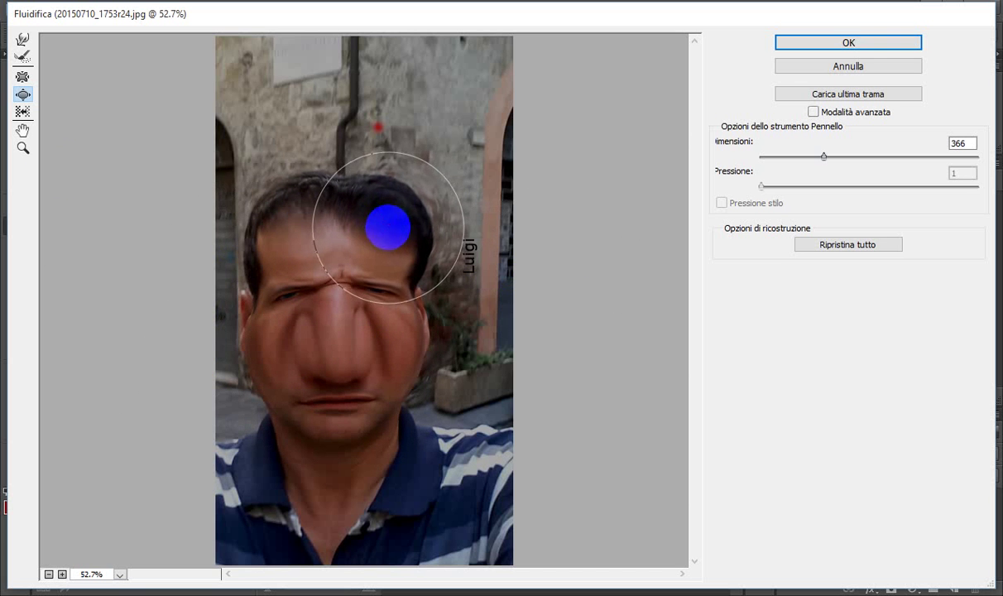
{"action": "left_click_drag", "start_coordinate": [389, 227], "coordinate": [389, 225]}
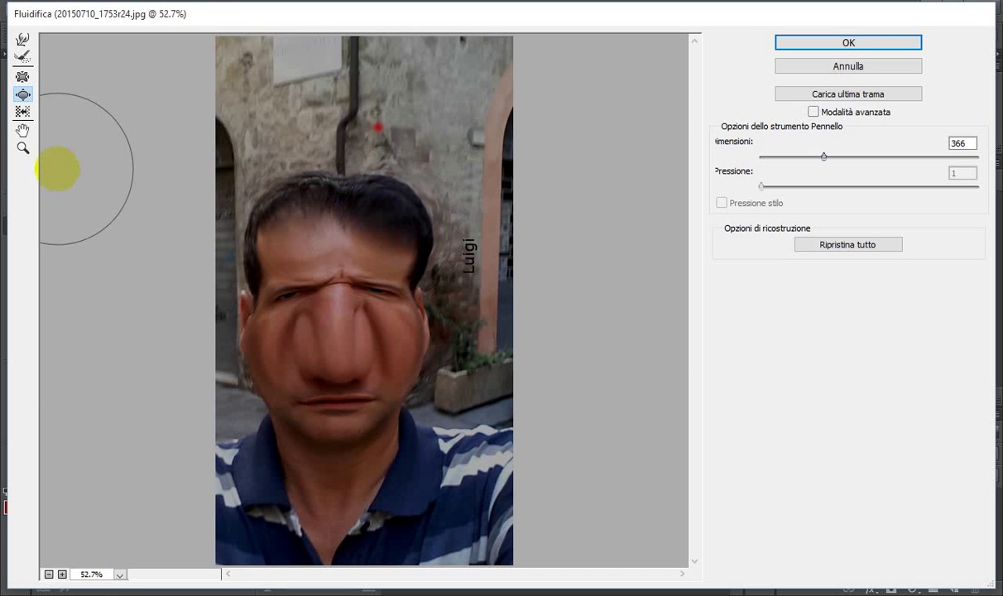
{"action": "left_click", "coordinate": [873, 251]}
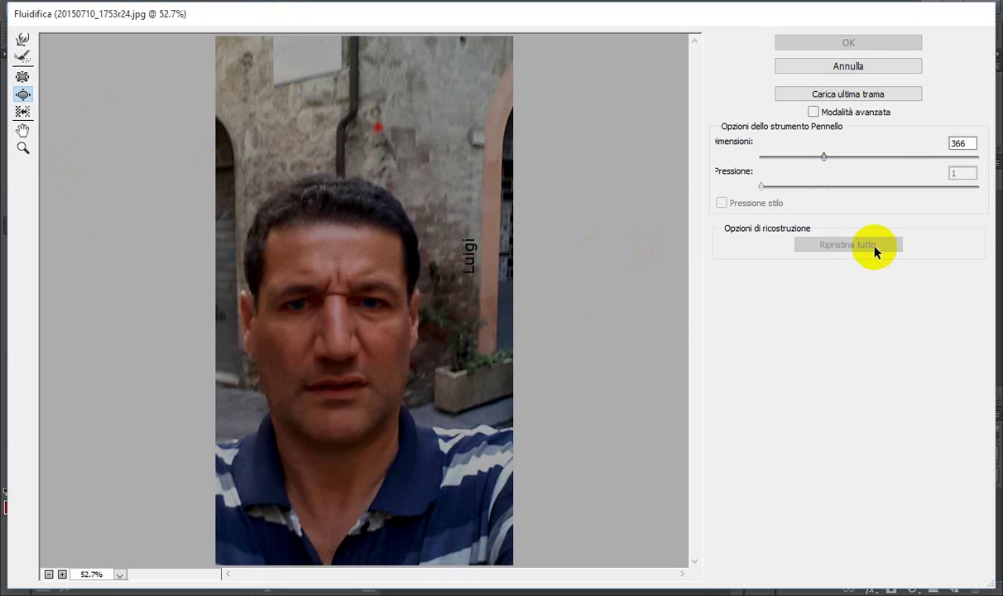
Trial-warp the right cheek and eye, then reset all the distortions.
{"action": "left_click_drag", "start_coordinate": [454, 340], "coordinate": [423, 320]}
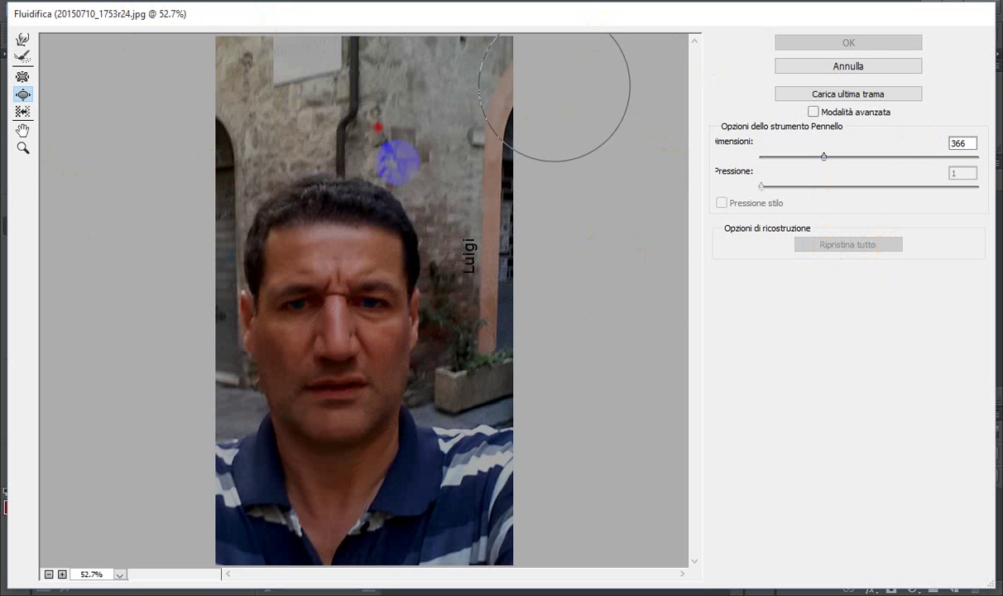
{"action": "mouse_move", "coordinate": [399, 161]}
{"action": "left_mouse_down"}
{"action": "mouse_move", "coordinate": [383, 338]}
{"action": "mouse_move", "coordinate": [423, 279]}
{"action": "left_mouse_up"}
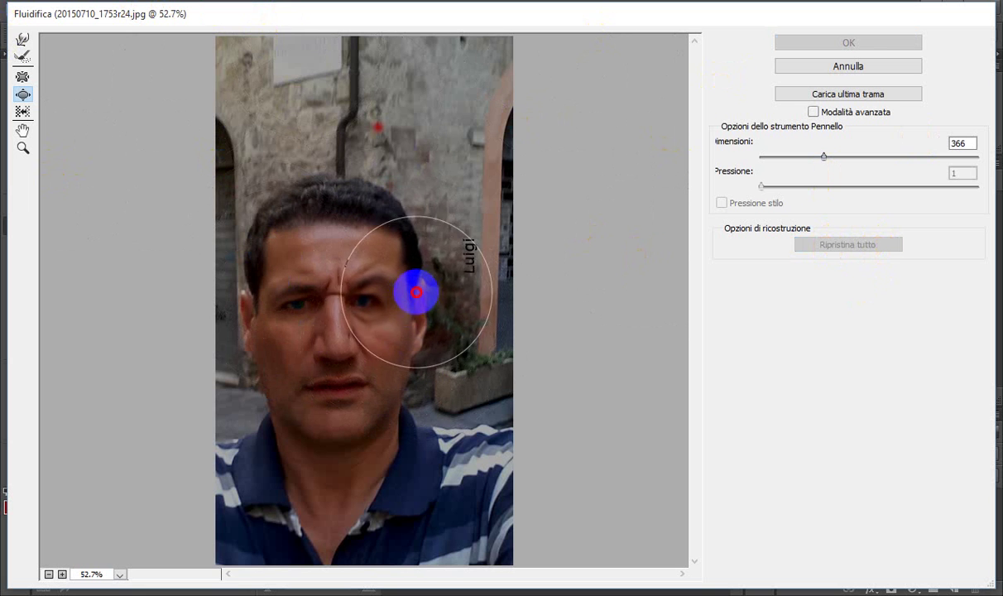
{"action": "left_click_drag", "start_coordinate": [424, 279], "coordinate": [398, 299]}
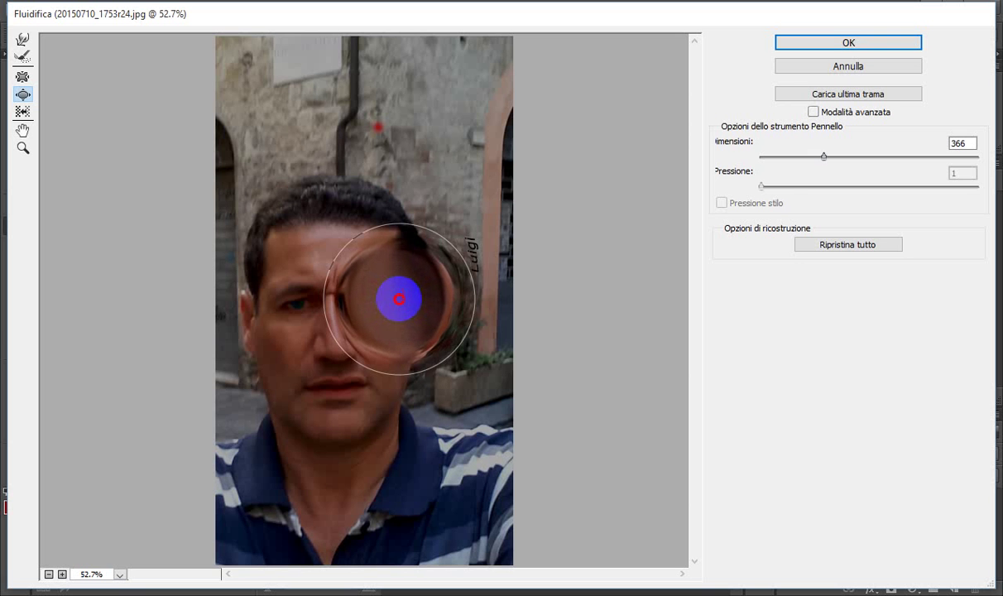
{"action": "left_click_drag", "start_coordinate": [399, 298], "coordinate": [399, 299]}
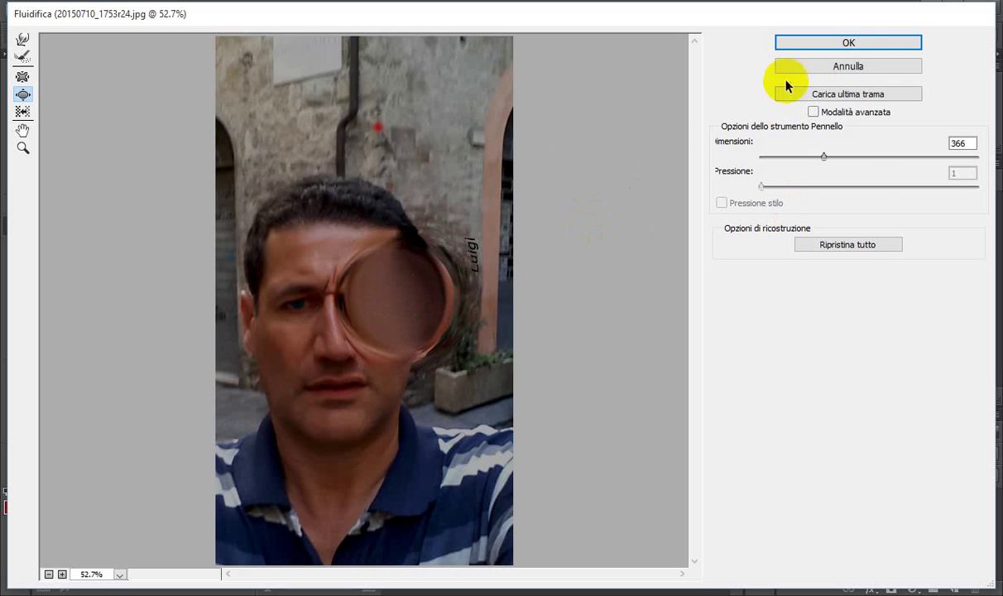
{"action": "left_click", "coordinate": [848, 242]}
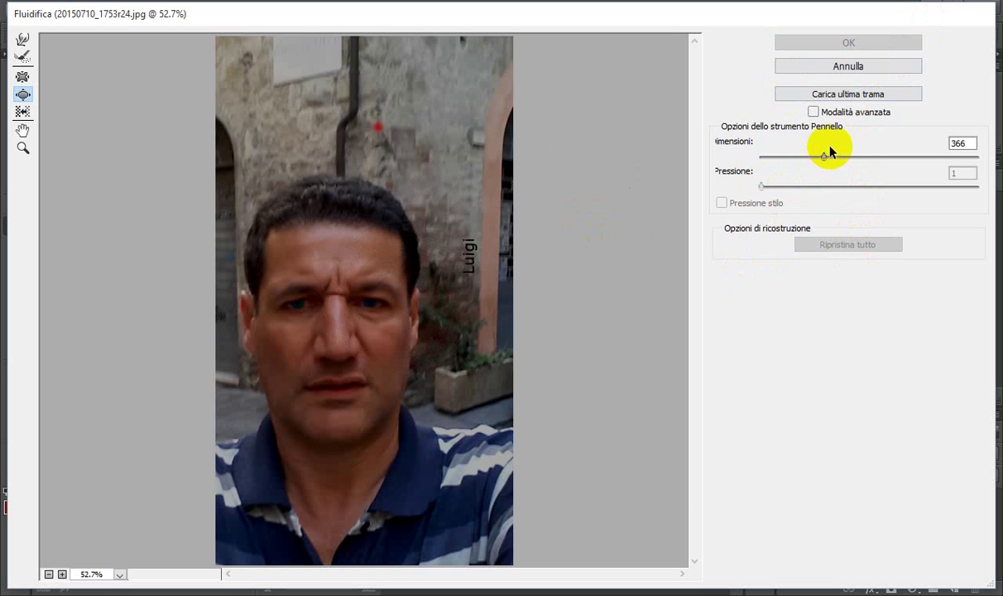
Warp the eyes with a size-27 brush, restore all, and cancel Liquify without applying.
{"action": "left_click_drag", "start_coordinate": [818, 158], "coordinate": [787, 157]}
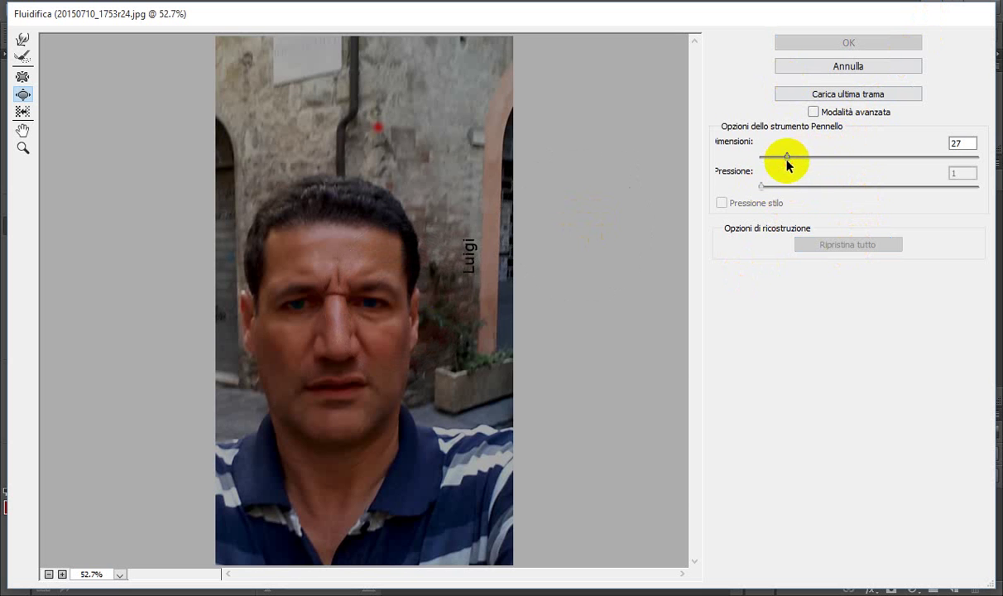
{"action": "left_click", "coordinate": [370, 305]}
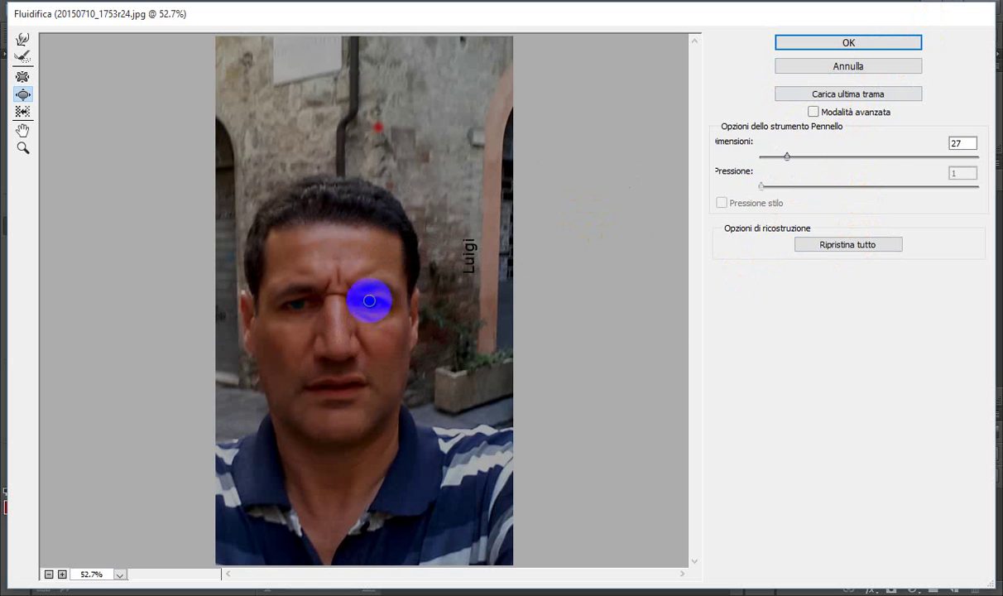
{"action": "left_click_drag", "start_coordinate": [370, 298], "coordinate": [367, 309]}
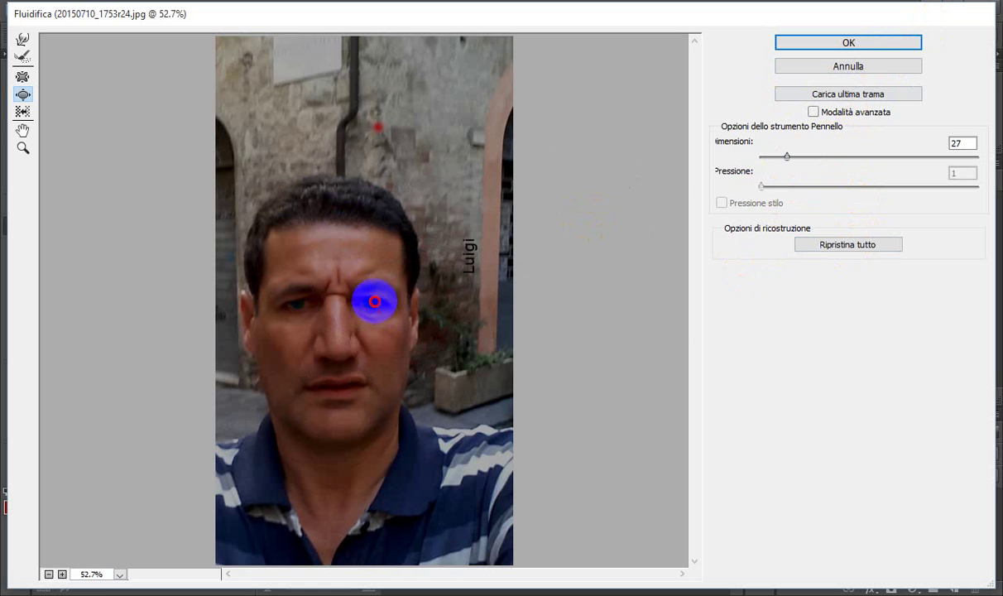
{"action": "mouse_move", "coordinate": [349, 309]}
{"action": "left_mouse_down"}
{"action": "mouse_move", "coordinate": [307, 314]}
{"action": "mouse_move", "coordinate": [294, 301]}
{"action": "left_mouse_up"}
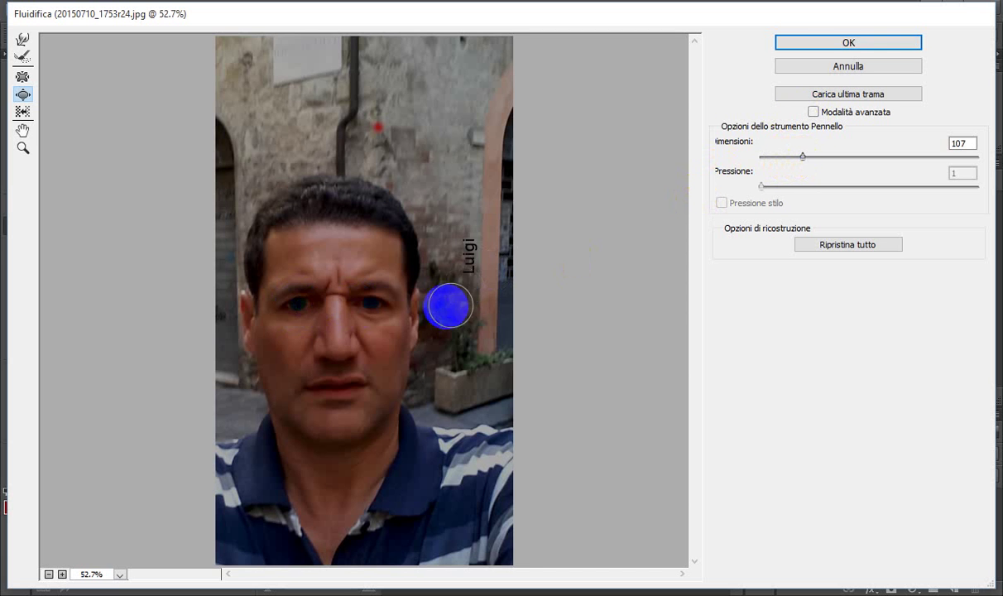
{"action": "mouse_move", "coordinate": [447, 304]}
{"action": "left_mouse_down"}
{"action": "mouse_move", "coordinate": [277, 315]}
{"action": "mouse_move", "coordinate": [289, 308]}
{"action": "left_mouse_up"}
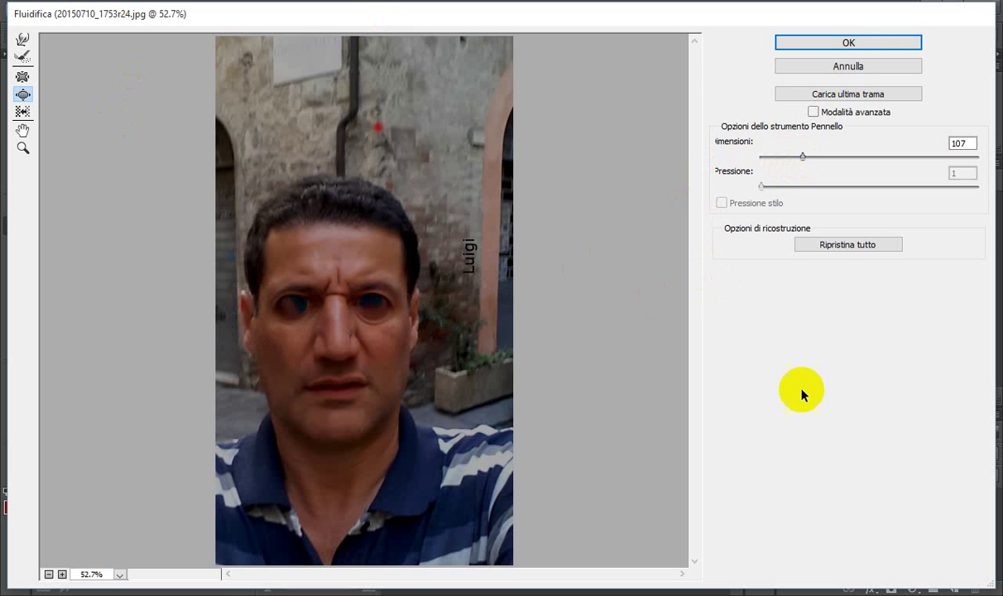
{"action": "left_click", "coordinate": [852, 253]}
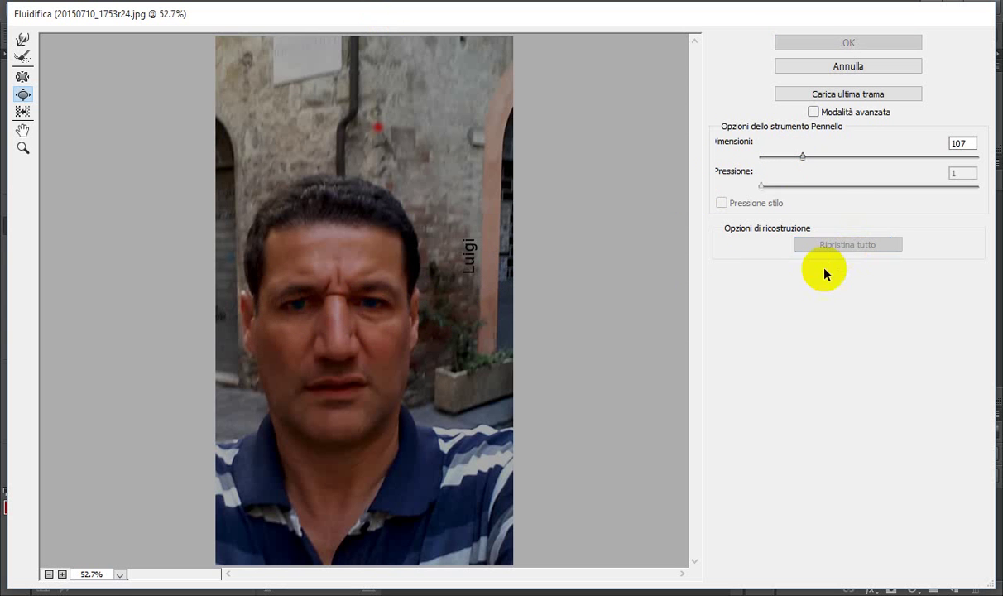
{"action": "left_click_drag", "start_coordinate": [414, 386], "coordinate": [388, 381]}
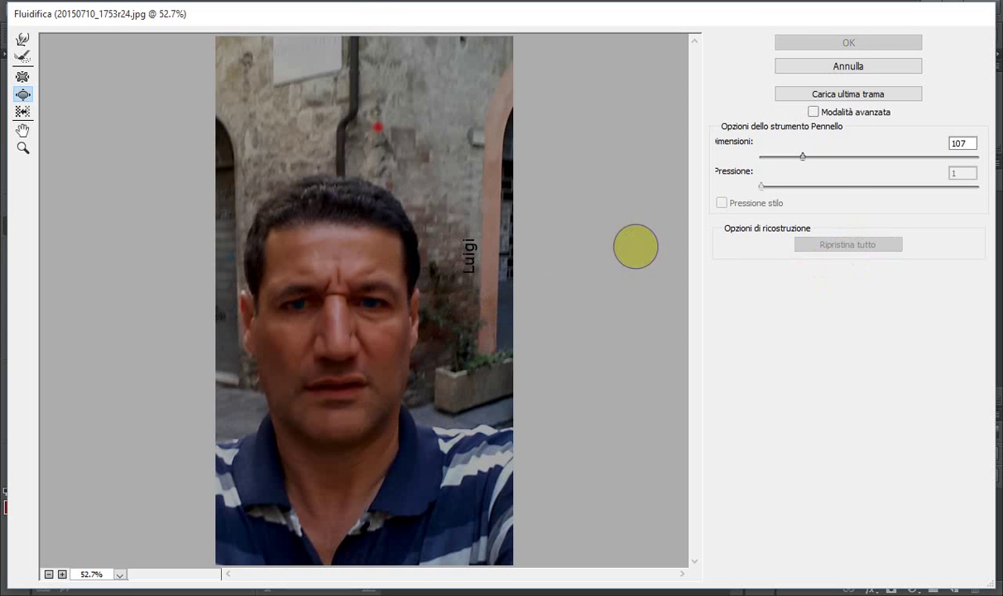
{"action": "left_click", "coordinate": [896, 66]}
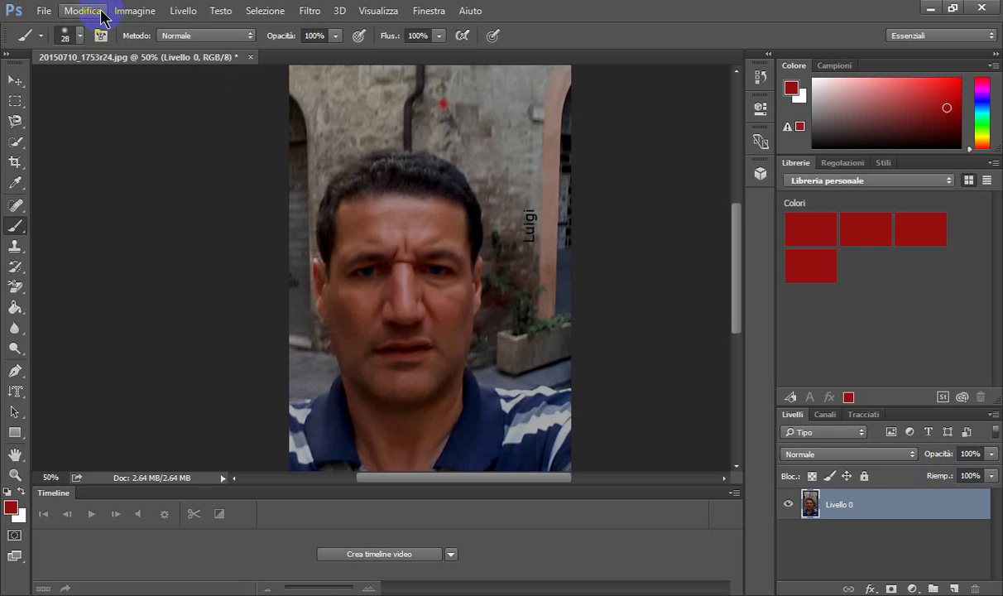
Trace the head, face and neck with the Magnetic Lasso into a closed selection.
{"action": "left_click", "coordinate": [15, 123]}
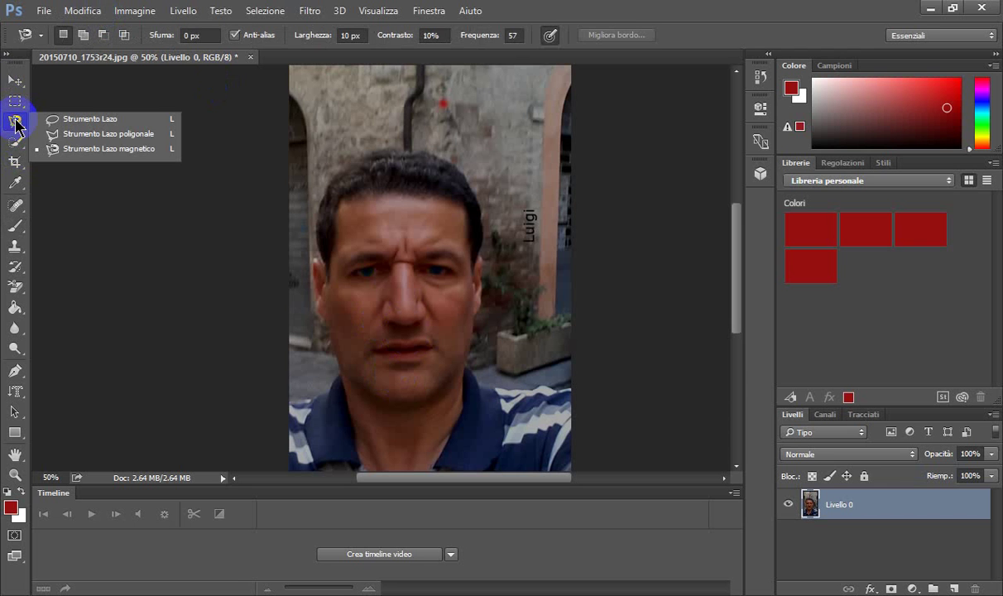
{"action": "left_click", "coordinate": [120, 151]}
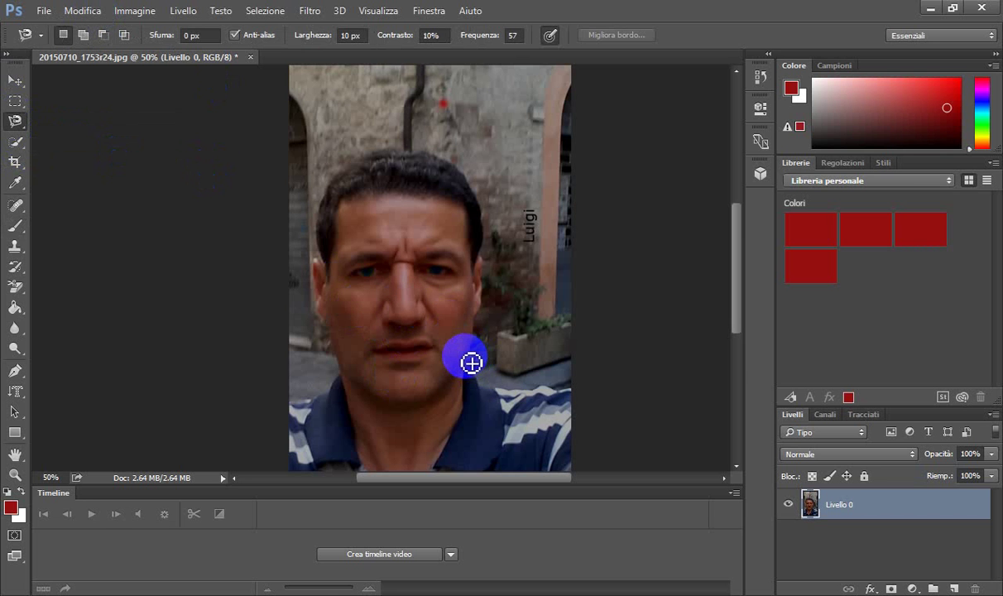
{"action": "left_click", "coordinate": [465, 360]}
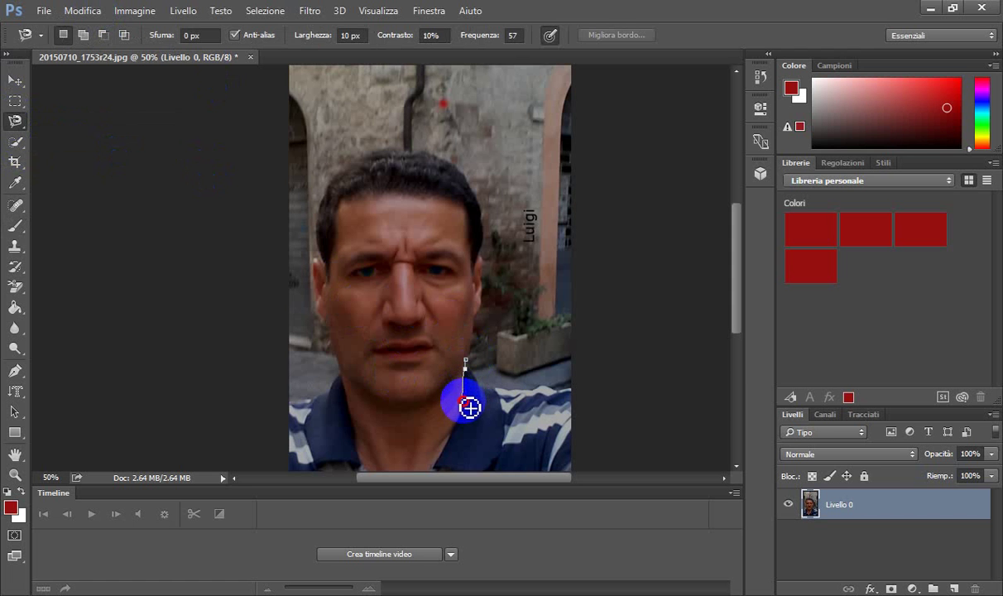
{"action": "mouse_move", "coordinate": [461, 438]}
{"action": "left_mouse_down"}
{"action": "mouse_move", "coordinate": [447, 458]}
{"action": "mouse_move", "coordinate": [369, 463]}
{"action": "mouse_move", "coordinate": [359, 436]}
{"action": "mouse_move", "coordinate": [351, 365]}
{"action": "mouse_move", "coordinate": [314, 260]}
{"action": "mouse_move", "coordinate": [327, 171]}
{"action": "mouse_move", "coordinate": [368, 123]}
{"action": "mouse_move", "coordinate": [402, 115]}
{"action": "mouse_move", "coordinate": [445, 130]}
{"action": "mouse_move", "coordinate": [486, 172]}
{"action": "mouse_move", "coordinate": [494, 278]}
{"action": "mouse_move", "coordinate": [479, 335]}
{"action": "left_mouse_up"}
{"action": "double_click", "coordinate": [468, 334]}
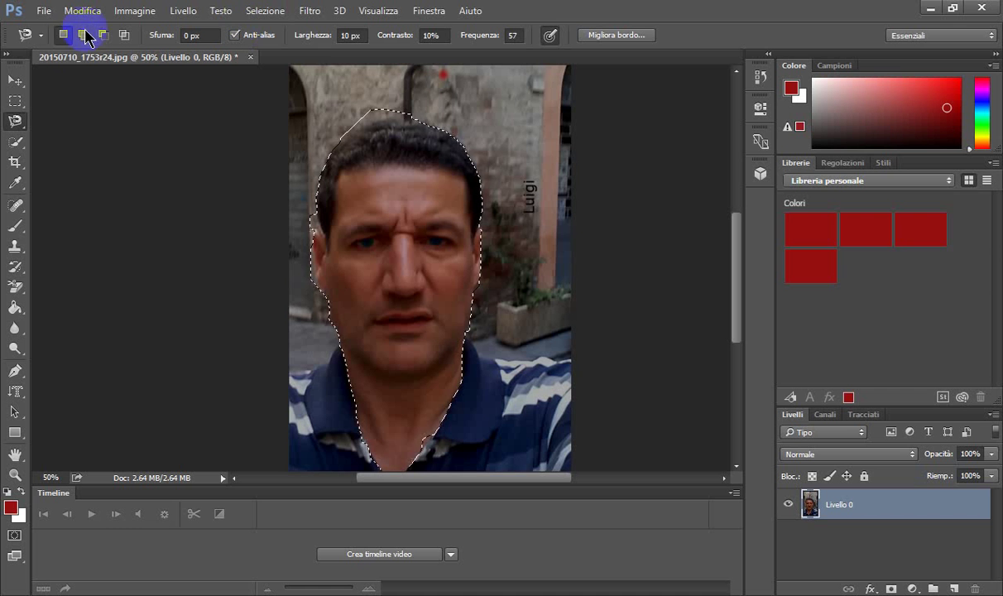
Create a new document 'LUIGI', 50 × 15 cm at 155 px/cm, with a pale pink background.
{"action": "left_click", "coordinate": [44, 11]}
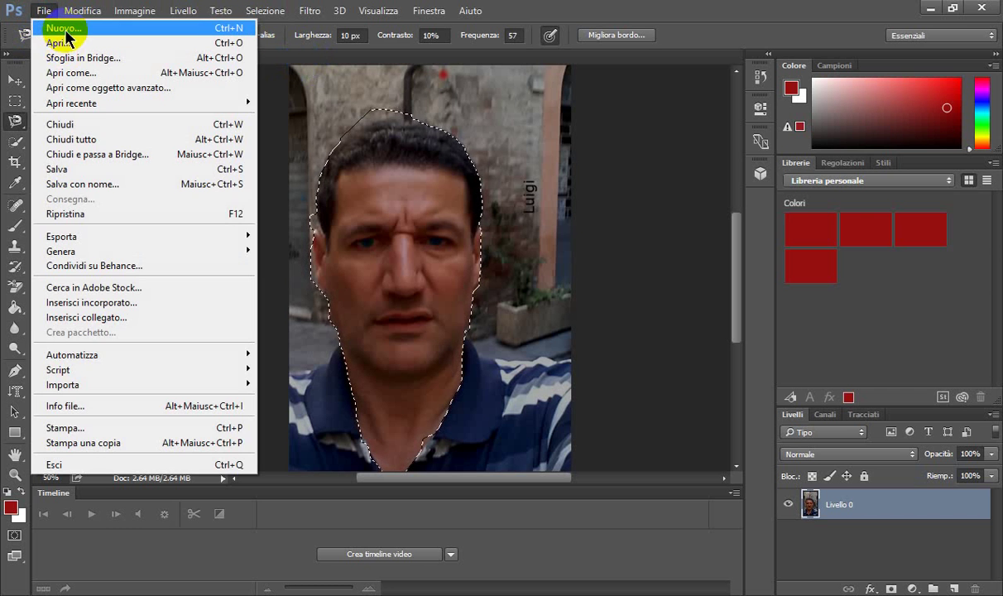
{"action": "left_click", "coordinate": [46, 27]}
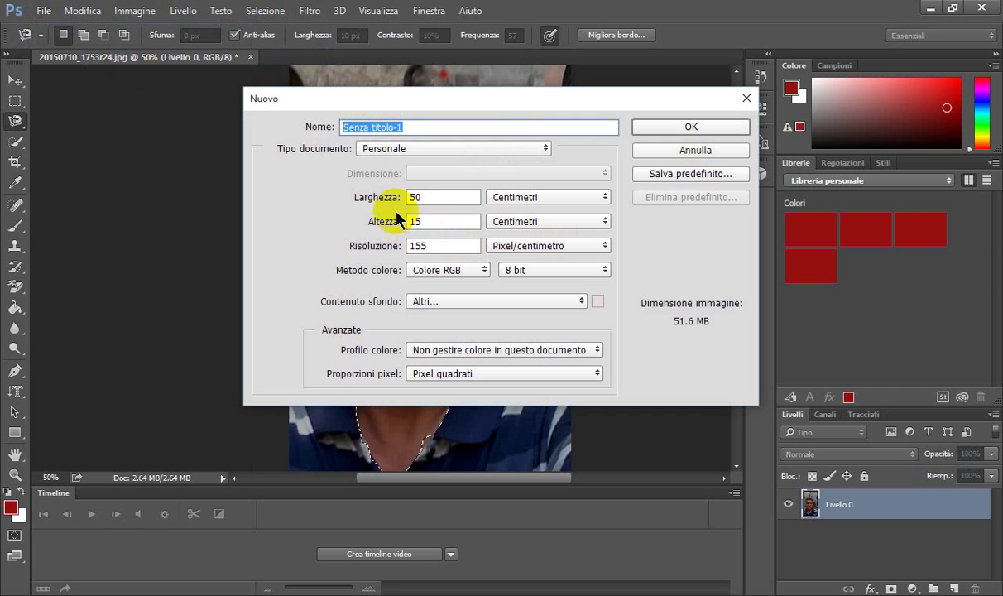
{"action": "type", "text": "LUIGI"}
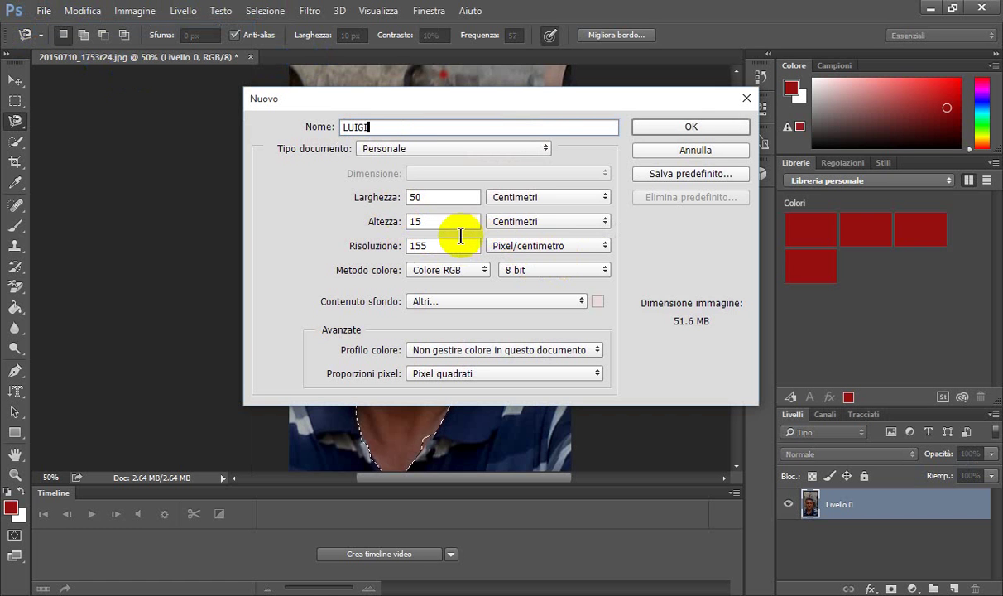
{"action": "left_click", "coordinate": [680, 130]}
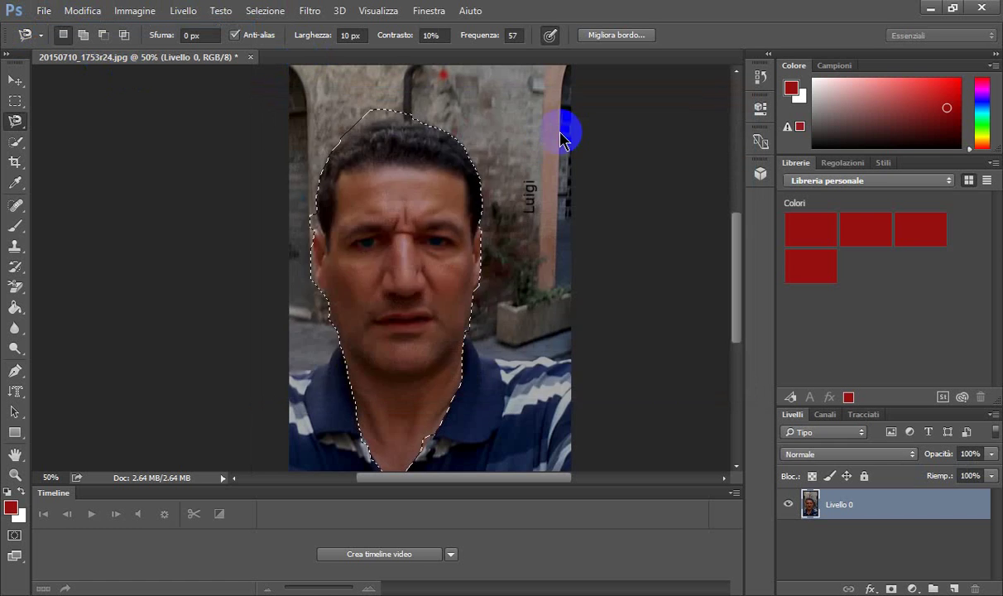
Drag the head selection outline onto the LUIGI canvas, then return to the selfie.
{"action": "left_click", "coordinate": [222, 58]}
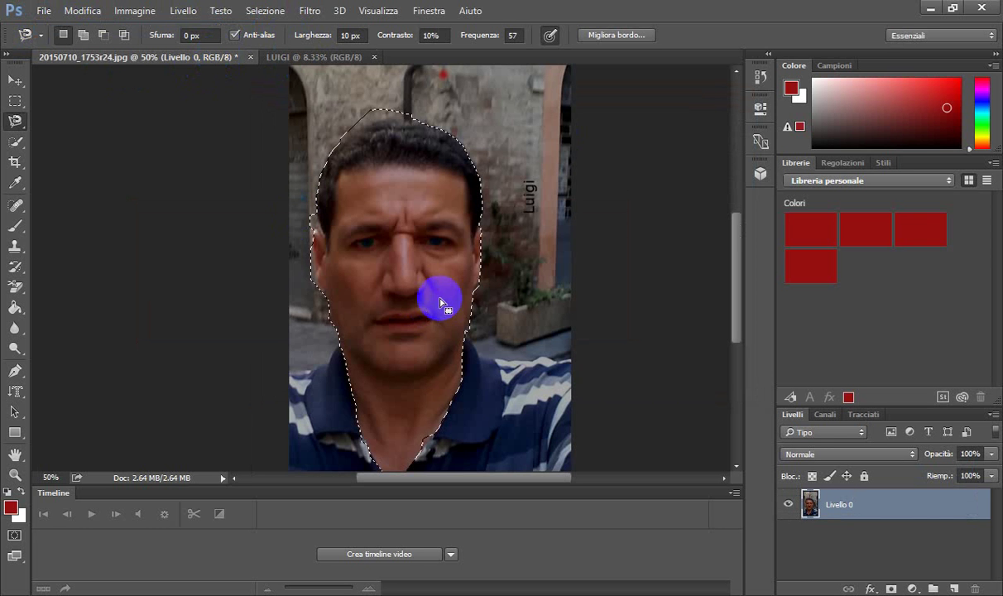
{"action": "mouse_move", "coordinate": [396, 275]}
{"action": "left_mouse_down"}
{"action": "mouse_move", "coordinate": [172, 106]}
{"action": "mouse_move", "coordinate": [380, 206]}
{"action": "mouse_move", "coordinate": [380, 283]}
{"action": "left_mouse_up"}
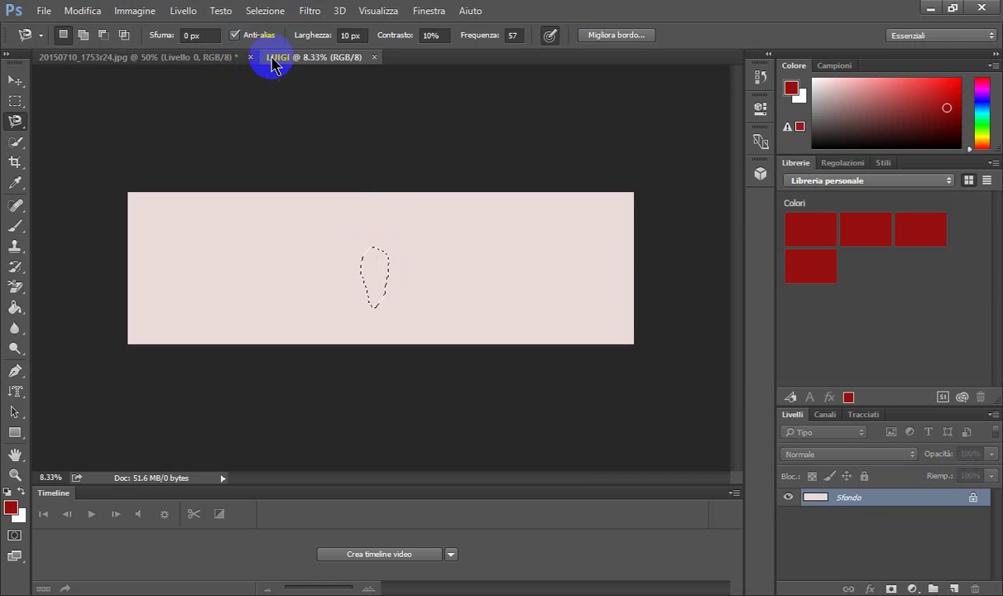
{"action": "left_click", "coordinate": [217, 57]}
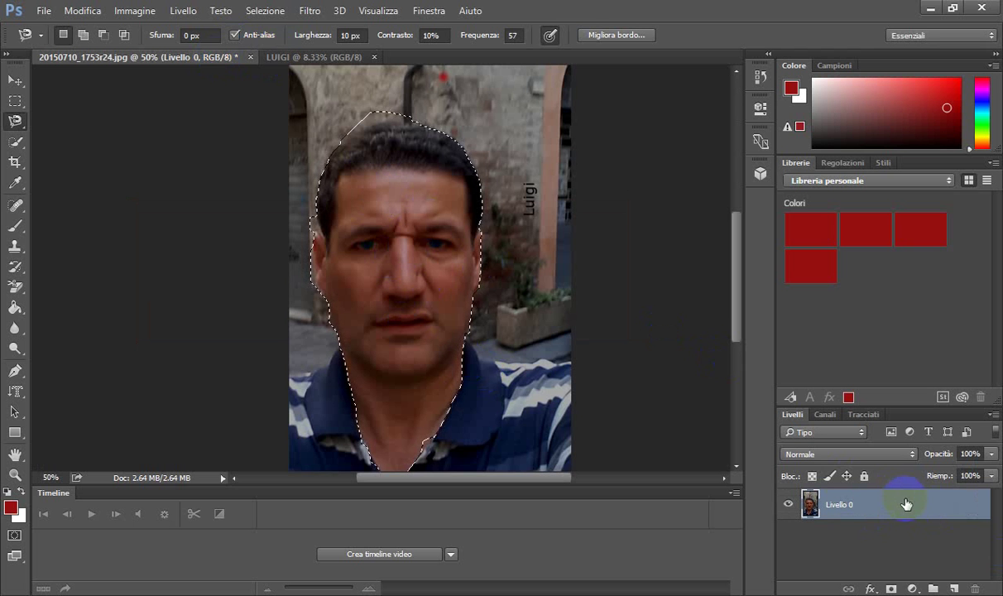
Duplicate Livello 0 as Livello 0 copia, deselect the head, and make the copy active.
{"action": "left_click_drag", "start_coordinate": [925, 509], "coordinate": [955, 588]}
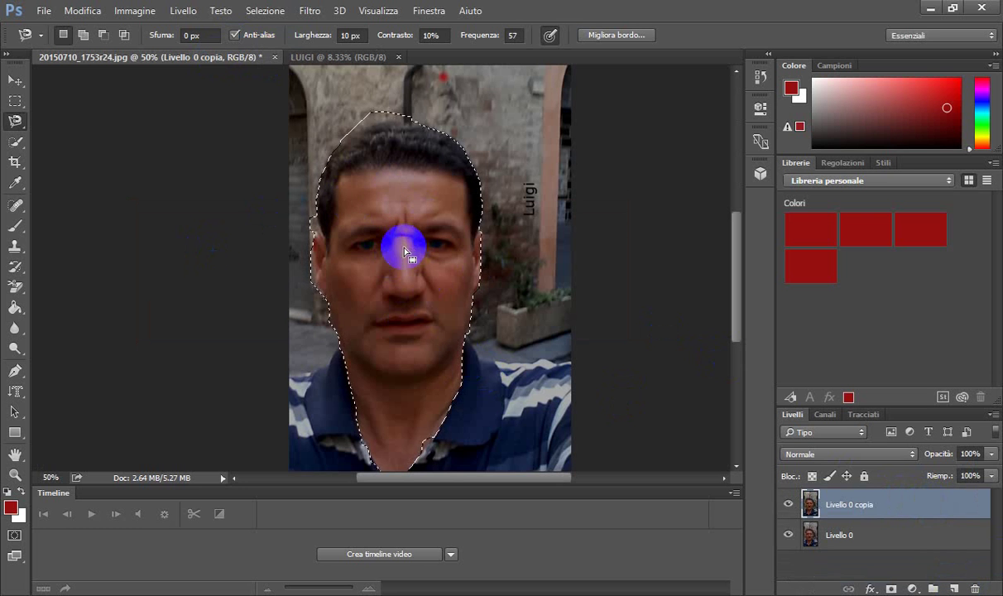
{"action": "mouse_move", "coordinate": [404, 240]}
{"action": "left_mouse_down"}
{"action": "mouse_move", "coordinate": [236, 88]}
{"action": "mouse_move", "coordinate": [414, 263]}
{"action": "mouse_move", "coordinate": [403, 253]}
{"action": "left_mouse_up"}
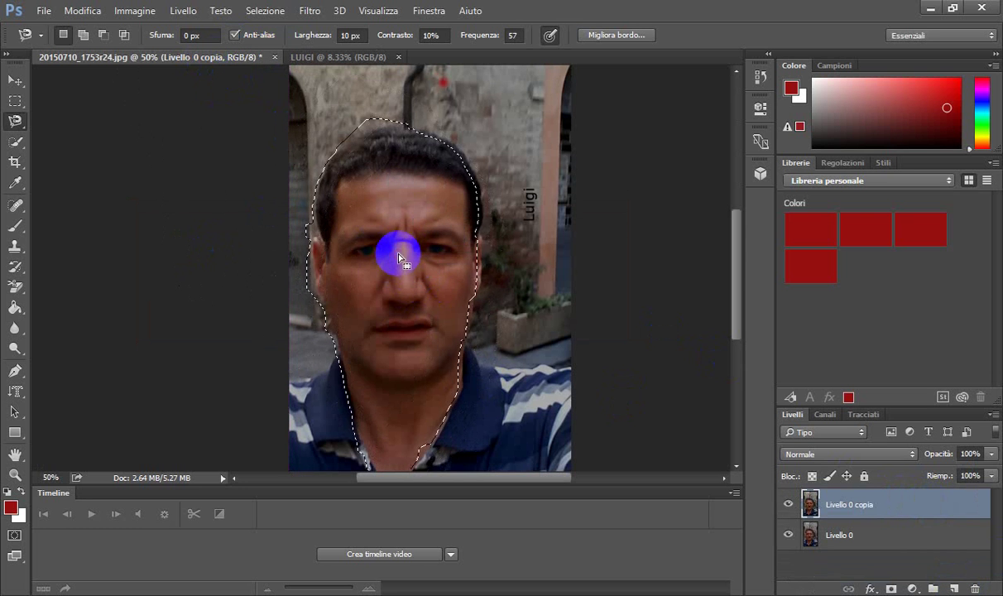
{"action": "right_click", "coordinate": [469, 255]}
{"action": "left_click", "coordinate": [504, 260]}
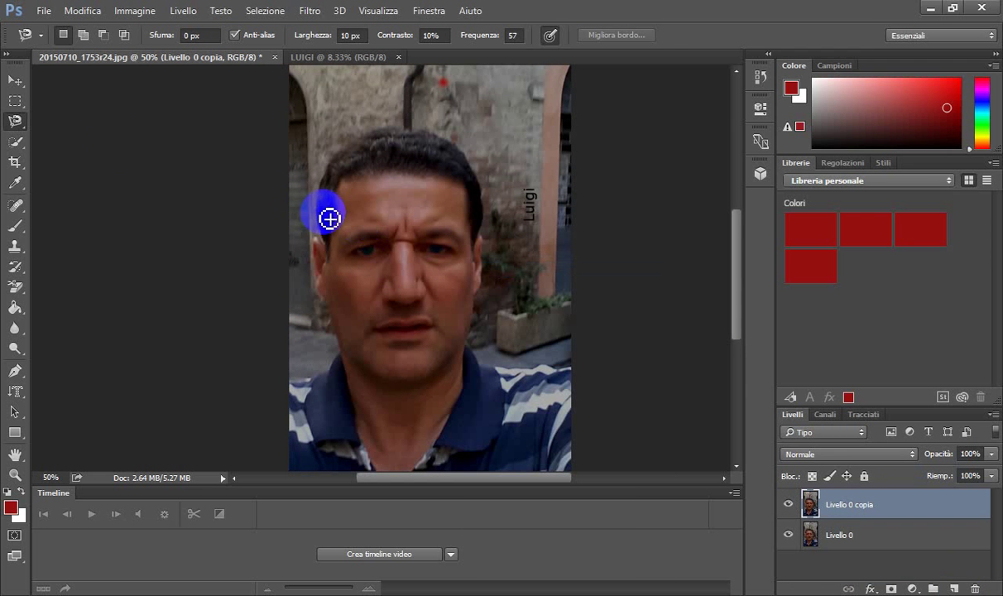
{"action": "left_click", "coordinate": [905, 535]}
{"action": "left_click", "coordinate": [890, 504]}
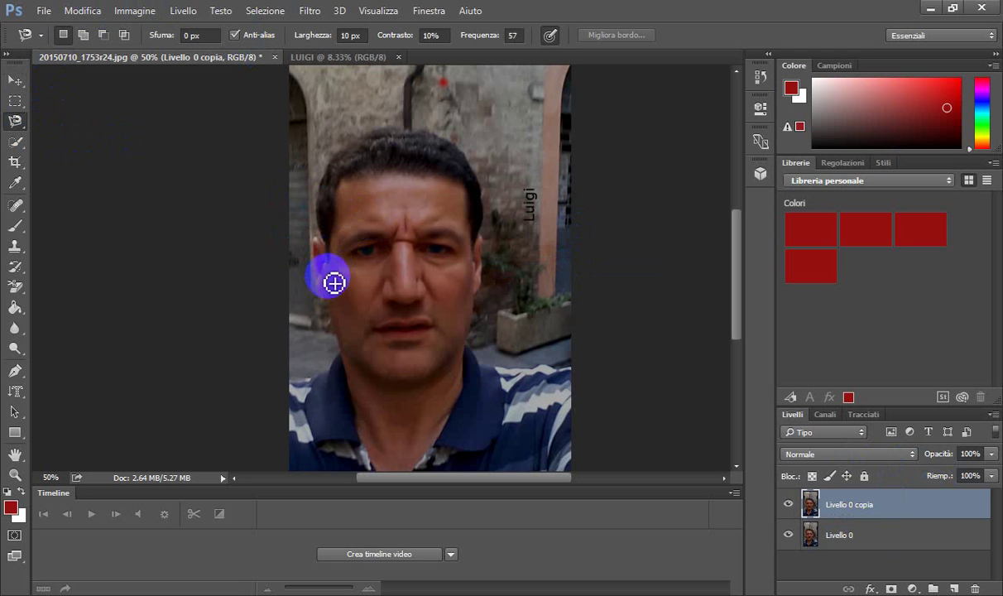
Trace the man's head, face and neck with the Magnetic Lasso on Livello 0 copia.
{"action": "left_click", "coordinate": [322, 304]}
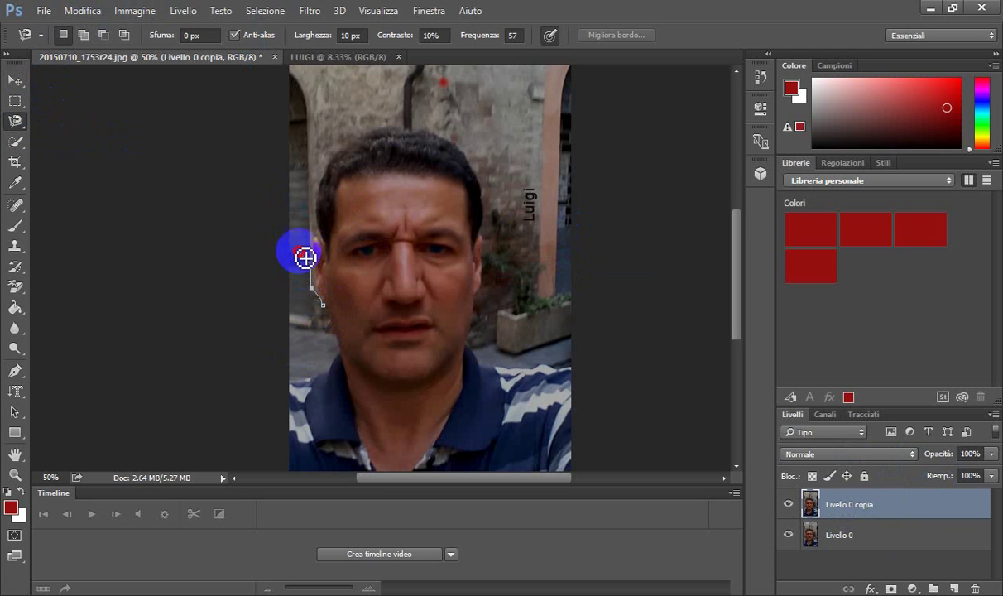
{"action": "mouse_move", "coordinate": [310, 225]}
{"action": "left_mouse_down"}
{"action": "mouse_move", "coordinate": [345, 150]}
{"action": "mouse_move", "coordinate": [379, 130]}
{"action": "mouse_move", "coordinate": [437, 134]}
{"action": "mouse_move", "coordinate": [472, 152]}
{"action": "mouse_move", "coordinate": [490, 186]}
{"action": "mouse_move", "coordinate": [496, 253]}
{"action": "mouse_move", "coordinate": [477, 351]}
{"action": "mouse_move", "coordinate": [450, 423]}
{"action": "mouse_move", "coordinate": [400, 479]}
{"action": "mouse_move", "coordinate": [365, 419]}
{"action": "mouse_move", "coordinate": [335, 293]}
{"action": "mouse_move", "coordinate": [412, 105]}
{"action": "mouse_move", "coordinate": [441, 183]}
{"action": "mouse_move", "coordinate": [375, 126]}
{"action": "mouse_move", "coordinate": [339, 318]}
{"action": "mouse_move", "coordinate": [344, 293]}
{"action": "mouse_move", "coordinate": [328, 286]}
{"action": "mouse_move", "coordinate": [348, 232]}
{"action": "mouse_move", "coordinate": [337, 291]}
{"action": "mouse_move", "coordinate": [307, 157]}
{"action": "mouse_move", "coordinate": [247, 90]}
{"action": "mouse_move", "coordinate": [429, 270]}
{"action": "mouse_move", "coordinate": [202, 11]}
{"action": "left_mouse_up"}
{"action": "left_click", "coordinate": [330, 288]}
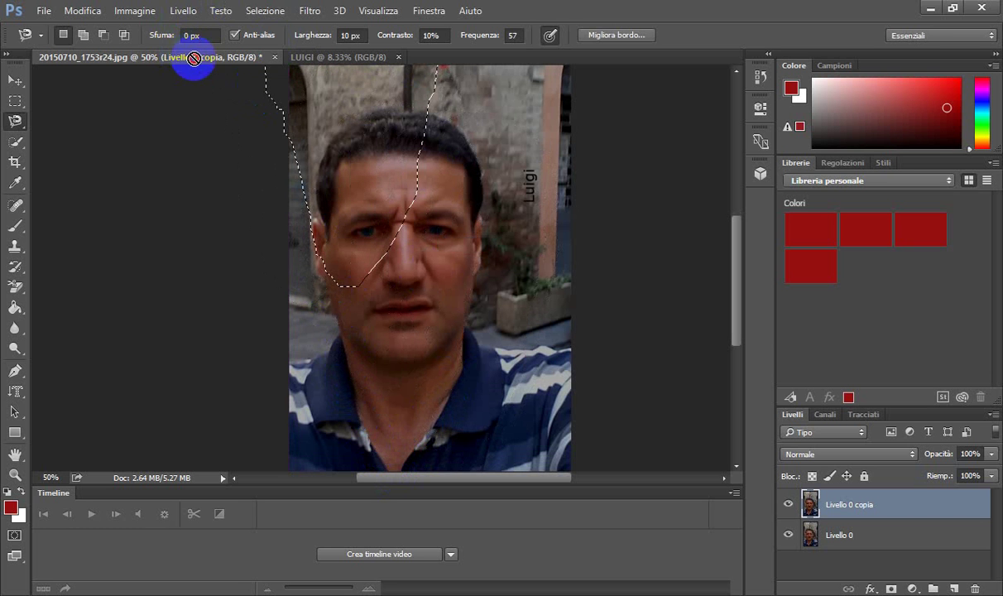
Drag the head outline onto the LUIGI canvas, then close the LUIGI document.
{"action": "left_click", "coordinate": [323, 54]}
{"action": "left_click_drag", "start_coordinate": [324, 52], "coordinate": [445, 270]}
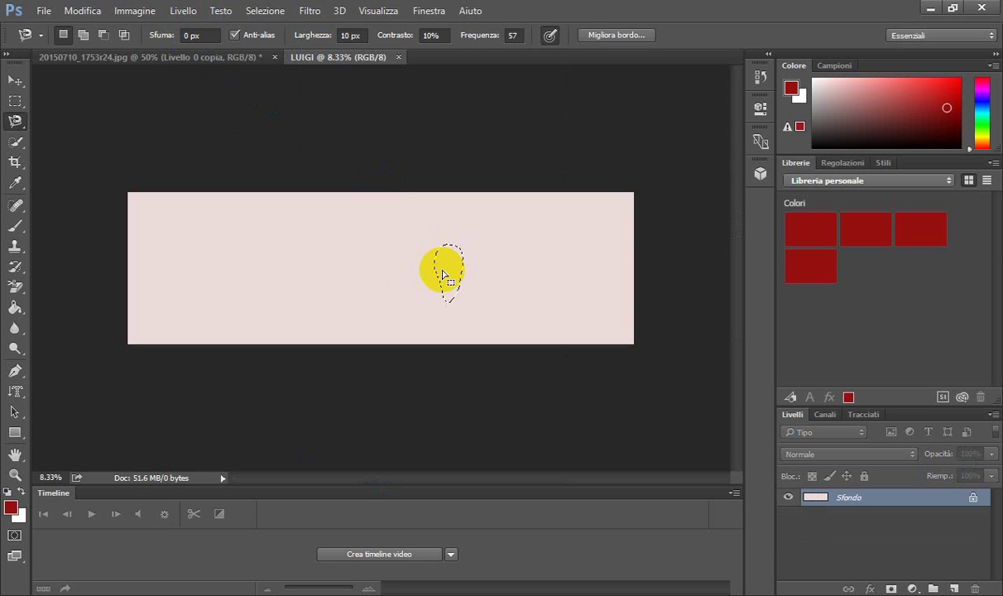
{"action": "left_click", "coordinate": [642, 302]}
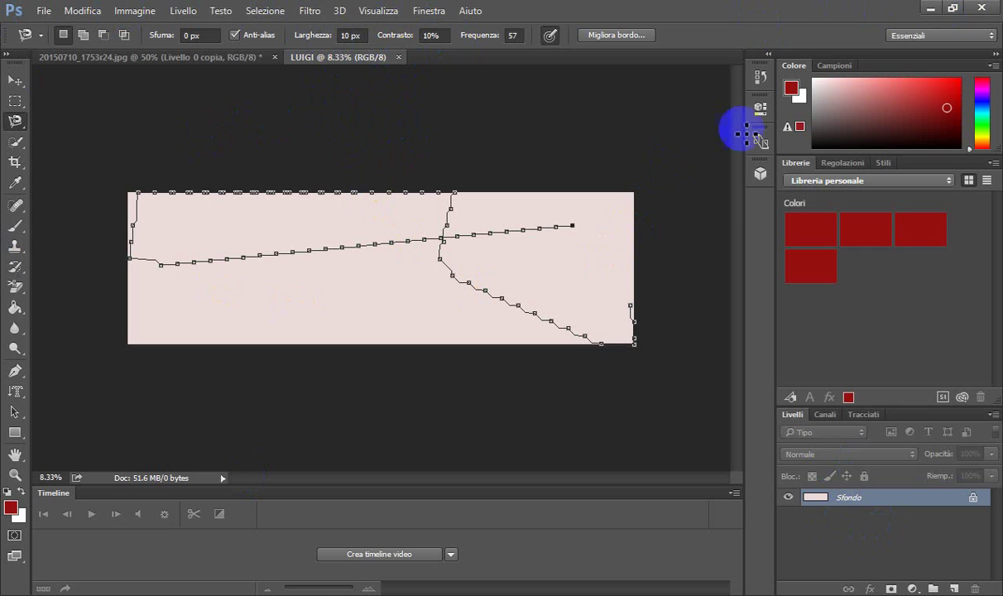
{"action": "left_click", "coordinate": [629, 213]}
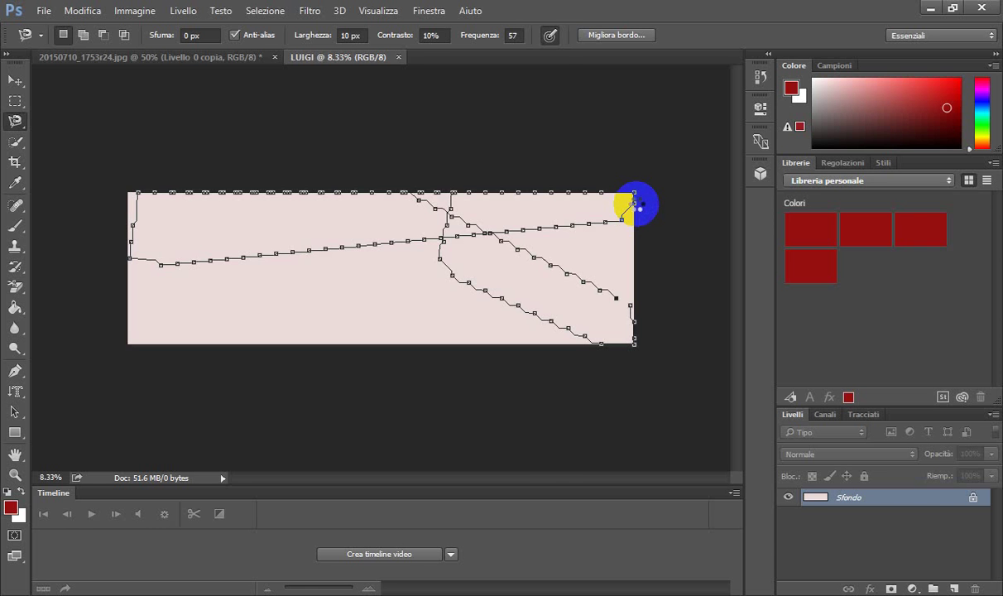
{"action": "key", "text": "ctrl+w"}
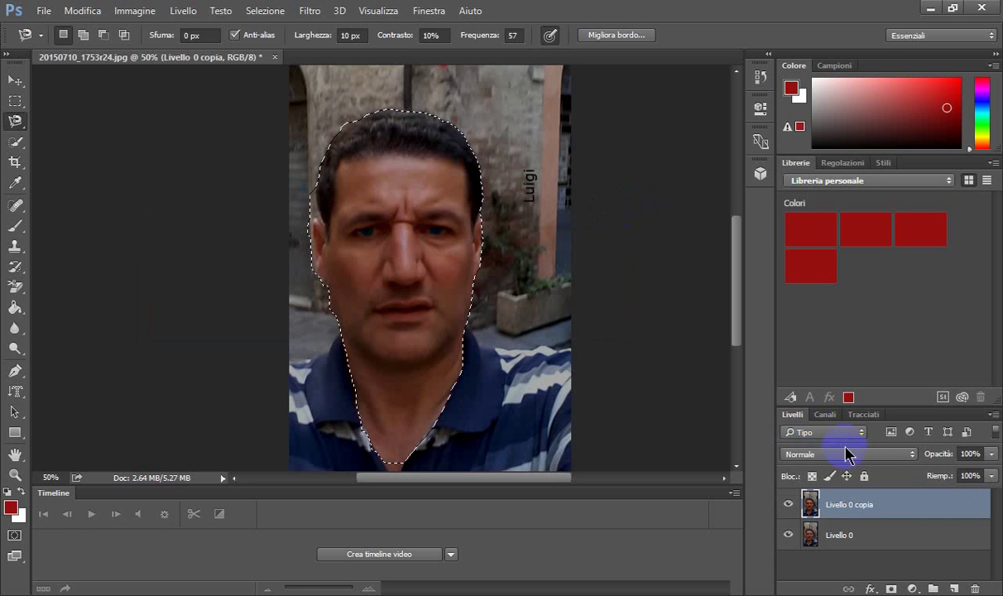
Close the edited selfie without saving and reopen 20150710_175324.jpg.
{"action": "left_click", "coordinate": [855, 533]}
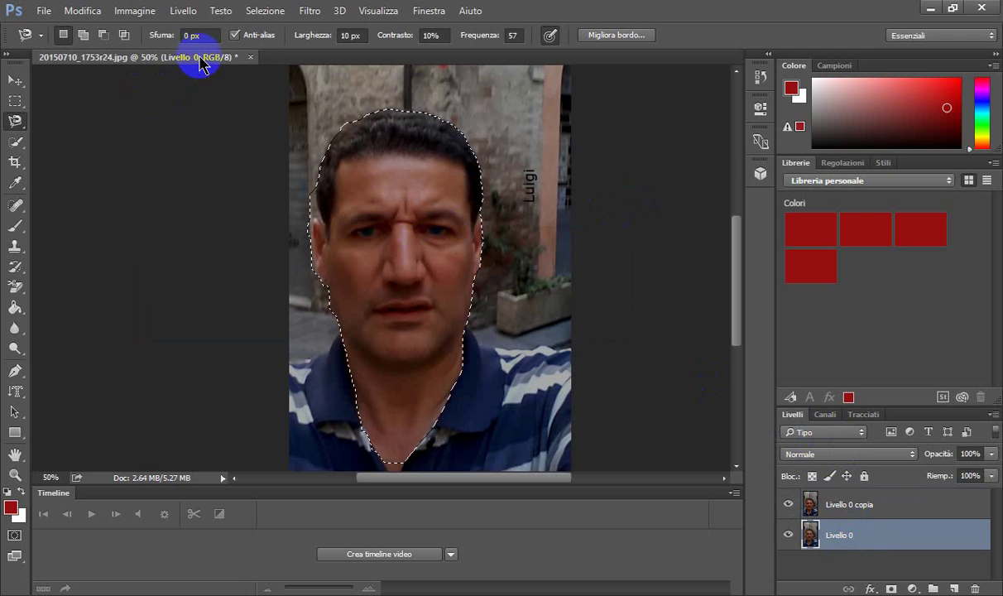
{"action": "left_click", "coordinate": [250, 58]}
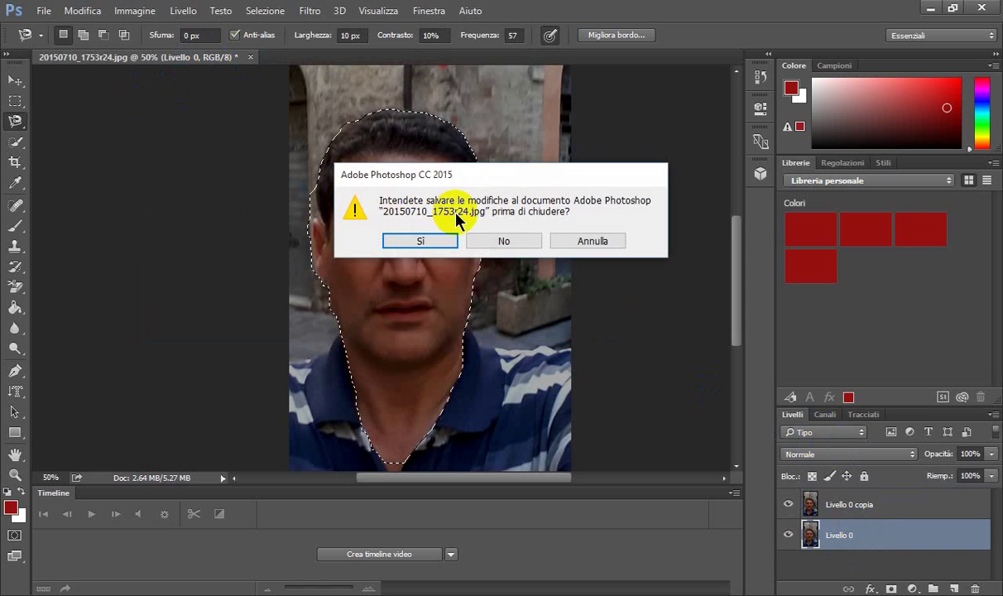
{"action": "left_click", "coordinate": [500, 240]}
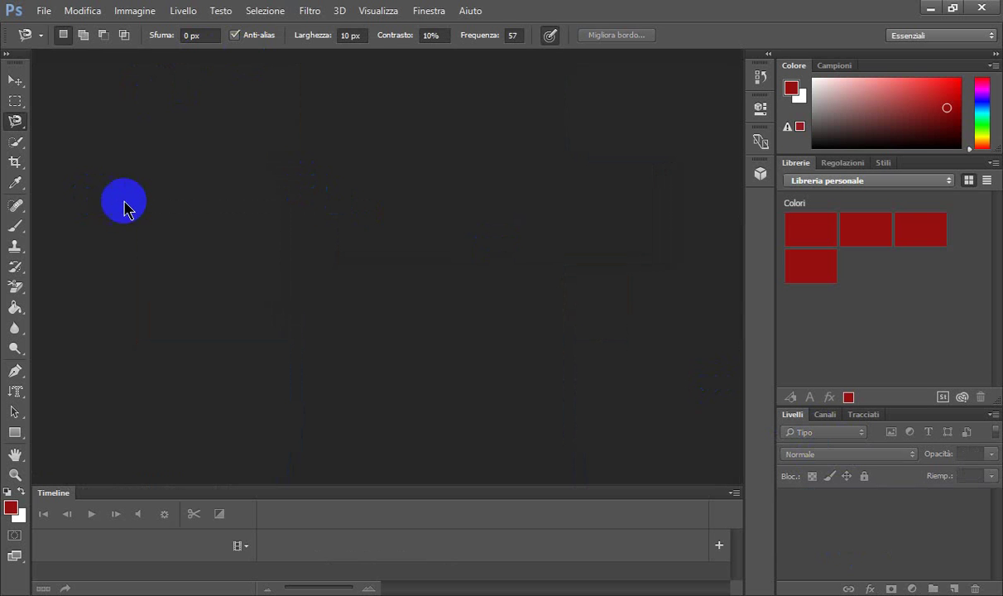
{"action": "double_click", "coordinate": [219, 224]}
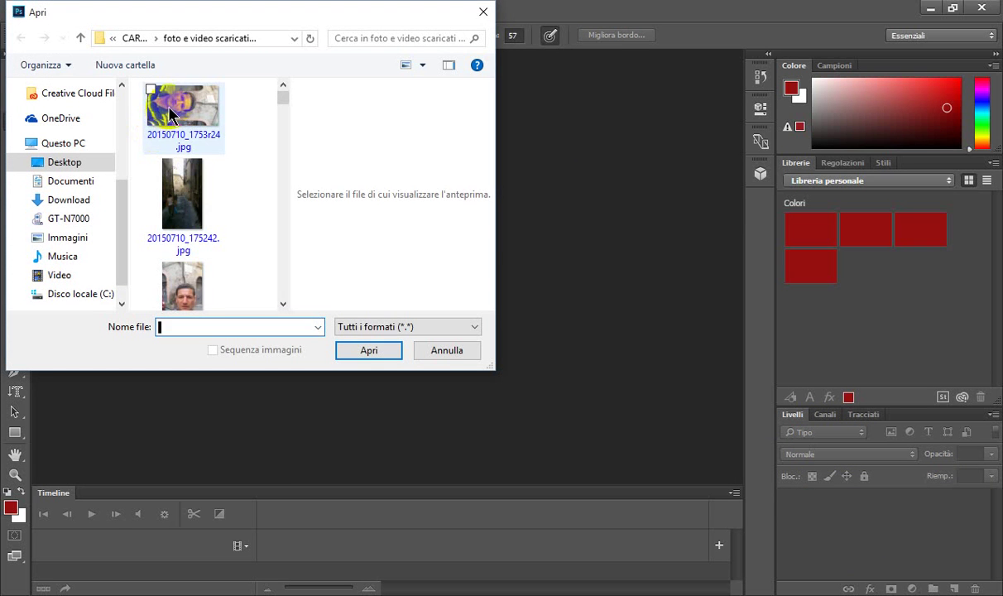
{"action": "double_click", "coordinate": [186, 286]}
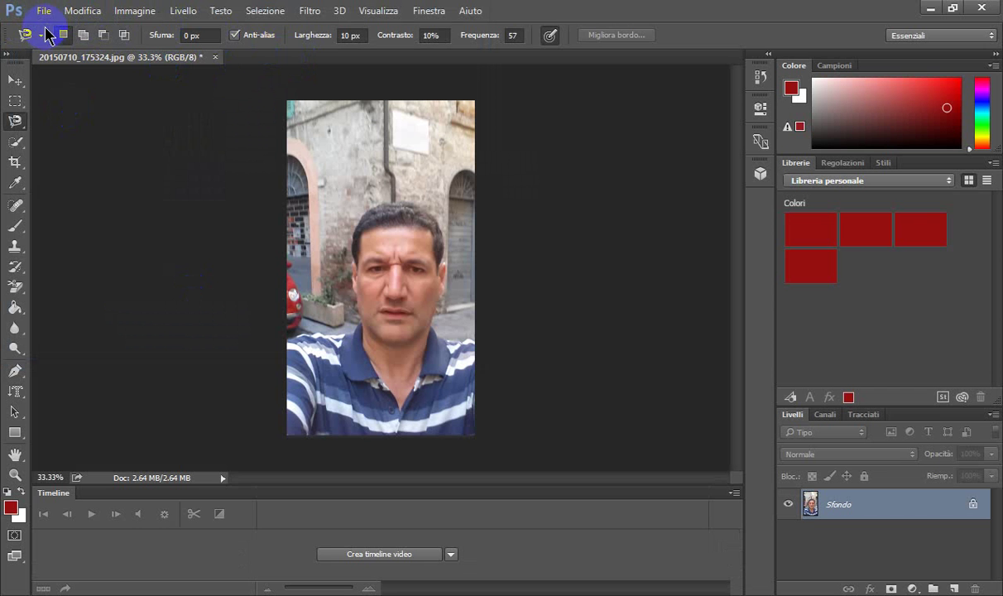
Open the church photo 20150710_175450.jpg, then return to the selfie document.
{"action": "left_click", "coordinate": [48, 13]}
{"action": "left_click", "coordinate": [55, 41]}
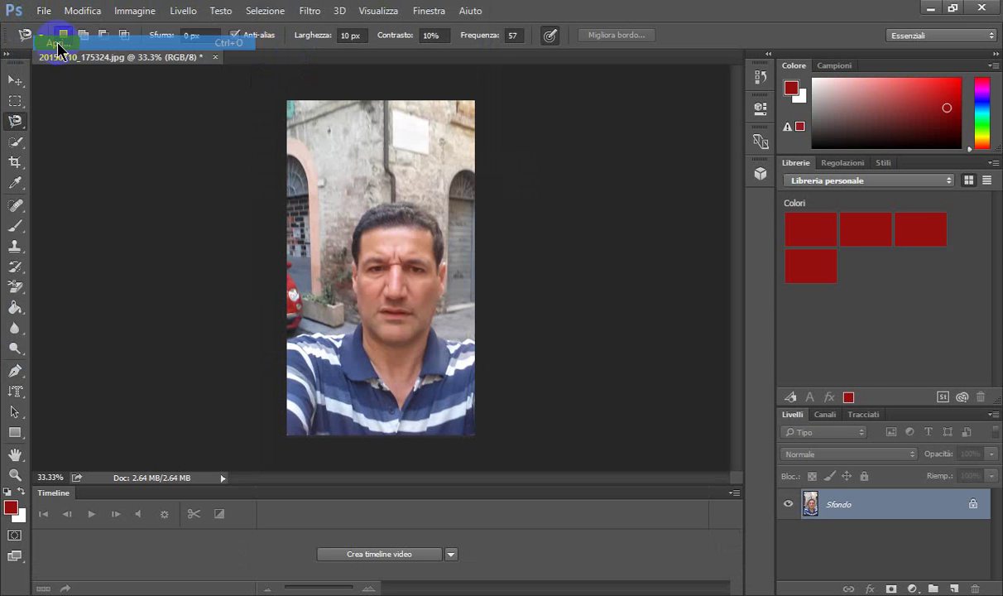
{"action": "left_click", "coordinate": [194, 222]}
{"action": "scroll", "coordinate": [195, 221], "scroll_direction": "down", "scroll_amount": 2}
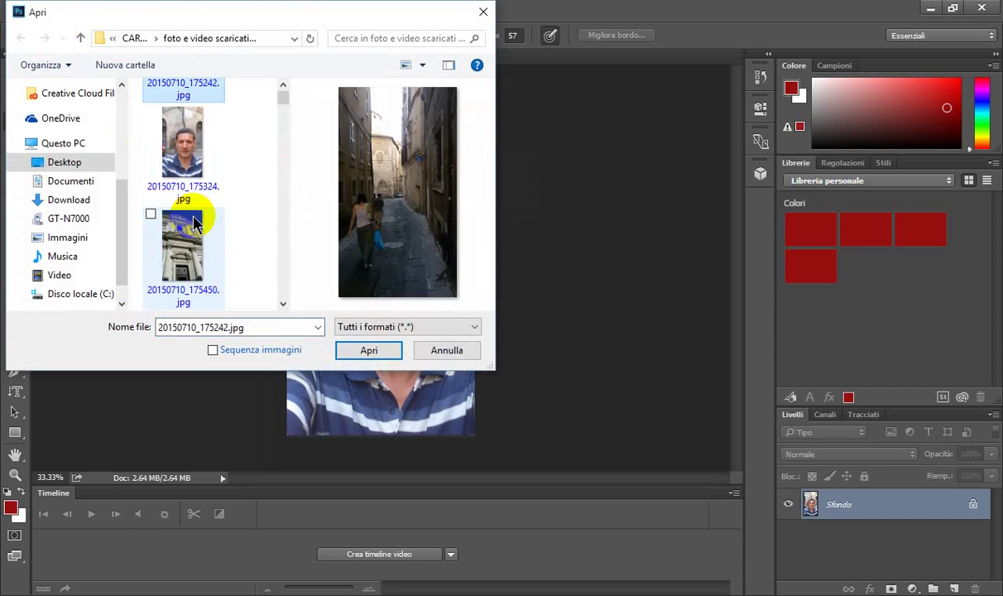
{"action": "double_click", "coordinate": [184, 242]}
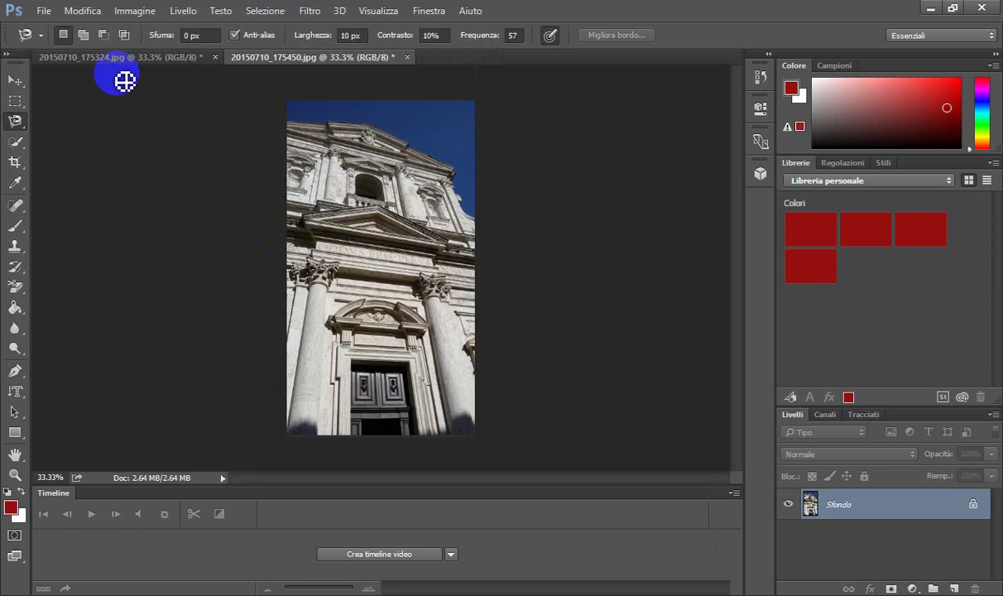
{"action": "left_click", "coordinate": [184, 57]}
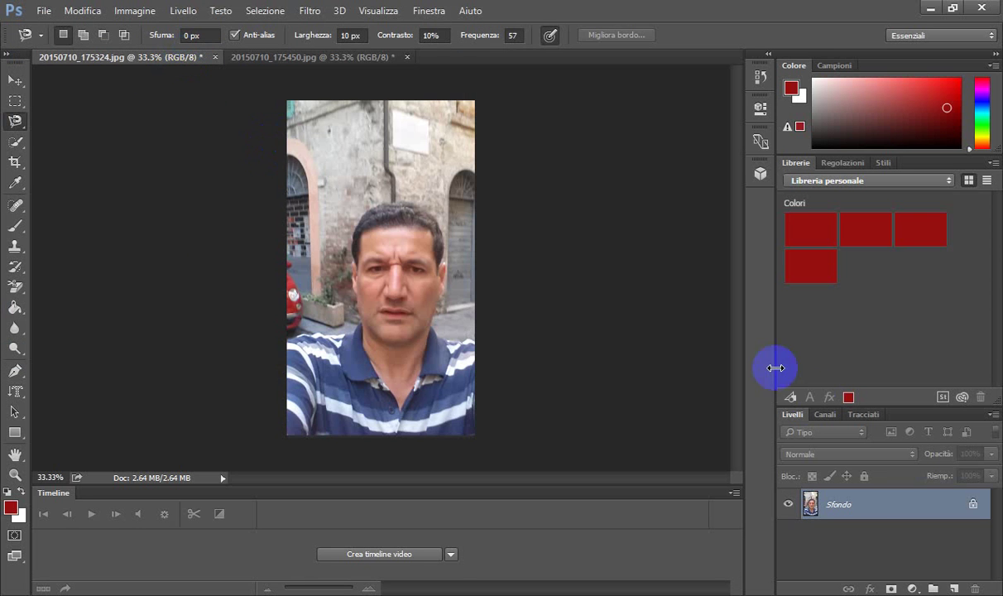
Duplicate the selfie's Sfondo layer and select the entire image.
{"action": "left_click_drag", "start_coordinate": [872, 502], "coordinate": [956, 589]}
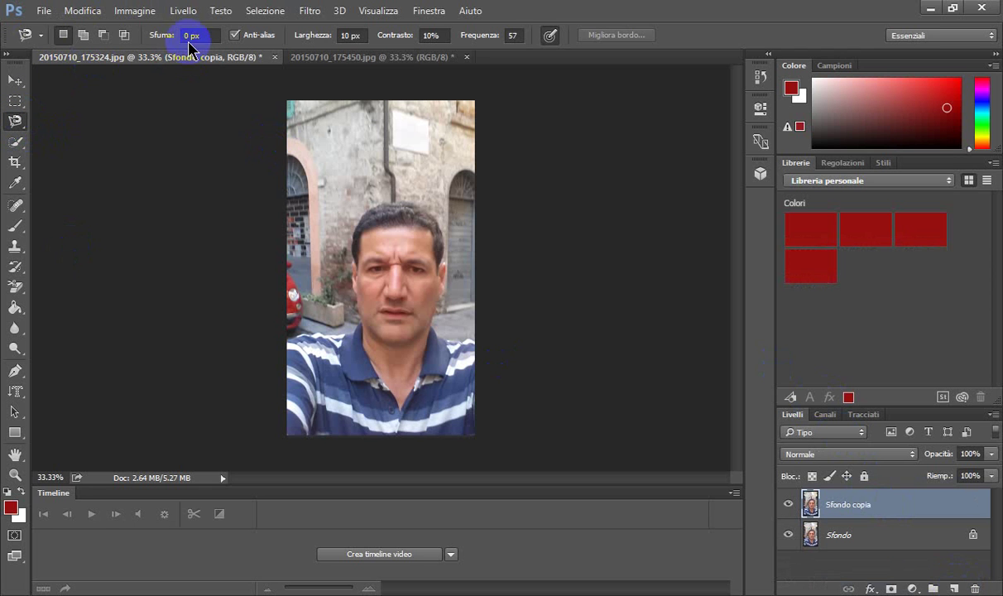
{"action": "left_click", "coordinate": [250, 14]}
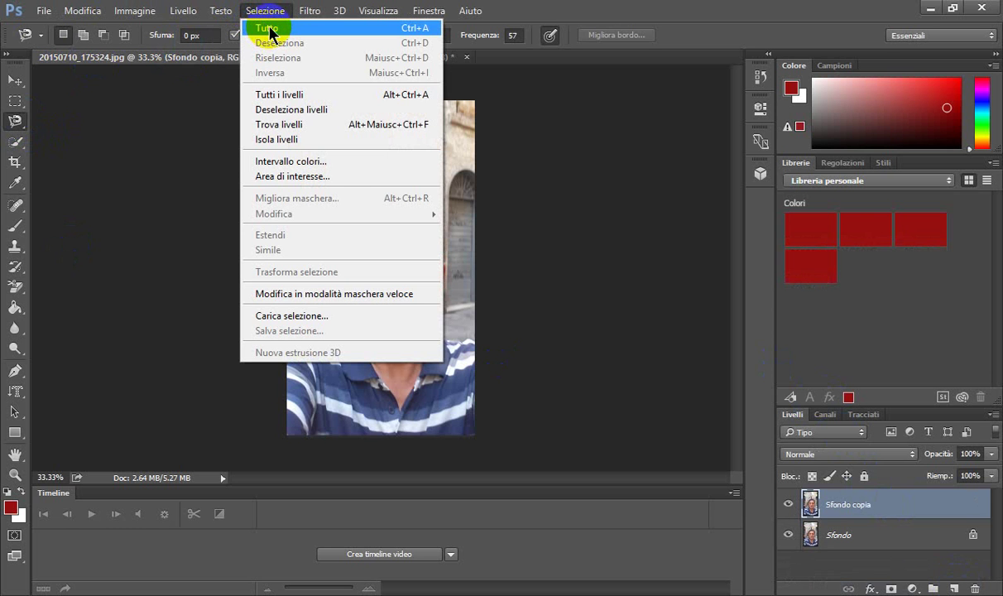
{"action": "left_click", "coordinate": [269, 29]}
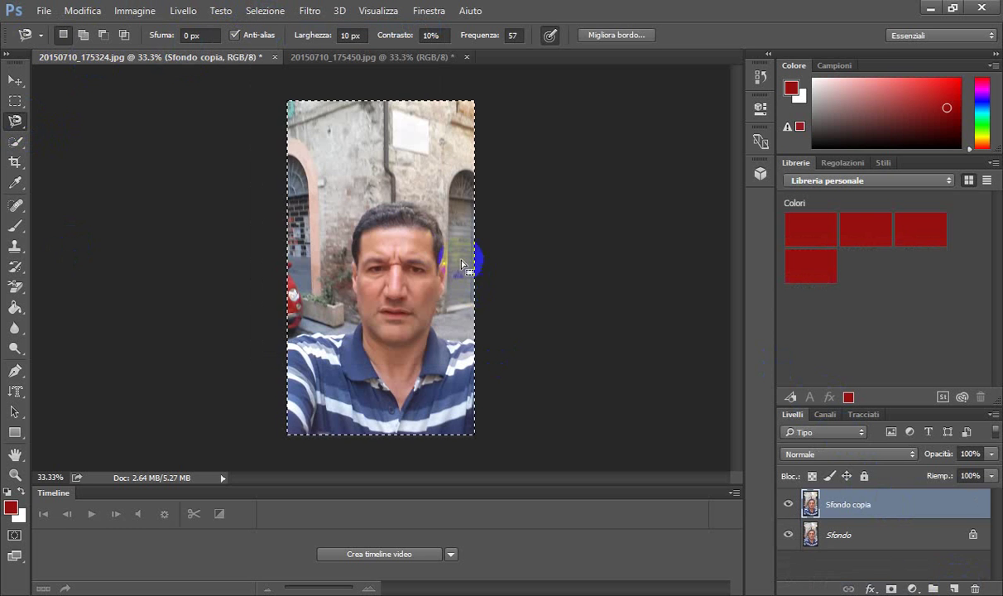
{"action": "left_click", "coordinate": [369, 244]}
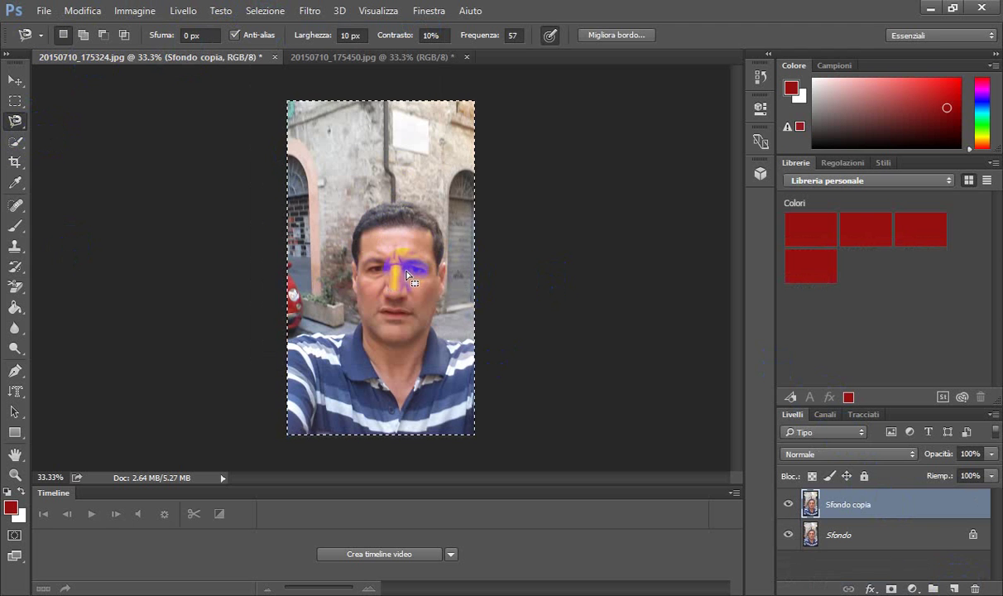
Drag the selfie into the church photo 20150710_175450.jpg as layer Livello 1.
{"action": "left_click", "coordinate": [15, 81]}
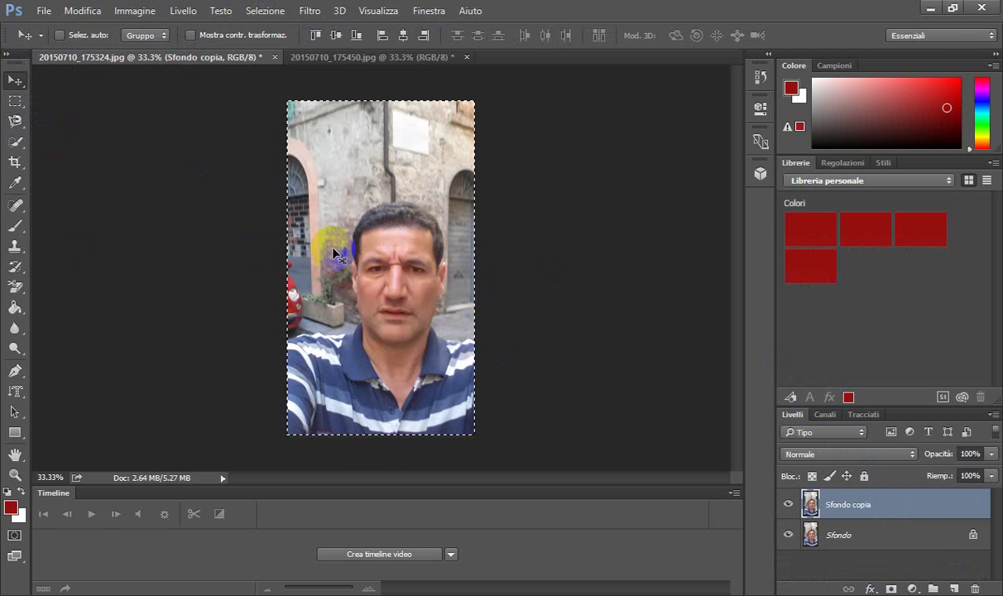
{"action": "left_click_drag", "start_coordinate": [334, 253], "coordinate": [313, 64]}
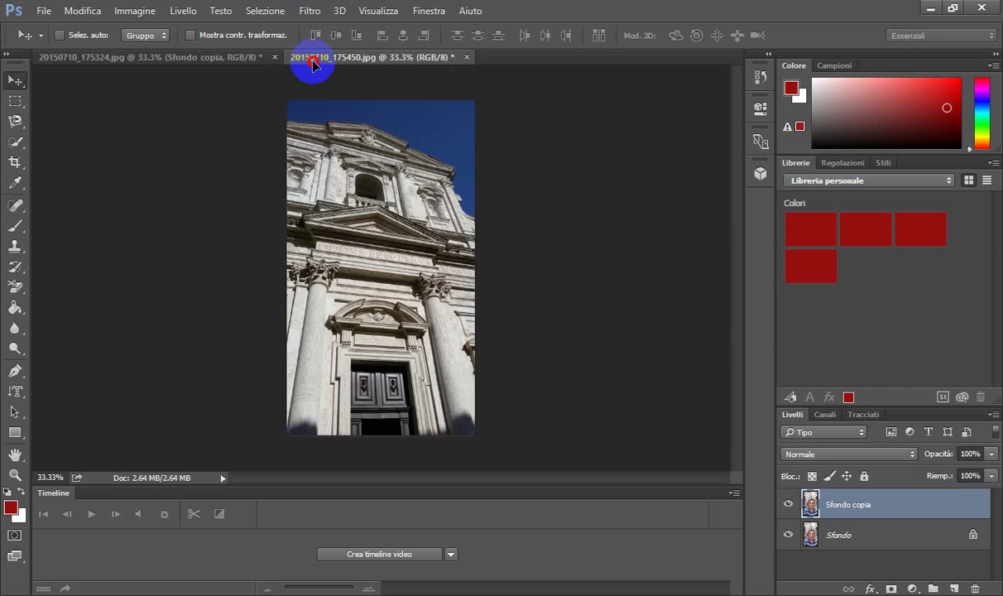
{"action": "mouse_move", "coordinate": [313, 64]}
{"action": "left_mouse_down"}
{"action": "mouse_move", "coordinate": [352, 247]}
{"action": "mouse_move", "coordinate": [344, 248]}
{"action": "mouse_move", "coordinate": [369, 300]}
{"action": "mouse_move", "coordinate": [336, 236]}
{"action": "left_mouse_up"}
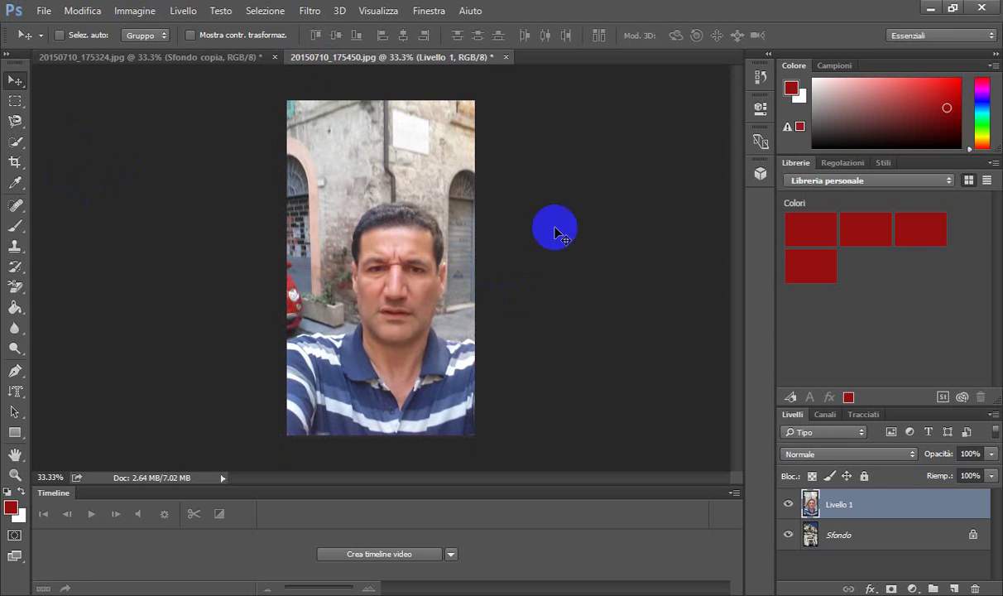
Set Livello 1's blend mode to Luce lineare, after trying Luce vivida, and shift it over the facade.
{"action": "left_click", "coordinate": [832, 461]}
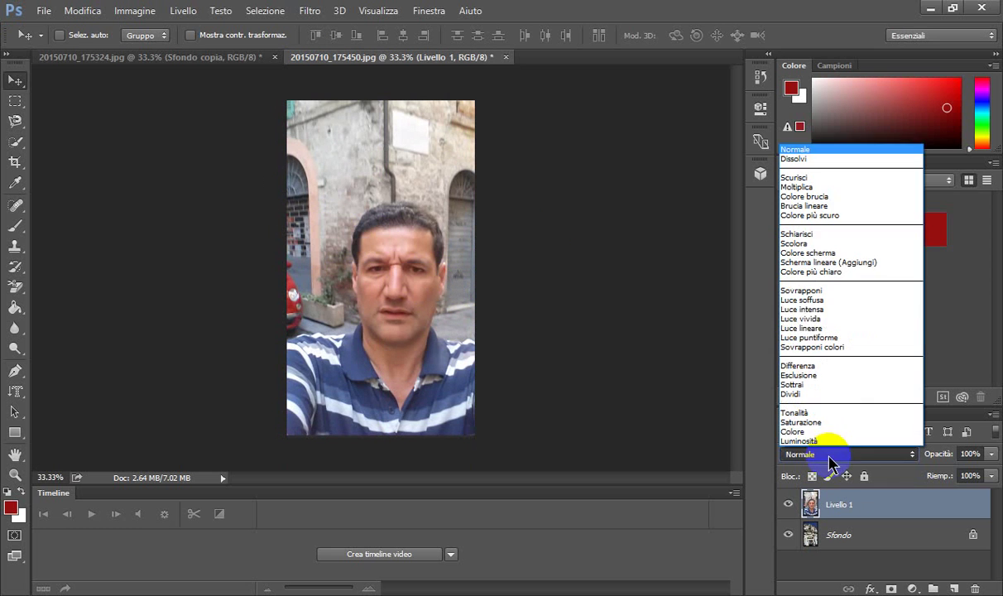
{"action": "left_click", "coordinate": [816, 324]}
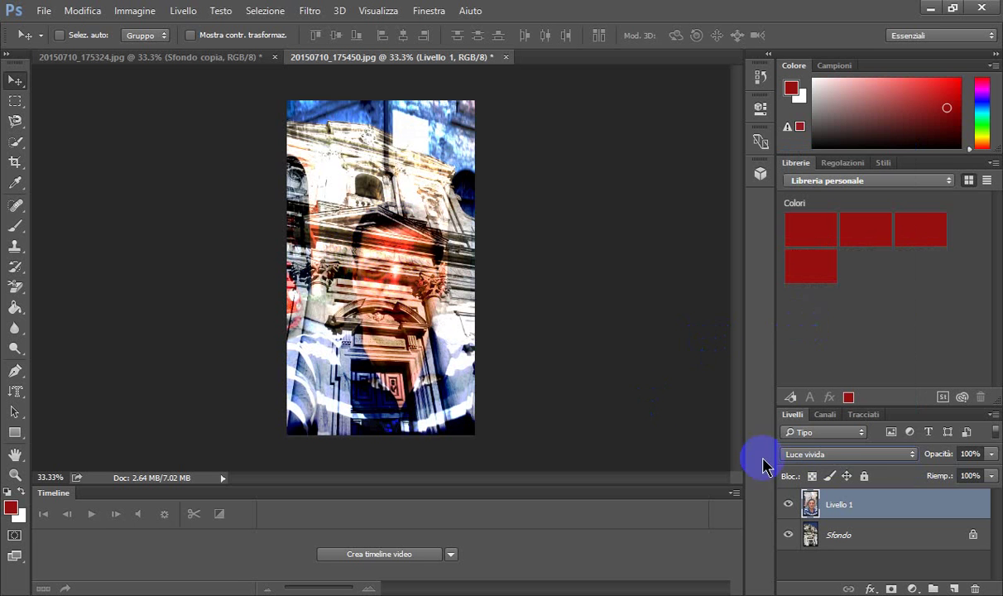
{"action": "left_click", "coordinate": [831, 460]}
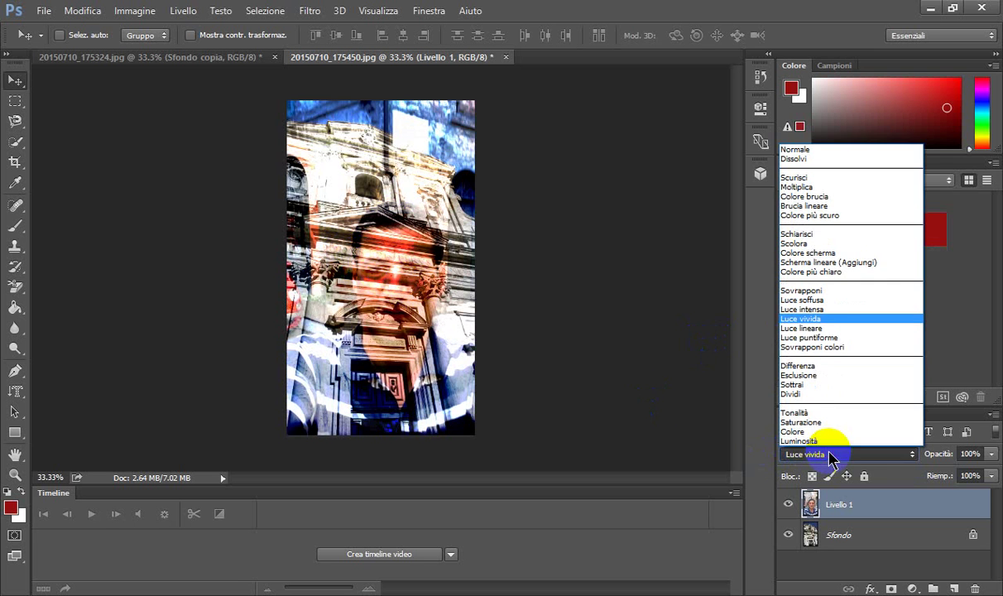
{"action": "left_click", "coordinate": [832, 332]}
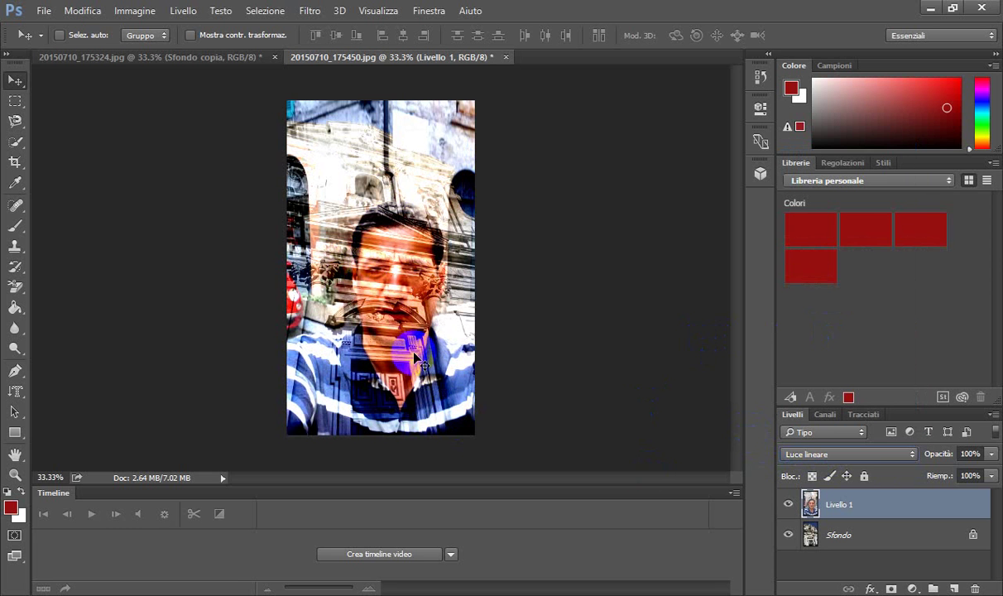
{"action": "mouse_move", "coordinate": [339, 257]}
{"action": "left_mouse_down"}
{"action": "mouse_move", "coordinate": [405, 346]}
{"action": "mouse_move", "coordinate": [397, 299]}
{"action": "mouse_move", "coordinate": [409, 291]}
{"action": "left_mouse_up"}
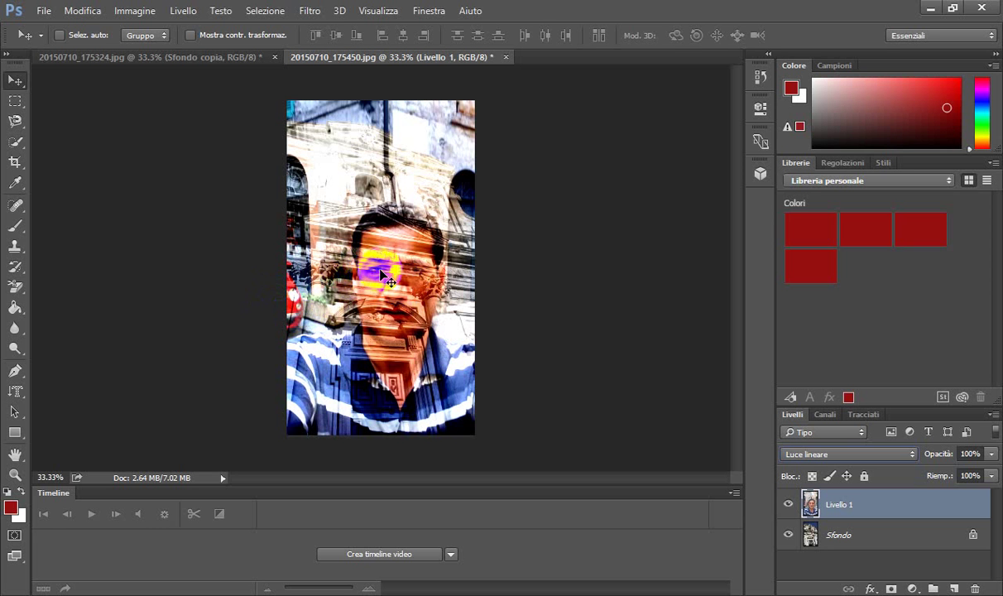
{"action": "mouse_move", "coordinate": [380, 269]}
{"action": "left_mouse_down"}
{"action": "mouse_move", "coordinate": [382, 152]}
{"action": "mouse_move", "coordinate": [381, 254]}
{"action": "left_mouse_up"}
Save the church composite as 20150710_175450.png and switch to its File Explorer folder.
{"action": "left_click", "coordinate": [856, 510]}
{"action": "left_click", "coordinate": [43, 11]}
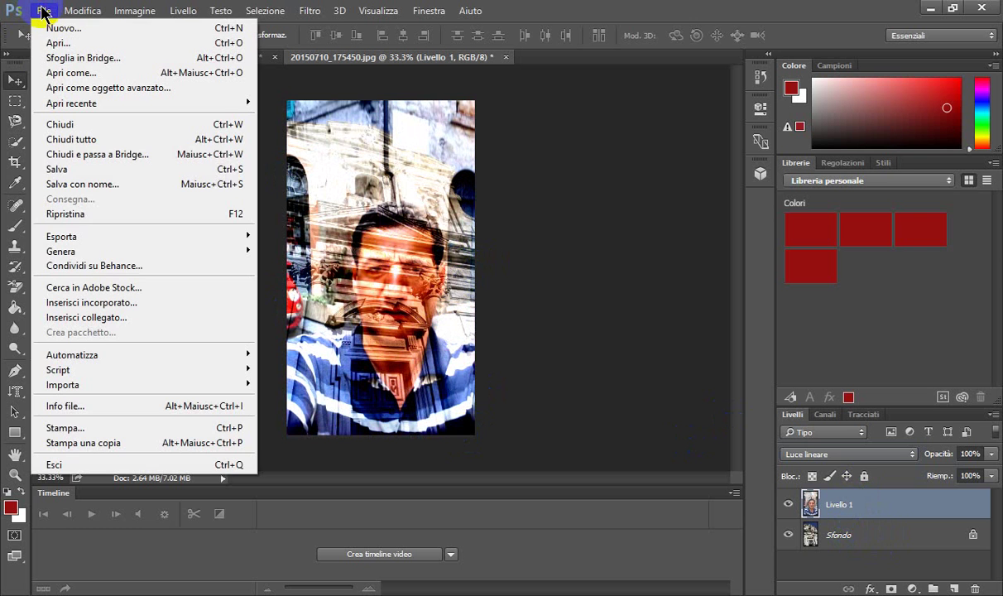
{"action": "mouse_move", "coordinate": [62, 236]}
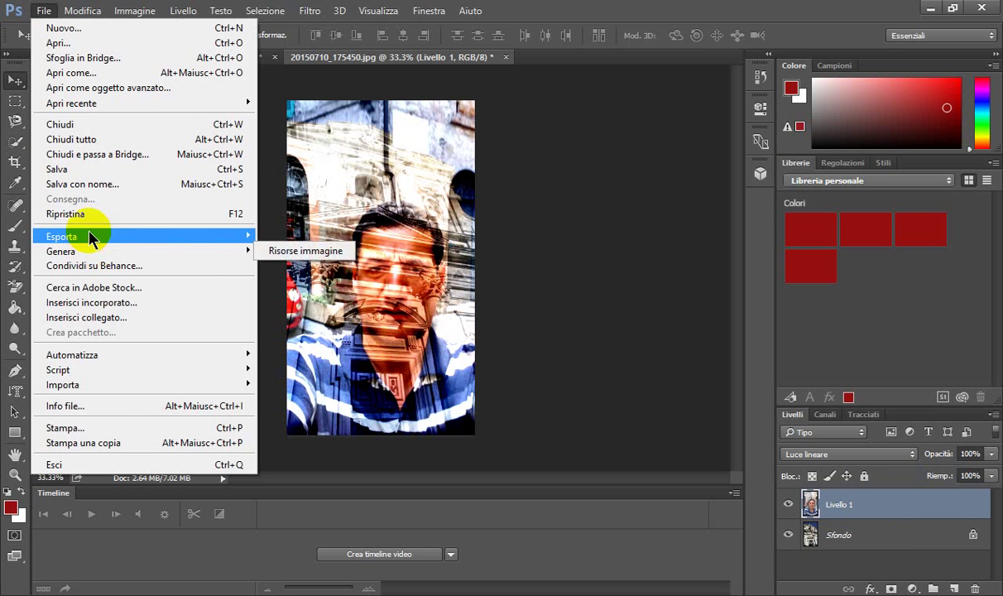
{"action": "left_click", "coordinate": [322, 238]}
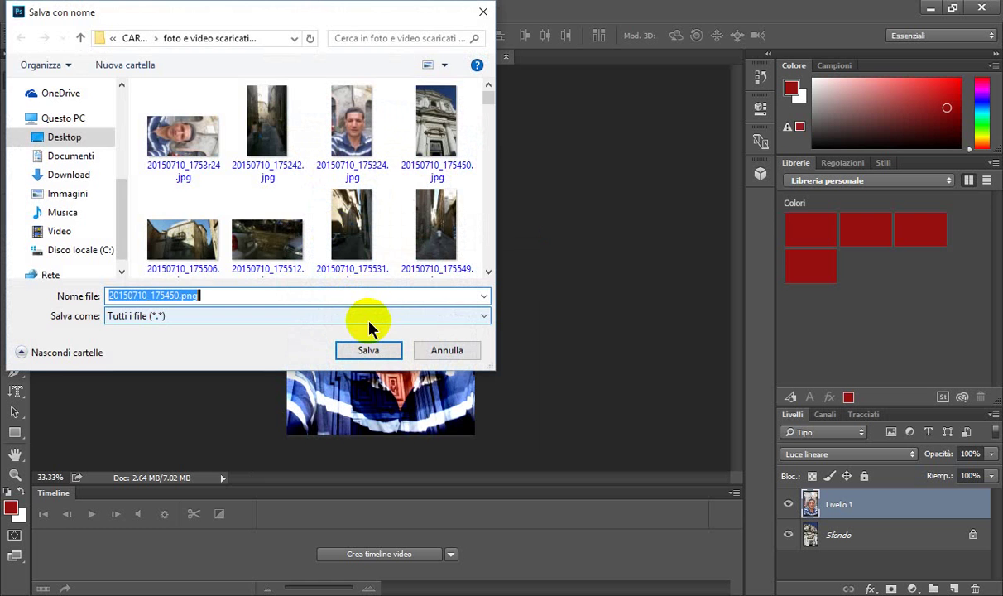
{"action": "left_click", "coordinate": [369, 351]}
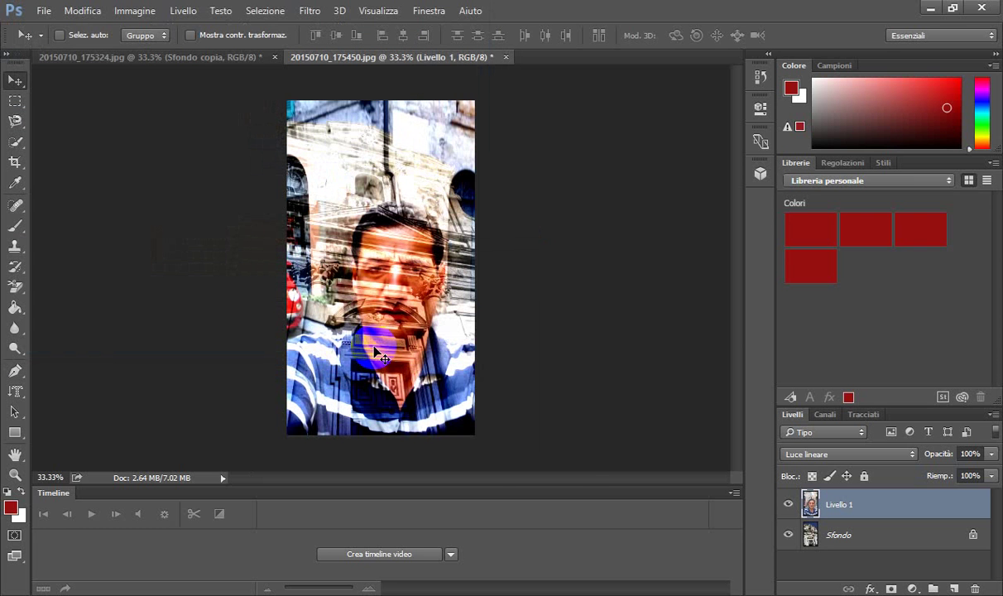
{"action": "key", "text": "alt+Tab"}
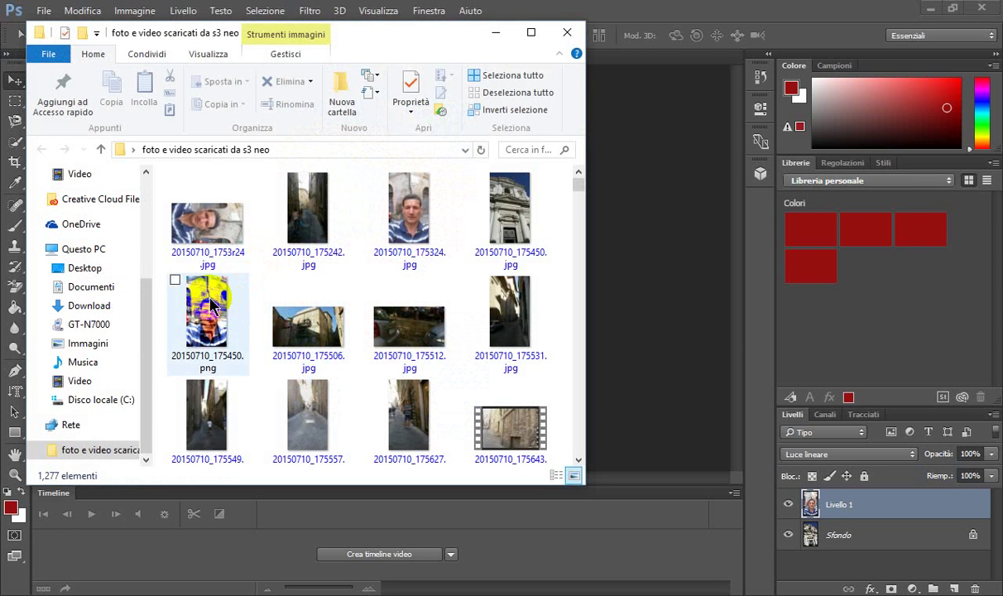
{"action": "left_click", "coordinate": [229, 308]}
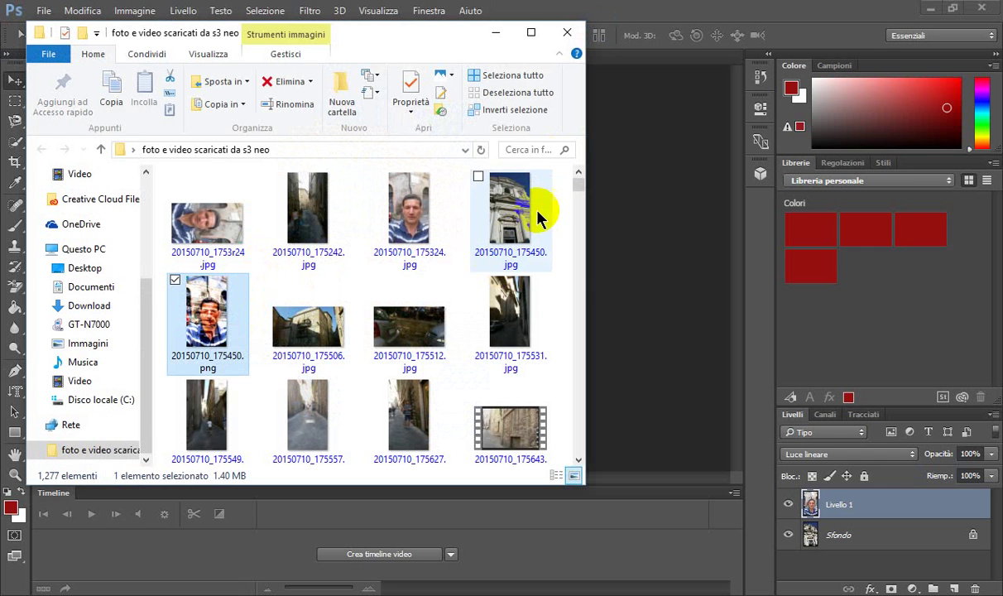
{"action": "left_click", "coordinate": [568, 31]}
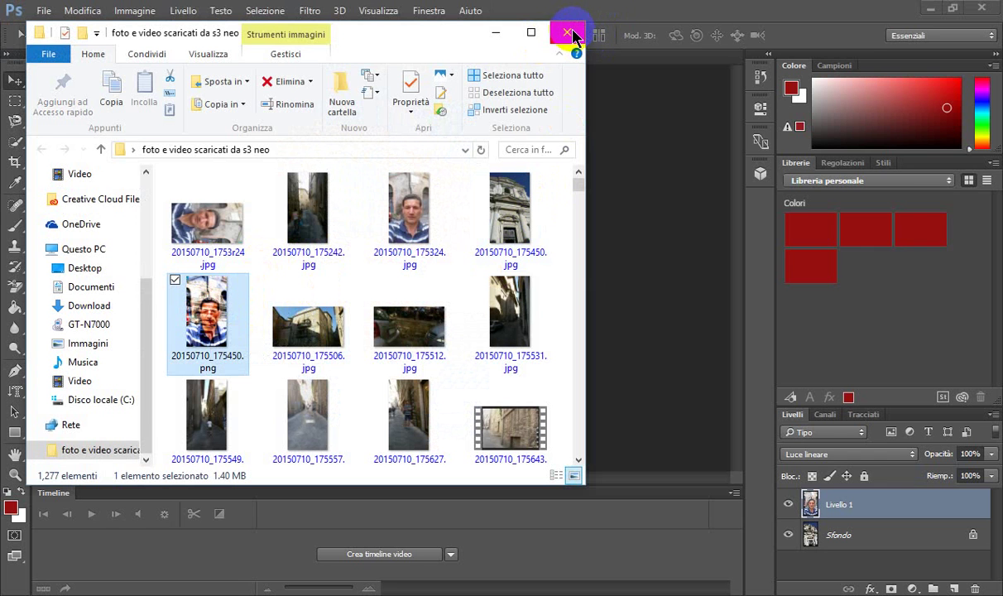
{"action": "left_click", "coordinate": [406, 216]}
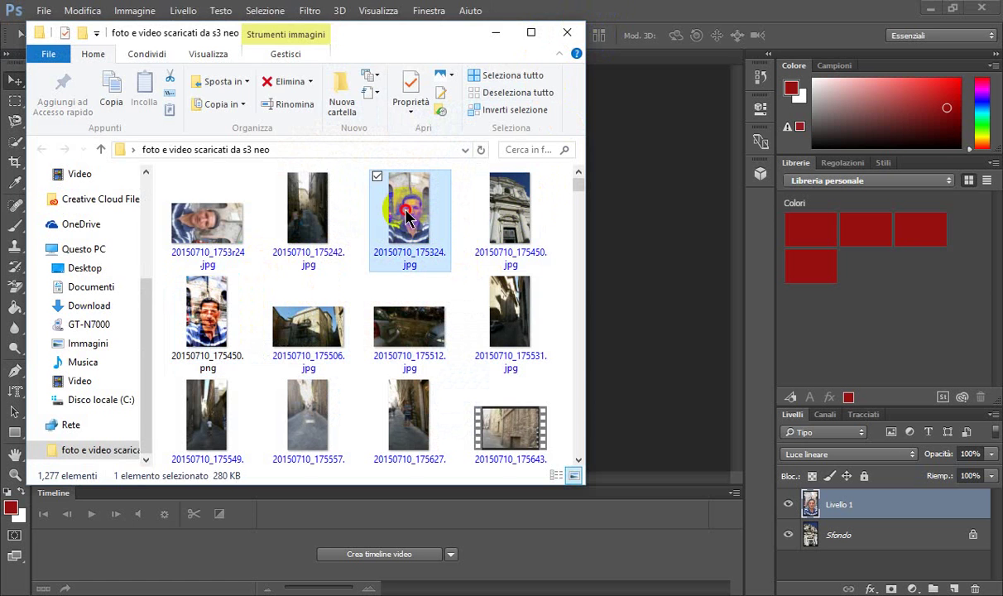
{"action": "left_click", "coordinate": [617, 281]}
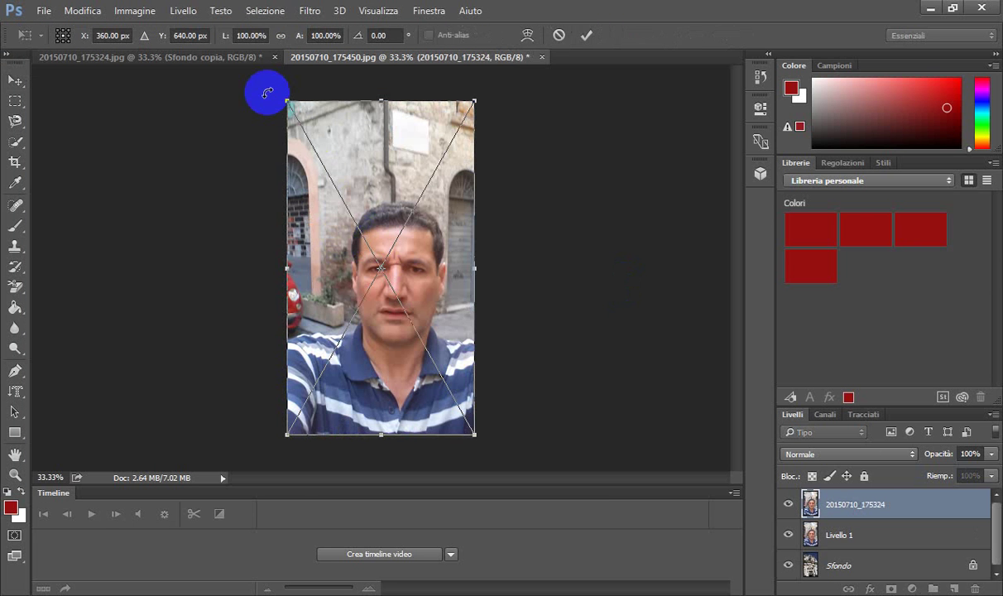
Move the pasted selfie to the top-left corner, scale it to about 38.75%, and commit.
{"action": "mouse_move", "coordinate": [266, 90]}
{"action": "left_mouse_down"}
{"action": "mouse_move", "coordinate": [319, 122]}
{"action": "mouse_move", "coordinate": [342, 156]}
{"action": "mouse_move", "coordinate": [344, 242]}
{"action": "mouse_move", "coordinate": [379, 331]}
{"action": "mouse_move", "coordinate": [414, 362]}
{"action": "mouse_move", "coordinate": [419, 350]}
{"action": "left_mouse_up"}
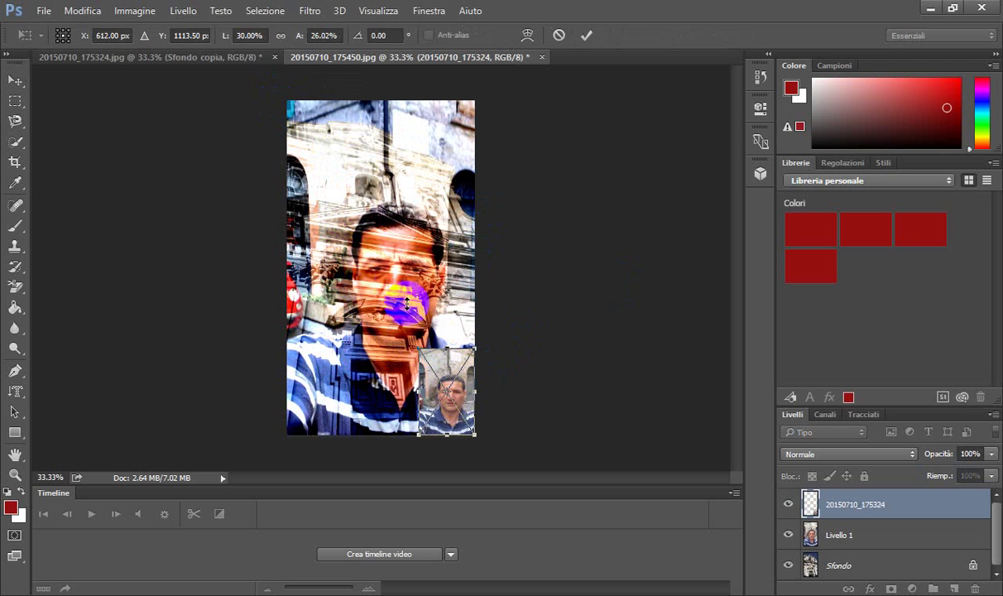
{"action": "mouse_move", "coordinate": [458, 398]}
{"action": "left_mouse_down"}
{"action": "mouse_move", "coordinate": [358, 146]}
{"action": "mouse_move", "coordinate": [326, 151]}
{"action": "left_mouse_up"}
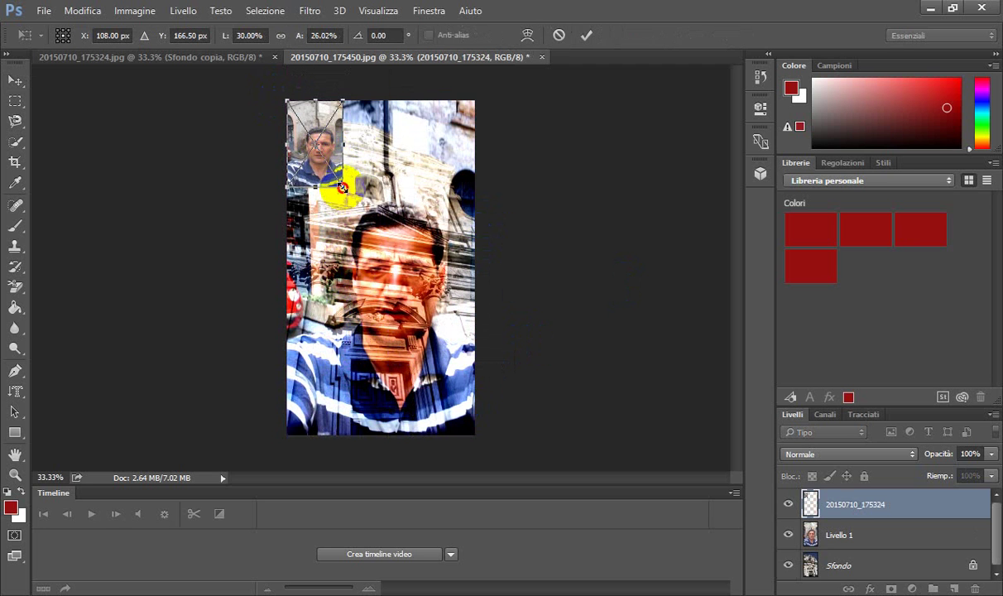
{"action": "left_click_drag", "start_coordinate": [342, 187], "coordinate": [359, 212]}
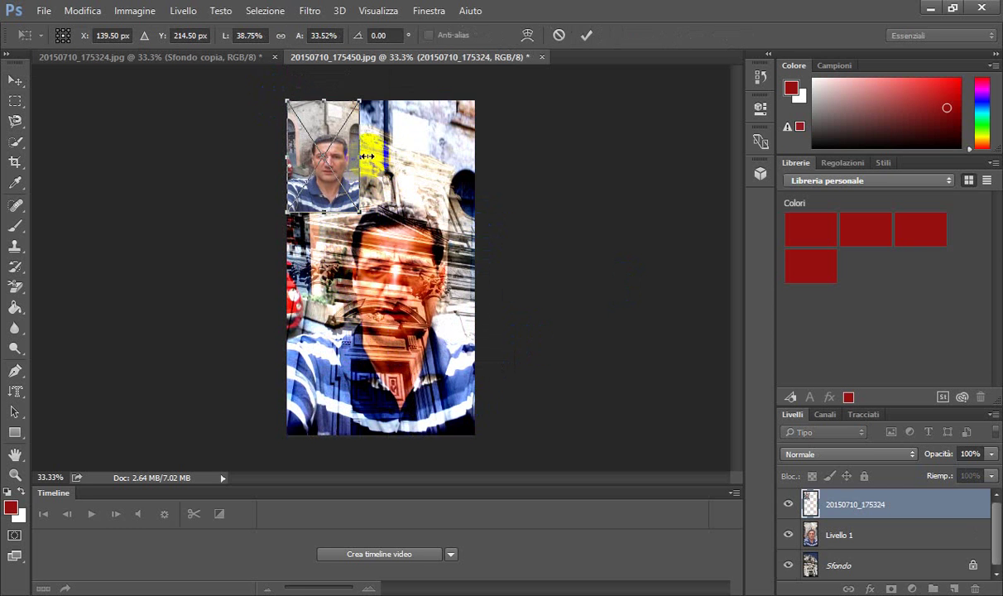
{"action": "mouse_move", "coordinate": [372, 159]}
{"action": "left_mouse_down"}
{"action": "mouse_move", "coordinate": [293, 98]}
{"action": "mouse_move", "coordinate": [266, 168]}
{"action": "mouse_move", "coordinate": [399, 162]}
{"action": "left_mouse_up"}
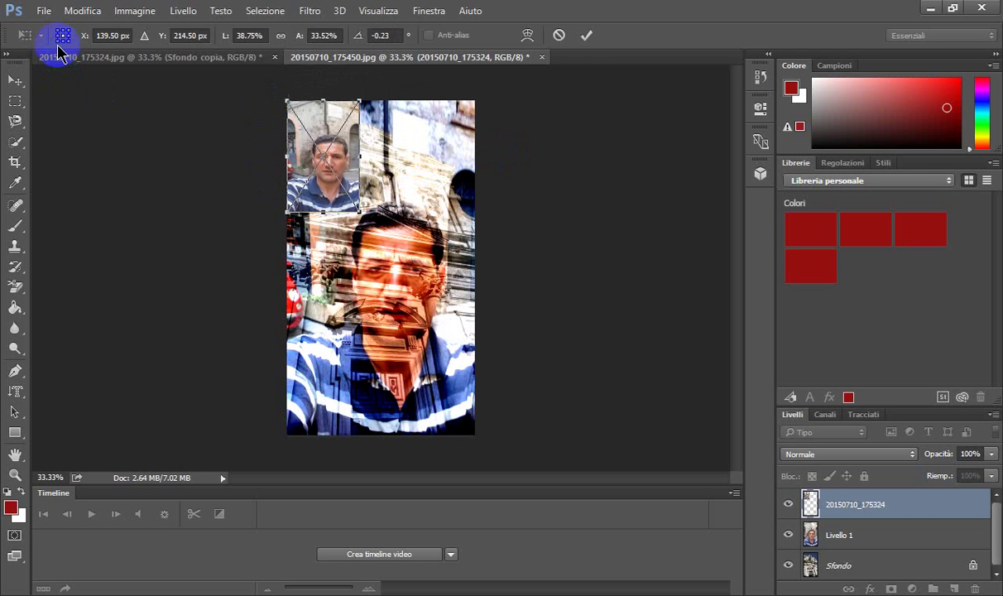
{"action": "left_click", "coordinate": [586, 35]}
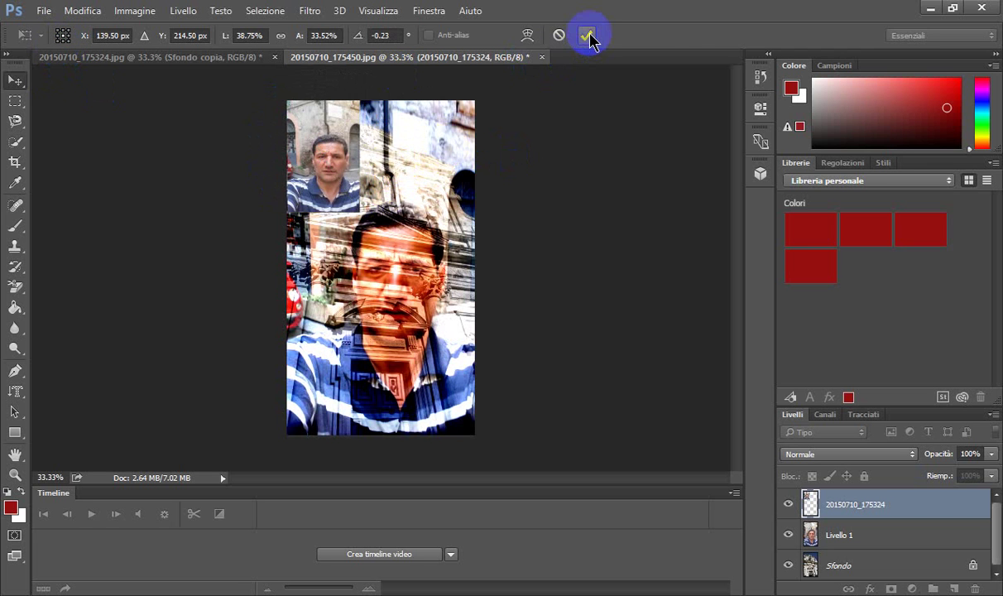
Reopen the selfie photo 20150710_175324.jpg from the File menu.
{"action": "left_click", "coordinate": [42, 11]}
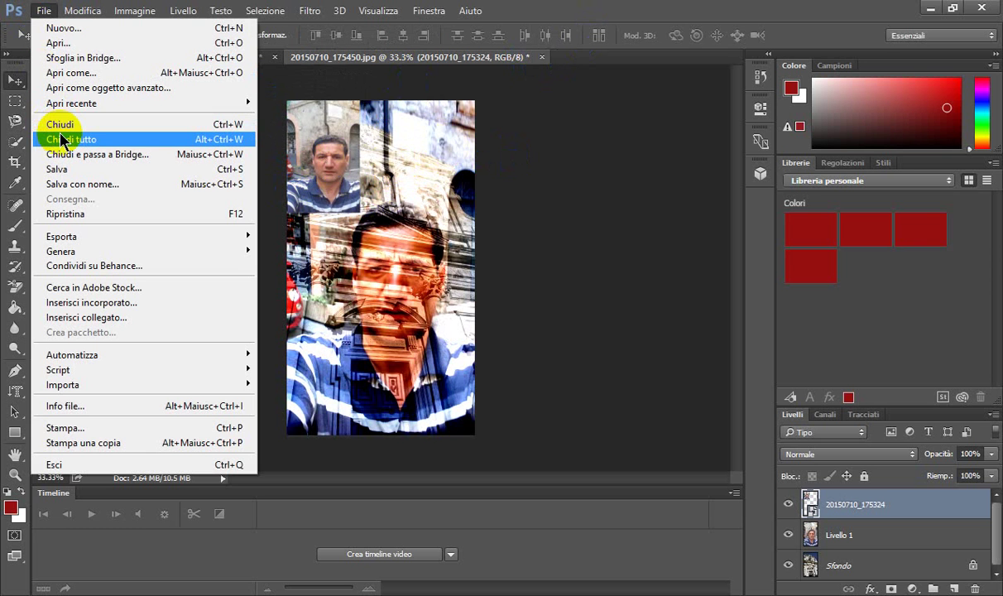
{"action": "left_click", "coordinate": [51, 43]}
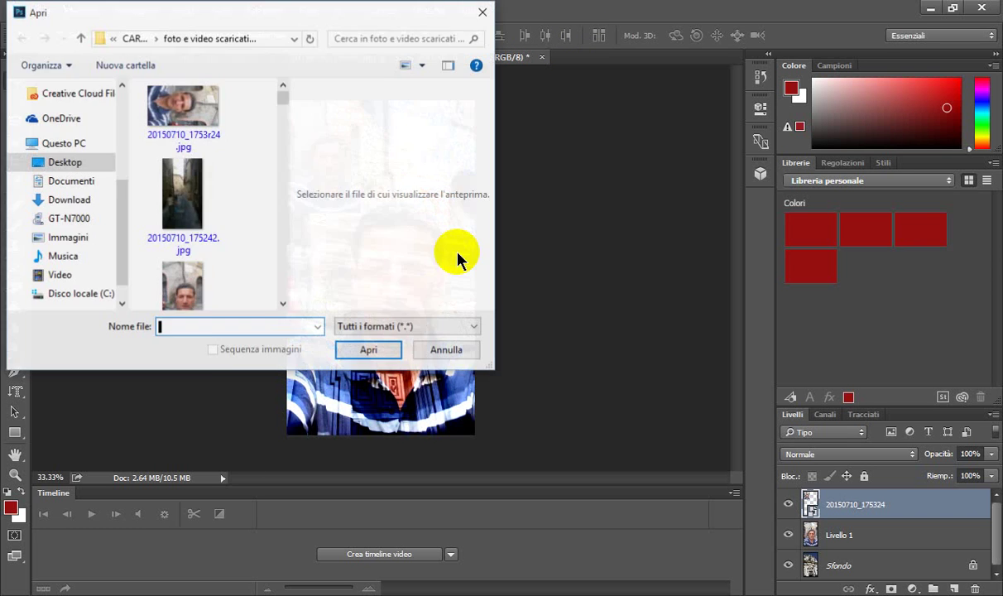
{"action": "left_click", "coordinate": [182, 286]}
{"action": "scroll", "coordinate": [182, 281], "scroll_direction": "down", "scroll_amount": 3}
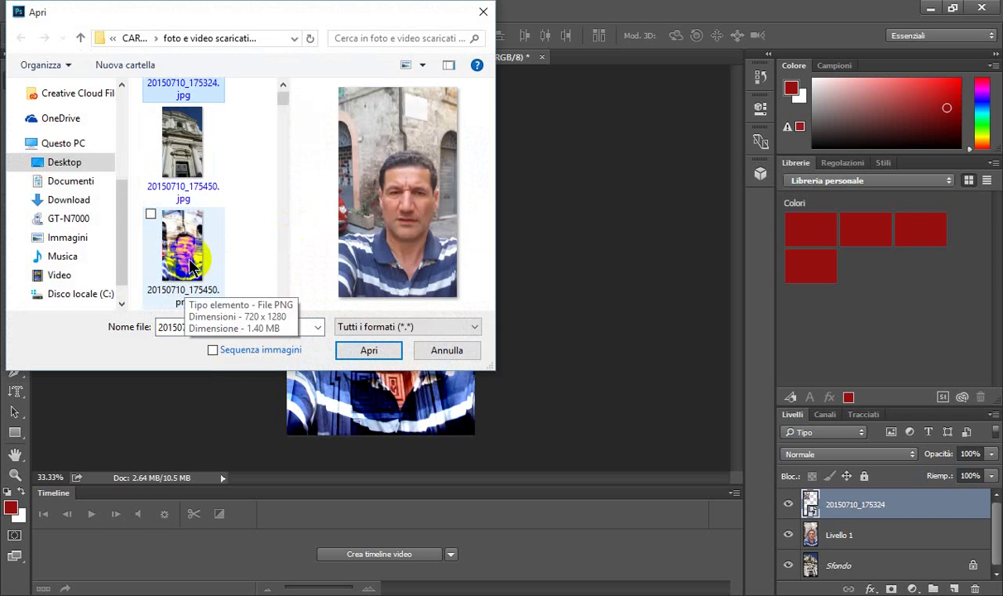
{"action": "left_click", "coordinate": [191, 263]}
{"action": "scroll", "coordinate": [194, 244], "scroll_direction": "up", "scroll_amount": 2}
{"action": "left_click", "coordinate": [186, 236]}
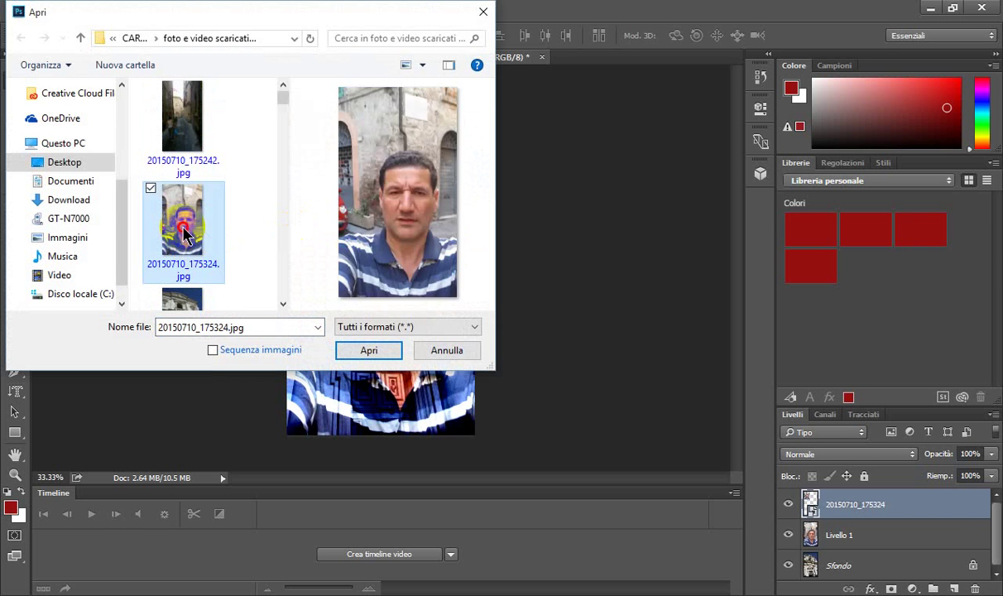
{"action": "double_click", "coordinate": [184, 235]}
Nudge the Sfondo copia layer slightly across the canvas with the Move tool.
{"action": "left_click_drag", "start_coordinate": [307, 110], "coordinate": [289, 101]}
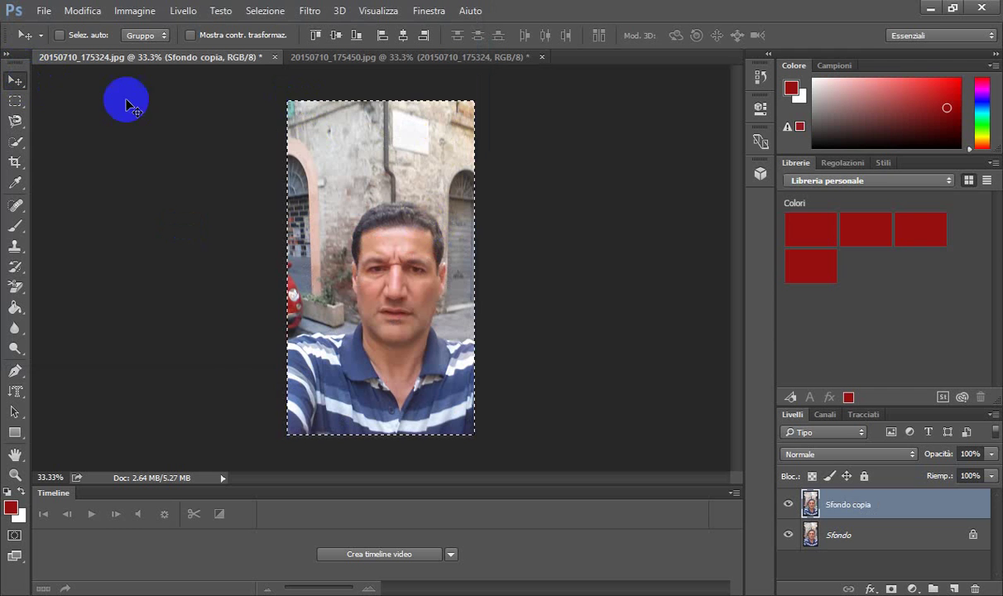
{"action": "left_click_drag", "start_coordinate": [289, 101], "coordinate": [289, 103]}
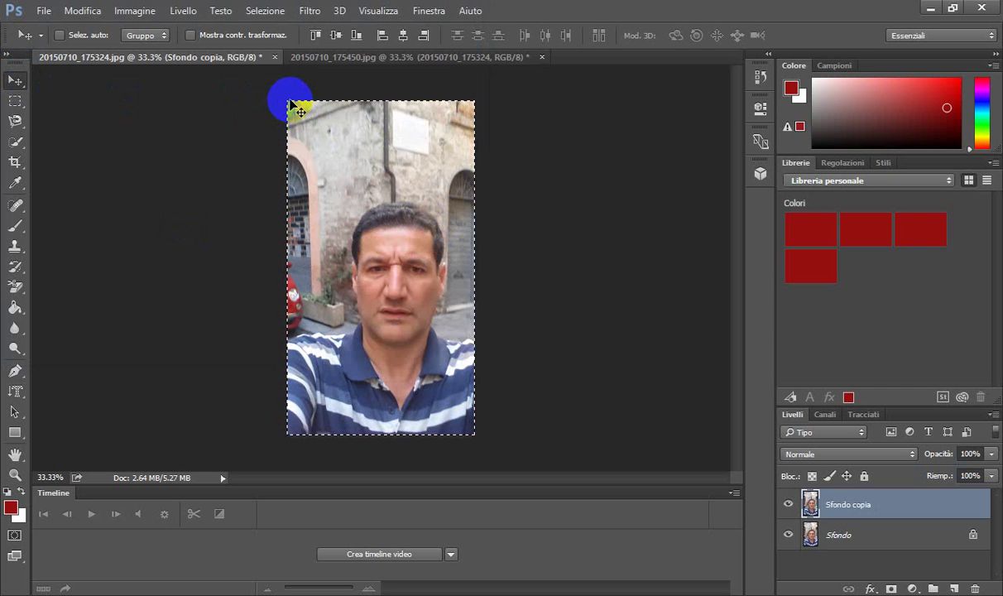
{"action": "mouse_move", "coordinate": [291, 104]}
{"action": "left_mouse_down"}
{"action": "mouse_move", "coordinate": [356, 191]}
{"action": "mouse_move", "coordinate": [515, 224]}
{"action": "mouse_move", "coordinate": [319, 109]}
{"action": "mouse_move", "coordinate": [463, 120]}
{"action": "mouse_move", "coordinate": [418, 92]}
{"action": "mouse_move", "coordinate": [299, 103]}
{"action": "mouse_move", "coordinate": [244, 85]}
{"action": "mouse_move", "coordinate": [300, 102]}
{"action": "left_mouse_up"}
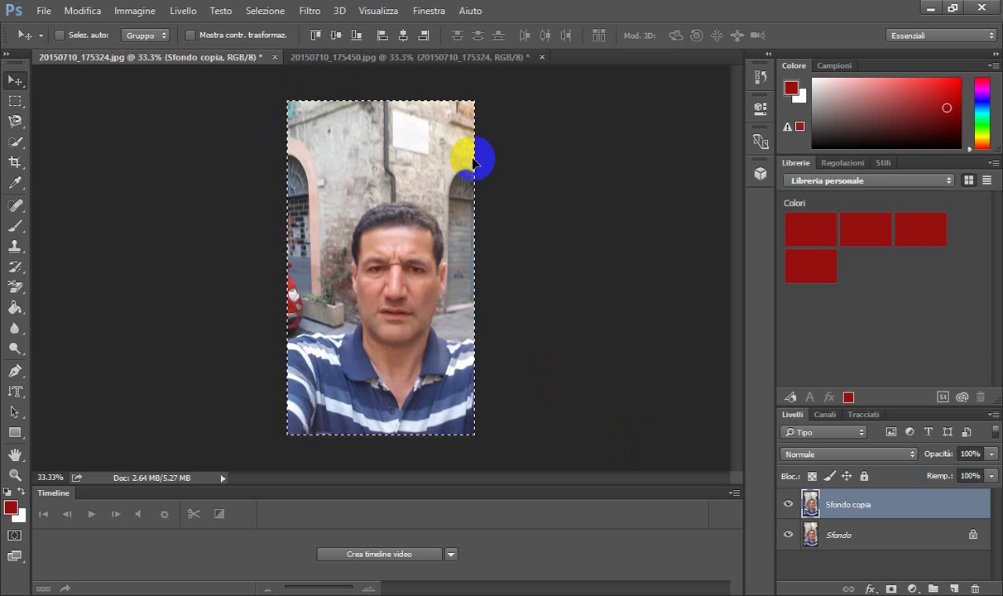
Resize the selfie to 15 cm wide (425 × 756 px), then shift the layer down.
{"action": "left_click", "coordinate": [83, 17]}
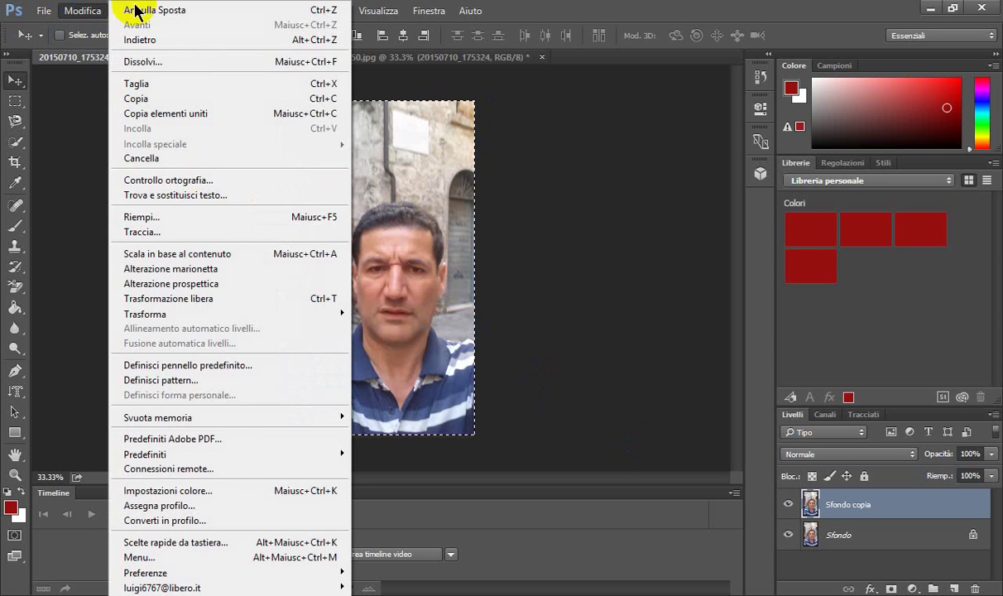
{"action": "left_click", "coordinate": [99, 10]}
{"action": "left_click", "coordinate": [132, 11]}
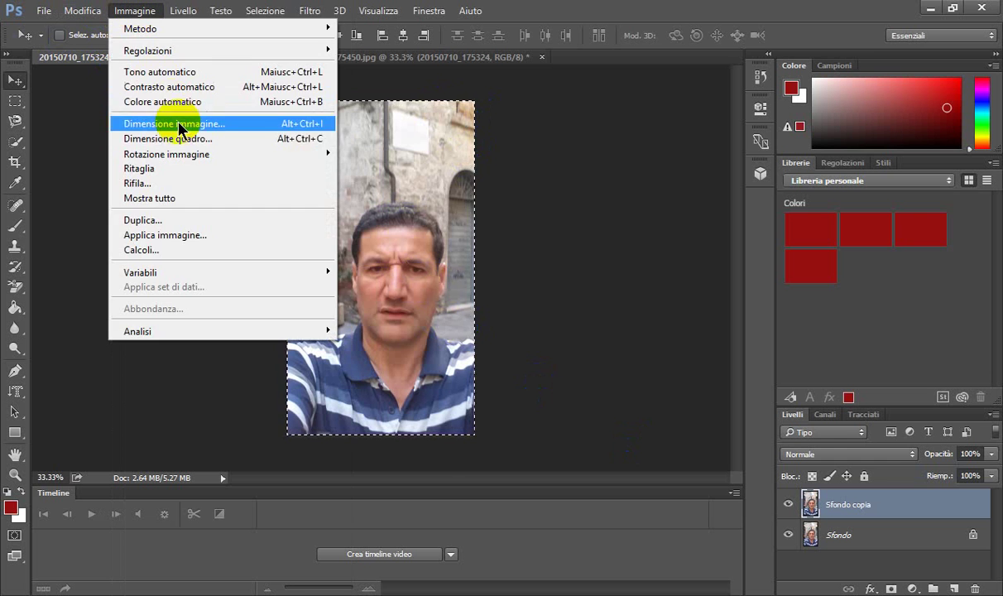
{"action": "left_click", "coordinate": [213, 124]}
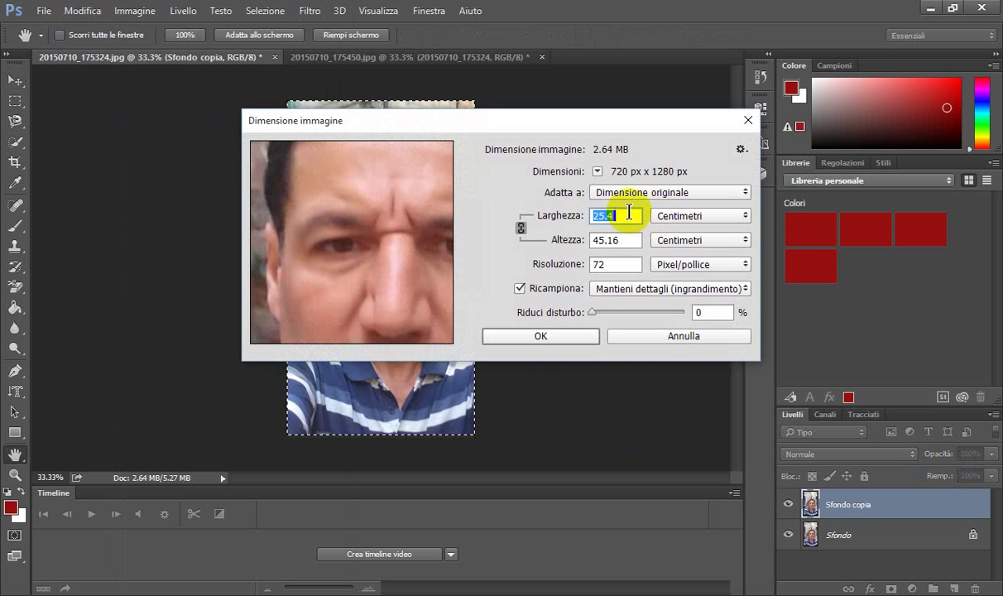
{"action": "type", "text": "15"}
{"action": "left_click", "coordinate": [546, 336]}
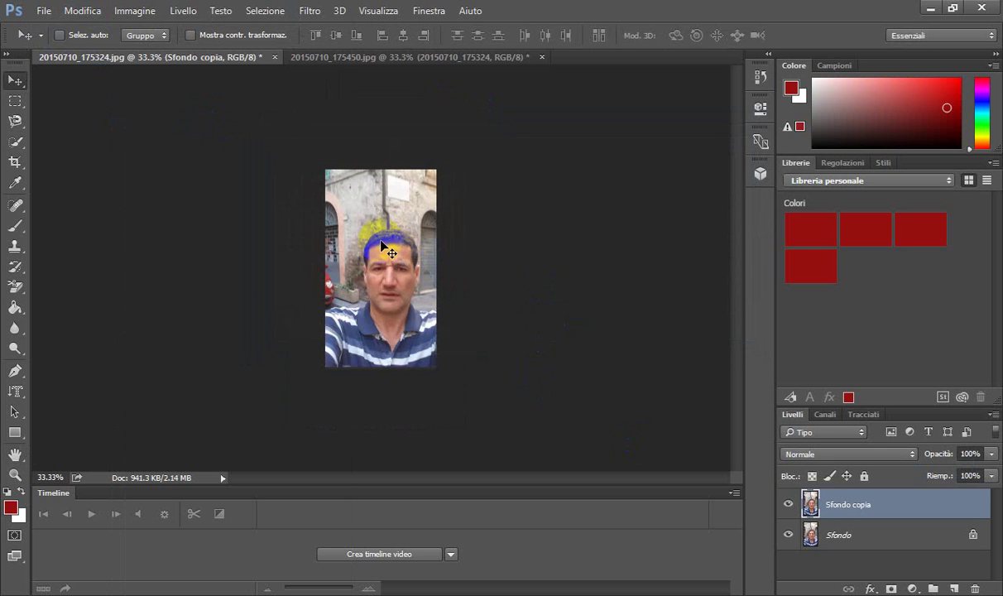
{"action": "left_click_drag", "start_coordinate": [389, 251], "coordinate": [387, 278]}
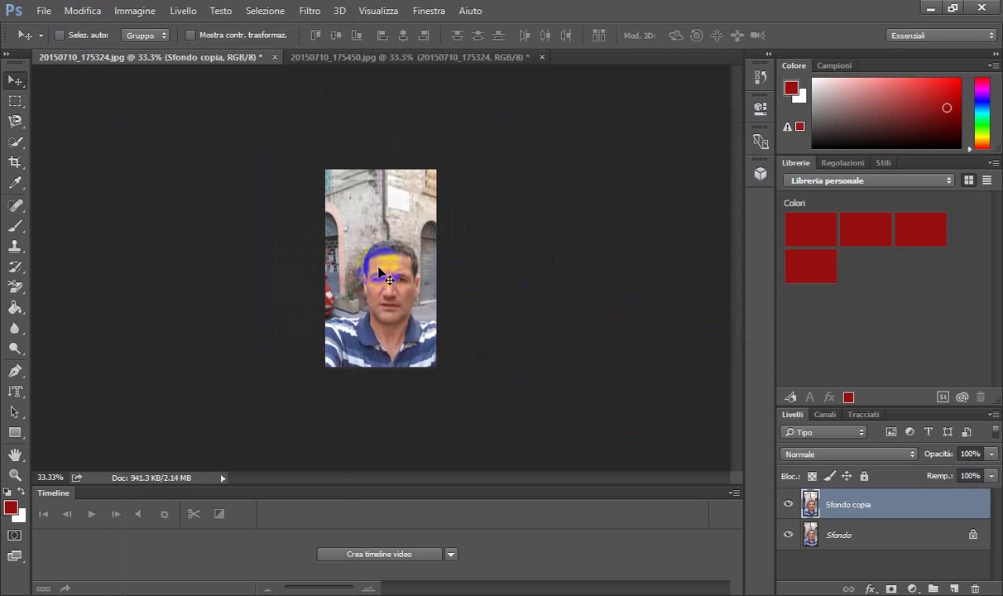
Close 20150710_175450.jpg and the selfie document, discarding changes to both.
{"action": "left_click", "coordinate": [543, 58]}
{"action": "left_click", "coordinate": [504, 241]}
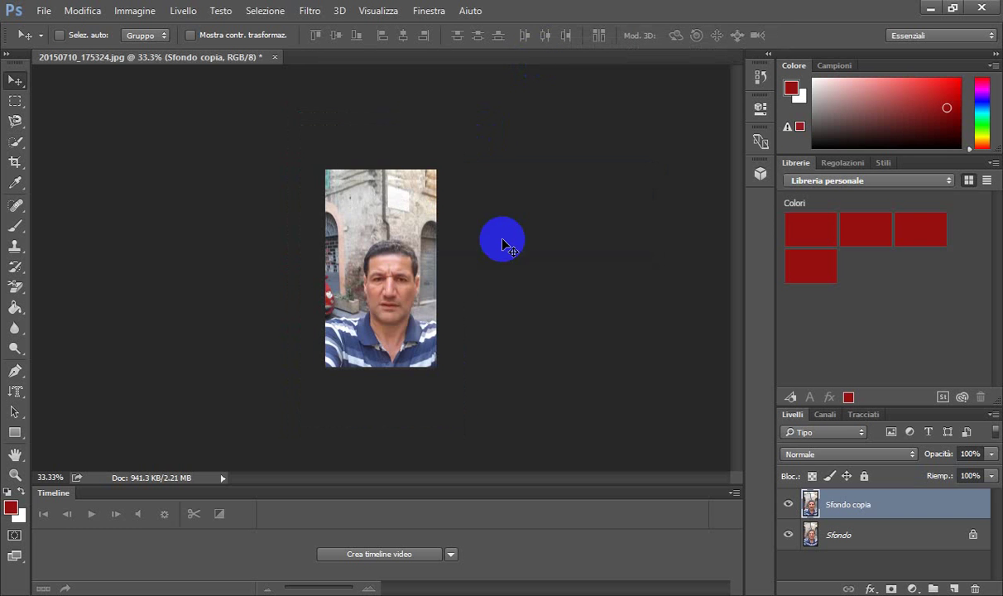
{"action": "left_click", "coordinate": [275, 57]}
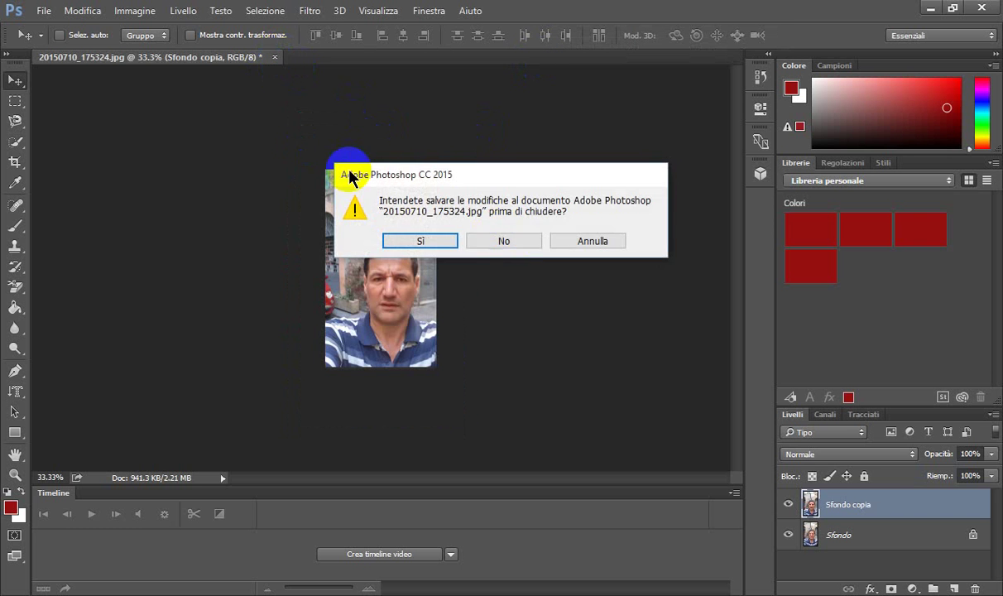
{"action": "left_click", "coordinate": [530, 243]}
Reopen 20150710_175324.jpg and the alley photo 20150710_175242.jpg, with the selfie showing.
{"action": "double_click", "coordinate": [307, 235]}
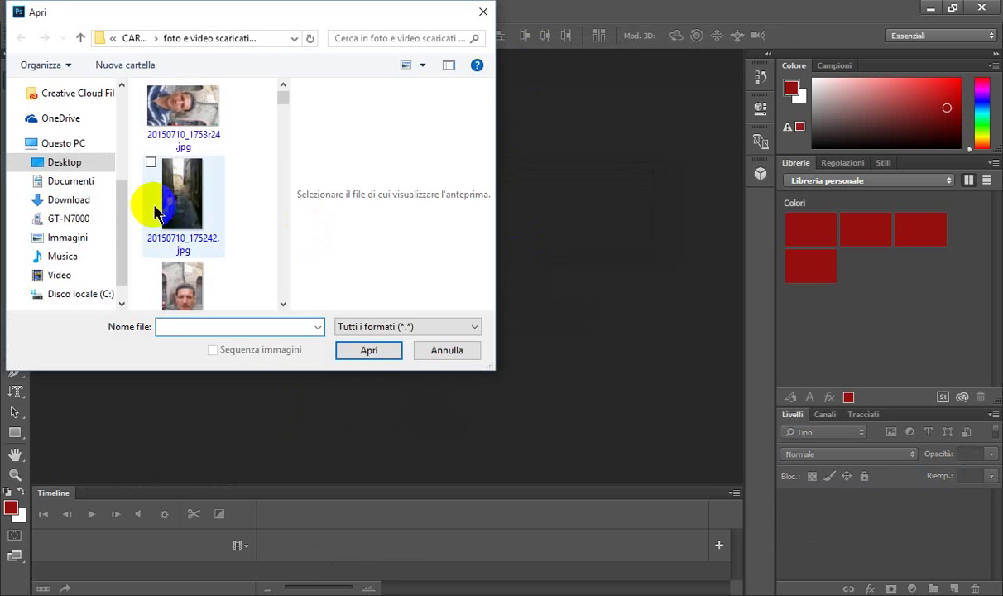
{"action": "double_click", "coordinate": [184, 287]}
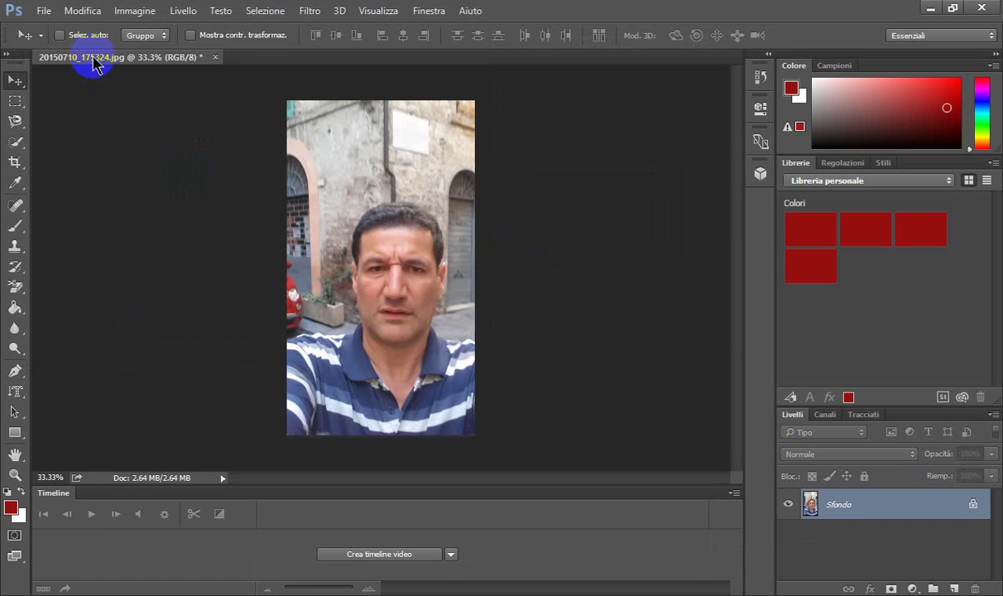
{"action": "left_click", "coordinate": [43, 10]}
{"action": "left_click", "coordinate": [54, 43]}
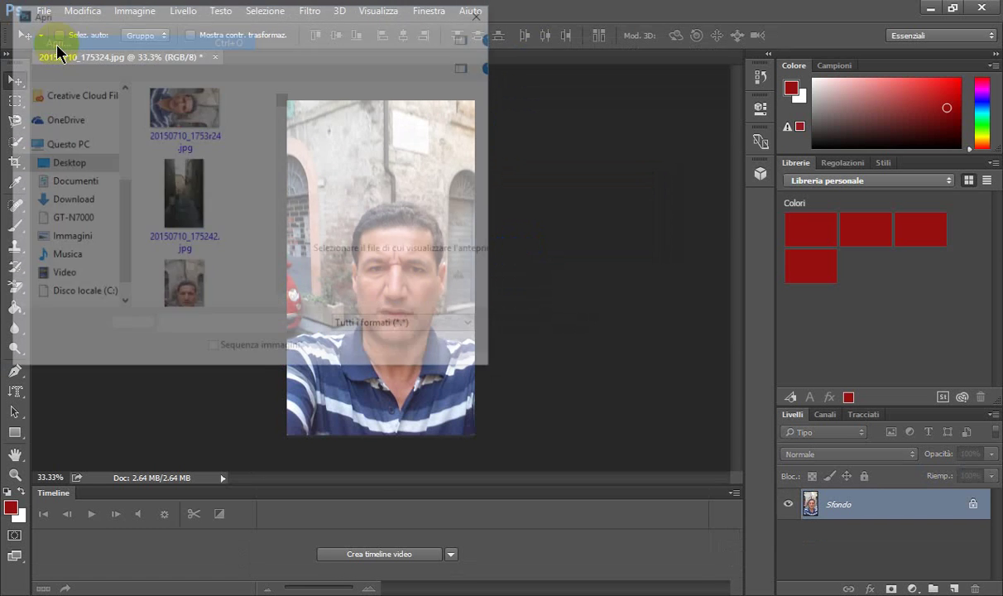
{"action": "double_click", "coordinate": [177, 190]}
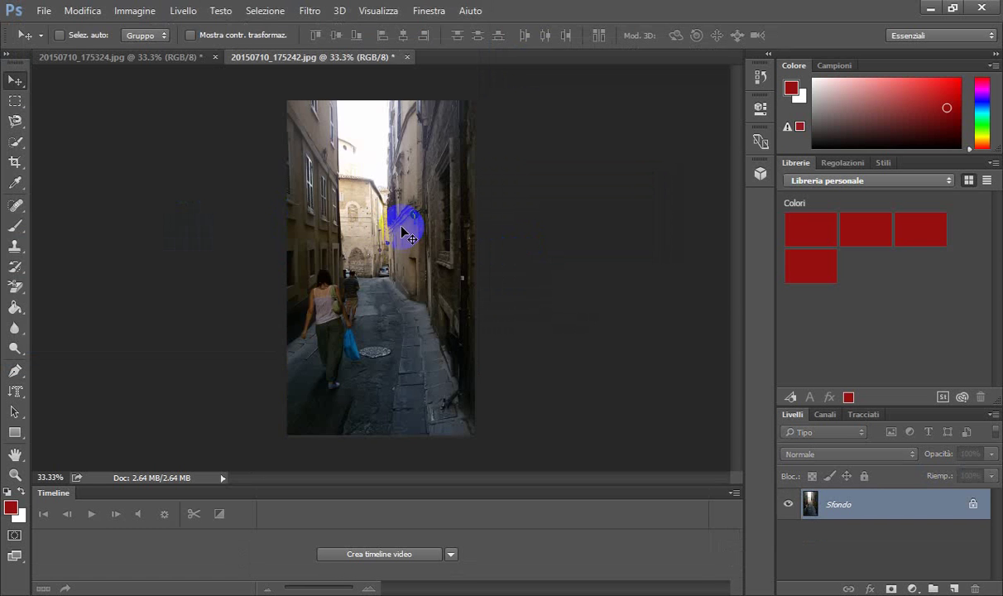
{"action": "left_click", "coordinate": [165, 60]}
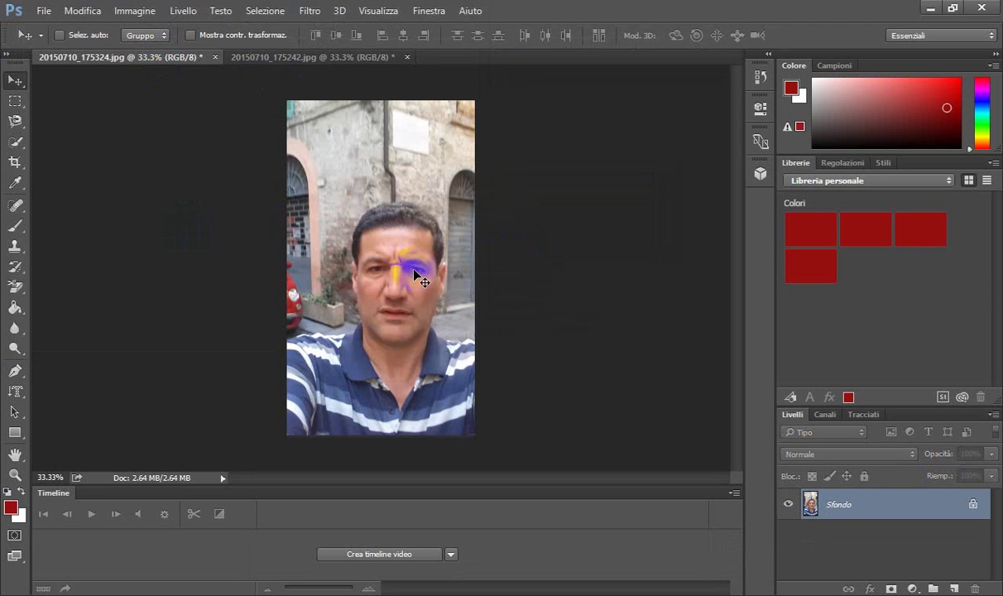
Draw and discard a trial Magnetic Lasso face selection, then duplicate Sfondo as Sfondo copia.
{"action": "left_click", "coordinate": [15, 122]}
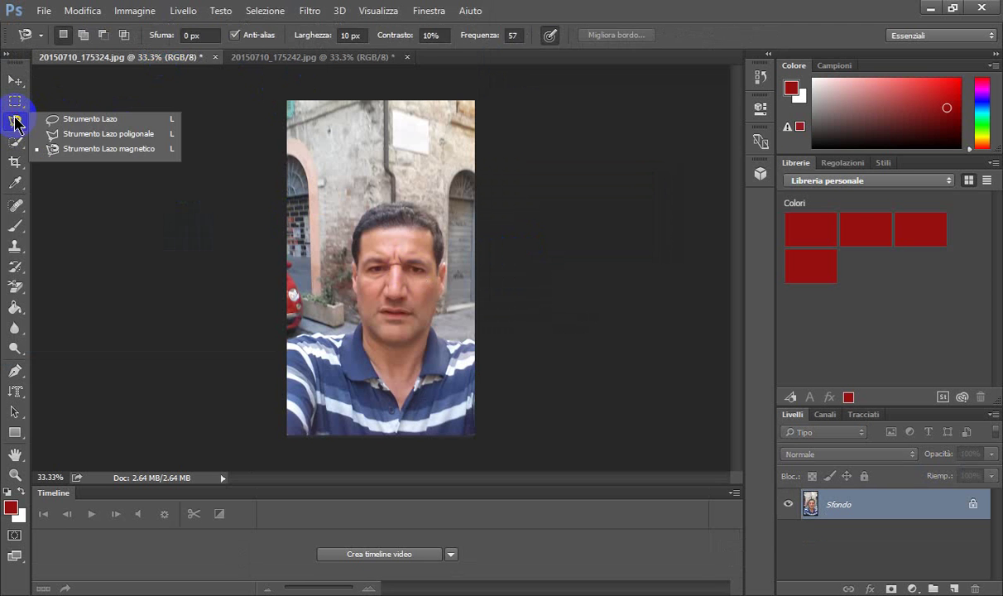
{"action": "left_click", "coordinate": [204, 132]}
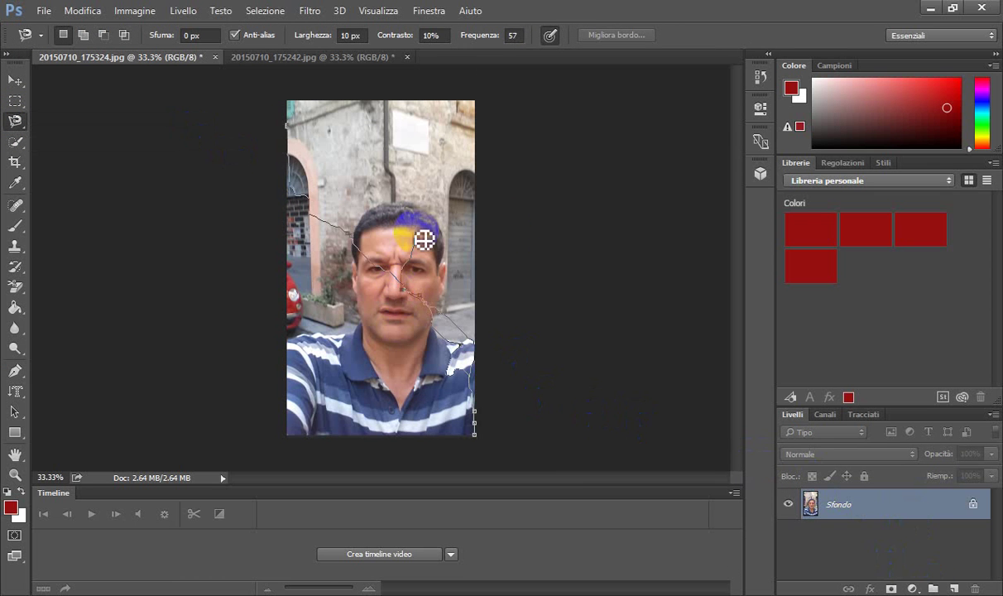
{"action": "left_click", "coordinate": [542, 244]}
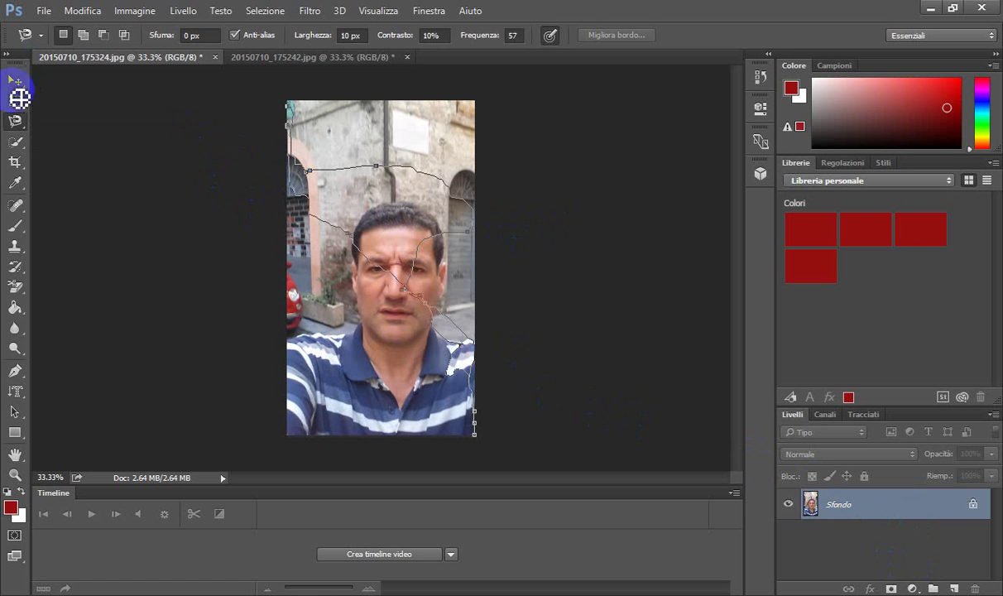
{"action": "left_click", "coordinate": [15, 81]}
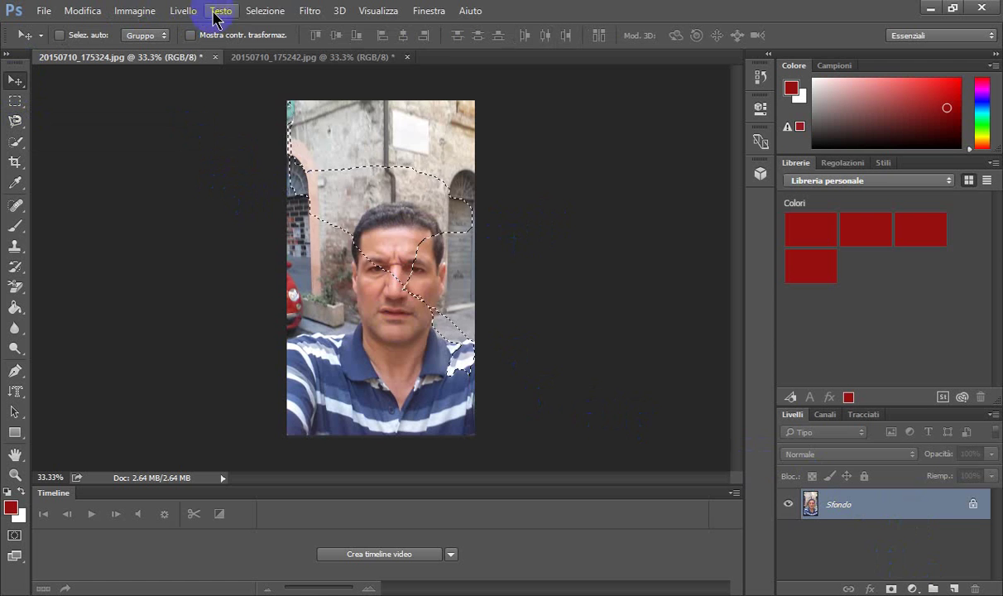
{"action": "left_click", "coordinate": [265, 10]}
{"action": "left_click", "coordinate": [268, 43]}
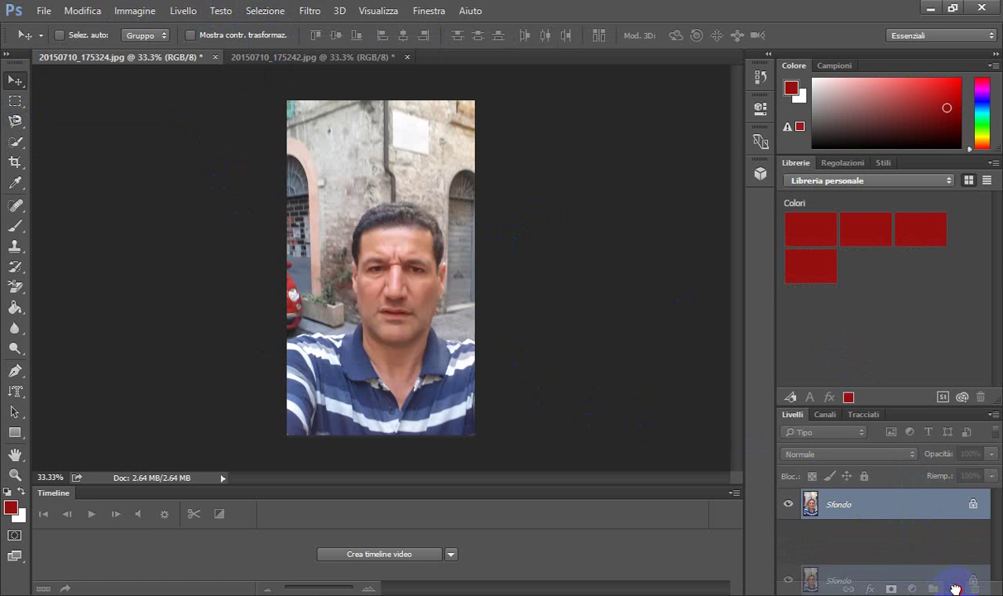
{"action": "left_click_drag", "start_coordinate": [924, 512], "coordinate": [954, 588]}
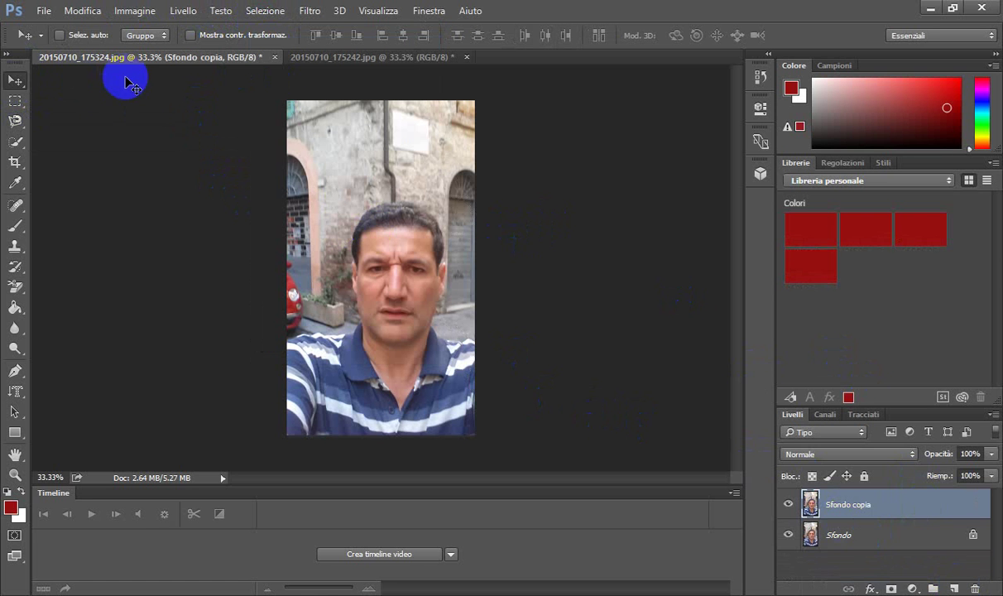
Outline the man's head and neck in the selfie with the Magnetic Lasso, then select the Move tool.
{"action": "left_click", "coordinate": [15, 120]}
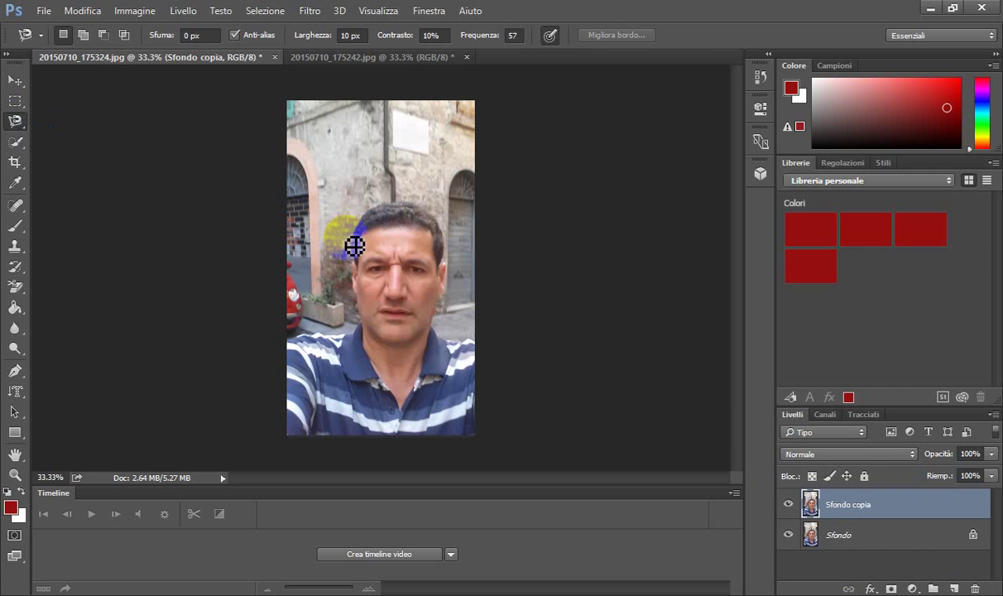
{"action": "mouse_move", "coordinate": [355, 251]}
{"action": "left_mouse_down"}
{"action": "mouse_move", "coordinate": [461, 265]}
{"action": "mouse_move", "coordinate": [437, 336]}
{"action": "mouse_move", "coordinate": [387, 357]}
{"action": "left_mouse_up"}
{"action": "left_click_drag", "start_coordinate": [361, 317], "coordinate": [352, 282]}
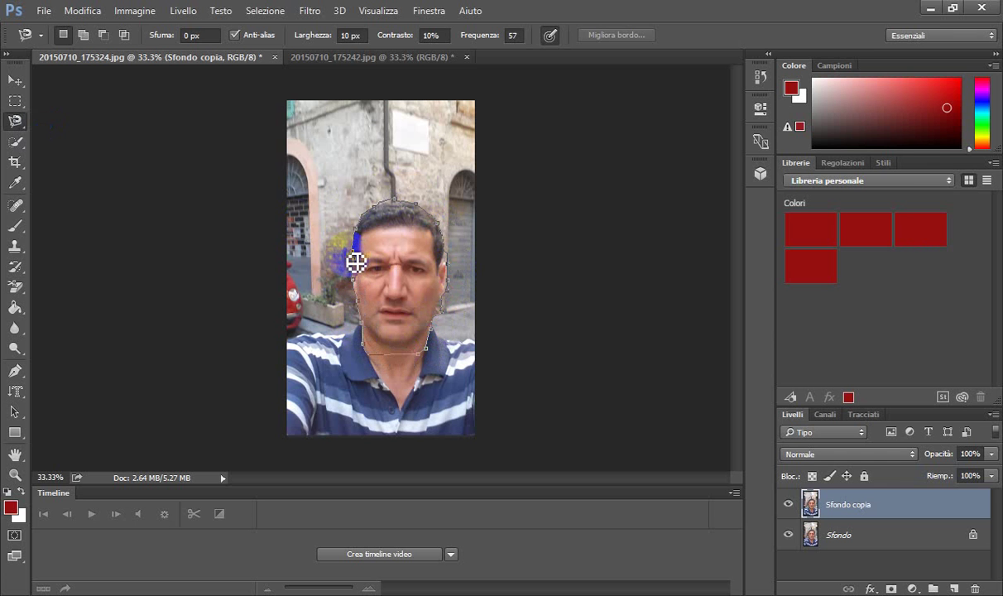
{"action": "left_click", "coordinate": [356, 259]}
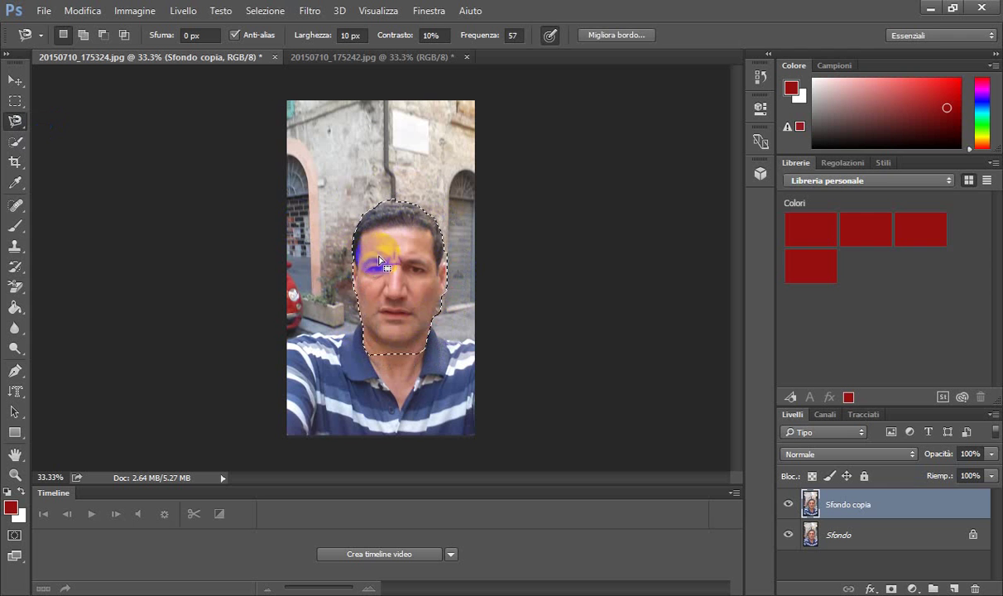
{"action": "left_click_drag", "start_coordinate": [393, 277], "coordinate": [383, 284]}
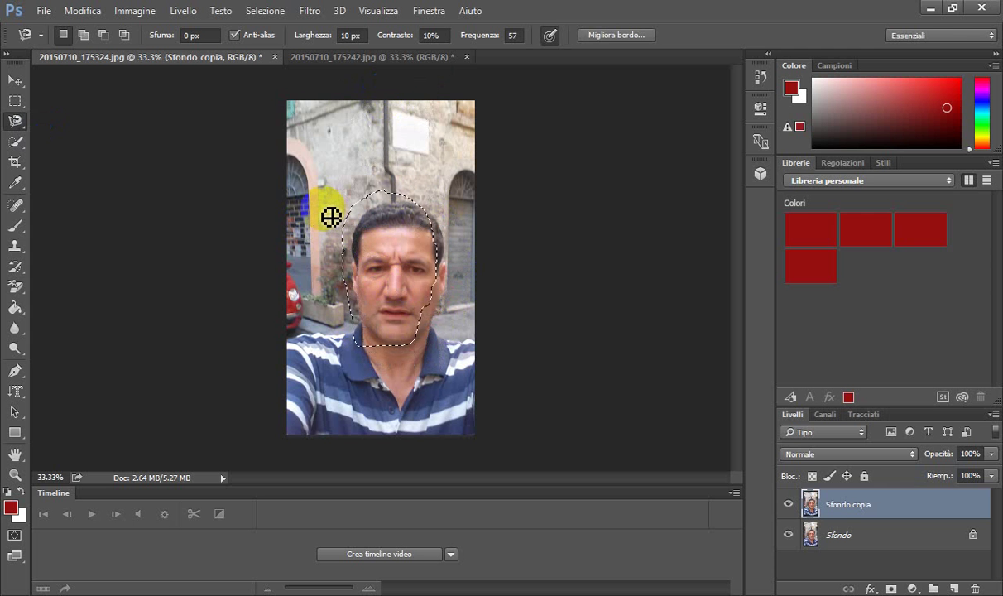
{"action": "left_click_drag", "start_coordinate": [403, 264], "coordinate": [415, 276]}
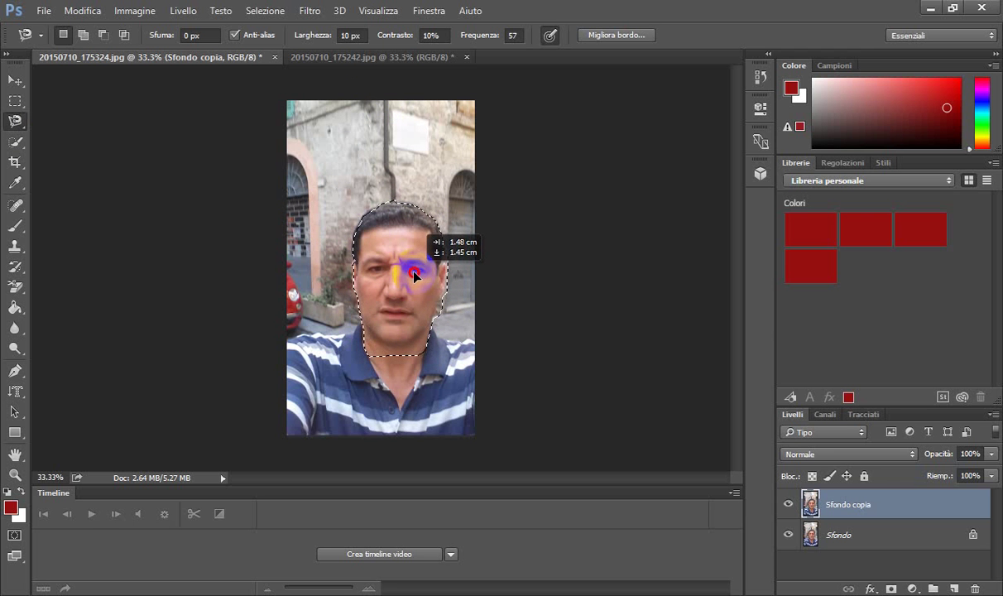
{"action": "mouse_move", "coordinate": [415, 276]}
{"action": "left_mouse_down"}
{"action": "mouse_move", "coordinate": [391, 134]}
{"action": "mouse_move", "coordinate": [358, 98]}
{"action": "mouse_move", "coordinate": [206, 65]}
{"action": "left_mouse_up"}
{"action": "left_click", "coordinate": [14, 81]}
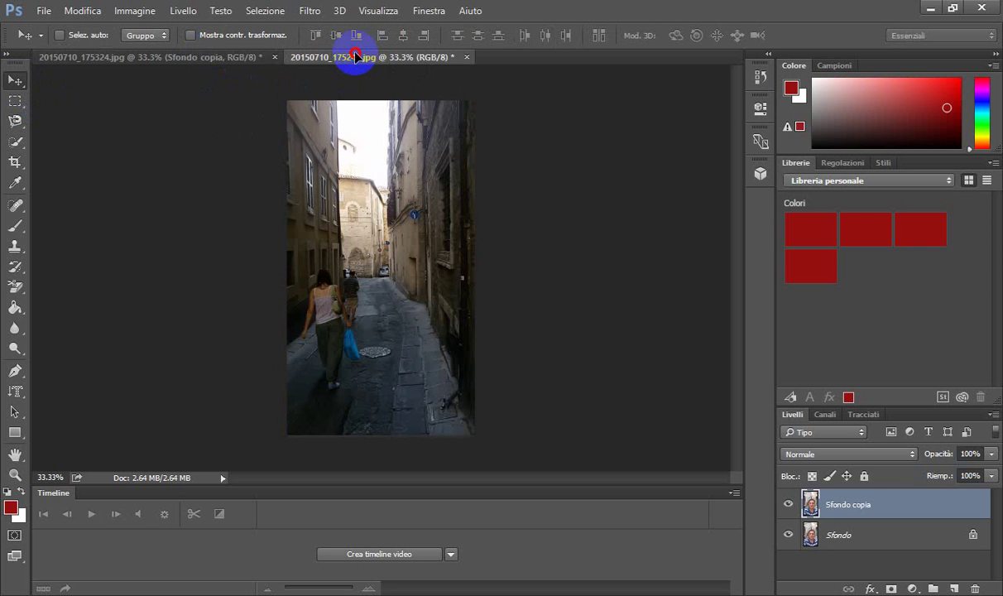
Drop the face into the alley photo as Livello 1, raise it, and blend it with Luce lineare.
{"action": "mouse_move", "coordinate": [354, 55]}
{"action": "left_mouse_down"}
{"action": "mouse_move", "coordinate": [390, 285]}
{"action": "mouse_move", "coordinate": [384, 175]}
{"action": "mouse_move", "coordinate": [370, 226]}
{"action": "mouse_move", "coordinate": [410, 305]}
{"action": "mouse_move", "coordinate": [405, 291]}
{"action": "left_mouse_up"}
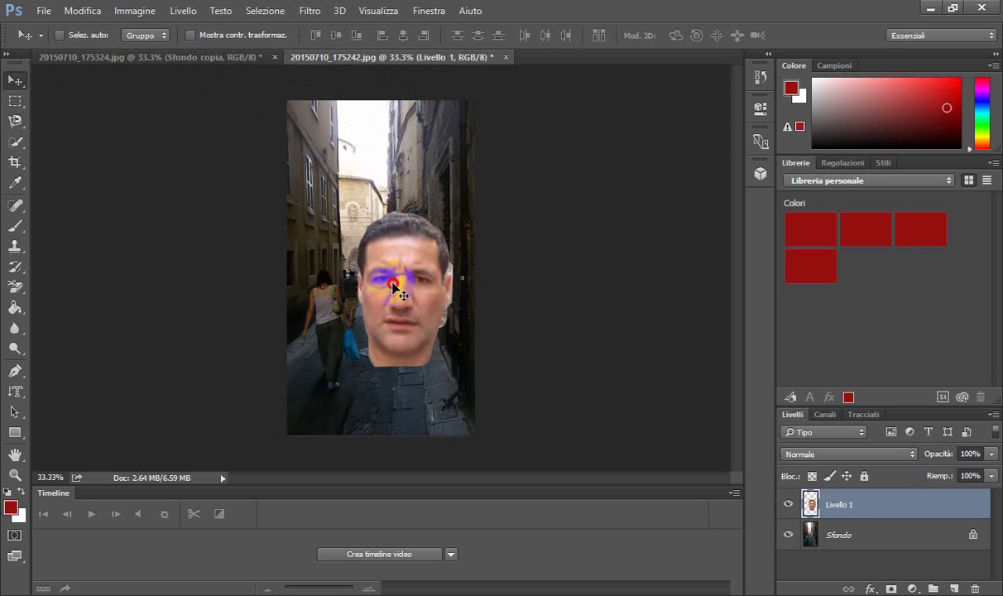
{"action": "mouse_move", "coordinate": [394, 284]}
{"action": "left_mouse_down"}
{"action": "mouse_move", "coordinate": [398, 197]}
{"action": "mouse_move", "coordinate": [358, 197]}
{"action": "mouse_move", "coordinate": [369, 168]}
{"action": "mouse_move", "coordinate": [365, 182]}
{"action": "left_mouse_up"}
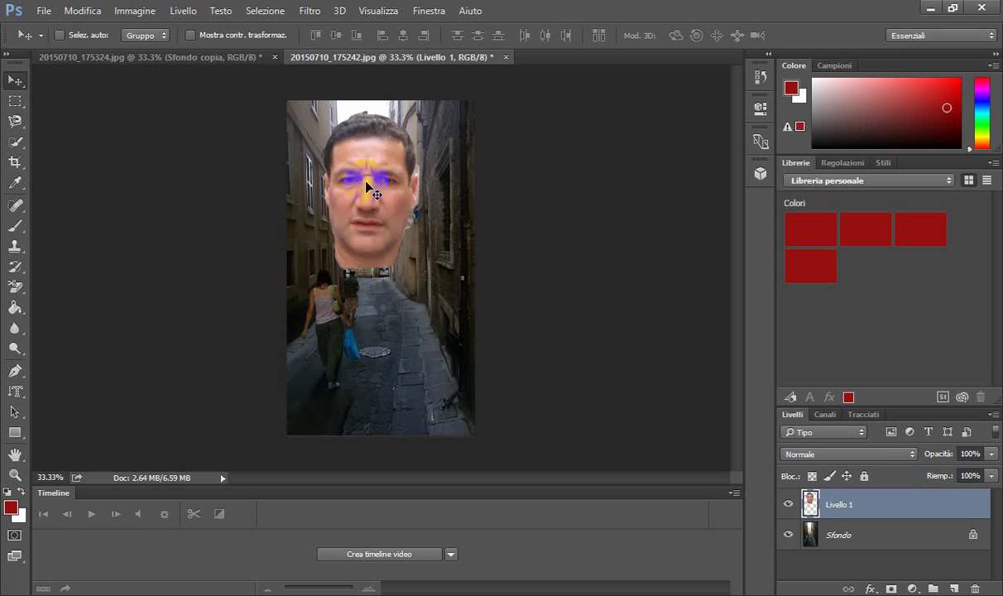
{"action": "left_click", "coordinate": [831, 455]}
{"action": "left_click", "coordinate": [832, 332]}
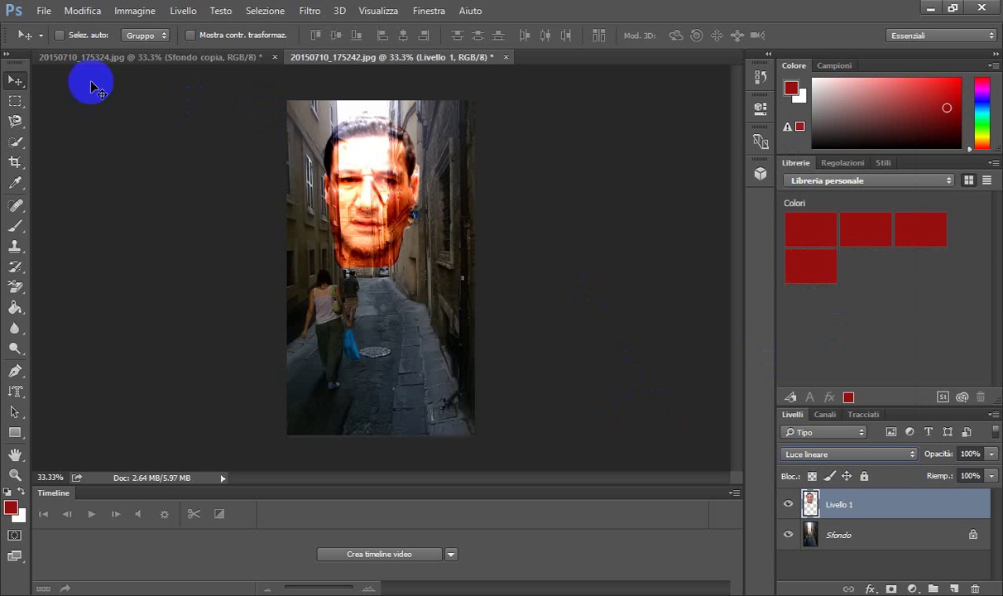
Quick-export the alley composite as the PNG 20150710_175242.png.
{"action": "left_click", "coordinate": [43, 9]}
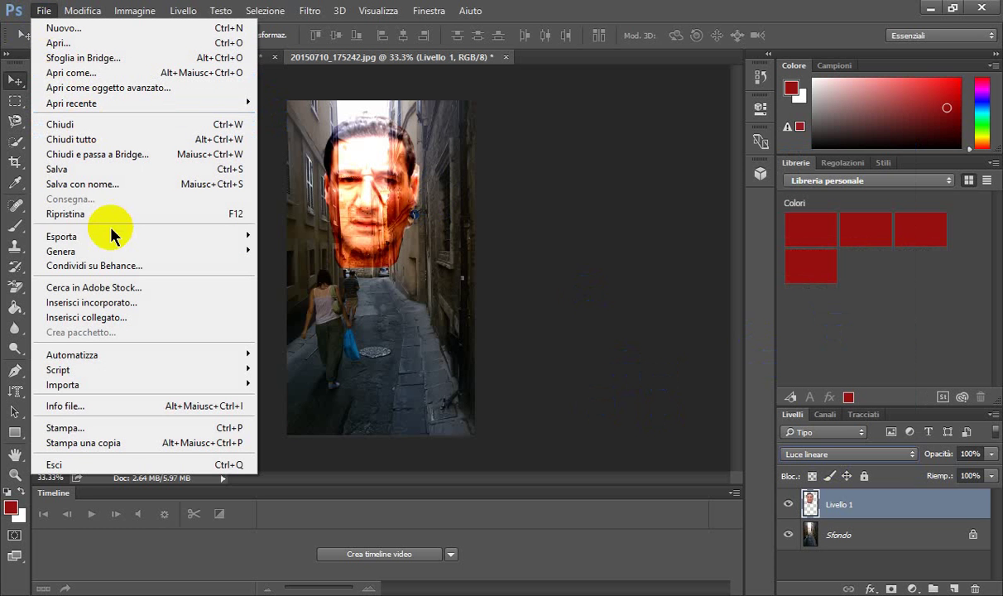
{"action": "mouse_move", "coordinate": [62, 236]}
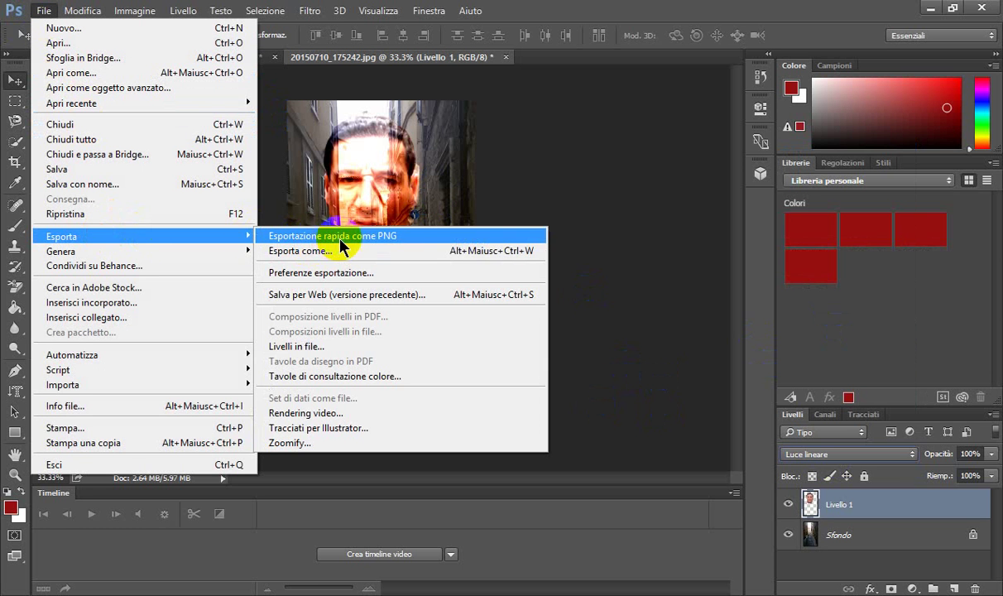
{"action": "left_click", "coordinate": [348, 237]}
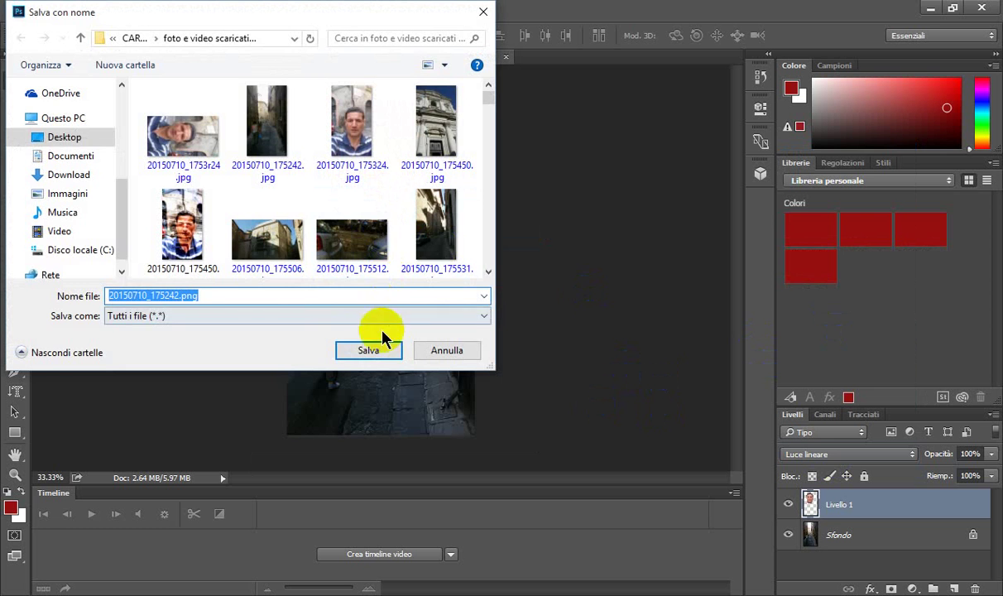
{"action": "left_click", "coordinate": [379, 352]}
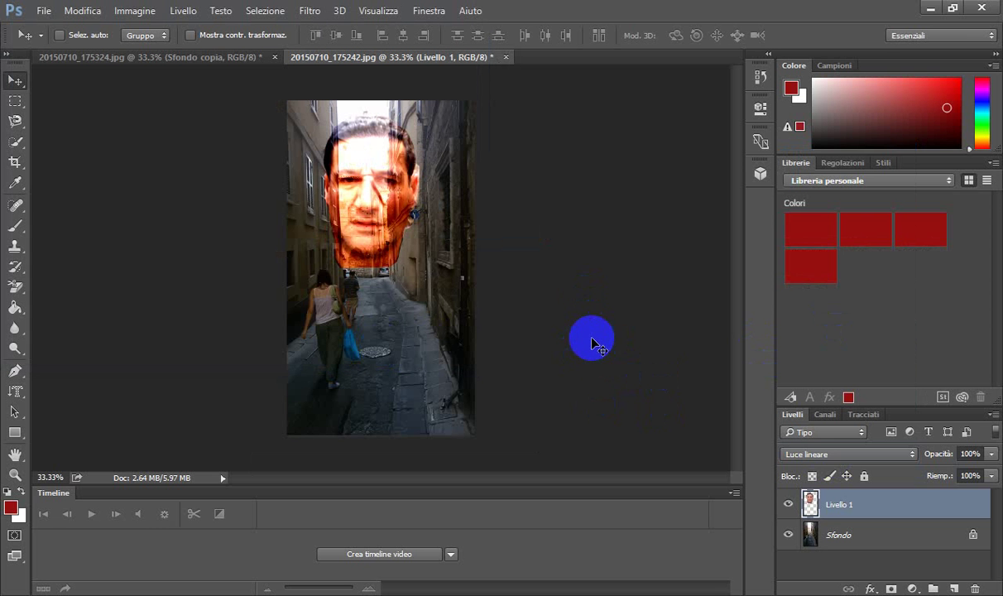
Zoom in to inspect the blended face, then zoom back out.
{"action": "key", "text": "ctrl+plus"}
{"action": "key", "text": "ctrl+plus"}
{"action": "key", "text": "ctrl+plus"}
{"action": "key", "text": "ctrl+plus"}
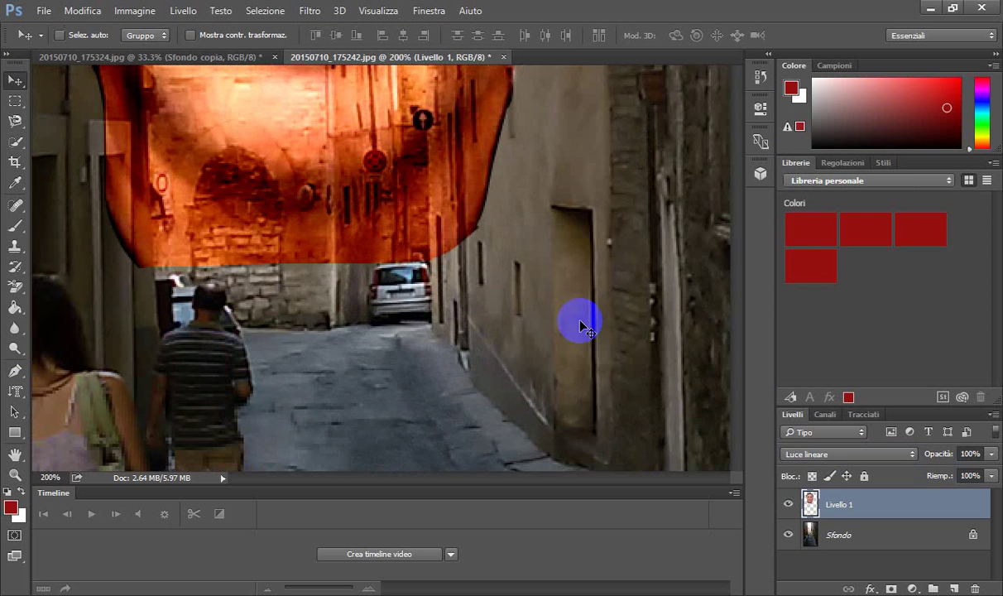
{"action": "scroll", "coordinate": [293, 235], "scroll_direction": "up", "scroll_amount": 1}
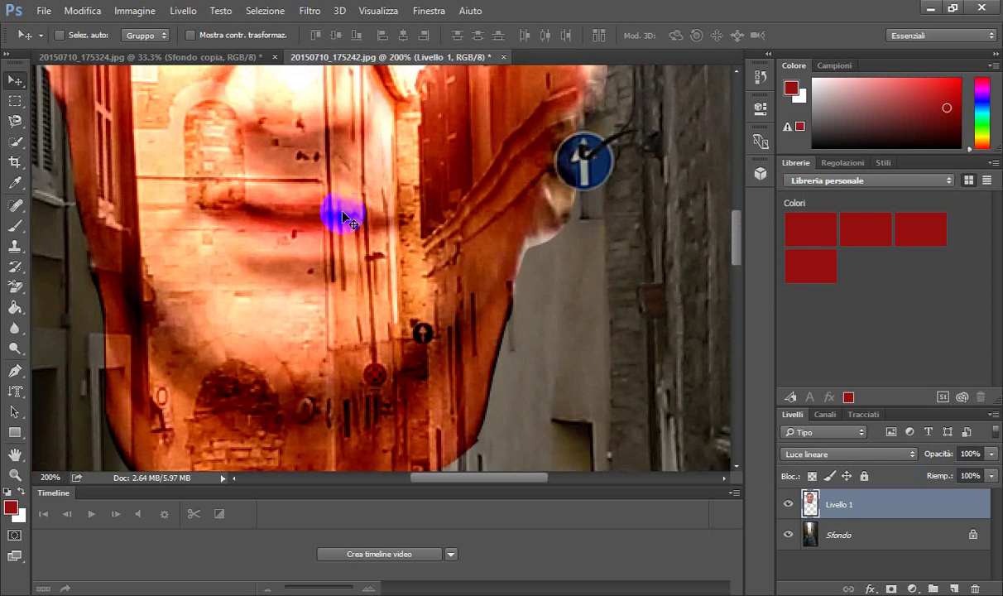
{"action": "scroll", "coordinate": [336, 215], "scroll_direction": "up", "scroll_amount": 3}
{"action": "scroll", "coordinate": [344, 217], "scroll_direction": "up", "scroll_amount": 2}
{"action": "scroll", "coordinate": [343, 215], "scroll_direction": "up", "scroll_amount": 2}
{"action": "scroll", "coordinate": [343, 215], "scroll_direction": "up", "scroll_amount": 1}
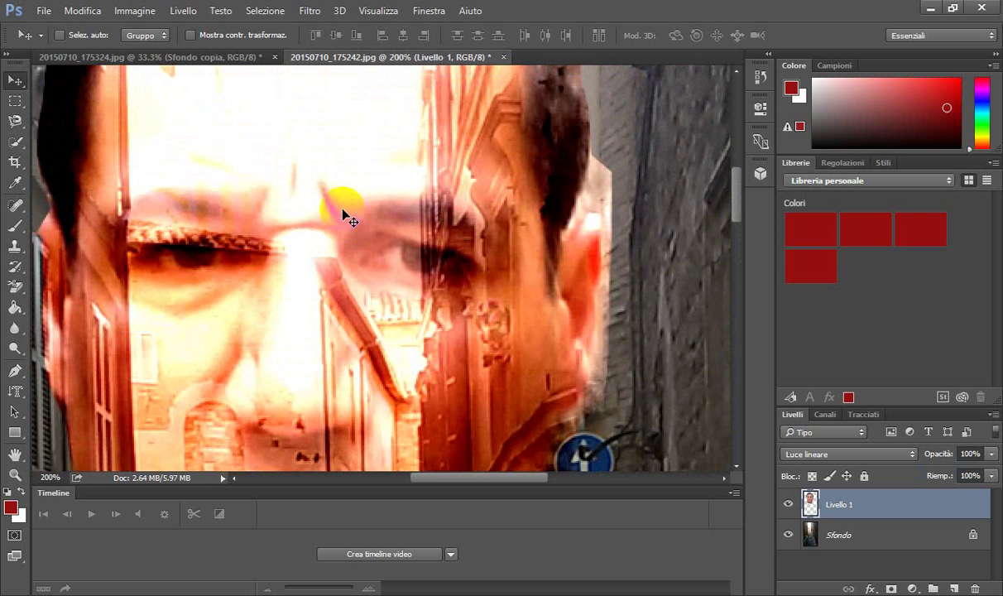
{"action": "scroll", "coordinate": [343, 215], "scroll_direction": "up", "scroll_amount": 2}
{"action": "scroll", "coordinate": [344, 215], "scroll_direction": "up", "scroll_amount": 2}
{"action": "scroll", "coordinate": [343, 216], "scroll_direction": "up", "scroll_amount": 2}
{"action": "scroll", "coordinate": [343, 216], "scroll_direction": "up", "scroll_amount": 1}
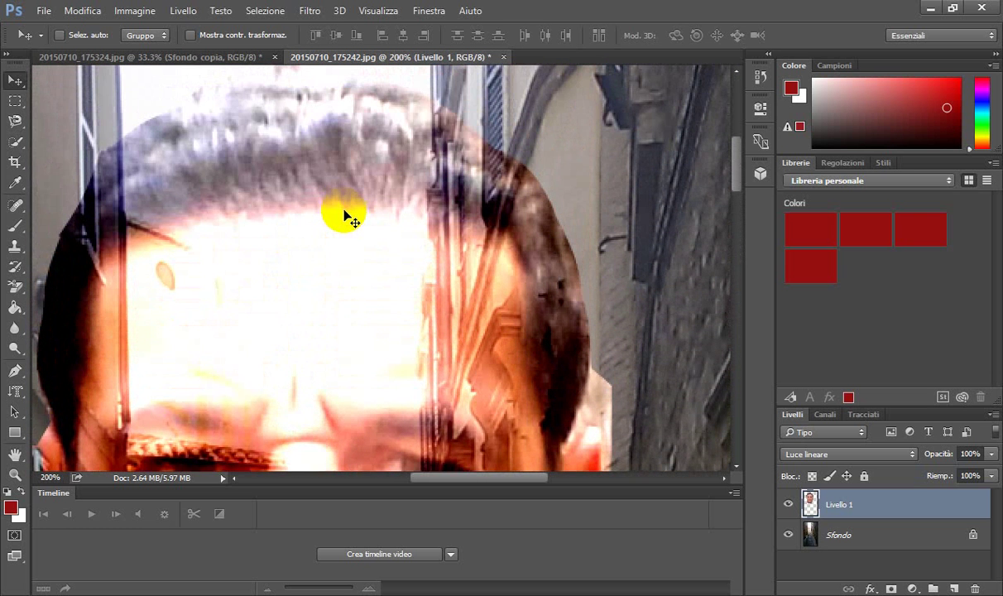
{"action": "scroll", "coordinate": [348, 217], "scroll_direction": "down", "scroll_amount": 2}
{"action": "scroll", "coordinate": [347, 213], "scroll_direction": "down", "scroll_amount": 1}
{"action": "scroll", "coordinate": [347, 215], "scroll_direction": "down", "scroll_amount": 1}
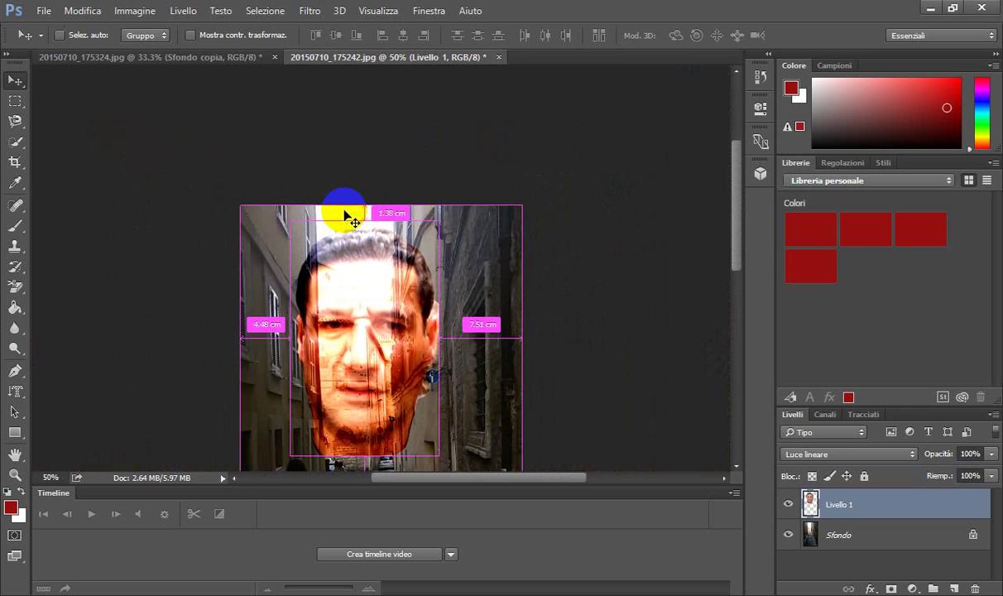
{"action": "scroll", "coordinate": [354, 214], "scroll_direction": "down", "scroll_amount": 1}
{"action": "scroll", "coordinate": [364, 211], "scroll_direction": "down", "scroll_amount": 2}
{"action": "scroll", "coordinate": [368, 212], "scroll_direction": "down", "scroll_amount": 2}
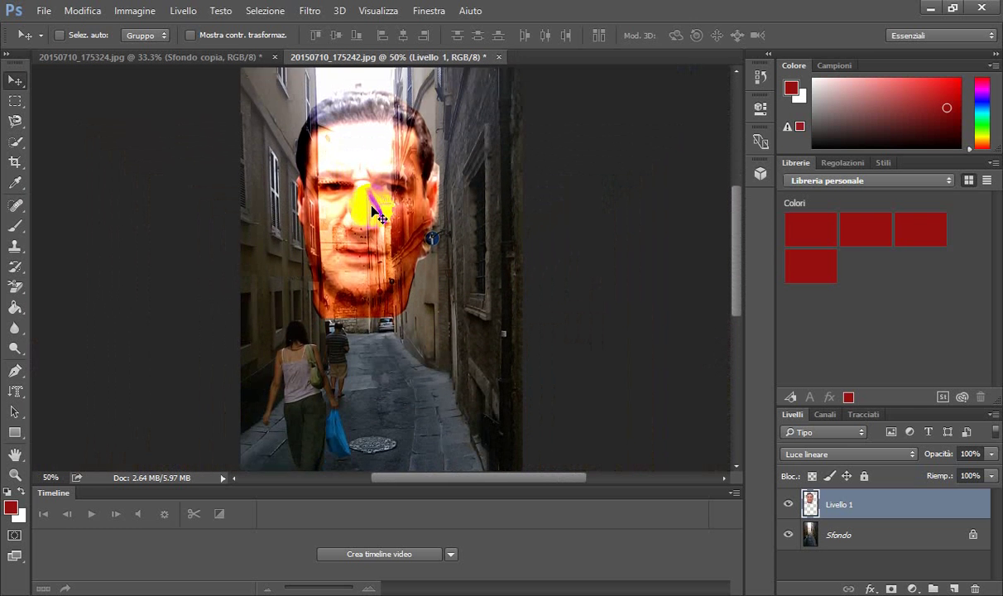
{"action": "scroll", "coordinate": [375, 213], "scroll_direction": "down", "scroll_amount": 1}
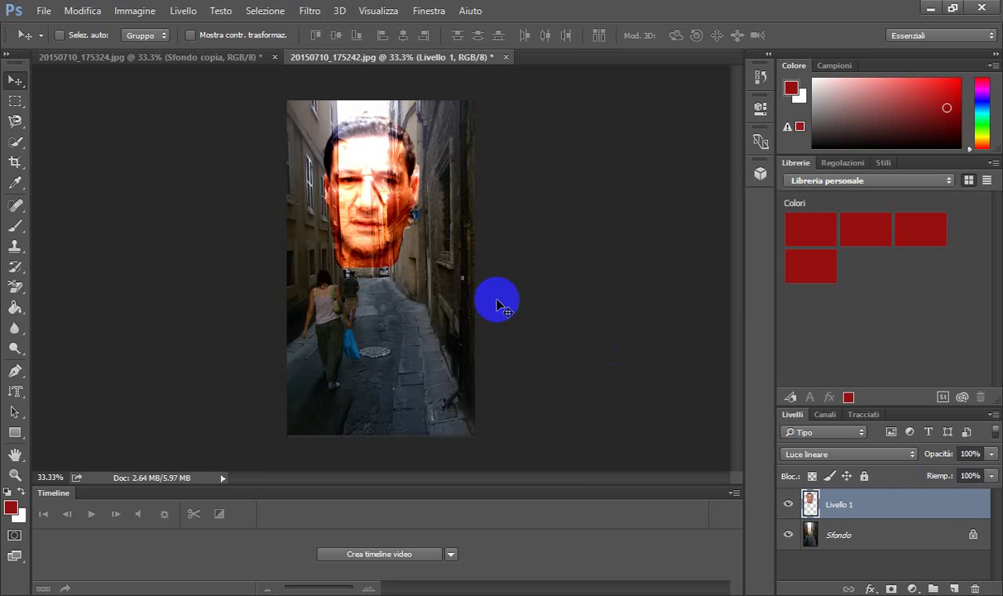
{"action": "left_click", "coordinate": [368, 189]}
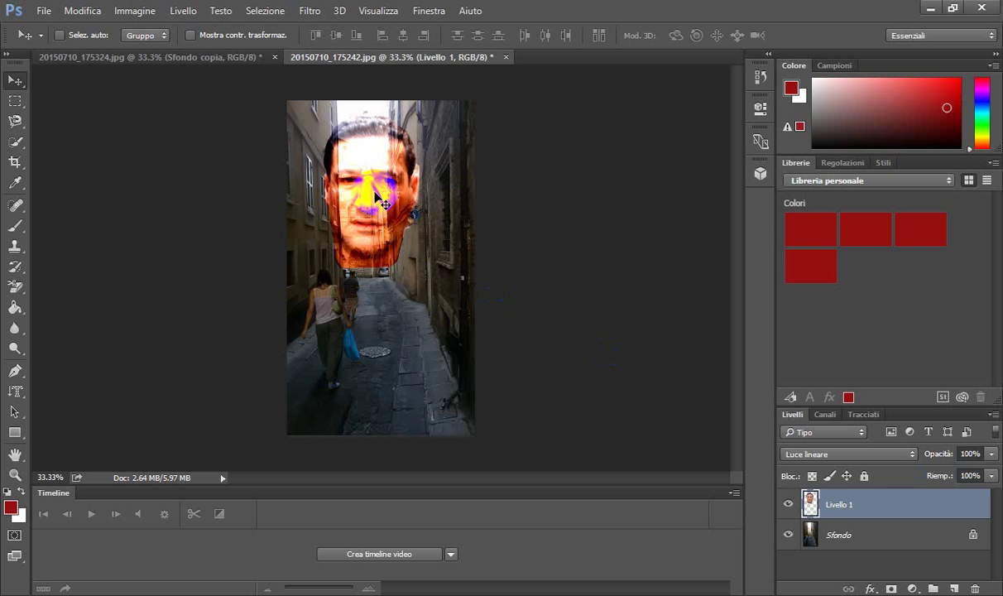
{"action": "left_click", "coordinate": [414, 172]}
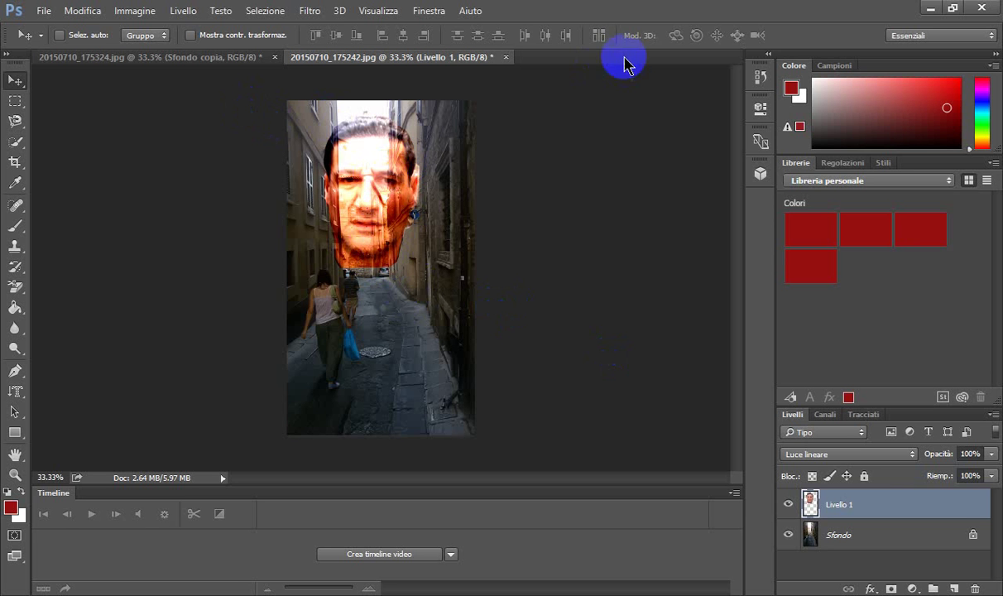
{"action": "left_click", "coordinate": [44, 13]}
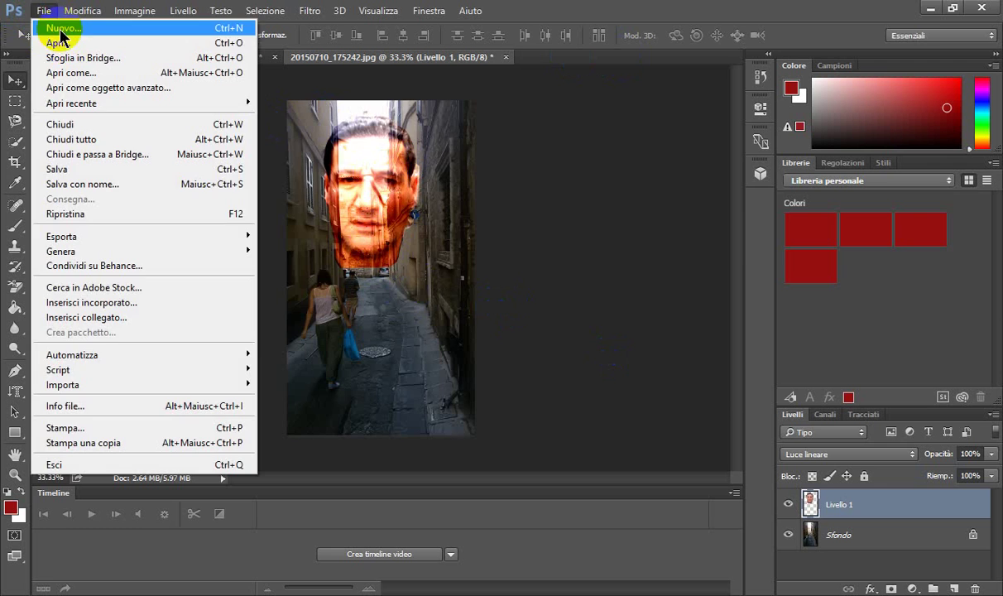
Create a new document 'LUIGI33', 50 × 25 cm at 155 px/cm with a pink background.
{"action": "left_click", "coordinate": [30, 27]}
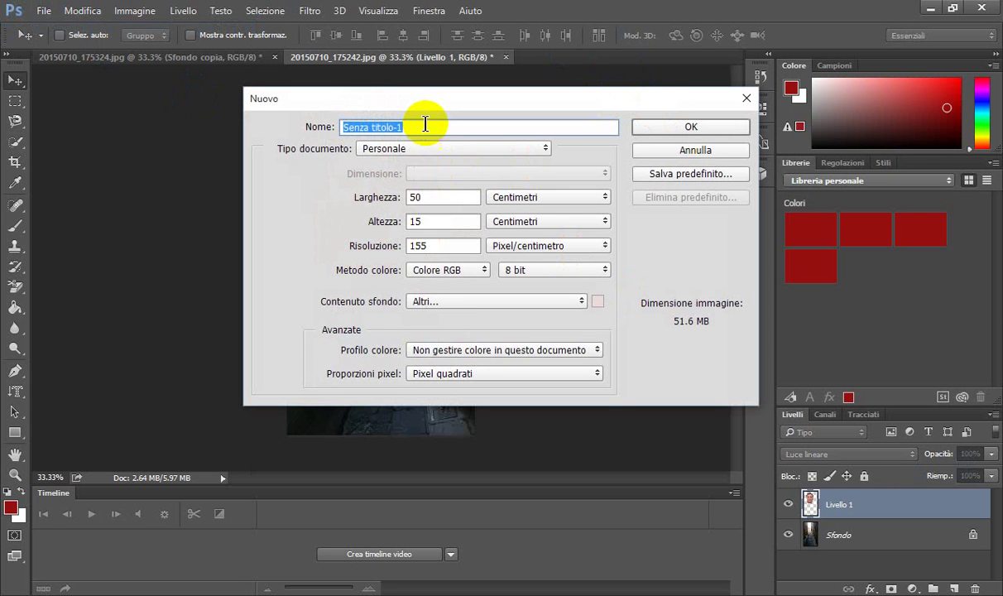
{"action": "type", "text": "LUIGI"}
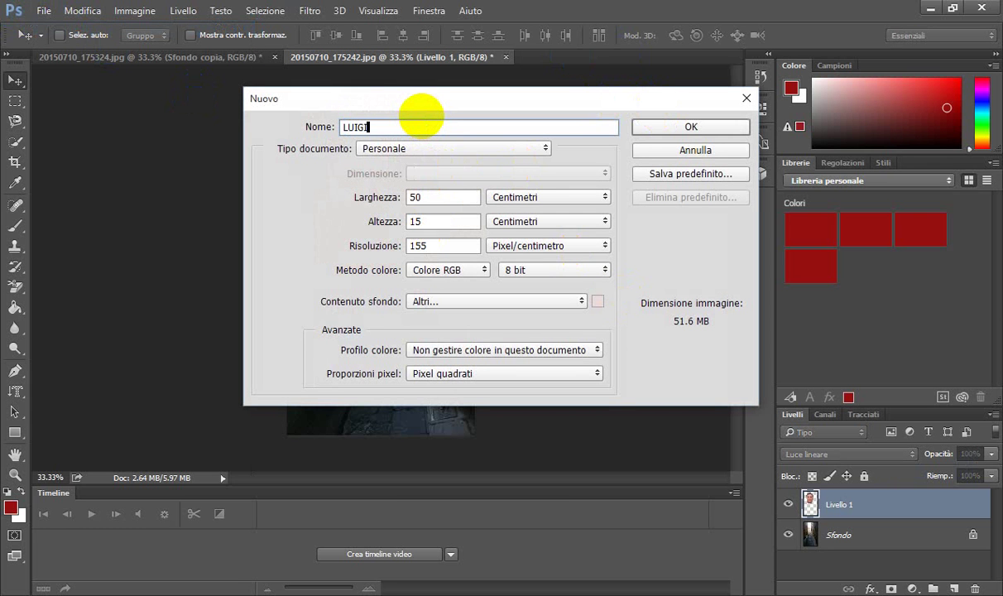
{"action": "type", "text": "33"}
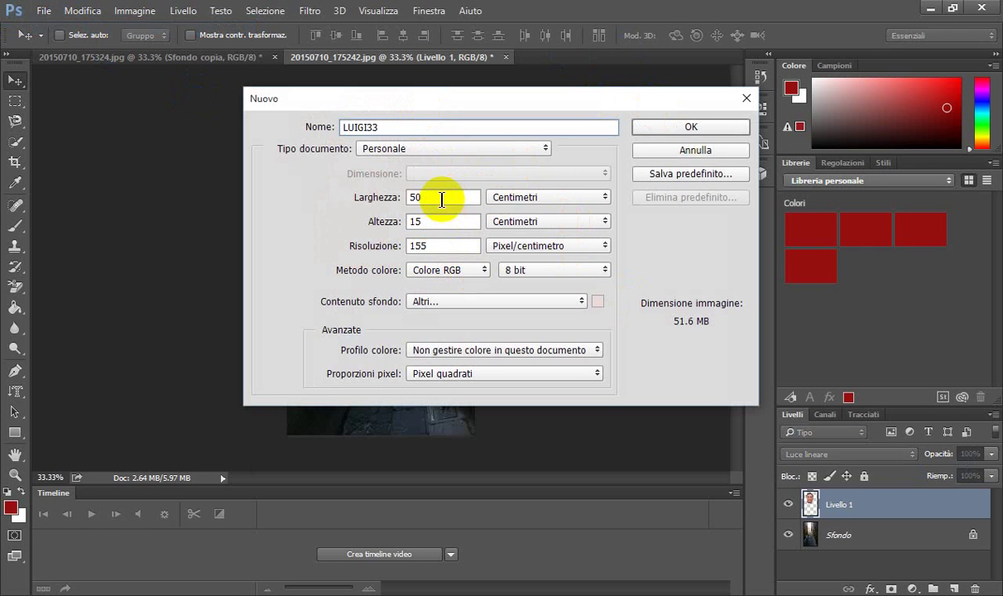
{"action": "double_click", "coordinate": [415, 221]}
{"action": "type", "text": "2"}
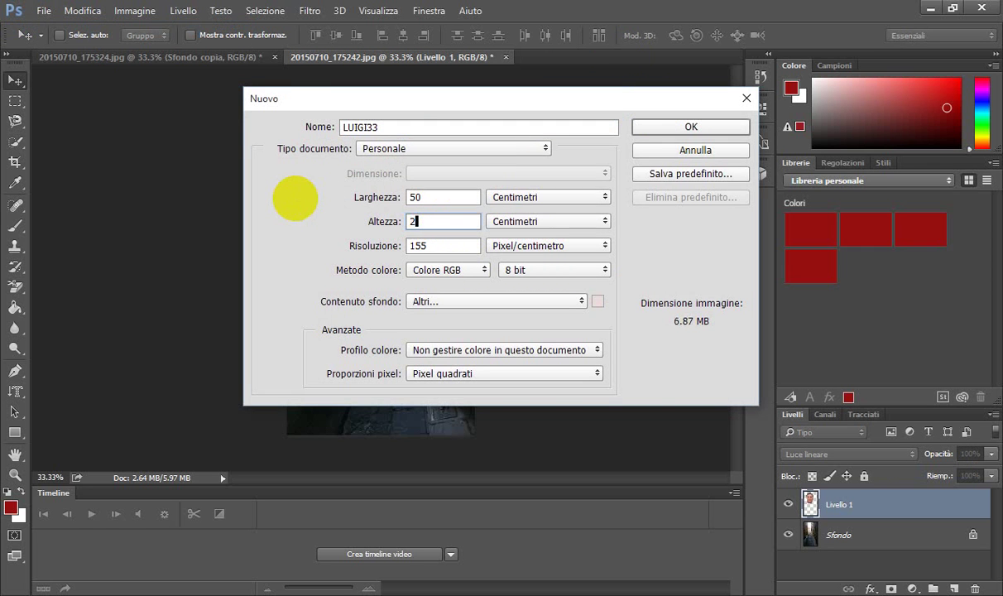
{"action": "type", "text": "5"}
{"action": "left_click", "coordinate": [674, 129]}
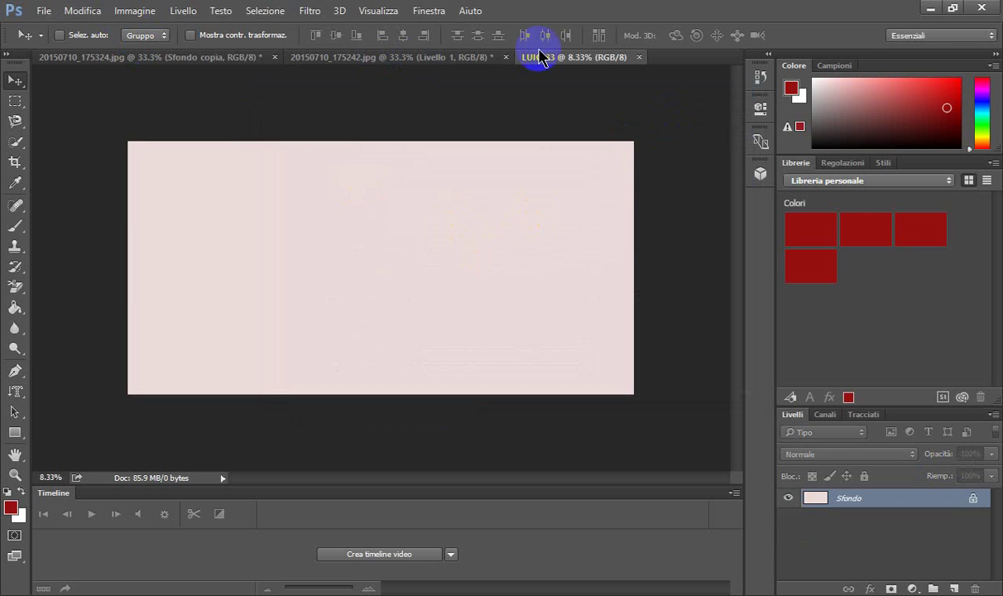
Copy the alley photo's face layer Livello 1 into LUIGI33 near its upper-left corner.
{"action": "left_click", "coordinate": [422, 57]}
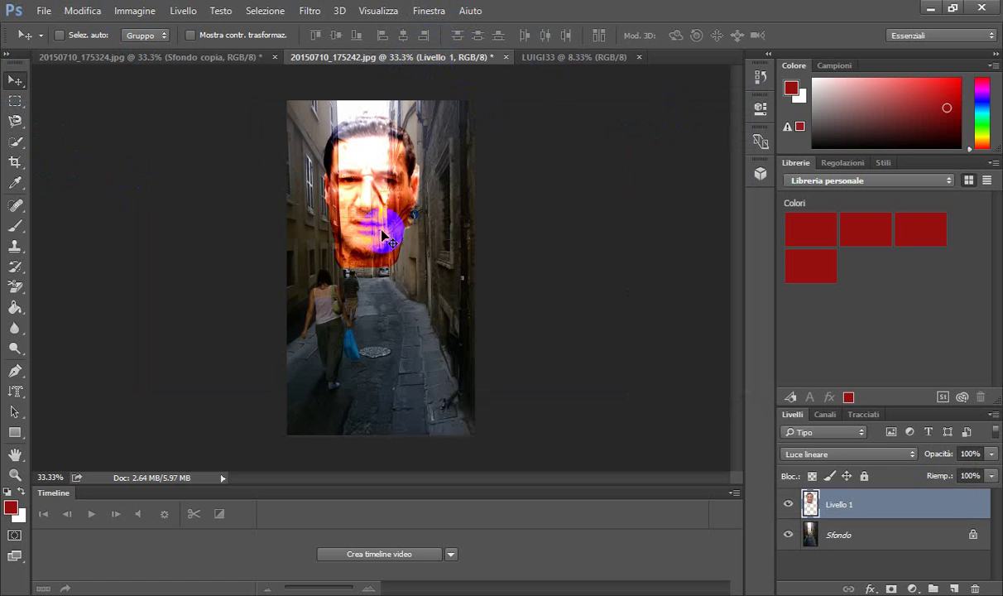
{"action": "mouse_move", "coordinate": [383, 235]}
{"action": "left_mouse_down"}
{"action": "mouse_move", "coordinate": [581, 47]}
{"action": "mouse_move", "coordinate": [275, 234]}
{"action": "mouse_move", "coordinate": [179, 221]}
{"action": "left_mouse_up"}
{"action": "key", "text": "ctrl+plus"}
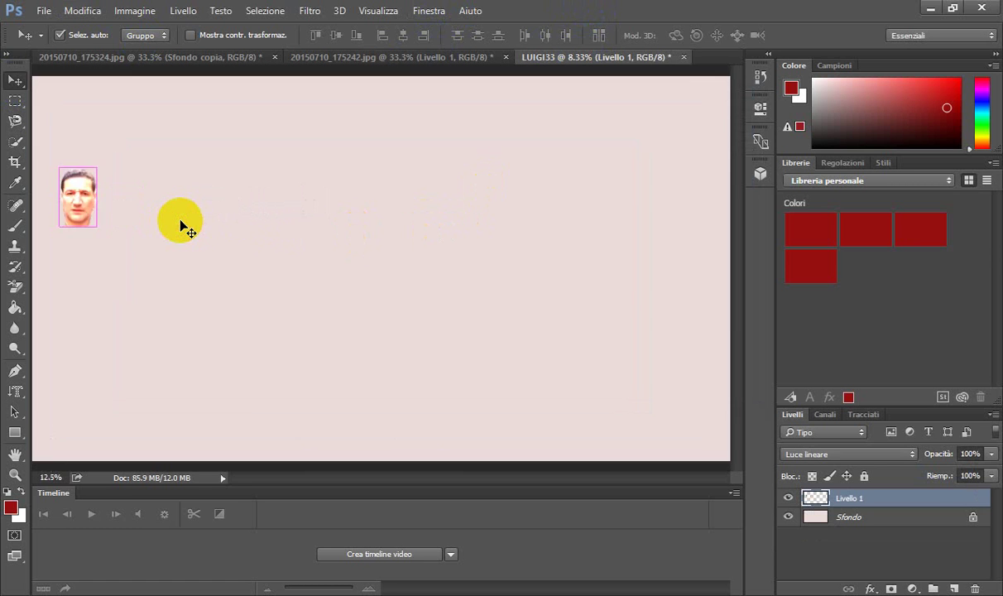
{"action": "key", "text": "ctrl+minus"}
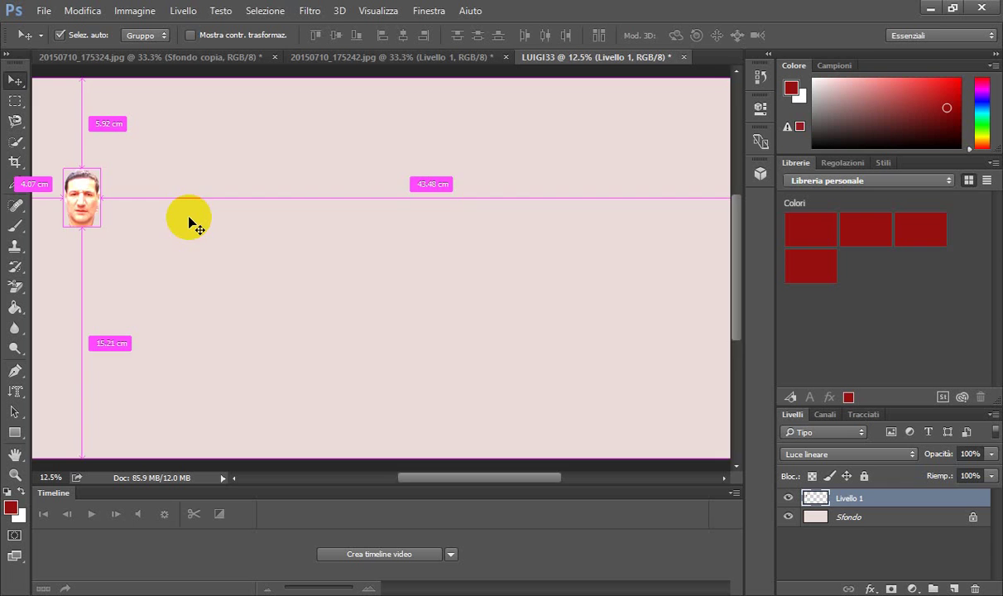
{"action": "key", "text": "ctrl+minus"}
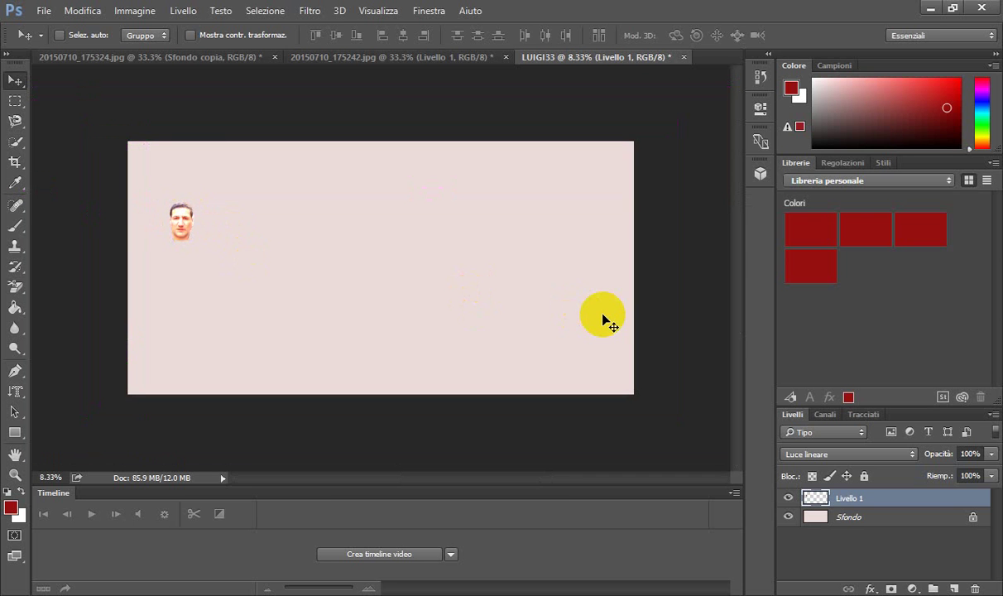
{"action": "left_click", "coordinate": [128, 12]}
{"action": "mouse_move", "coordinate": [166, 154]}
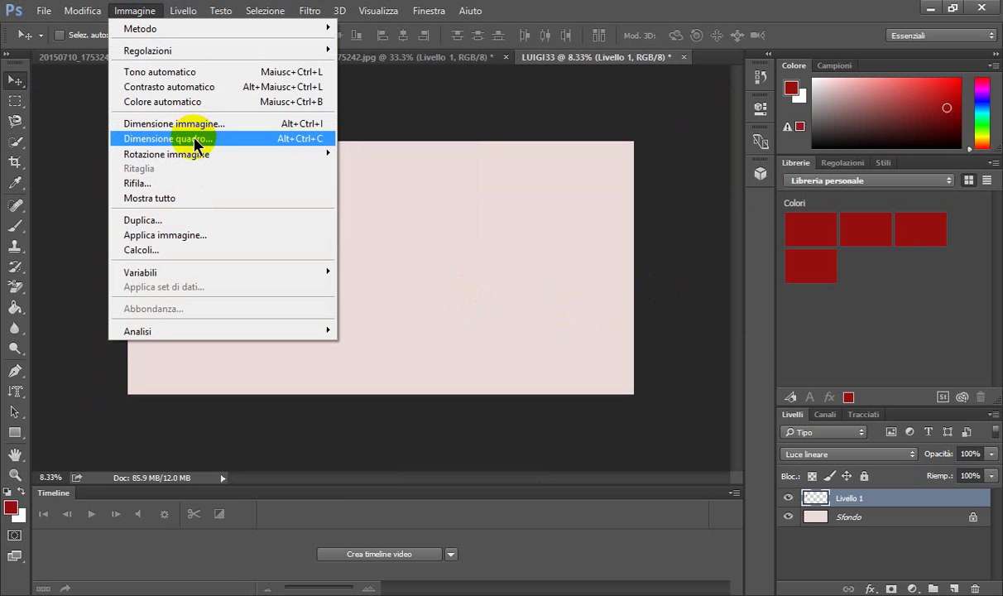
Widen the LUIGI33 canvas to 55 × 25 cm with Dimensione quadro.
{"action": "left_click", "coordinate": [205, 143]}
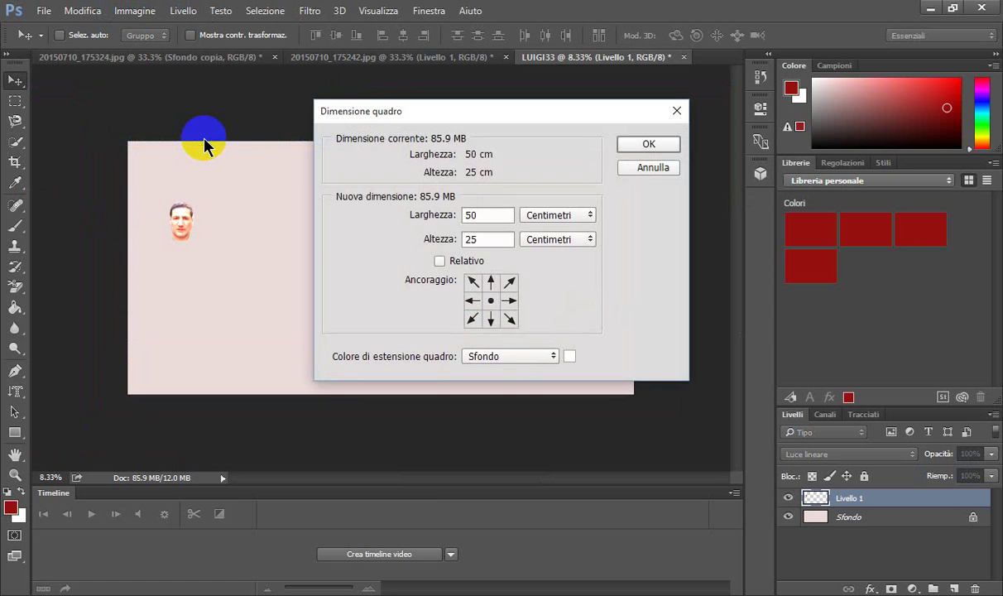
{"action": "double_click", "coordinate": [483, 215]}
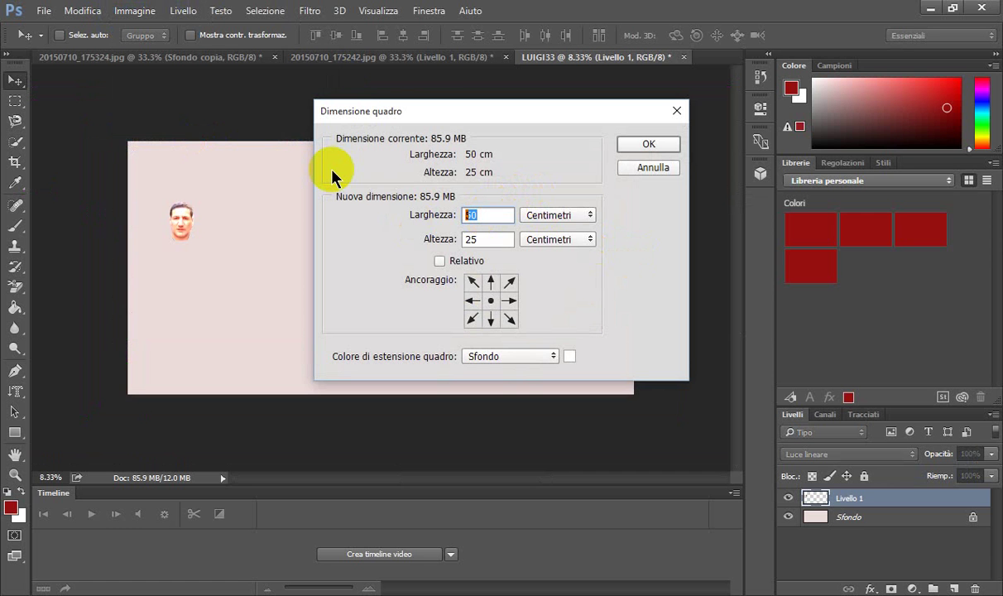
{"action": "type", "text": "5"}
{"action": "left_click", "coordinate": [649, 144]}
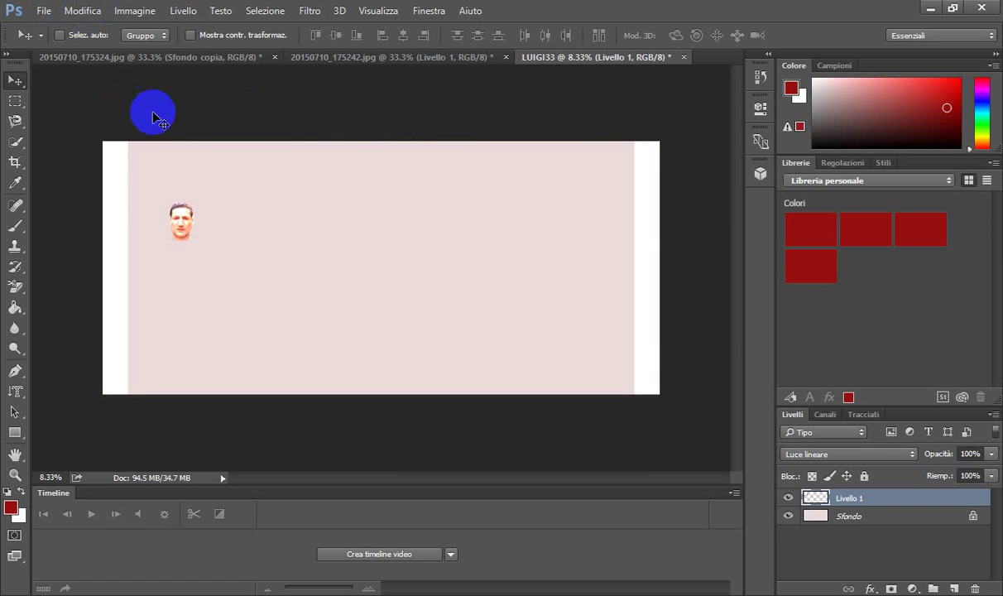
{"action": "left_click_drag", "start_coordinate": [204, 229], "coordinate": [172, 220]}
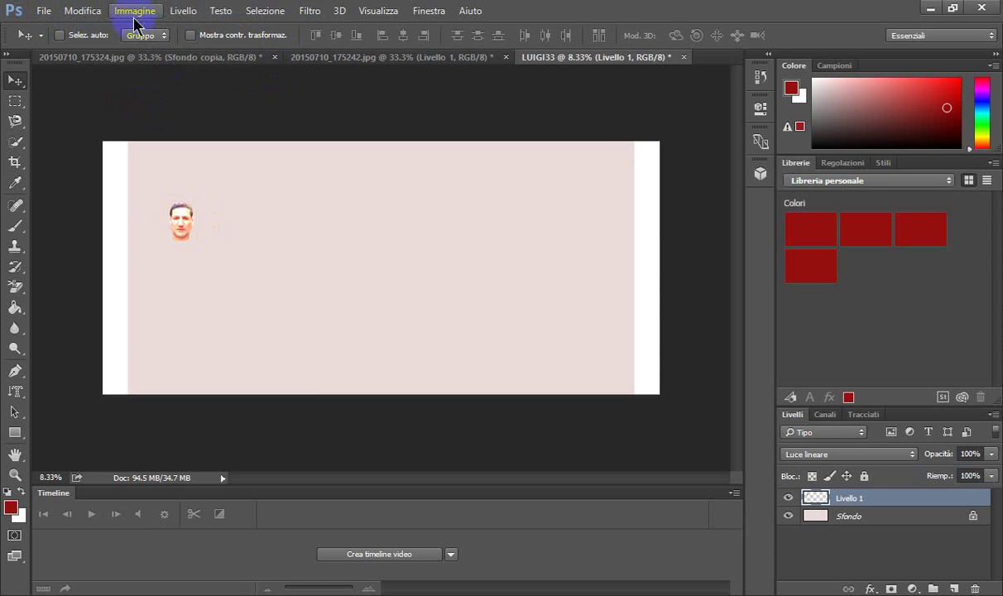
Drag the selfie's face selection onto LUIGI33 as Livello 2, right of the first face.
{"action": "left_click", "coordinate": [166, 57]}
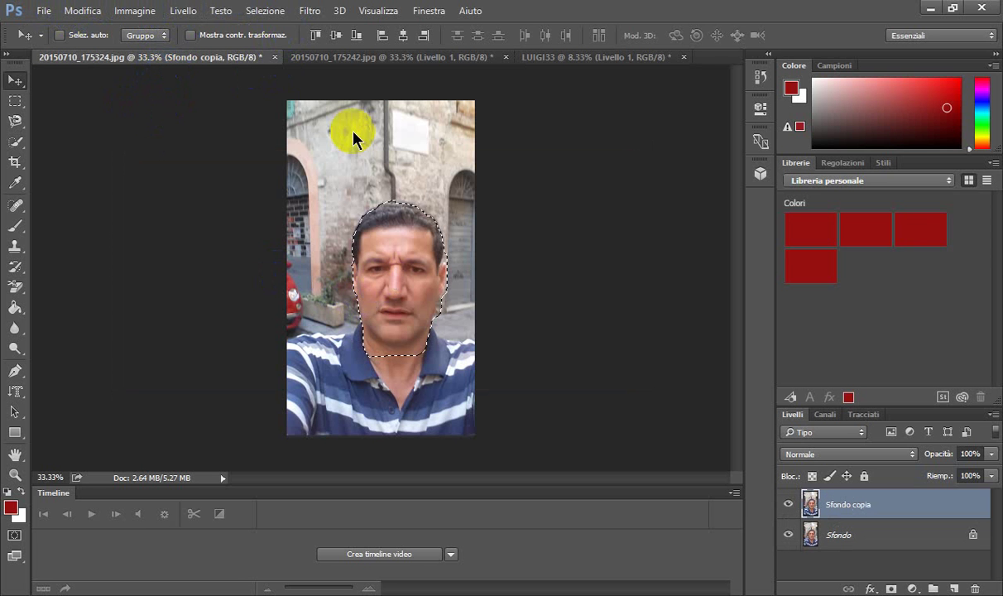
{"action": "left_click_drag", "start_coordinate": [354, 139], "coordinate": [197, 27]}
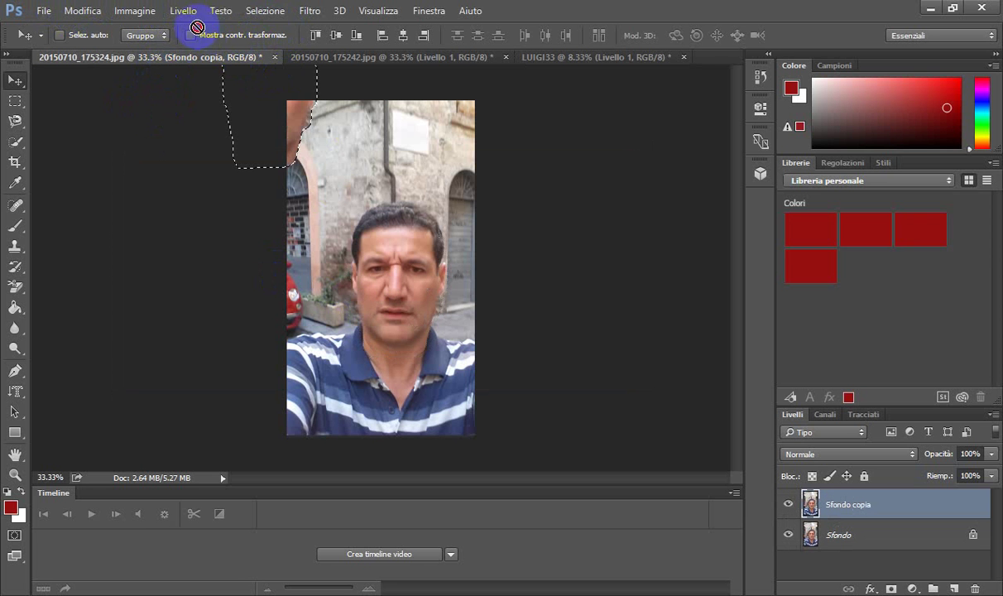
{"action": "mouse_move", "coordinate": [197, 27]}
{"action": "left_mouse_down"}
{"action": "mouse_move", "coordinate": [471, 267]}
{"action": "mouse_move", "coordinate": [289, 215]}
{"action": "mouse_move", "coordinate": [228, 223]}
{"action": "left_mouse_up"}
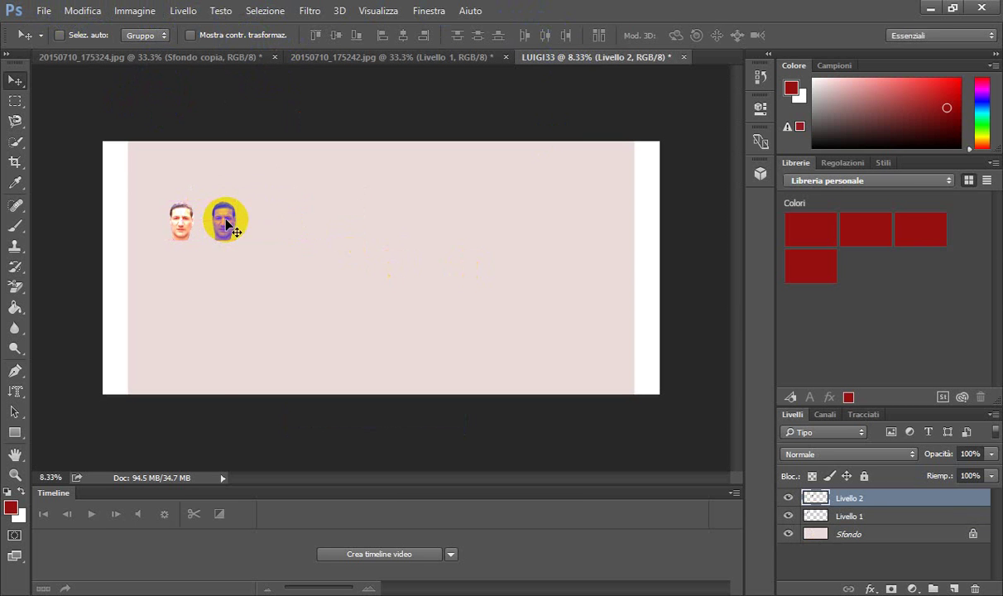
{"action": "key", "text": "ctrl+plus"}
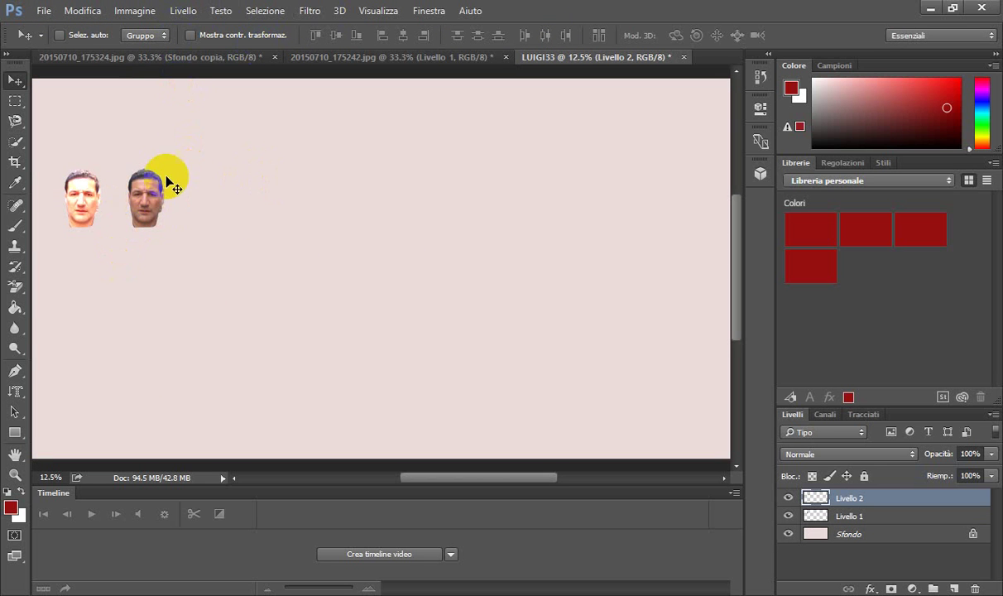
Inspect the selfie face with its selection briefly cleared and restored, then return to the alley composite.
{"action": "left_click", "coordinate": [247, 58]}
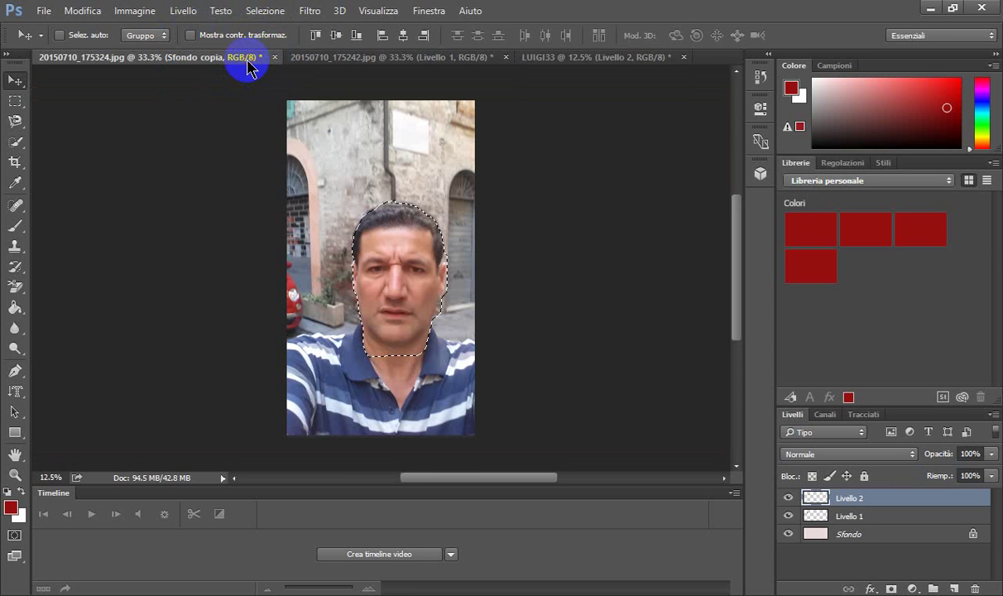
{"action": "left_click", "coordinate": [391, 285]}
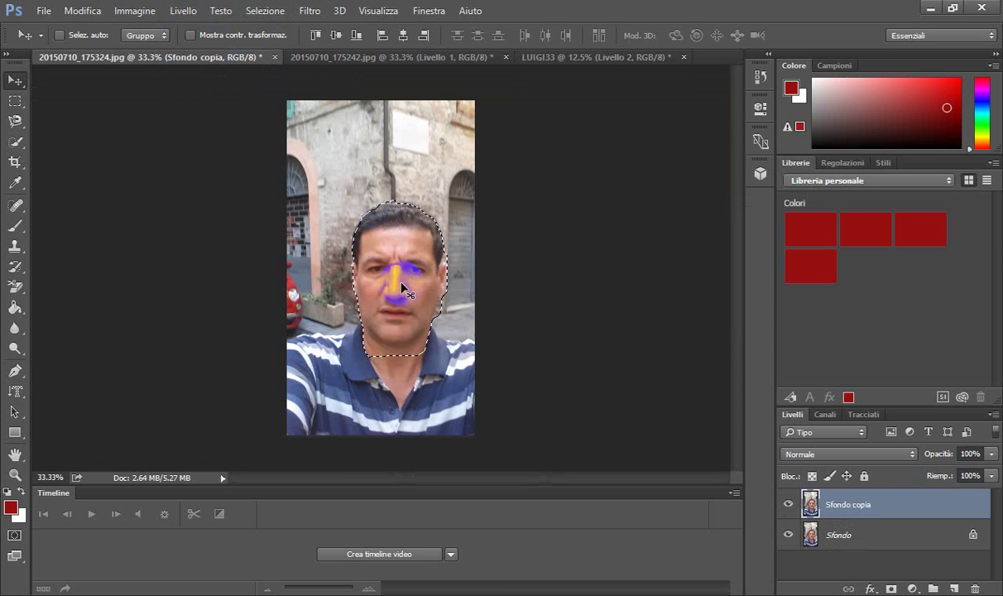
{"action": "key", "text": "ctrl+d"}
{"action": "key", "text": "ctrl+plus"}
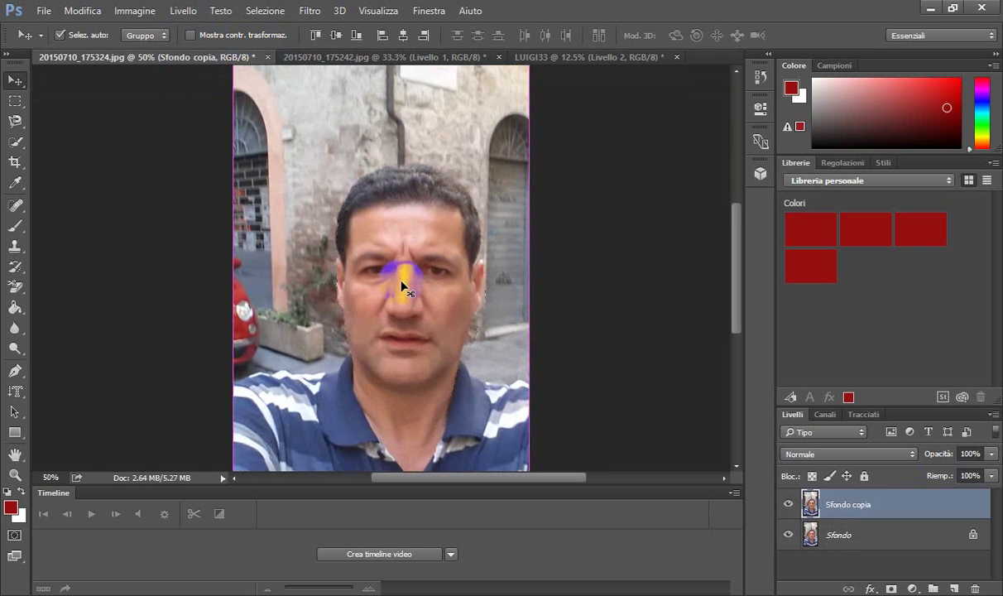
{"action": "scroll", "coordinate": [401, 285], "scroll_direction": "up", "scroll_amount": 1}
{"action": "scroll", "coordinate": [401, 286], "scroll_direction": "up", "scroll_amount": 2}
{"action": "scroll", "coordinate": [401, 286], "scroll_direction": "up", "scroll_amount": 1}
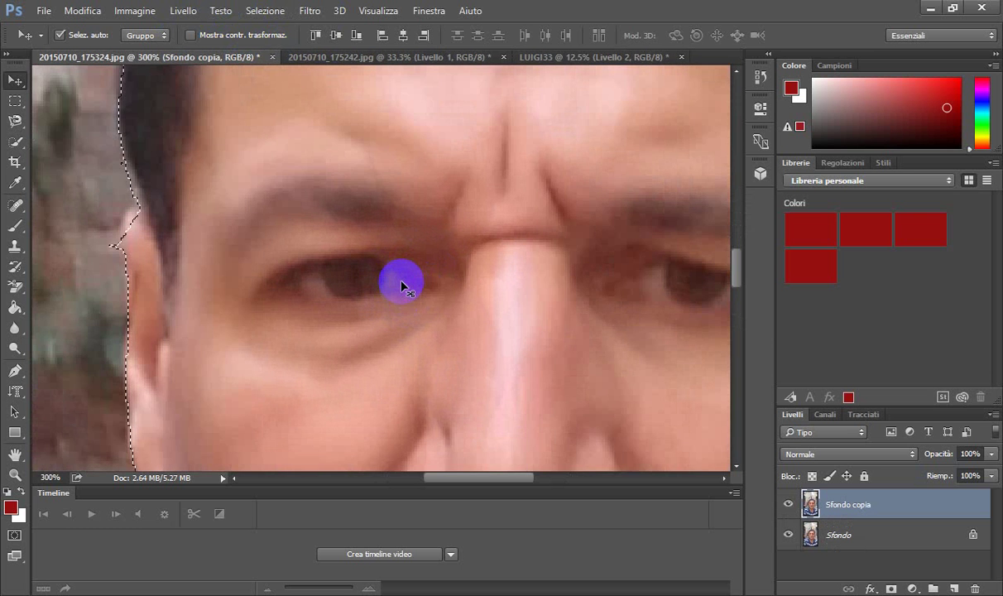
{"action": "scroll", "coordinate": [401, 285], "scroll_direction": "down", "scroll_amount": 2}
{"action": "scroll", "coordinate": [401, 286], "scroll_direction": "down", "scroll_amount": 1}
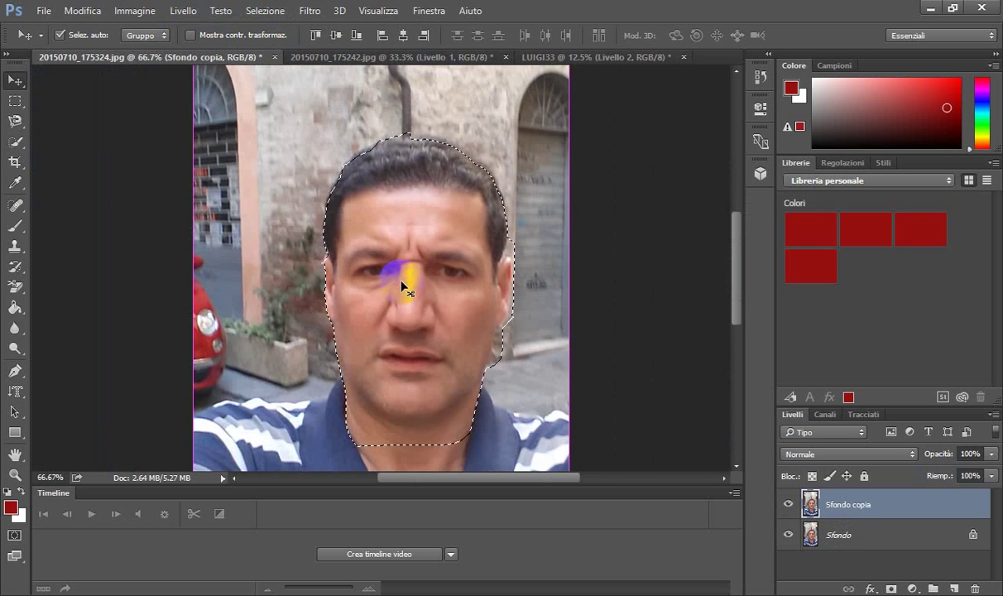
{"action": "scroll", "coordinate": [402, 285], "scroll_direction": "down", "scroll_amount": 1}
{"action": "key", "text": "ctrl+shift+d"}
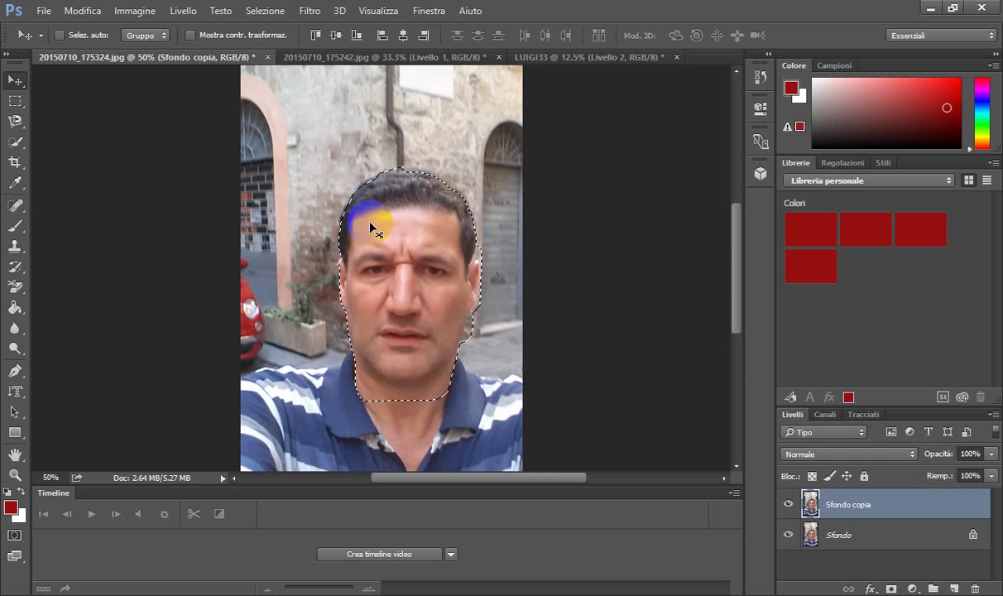
{"action": "left_click", "coordinate": [575, 58]}
{"action": "left_click", "coordinate": [397, 65]}
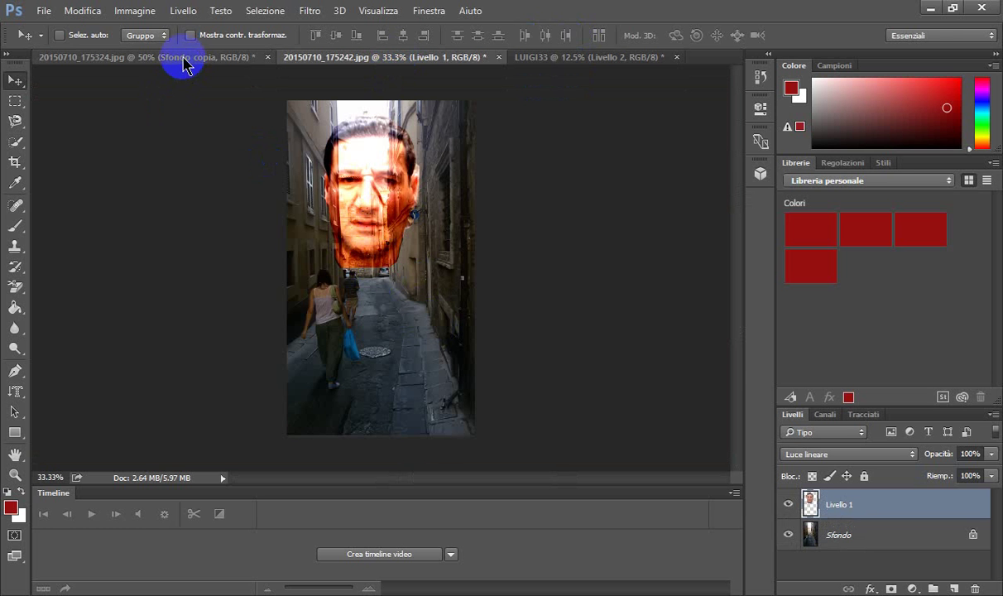
Browse the phone-photos folder in the Open dialog and open 20150710_175557.mp4.
{"action": "left_click", "coordinate": [43, 11]}
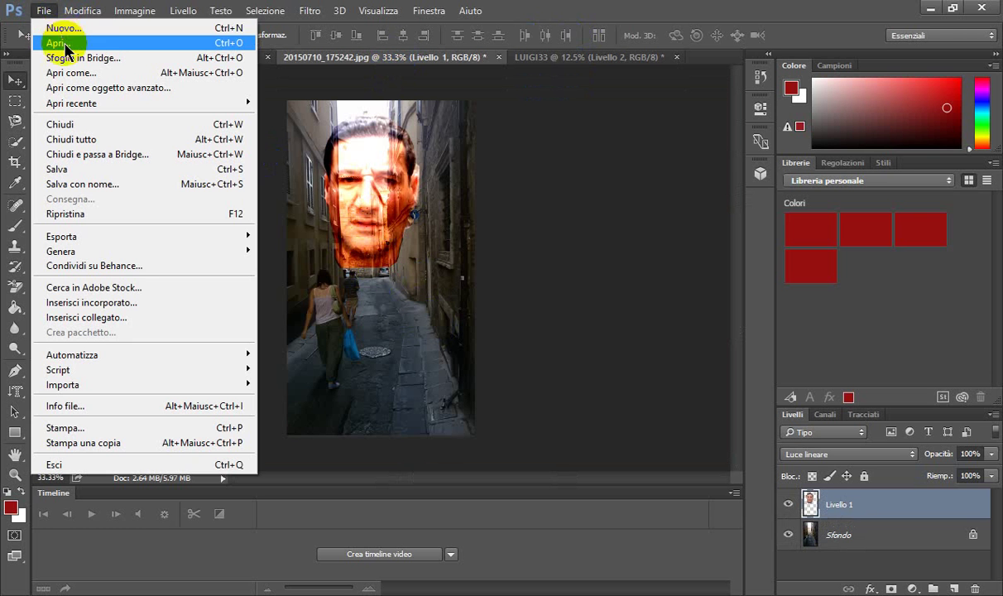
{"action": "left_click", "coordinate": [63, 45]}
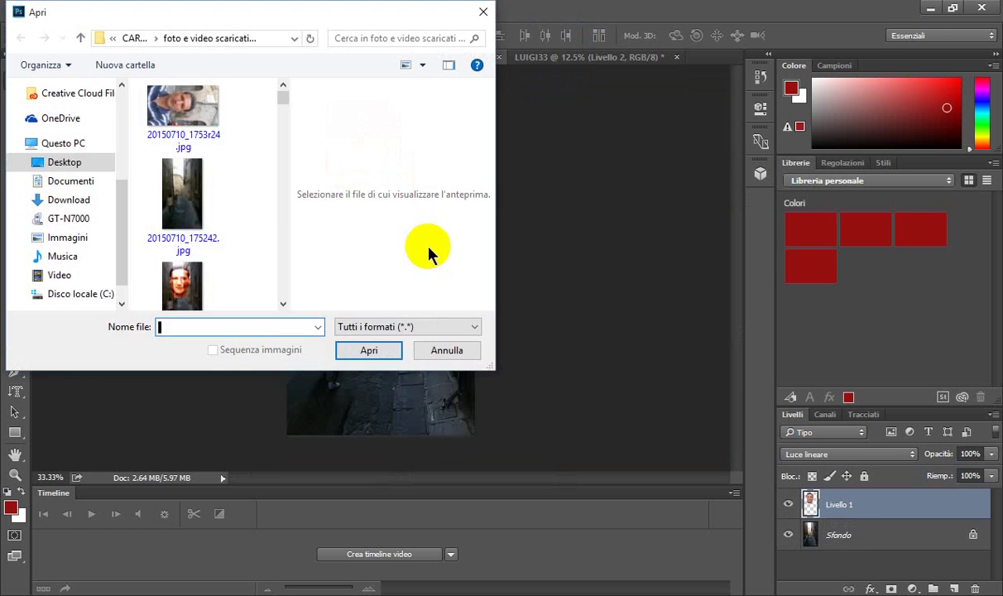
{"action": "left_click", "coordinate": [196, 186]}
{"action": "scroll", "coordinate": [197, 186], "scroll_direction": "down", "scroll_amount": 2}
{"action": "scroll", "coordinate": [199, 186], "scroll_direction": "down", "scroll_amount": 1}
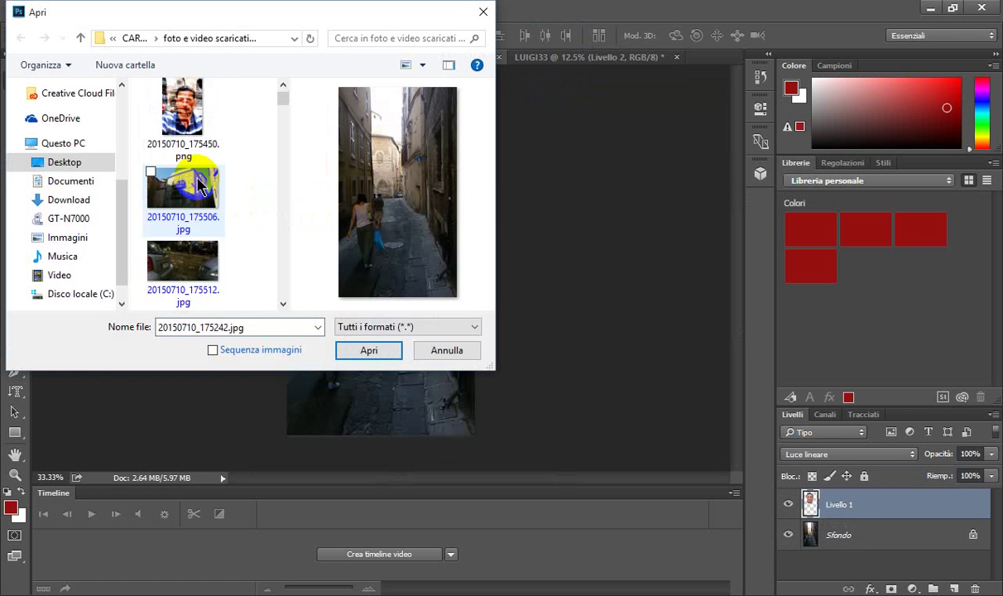
{"action": "scroll", "coordinate": [197, 187], "scroll_direction": "down", "scroll_amount": 2}
{"action": "scroll", "coordinate": [197, 186], "scroll_direction": "down", "scroll_amount": 1}
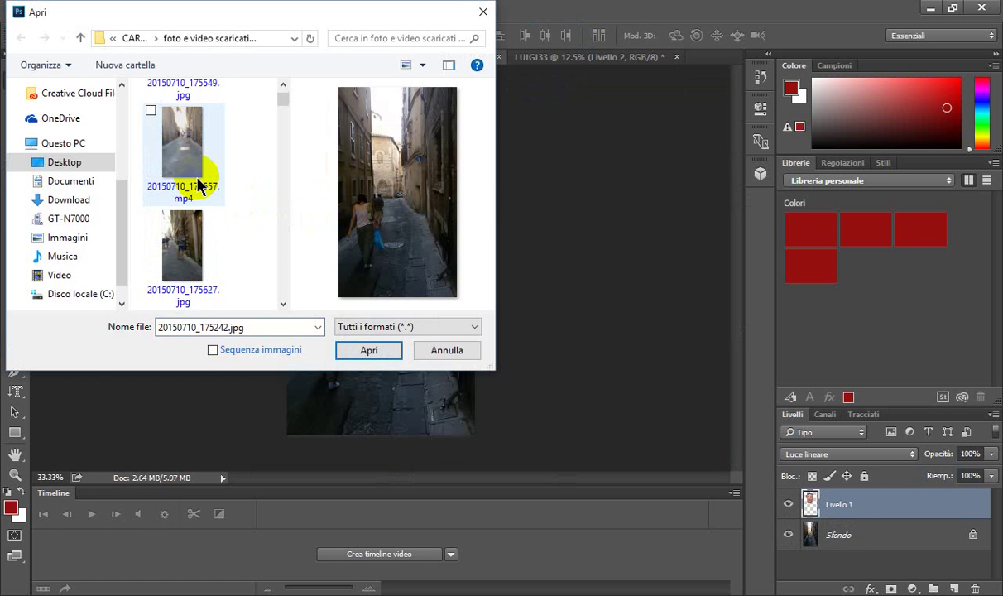
{"action": "scroll", "coordinate": [197, 184], "scroll_direction": "down", "scroll_amount": 3}
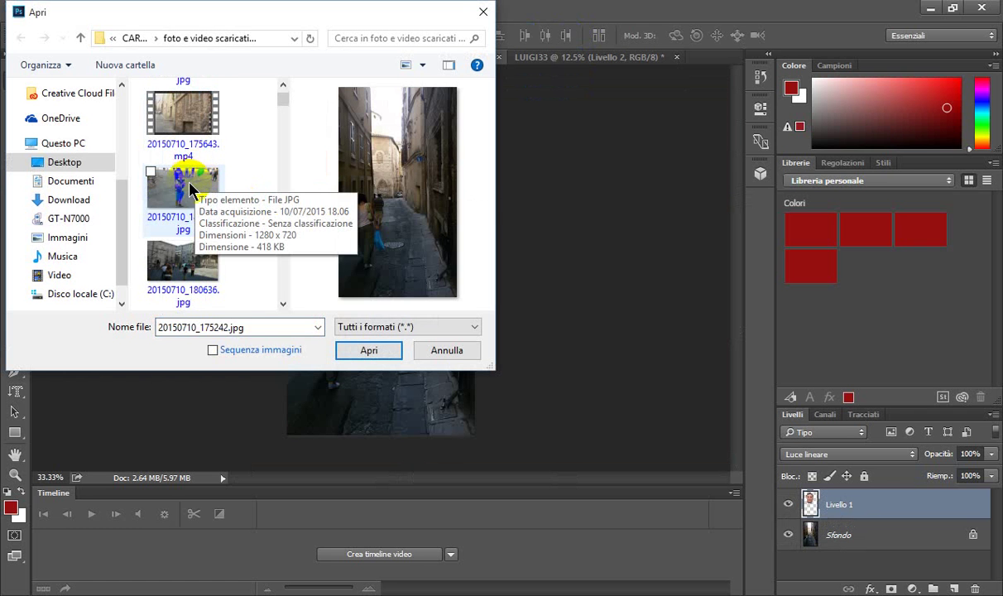
{"action": "scroll", "coordinate": [190, 186], "scroll_direction": "down", "scroll_amount": 3}
{"action": "scroll", "coordinate": [186, 170], "scroll_direction": "down", "scroll_amount": 3}
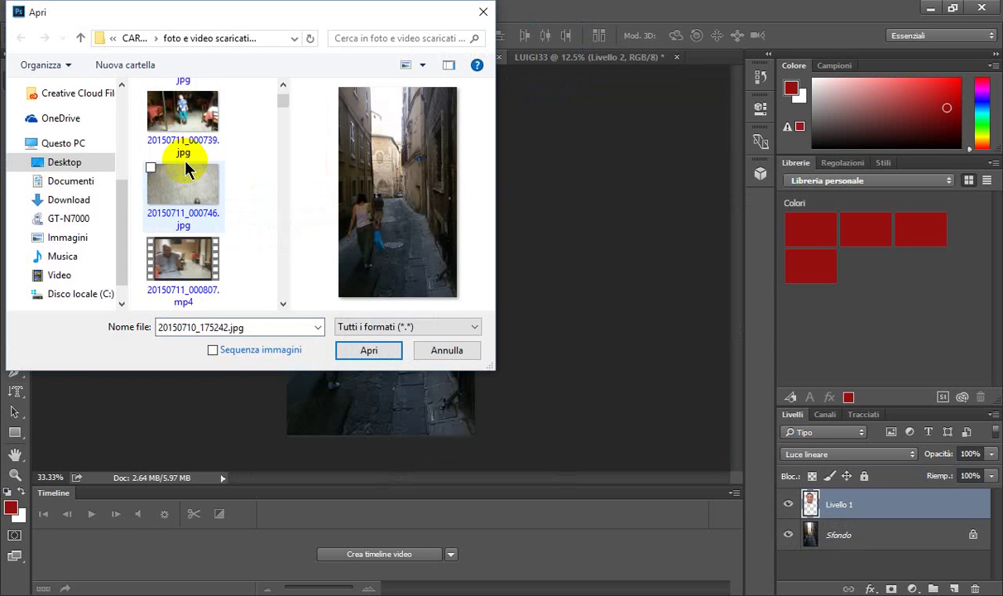
{"action": "scroll", "coordinate": [185, 170], "scroll_direction": "down", "scroll_amount": 3}
{"action": "scroll", "coordinate": [185, 169], "scroll_direction": "down", "scroll_amount": 2}
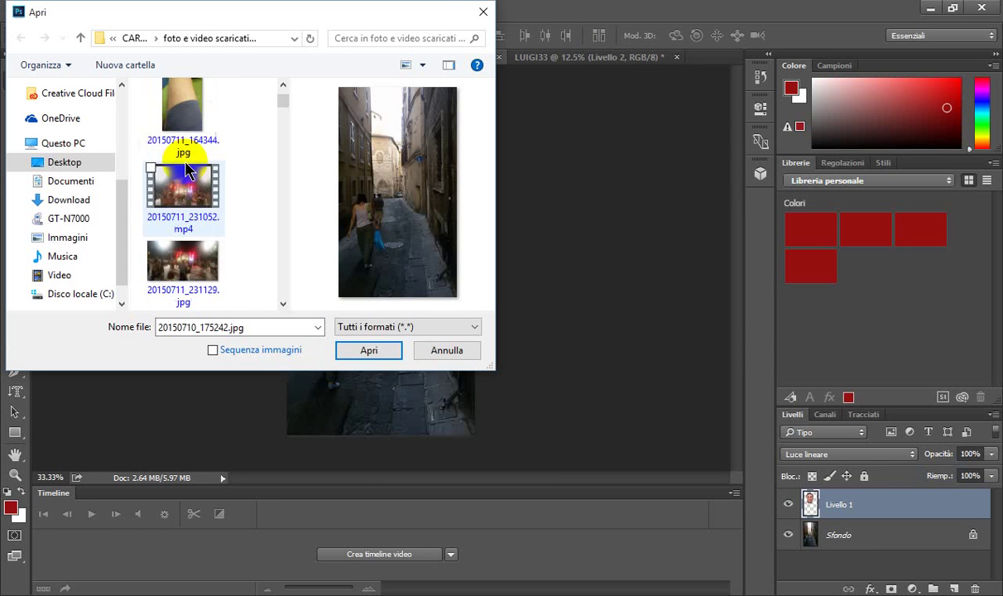
{"action": "scroll", "coordinate": [186, 170], "scroll_direction": "down", "scroll_amount": 2}
{"action": "scroll", "coordinate": [185, 170], "scroll_direction": "down", "scroll_amount": 3}
{"action": "scroll", "coordinate": [185, 170], "scroll_direction": "up", "scroll_amount": 1}
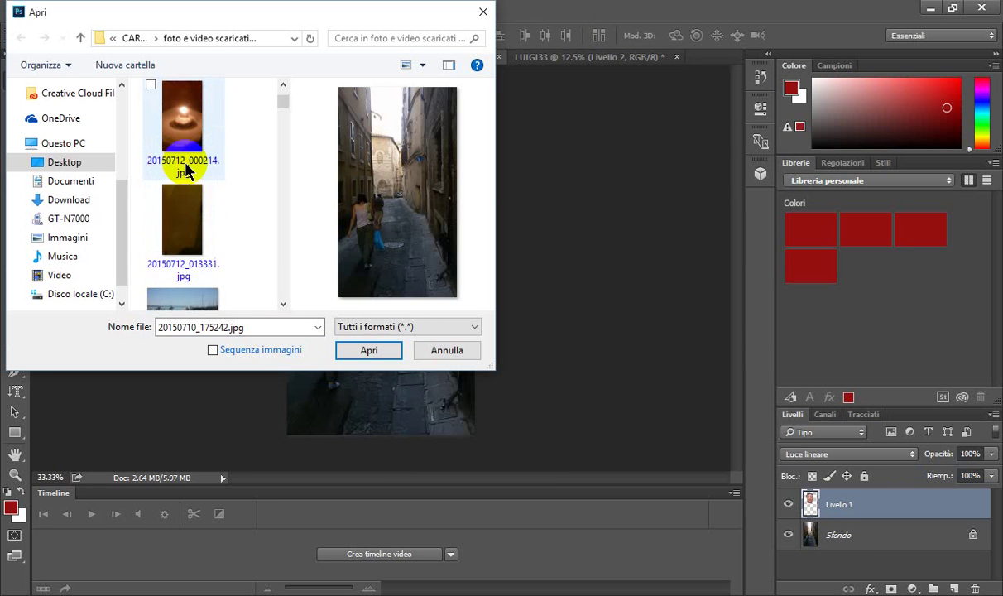
{"action": "left_click", "coordinate": [184, 135]}
{"action": "scroll", "coordinate": [184, 166], "scroll_direction": "up", "scroll_amount": 2}
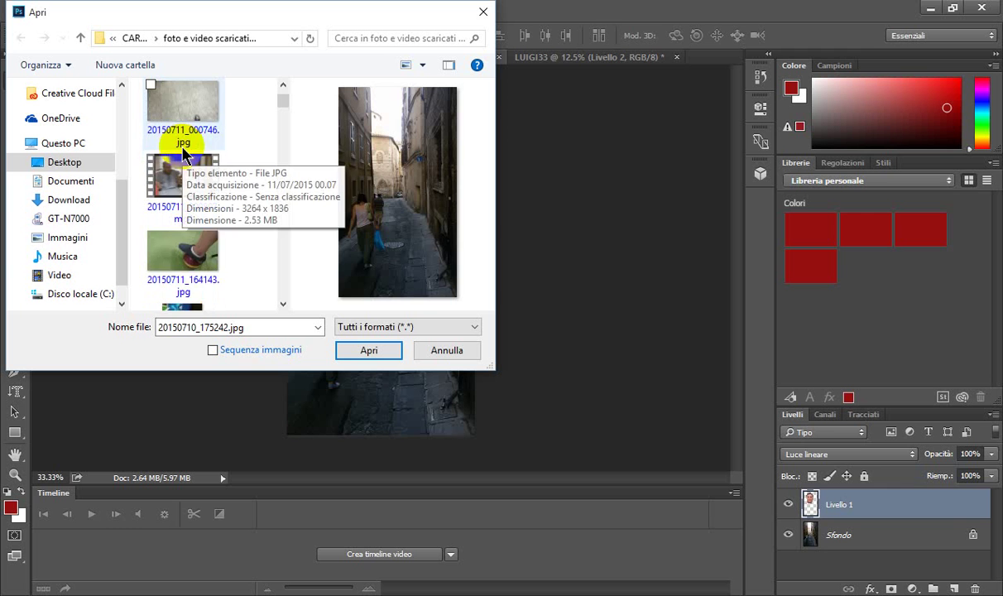
{"action": "scroll", "coordinate": [184, 207], "scroll_direction": "up", "scroll_amount": 2}
{"action": "scroll", "coordinate": [184, 207], "scroll_direction": "up", "scroll_amount": 2}
{"action": "scroll", "coordinate": [194, 173], "scroll_direction": "up", "scroll_amount": 2}
{"action": "scroll", "coordinate": [197, 163], "scroll_direction": "up", "scroll_amount": 2}
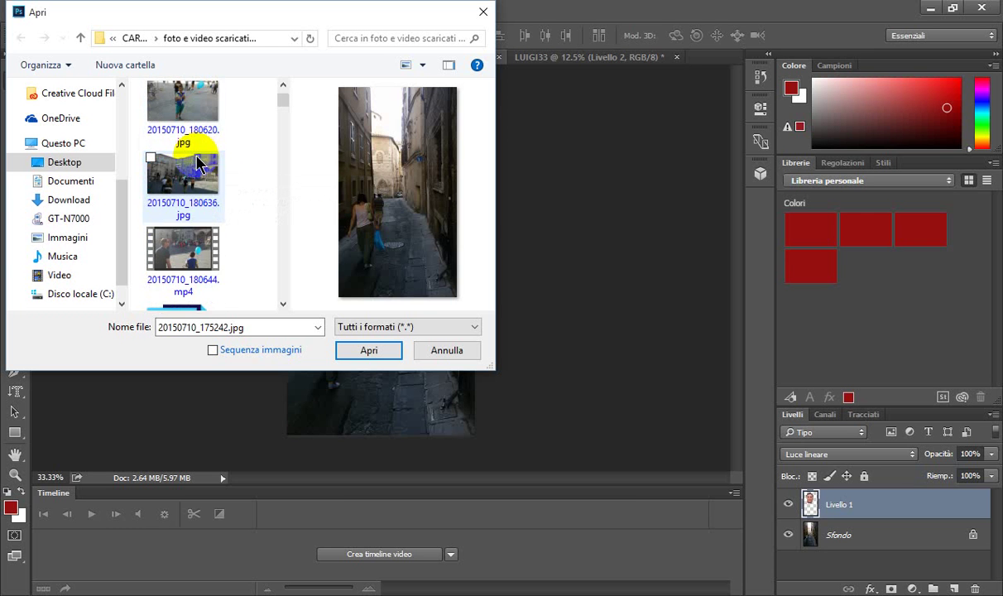
{"action": "scroll", "coordinate": [197, 163], "scroll_direction": "up", "scroll_amount": 2}
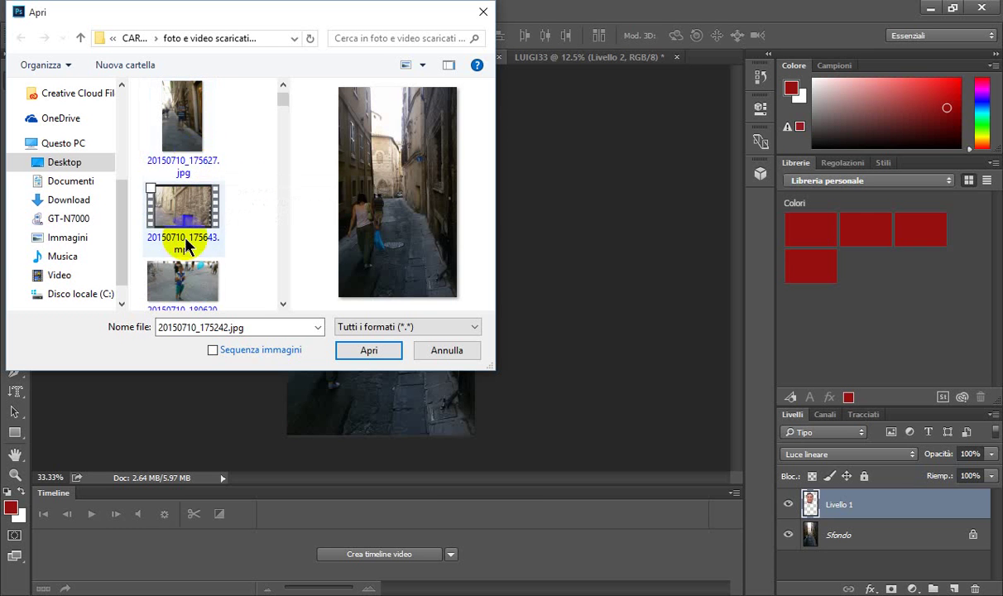
{"action": "scroll", "coordinate": [183, 265], "scroll_direction": "up", "scroll_amount": 2}
{"action": "double_click", "coordinate": [184, 265]}
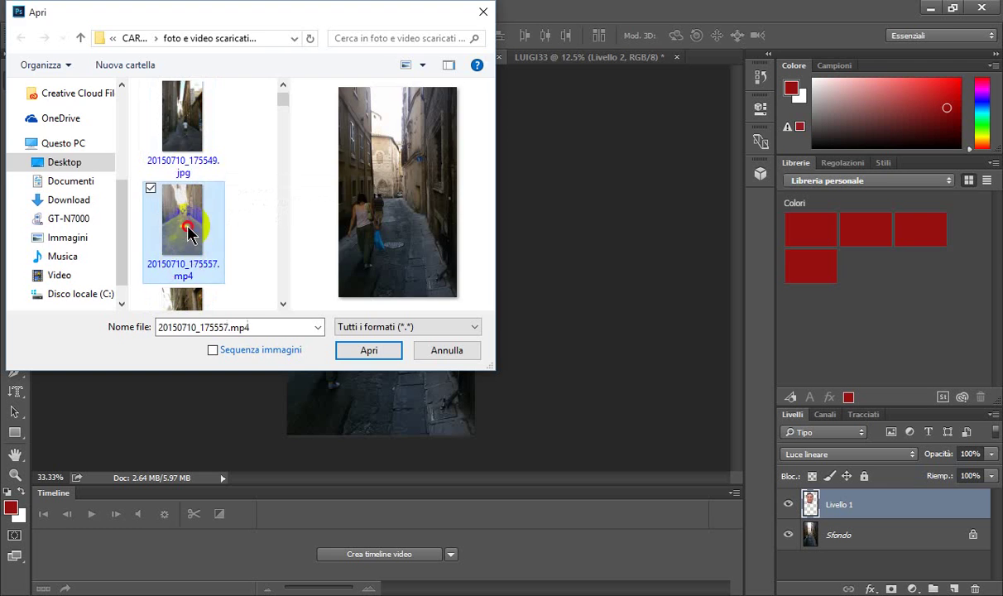
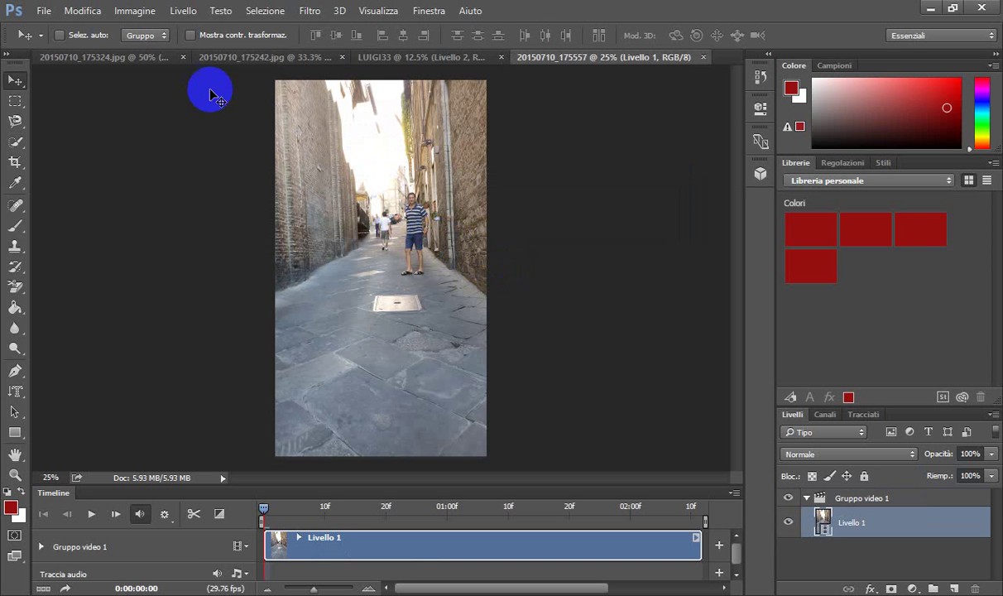
Shift the alley photo down-left, then trace a Magnetic Lasso outline around the man's body.
{"action": "scroll", "coordinate": [460, 280], "scroll_direction": "up", "scroll_amount": 3}
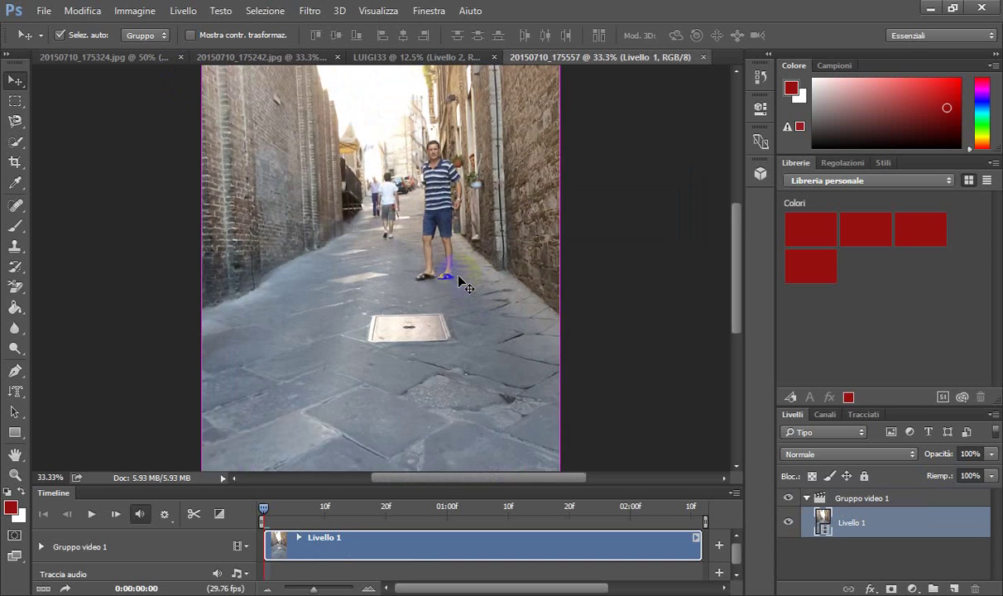
{"action": "left_click_drag", "start_coordinate": [405, 183], "coordinate": [362, 399]}
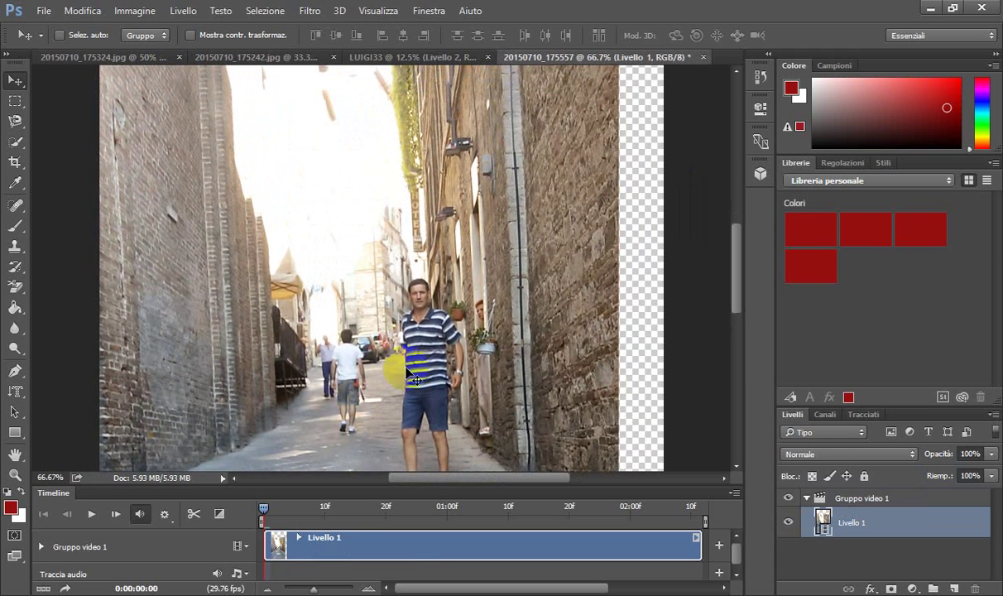
{"action": "left_click", "coordinate": [15, 121]}
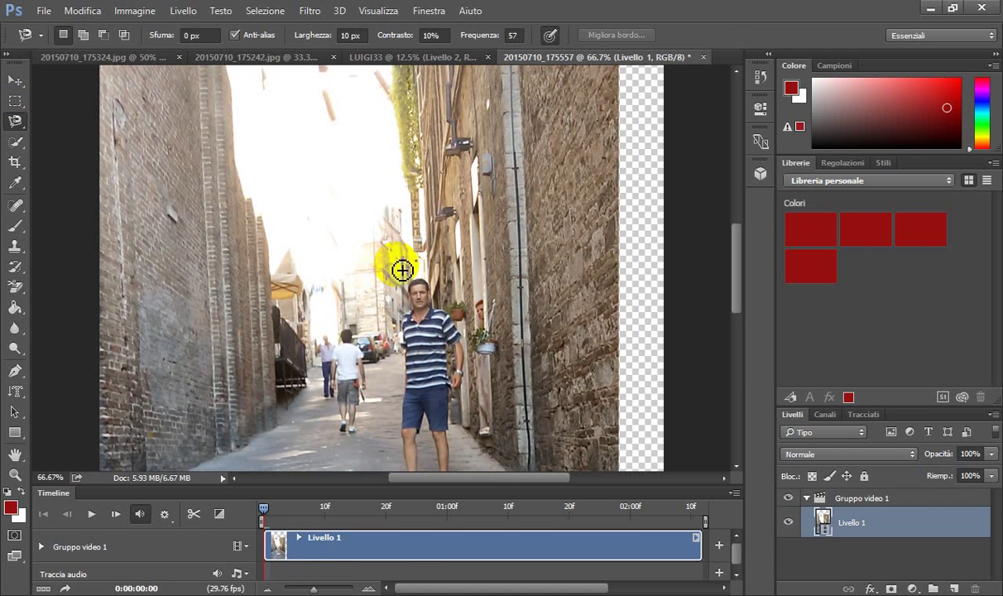
{"action": "left_click", "coordinate": [419, 302]}
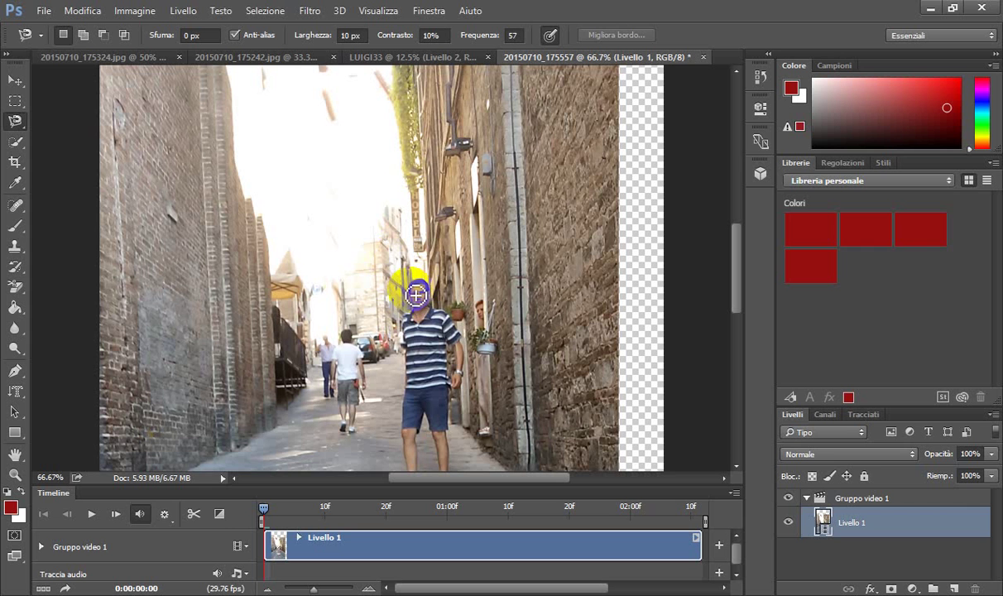
{"action": "left_click", "coordinate": [415, 316]}
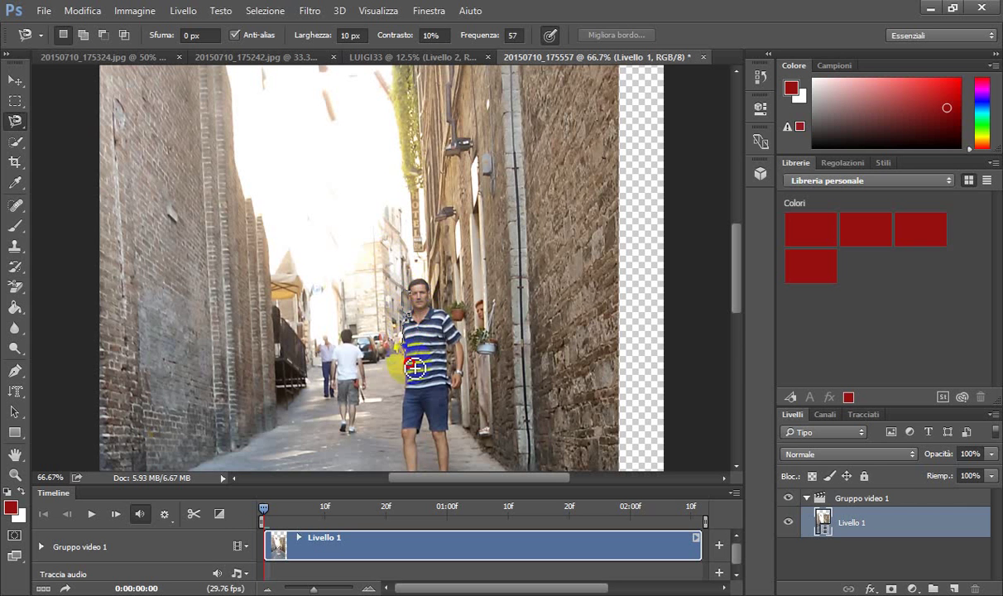
{"action": "left_click", "coordinate": [405, 401]}
{"action": "left_click", "coordinate": [392, 439]}
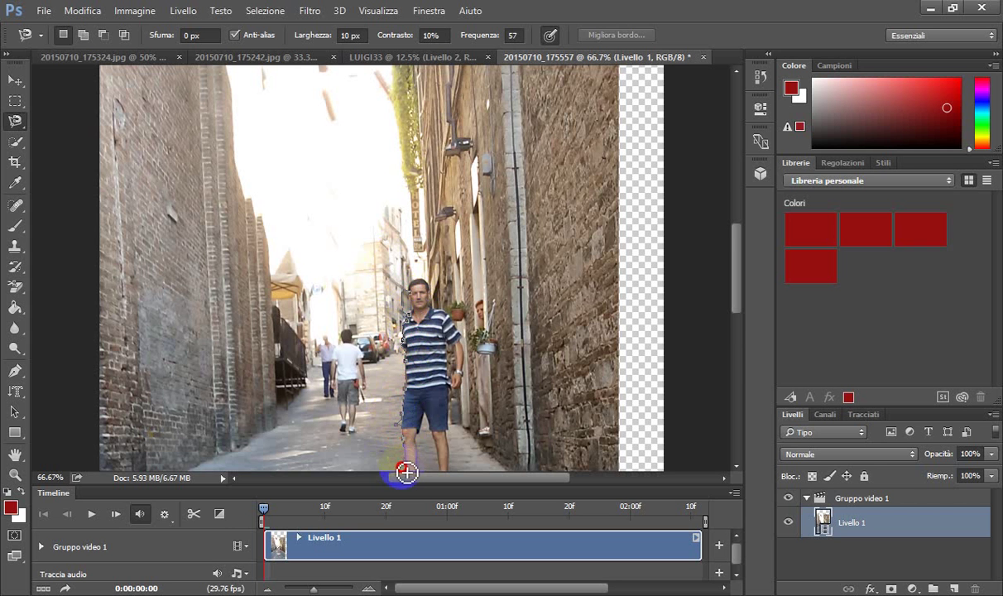
{"action": "scroll", "coordinate": [412, 472], "scroll_direction": "down", "scroll_amount": 2}
{"action": "left_click", "coordinate": [437, 414]}
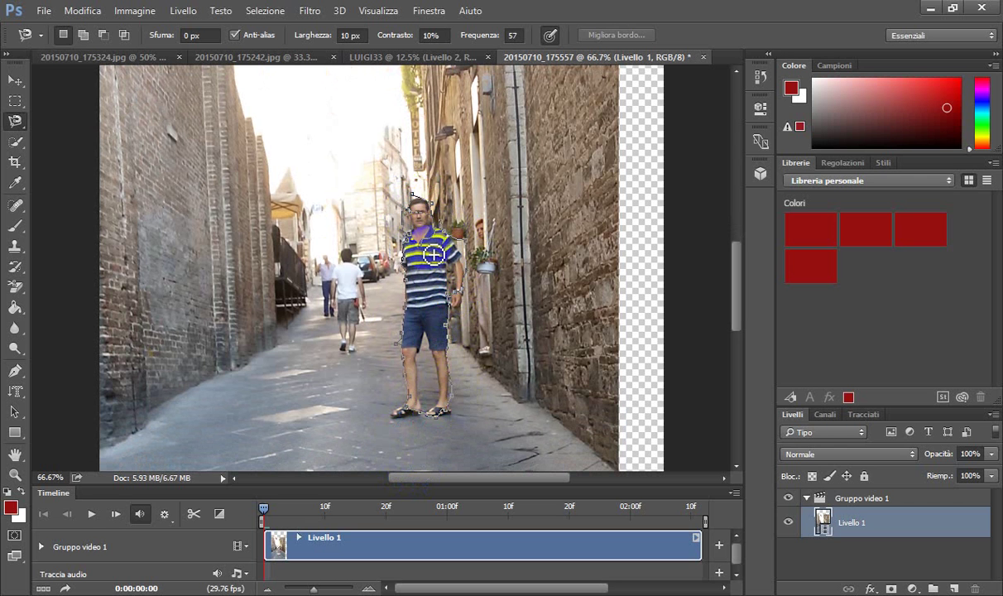
Close the selection around the man and drop him onto LUIGI33, just right of the faces.
{"action": "left_click", "coordinate": [412, 213]}
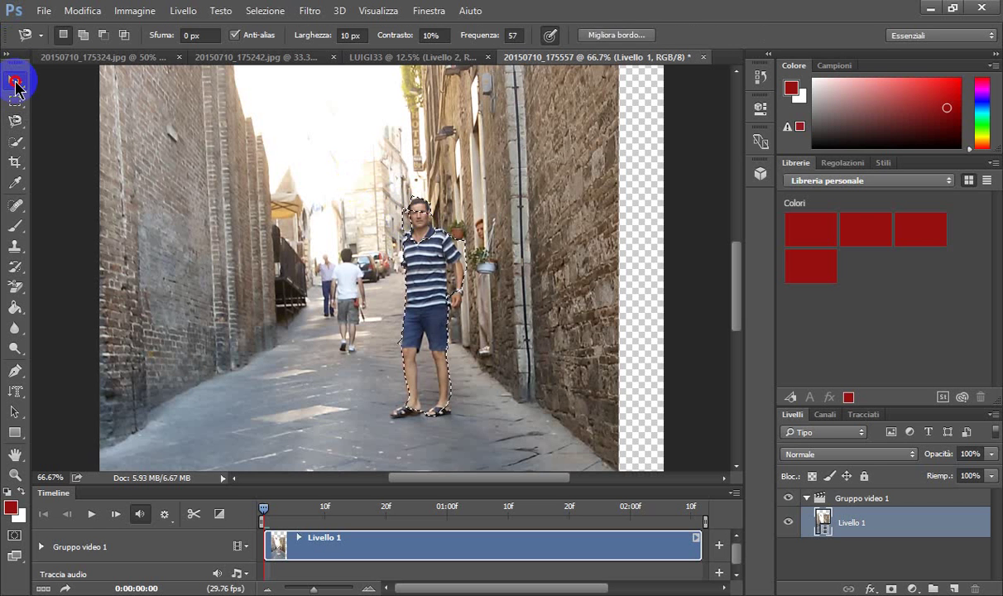
{"action": "left_click", "coordinate": [15, 80]}
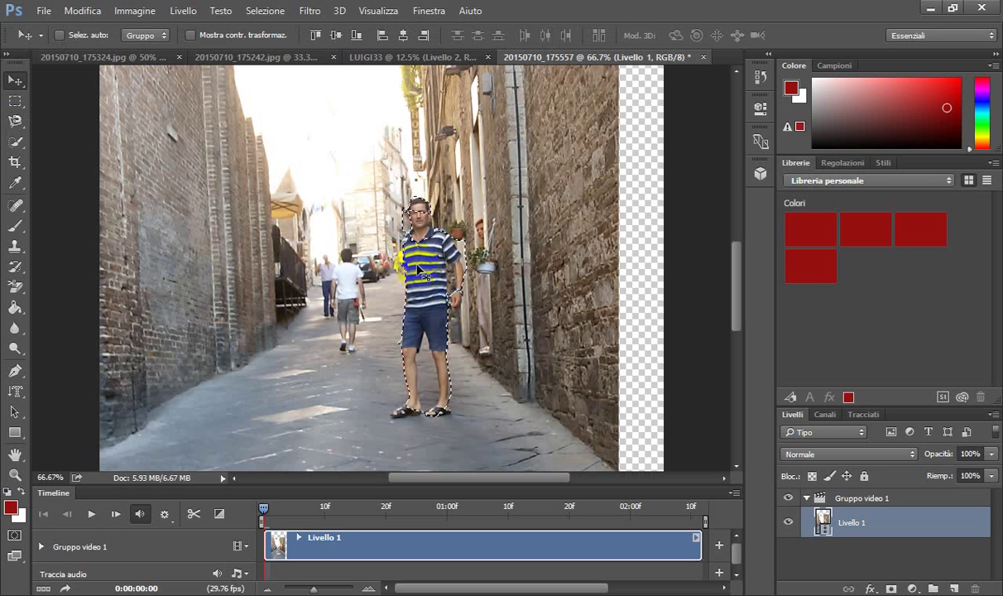
{"action": "mouse_move", "coordinate": [426, 273]}
{"action": "left_mouse_down"}
{"action": "mouse_move", "coordinate": [439, 205]}
{"action": "mouse_move", "coordinate": [408, 68]}
{"action": "mouse_move", "coordinate": [283, 187]}
{"action": "left_mouse_up"}
{"action": "mouse_move", "coordinate": [249, 246]}
{"action": "left_mouse_down"}
{"action": "mouse_move", "coordinate": [201, 196]}
{"action": "mouse_move", "coordinate": [194, 201]}
{"action": "left_mouse_up"}
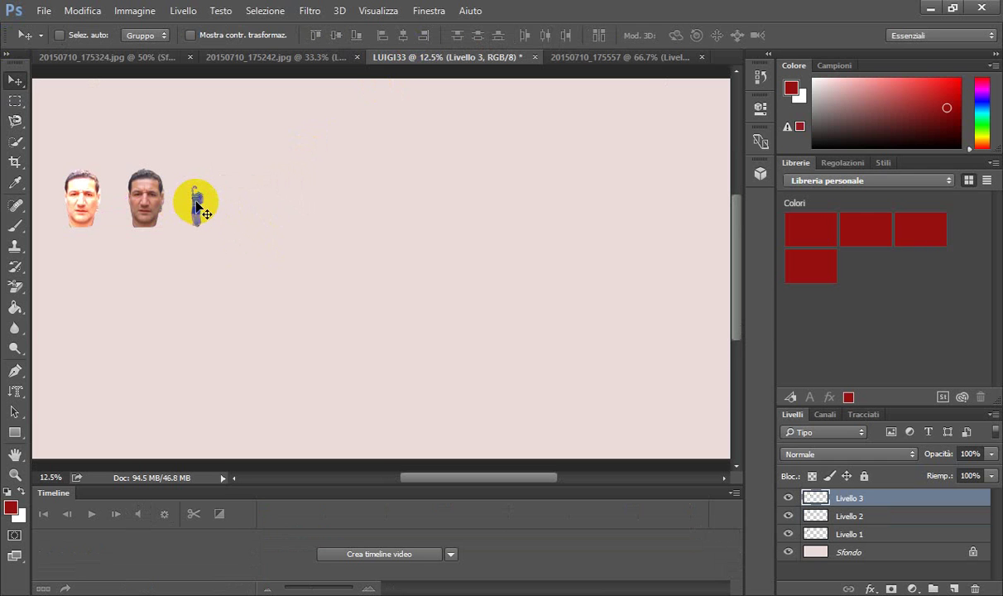
{"action": "right_click", "coordinate": [197, 209]}
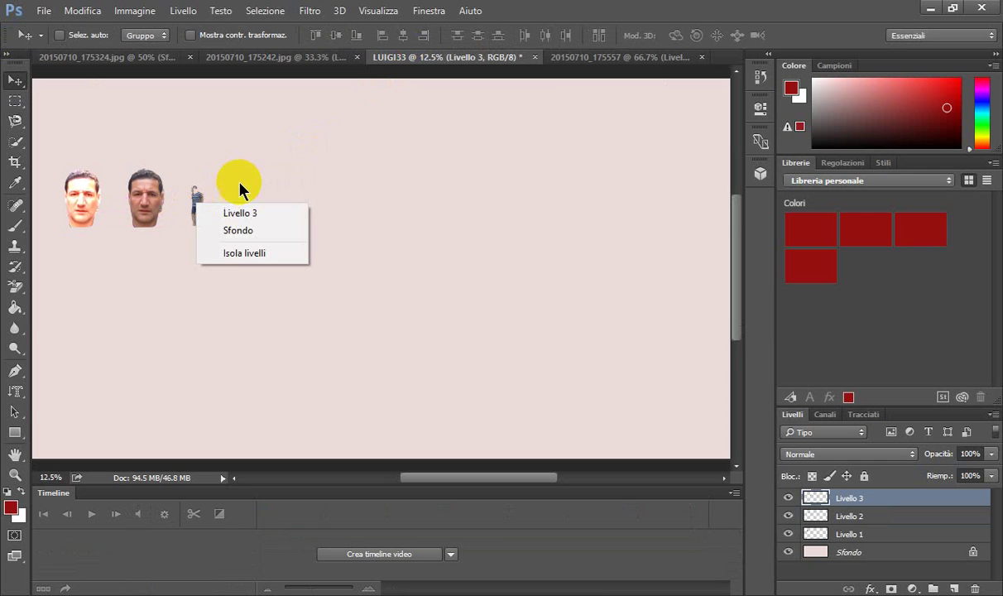
{"action": "left_click", "coordinate": [206, 199]}
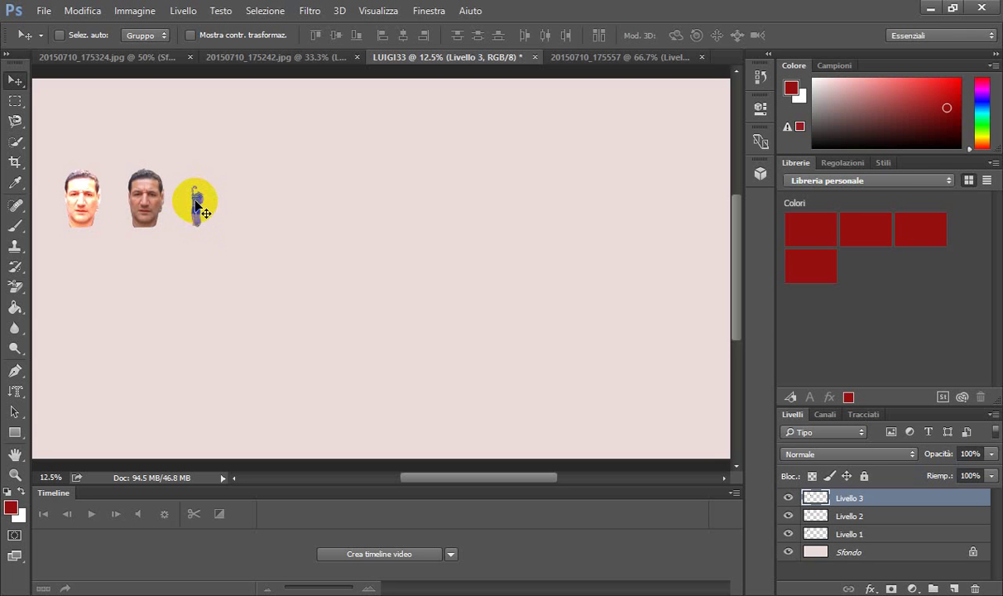
{"action": "mouse_move", "coordinate": [196, 207]}
{"action": "left_mouse_down"}
{"action": "mouse_move", "coordinate": [215, 209]}
{"action": "mouse_move", "coordinate": [156, 199]}
{"action": "mouse_move", "coordinate": [184, 234]}
{"action": "mouse_move", "coordinate": [195, 216]}
{"action": "mouse_move", "coordinate": [265, 213]}
{"action": "mouse_move", "coordinate": [247, 190]}
{"action": "mouse_move", "coordinate": [201, 203]}
{"action": "left_mouse_up"}
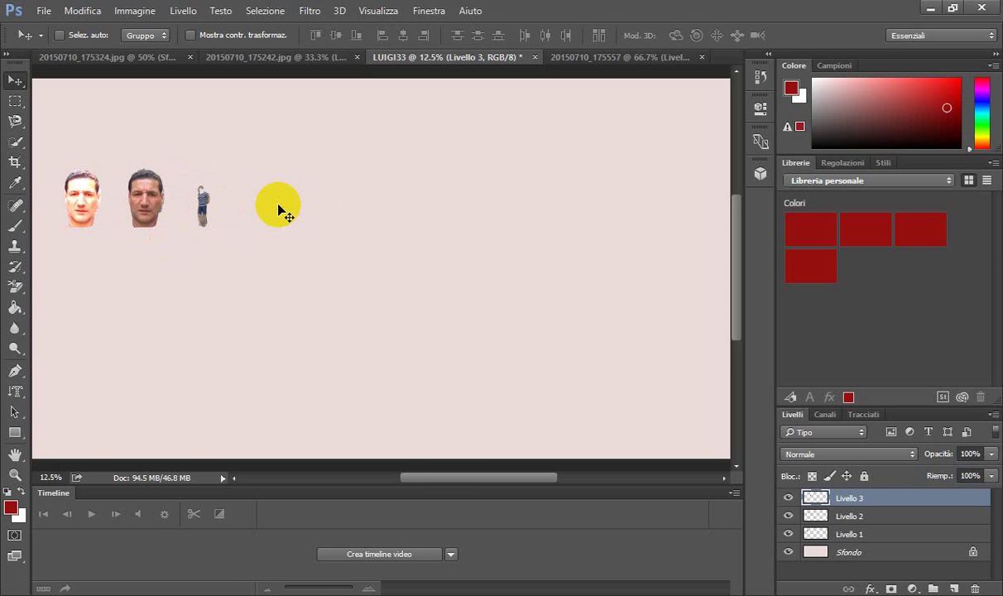
Return to the alley photo and zoom in and out to look it over.
{"action": "left_click", "coordinate": [631, 56]}
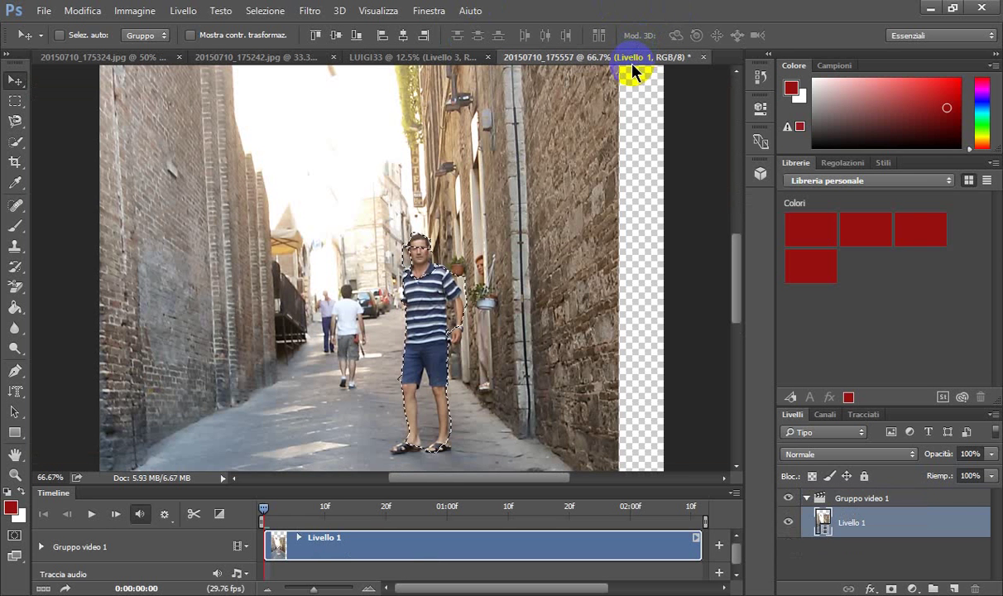
{"action": "scroll", "coordinate": [389, 267], "scroll_direction": "up", "scroll_amount": 2}
{"action": "scroll", "coordinate": [385, 274], "scroll_direction": "up", "scroll_amount": 2}
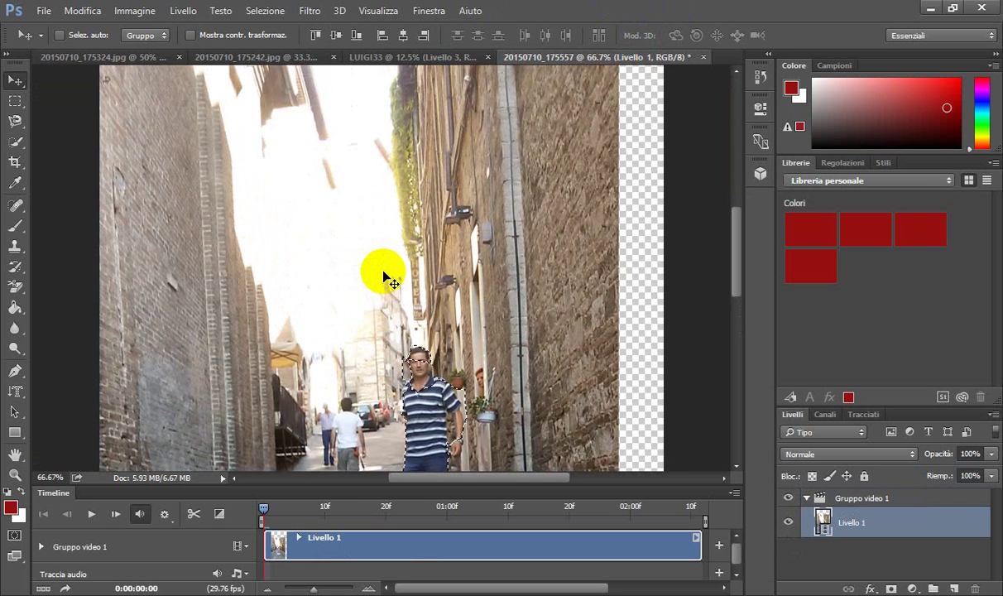
{"action": "scroll", "coordinate": [383, 275], "scroll_direction": "up", "scroll_amount": 2}
{"action": "scroll", "coordinate": [383, 274], "scroll_direction": "up", "scroll_amount": 2}
{"action": "scroll", "coordinate": [384, 277], "scroll_direction": "down", "scroll_amount": 2}
{"action": "scroll", "coordinate": [386, 278], "scroll_direction": "down", "scroll_amount": 1}
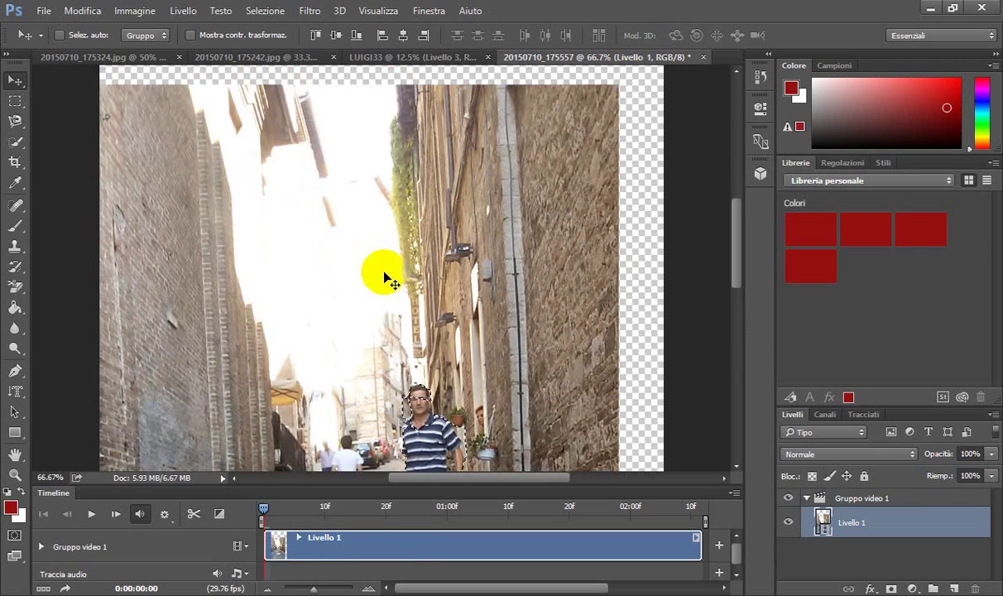
{"action": "scroll", "coordinate": [386, 279], "scroll_direction": "down", "scroll_amount": 2}
{"action": "scroll", "coordinate": [386, 279], "scroll_direction": "down", "scroll_amount": 2}
{"action": "scroll", "coordinate": [385, 279], "scroll_direction": "down", "scroll_amount": 2}
{"action": "scroll", "coordinate": [386, 279], "scroll_direction": "down", "scroll_amount": 2}
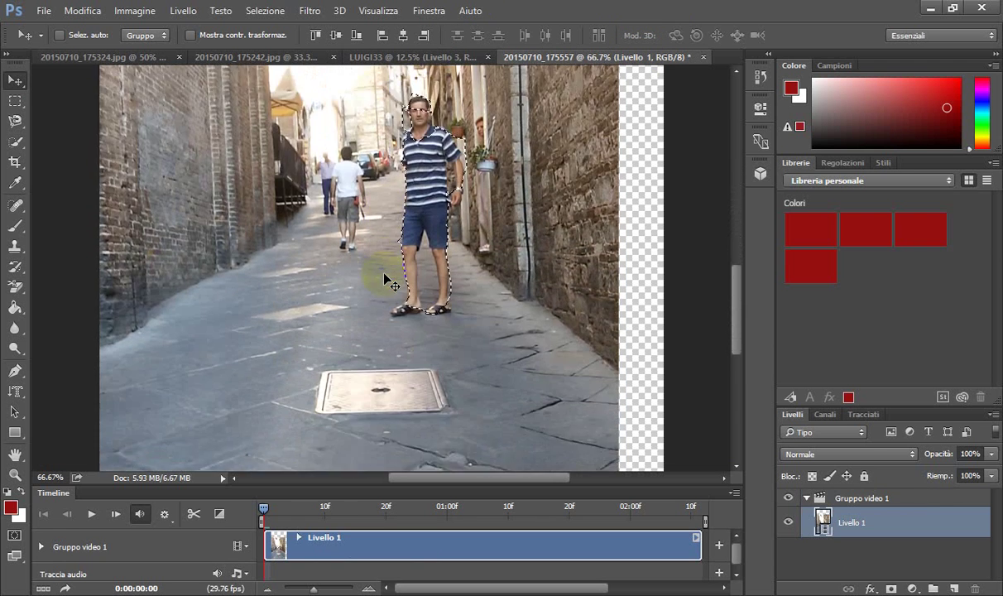
{"action": "scroll", "coordinate": [385, 277], "scroll_direction": "down", "scroll_amount": 2}
{"action": "scroll", "coordinate": [385, 277], "scroll_direction": "down", "scroll_amount": 2}
{"action": "scroll", "coordinate": [385, 277], "scroll_direction": "down", "scroll_amount": 1}
{"action": "scroll", "coordinate": [385, 278], "scroll_direction": "up", "scroll_amount": 2}
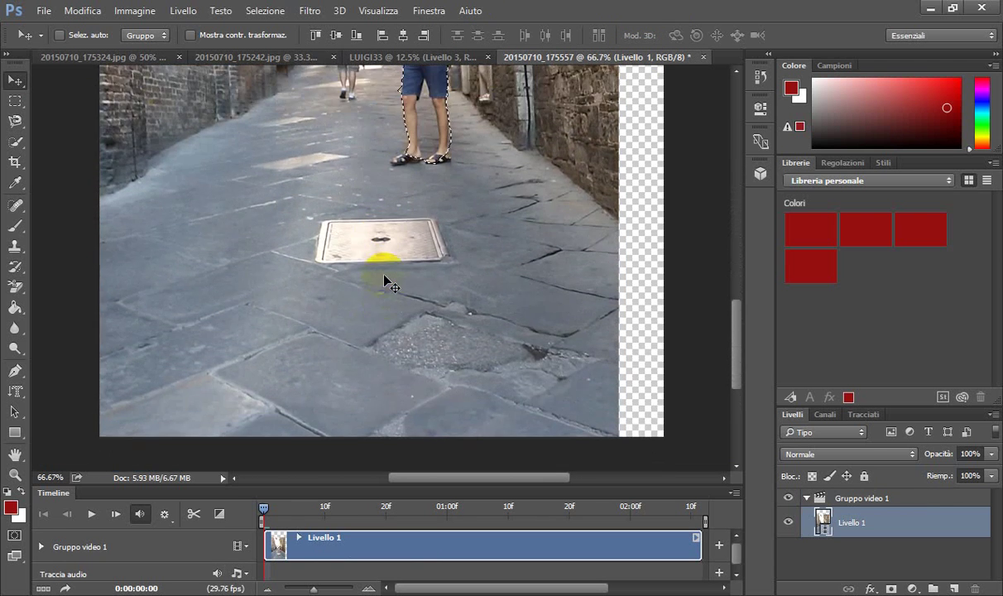
{"action": "scroll", "coordinate": [385, 279], "scroll_direction": "up", "scroll_amount": 3}
{"action": "scroll", "coordinate": [385, 279], "scroll_direction": "up", "scroll_amount": 1}
{"action": "scroll", "coordinate": [385, 279], "scroll_direction": "up", "scroll_amount": 1}
{"action": "scroll", "coordinate": [384, 279], "scroll_direction": "up", "scroll_amount": 1}
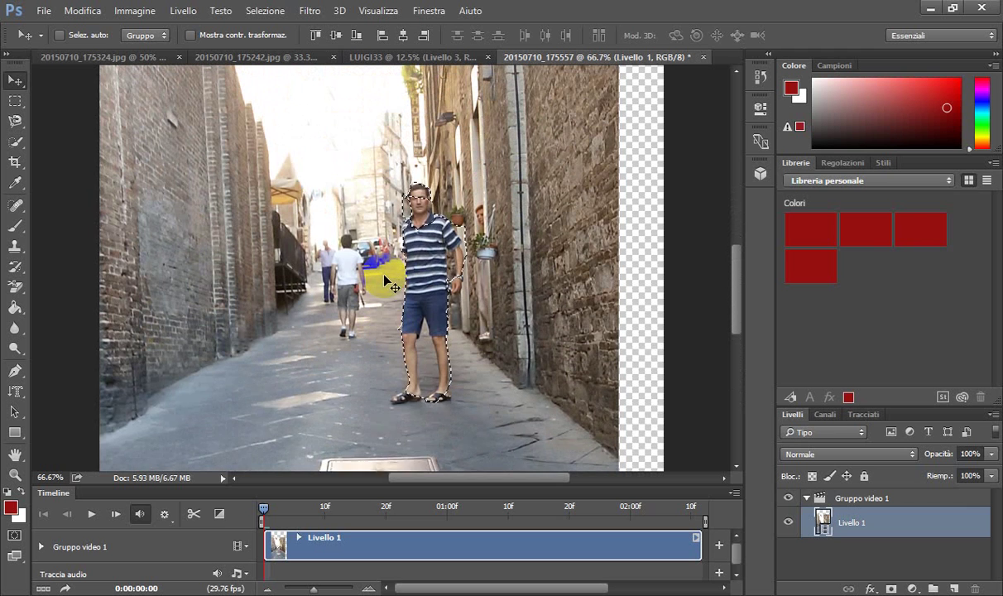
{"action": "scroll", "coordinate": [389, 284], "scroll_direction": "up", "scroll_amount": 1}
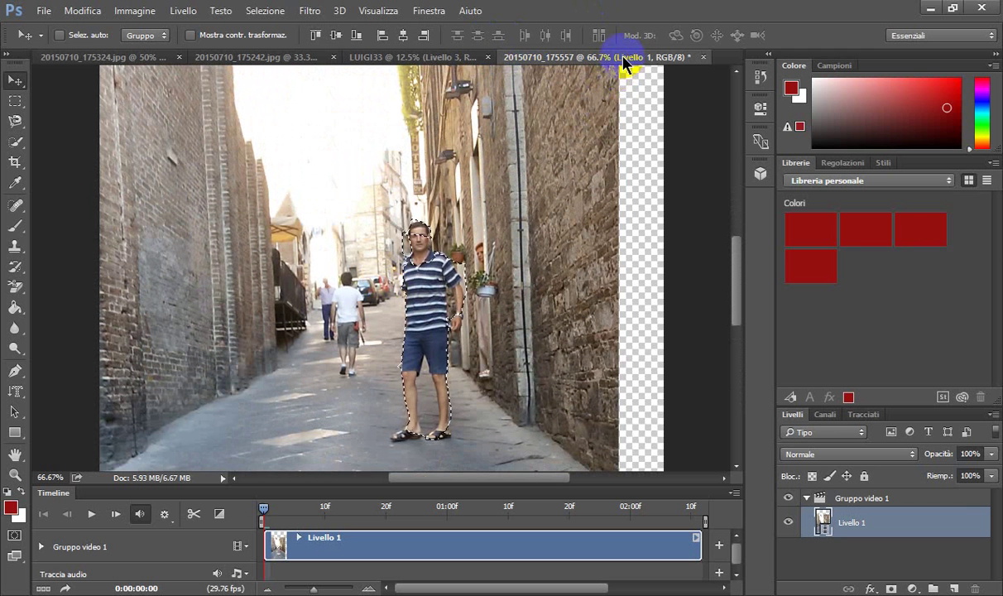
Switch through LUIGI33 and 20150710_175242 to finish on the 20150710_175324.jpg selfie.
{"action": "left_click", "coordinate": [387, 58]}
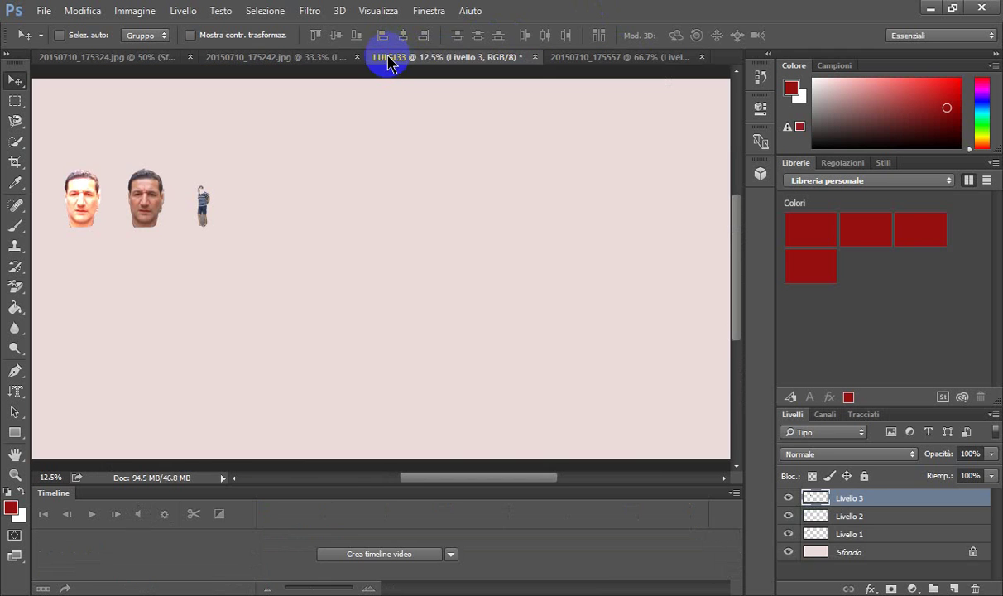
{"action": "left_click", "coordinate": [253, 57]}
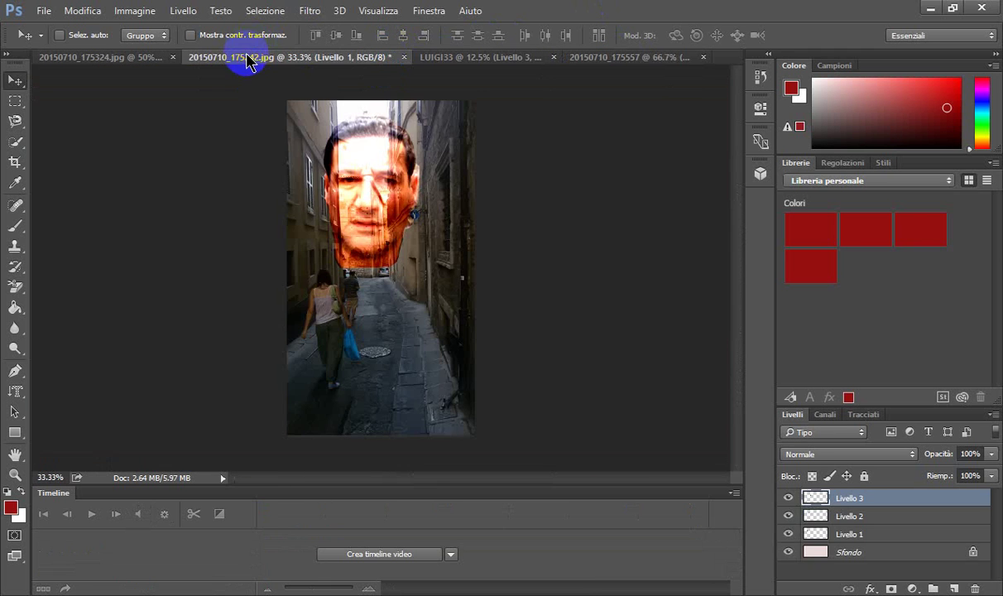
{"action": "left_click", "coordinate": [154, 56]}
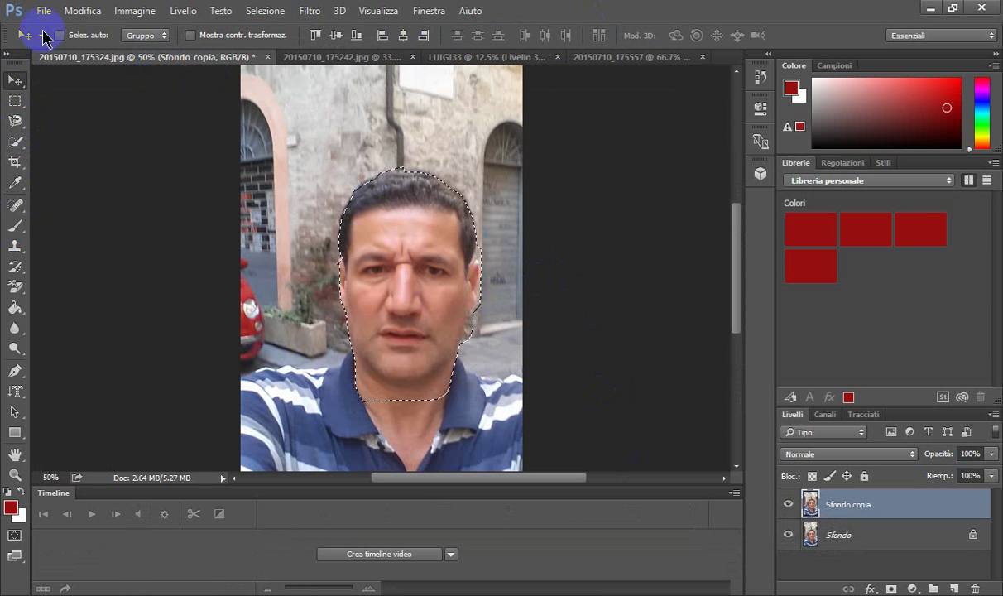
{"action": "left_click", "coordinate": [26, 36]}
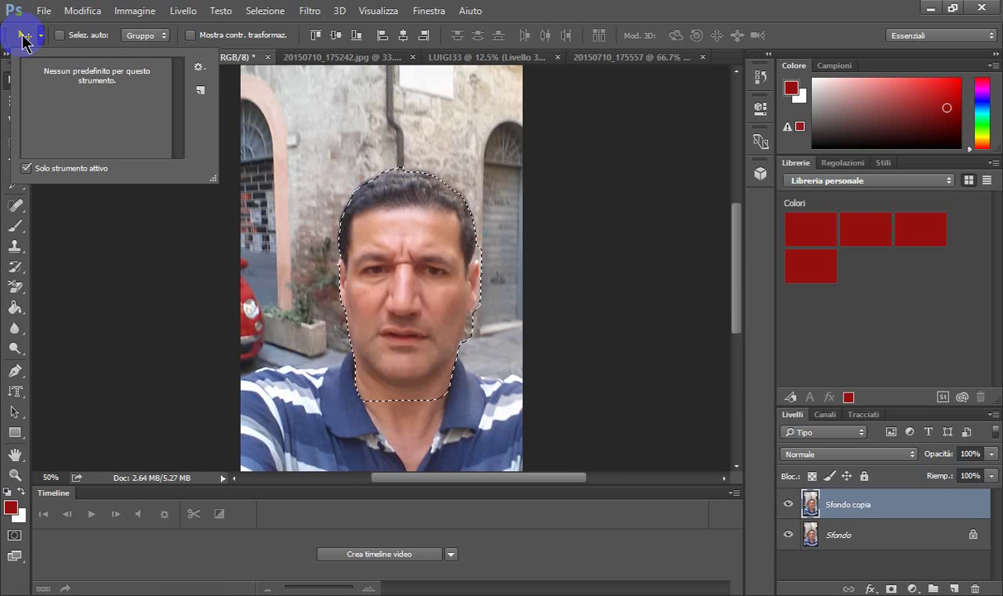
{"action": "left_click", "coordinate": [25, 38]}
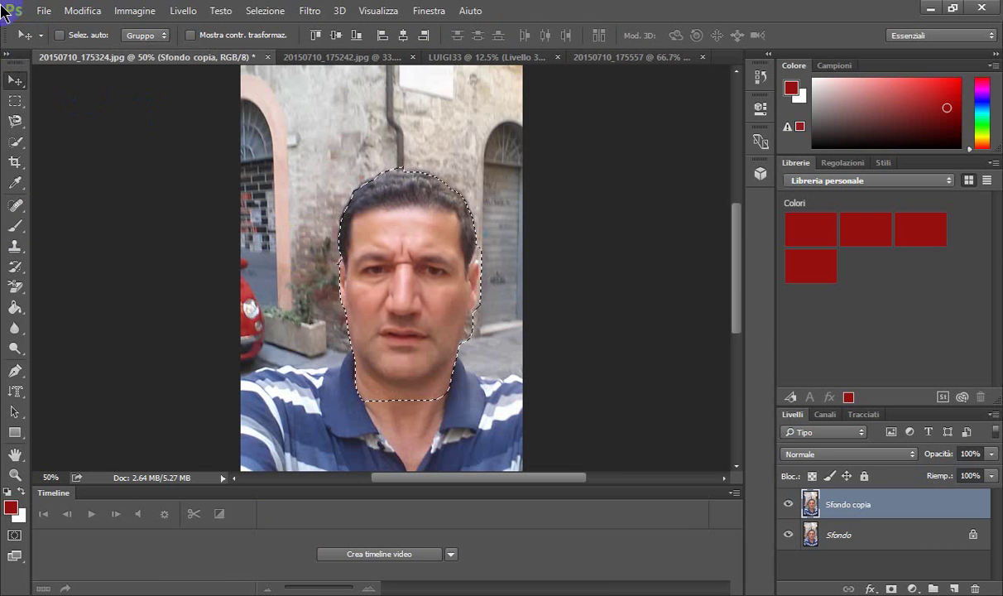
Create a new 50 × 25 cm pale pink document, then go back to 20150710_175242.jpg.
{"action": "left_click", "coordinate": [44, 11]}
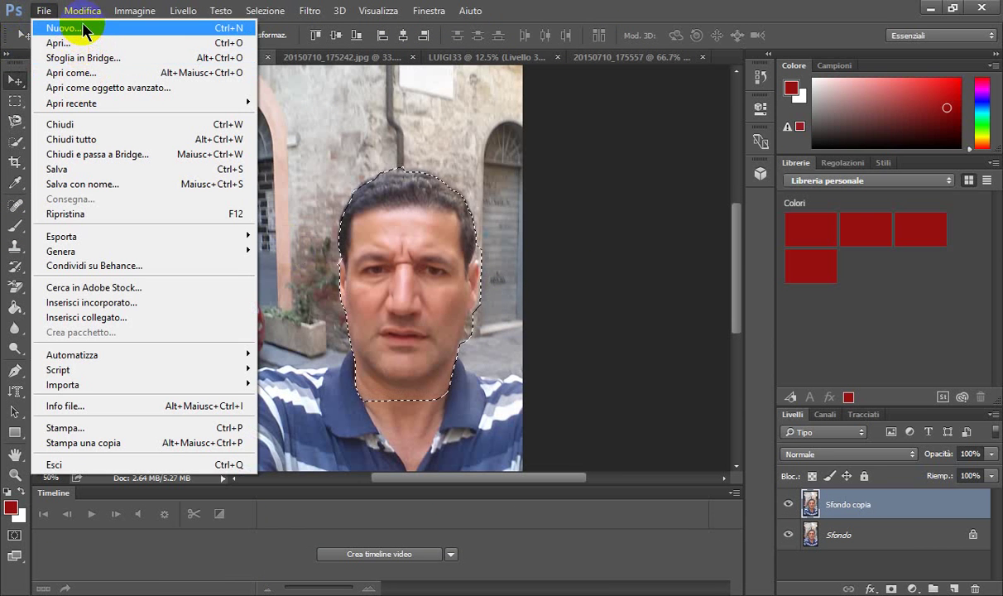
{"action": "left_click", "coordinate": [80, 33]}
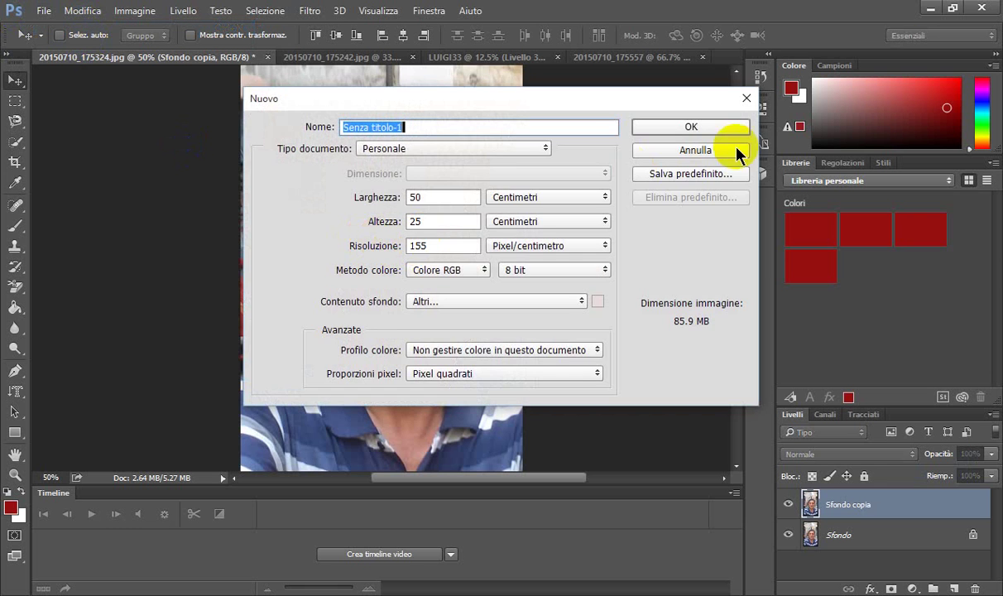
{"action": "left_click", "coordinate": [691, 127]}
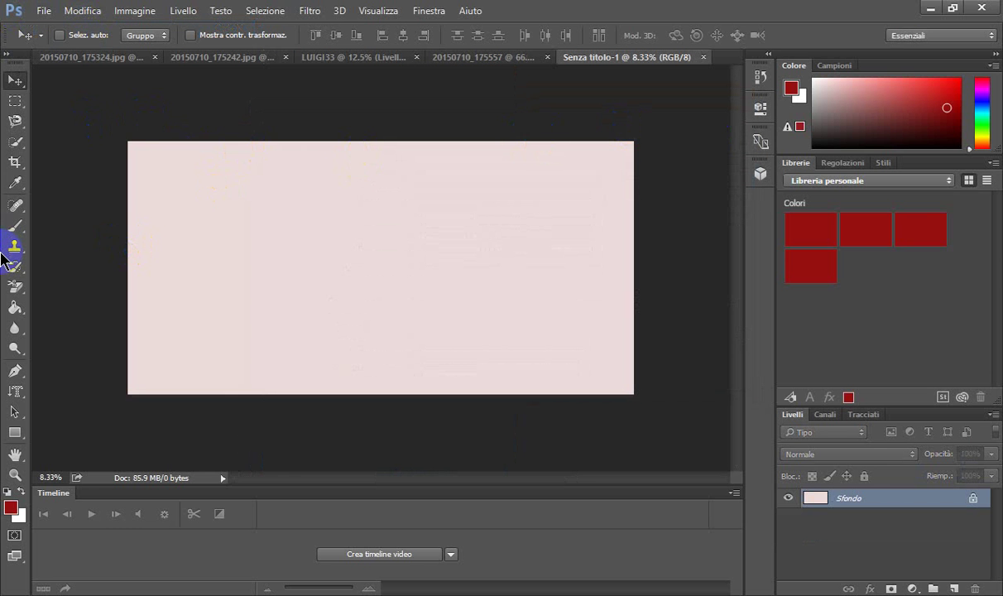
{"action": "left_click", "coordinate": [194, 58]}
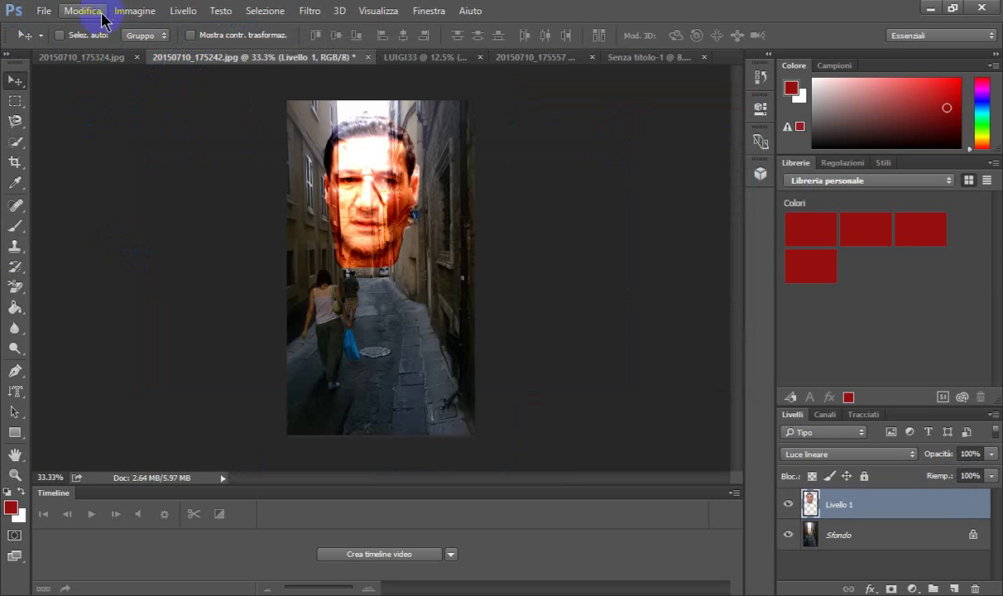
Resize the blended-face alley photo to 88 cm wide with linked proportions.
{"action": "left_click", "coordinate": [150, 17]}
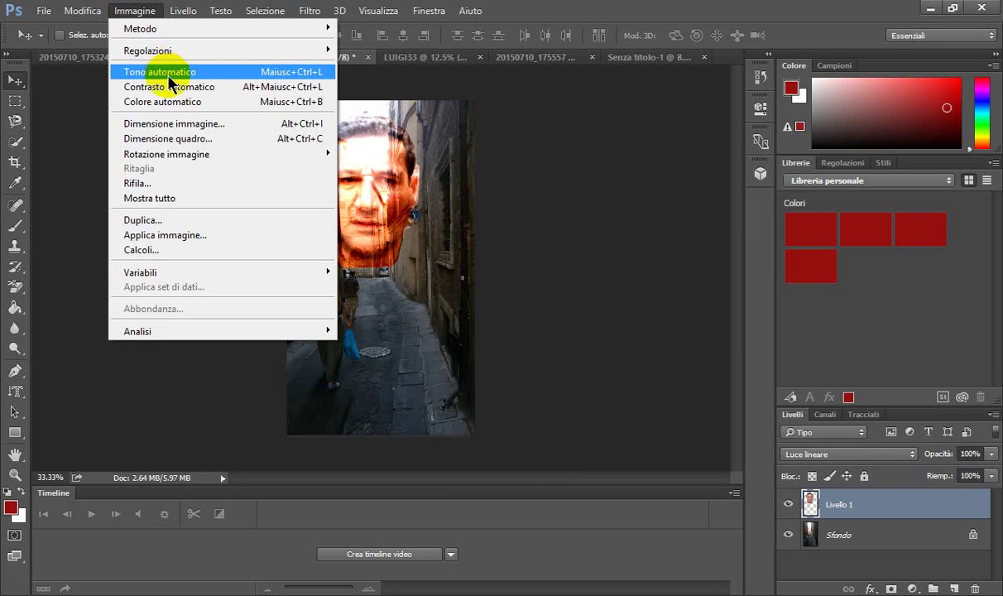
{"action": "left_click", "coordinate": [196, 123]}
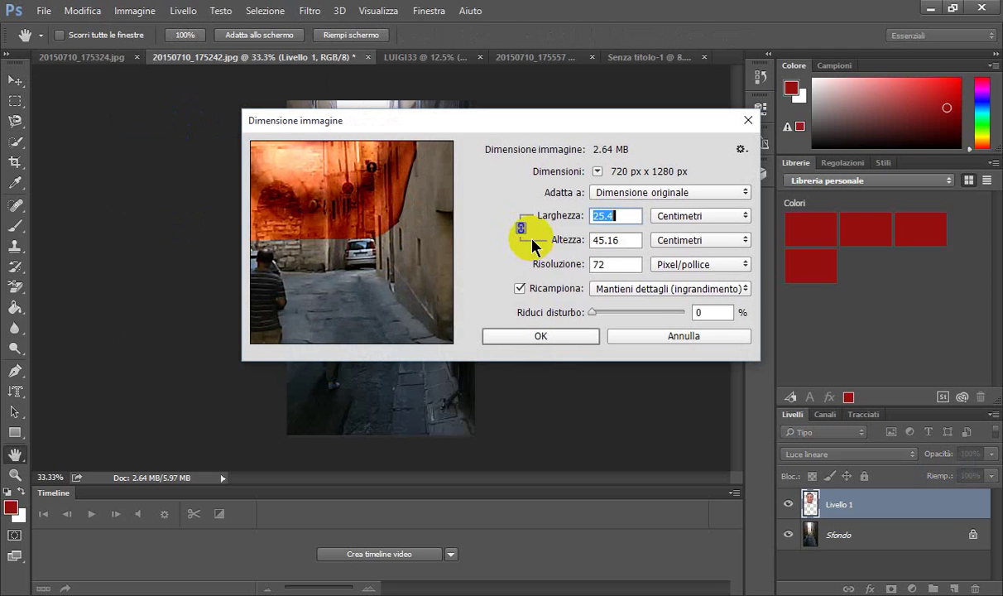
{"action": "type", "text": "88"}
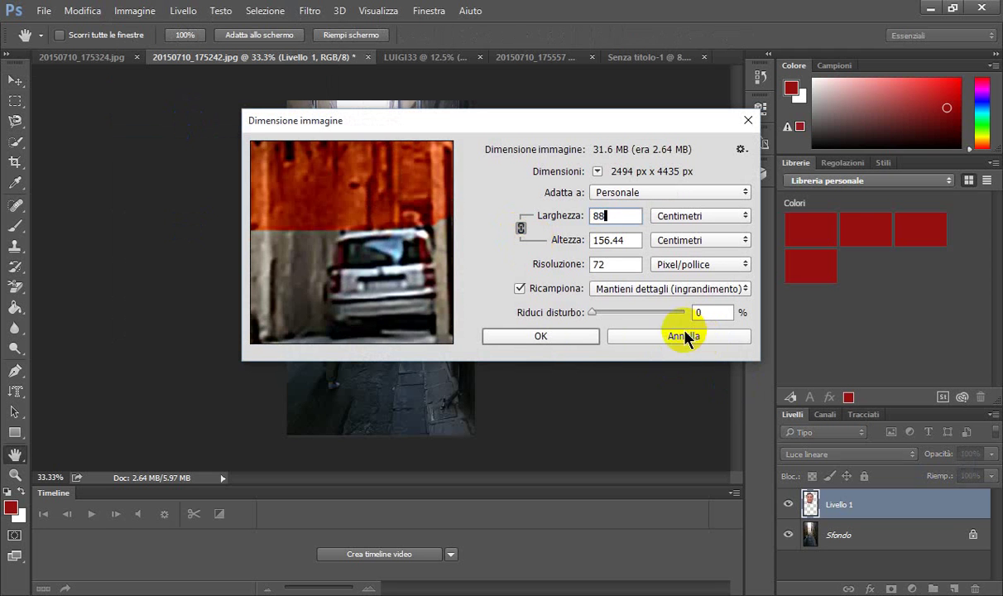
{"action": "left_click", "coordinate": [542, 336]}
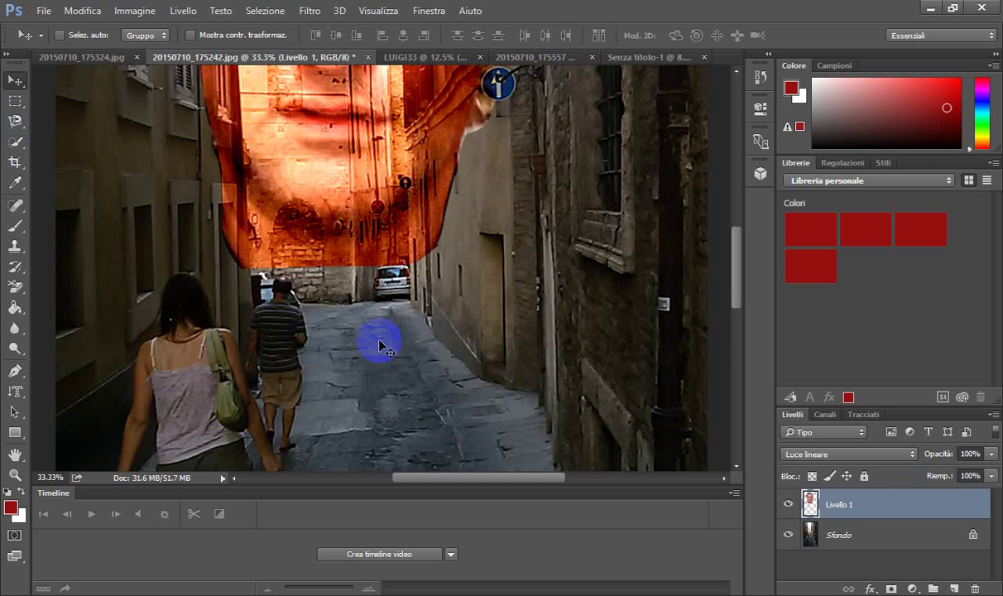
Copy the face layer into LUIGI33 as Livello 4, then switch to 20150710_175557.
{"action": "mouse_move", "coordinate": [377, 329]}
{"action": "left_mouse_down"}
{"action": "mouse_move", "coordinate": [450, 56]}
{"action": "mouse_move", "coordinate": [376, 219]}
{"action": "mouse_move", "coordinate": [335, 163]}
{"action": "mouse_move", "coordinate": [287, 266]}
{"action": "mouse_move", "coordinate": [277, 243]}
{"action": "mouse_move", "coordinate": [313, 228]}
{"action": "left_mouse_up"}
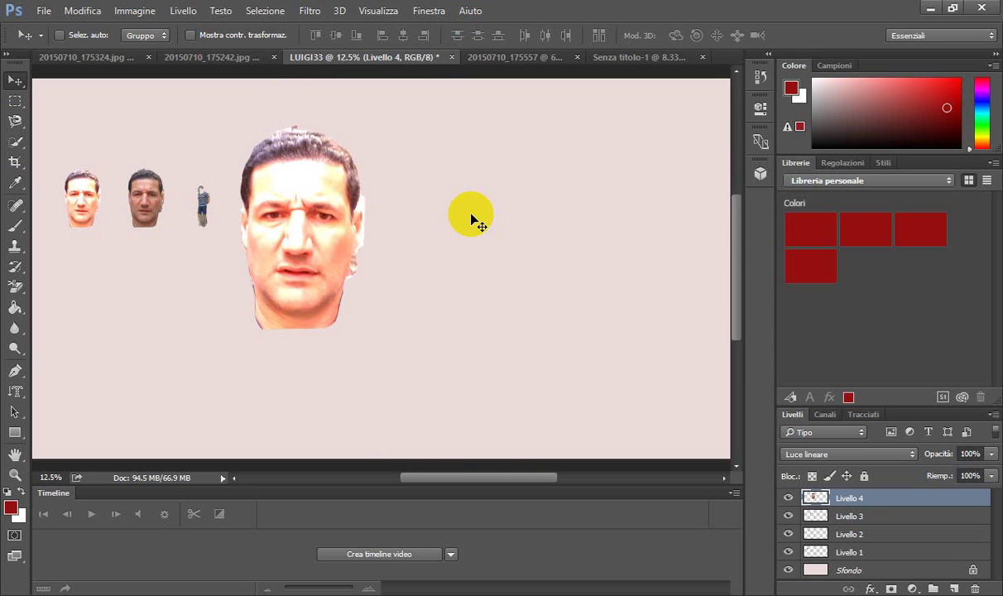
{"action": "left_click_drag", "start_coordinate": [369, 65], "coordinate": [431, 55]}
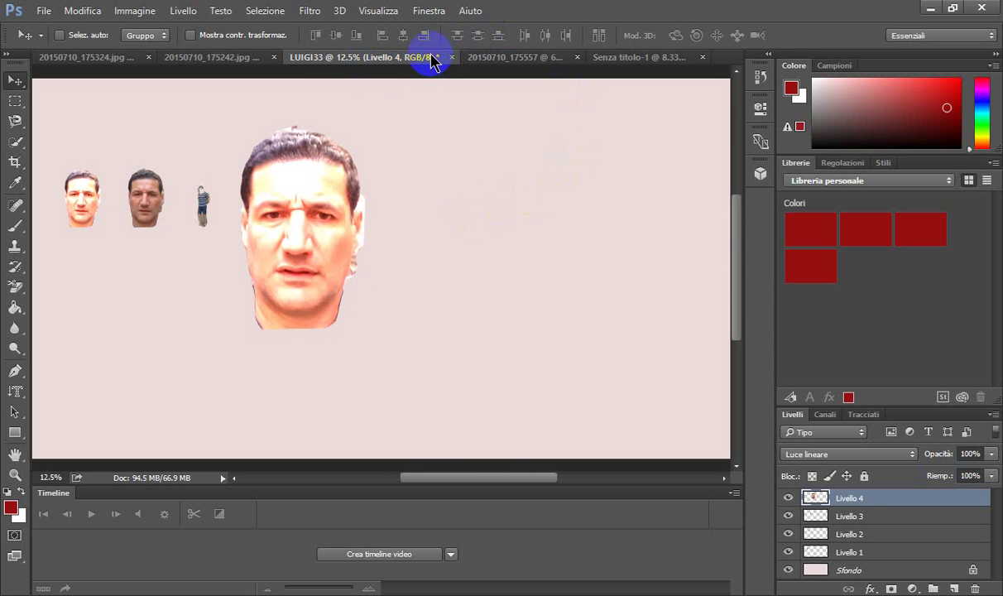
{"action": "left_click", "coordinate": [509, 59]}
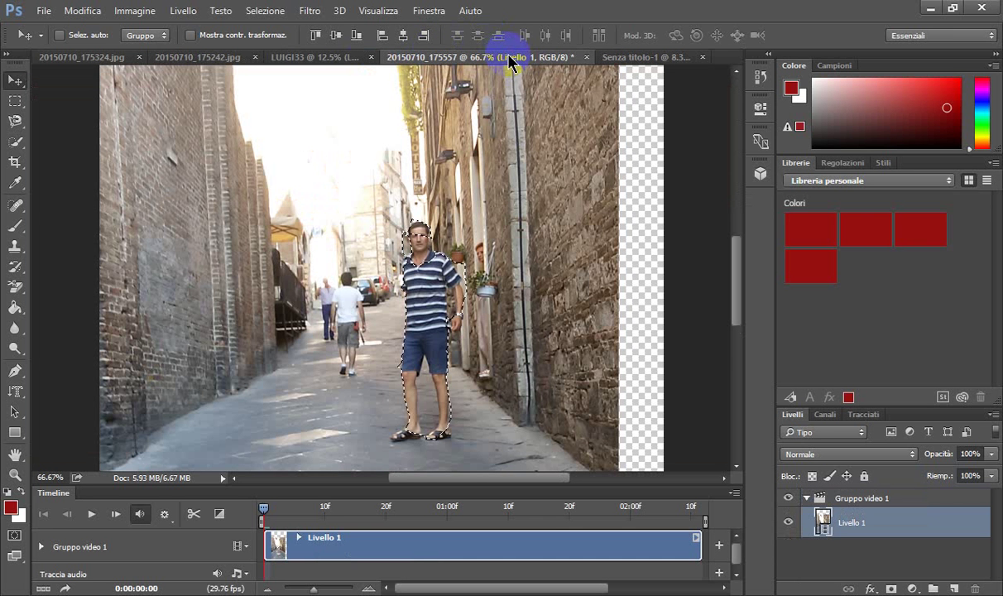
Resize 20150710_175557.jpg to 55 cm wide, converting its video layer to a smart object.
{"action": "left_click", "coordinate": [137, 11]}
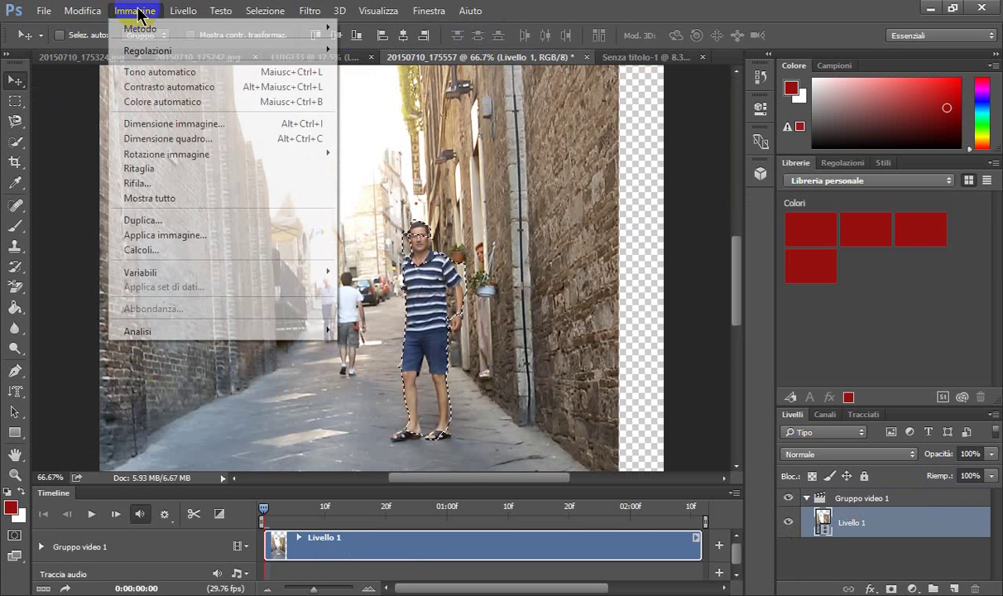
{"action": "left_click", "coordinate": [174, 123]}
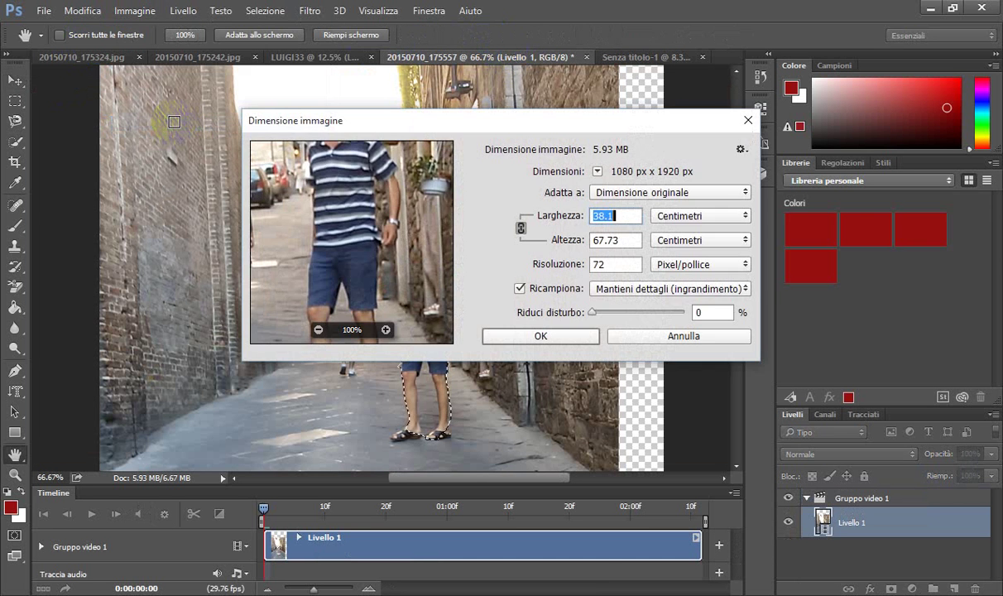
{"action": "type", "text": "55"}
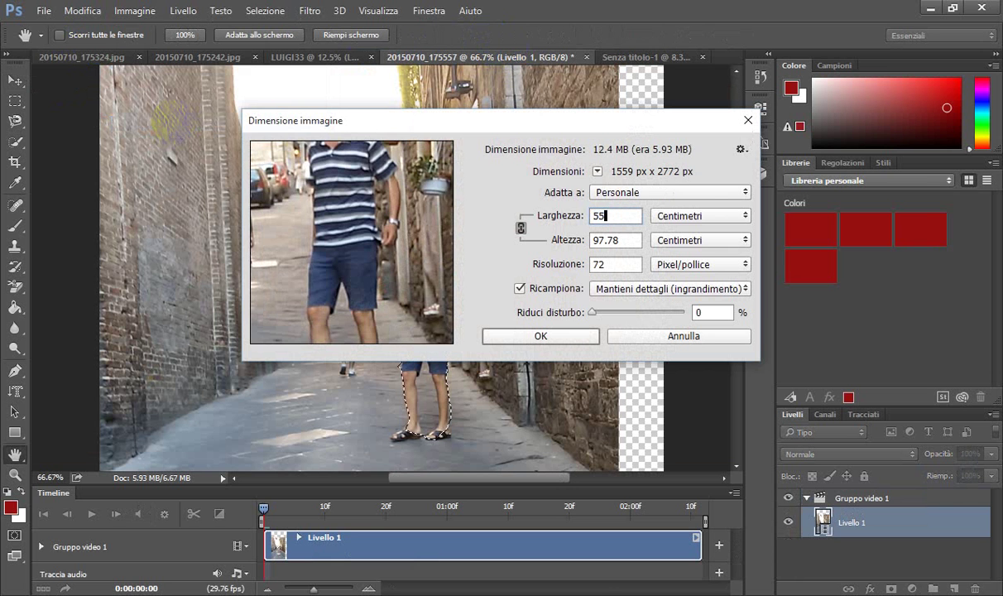
{"action": "left_click", "coordinate": [539, 339]}
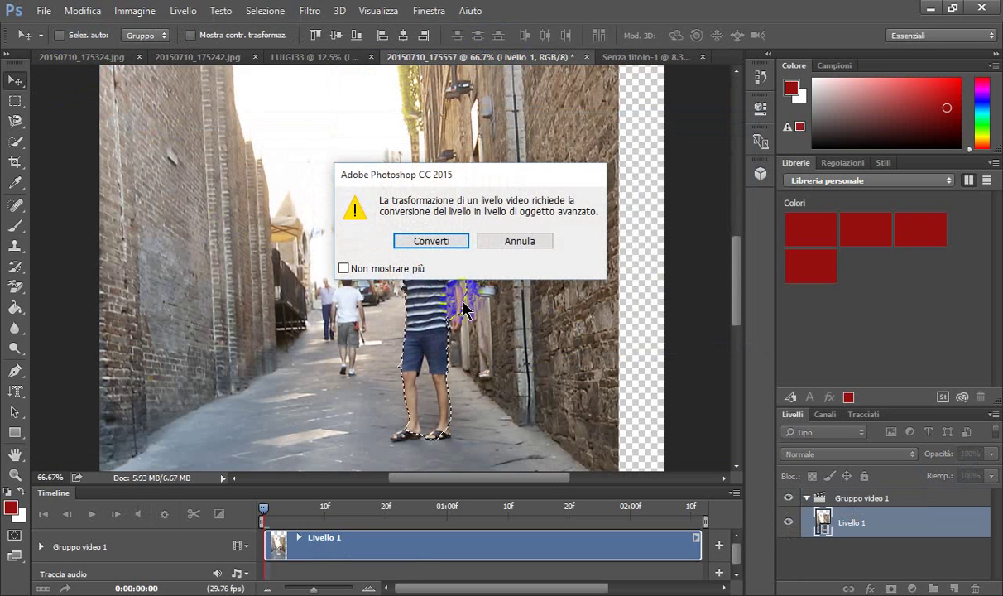
{"action": "left_click", "coordinate": [432, 241]}
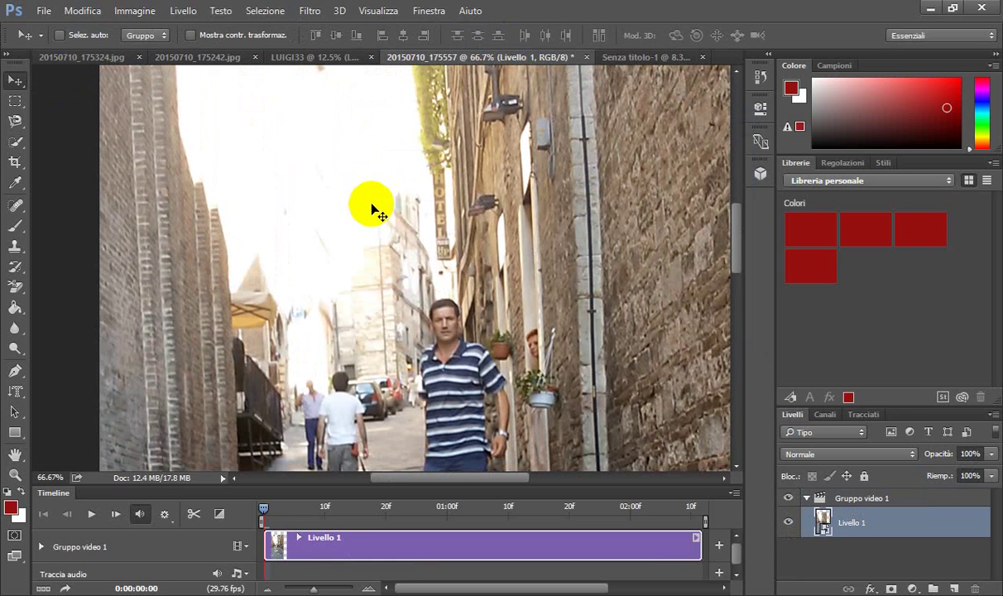
Shift the photo left and select the man with the Magnetic Lasso.
{"action": "left_click_drag", "start_coordinate": [418, 241], "coordinate": [384, 231]}
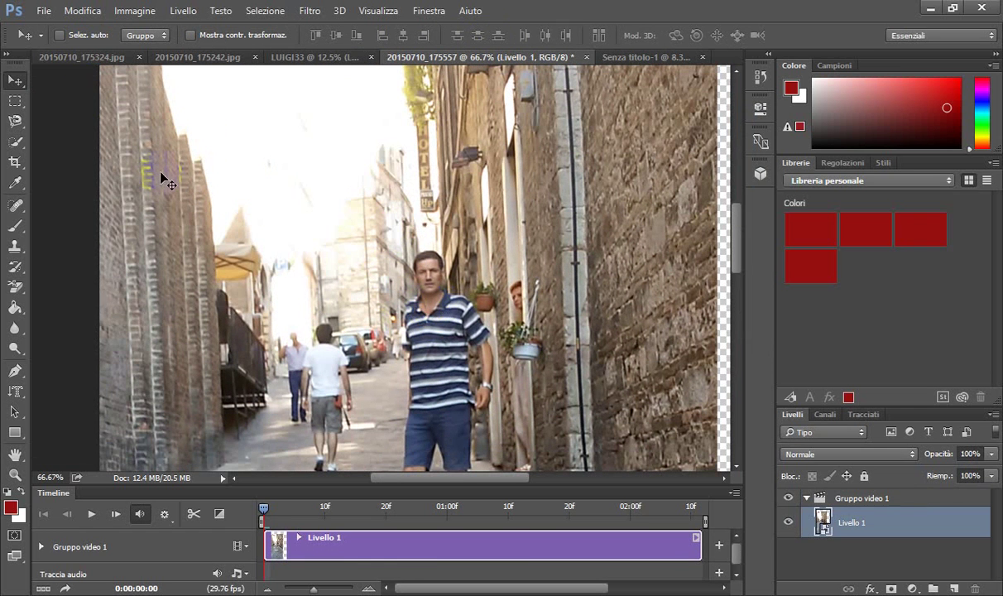
{"action": "left_click", "coordinate": [15, 120]}
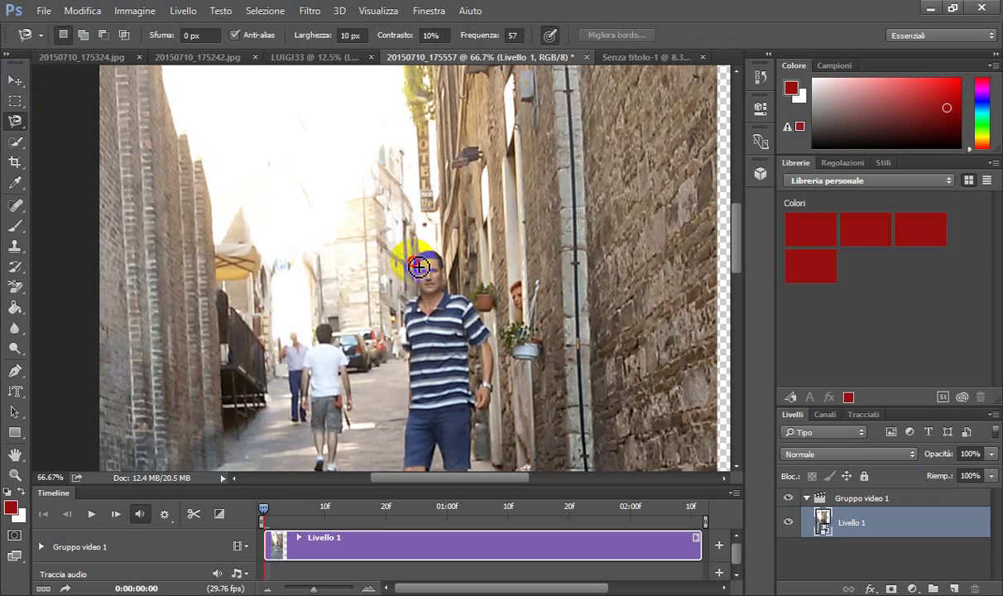
{"action": "mouse_move", "coordinate": [414, 265]}
{"action": "left_mouse_down"}
{"action": "mouse_move", "coordinate": [399, 406]}
{"action": "mouse_move", "coordinate": [498, 324]}
{"action": "mouse_move", "coordinate": [421, 252]}
{"action": "mouse_move", "coordinate": [418, 263]}
{"action": "left_mouse_up"}
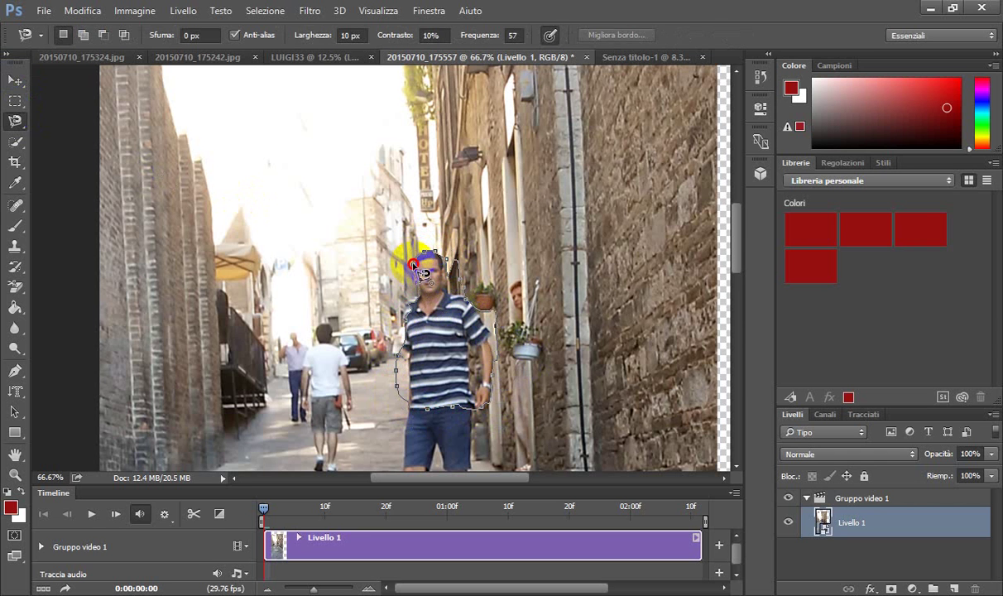
{"action": "left_click", "coordinate": [420, 268]}
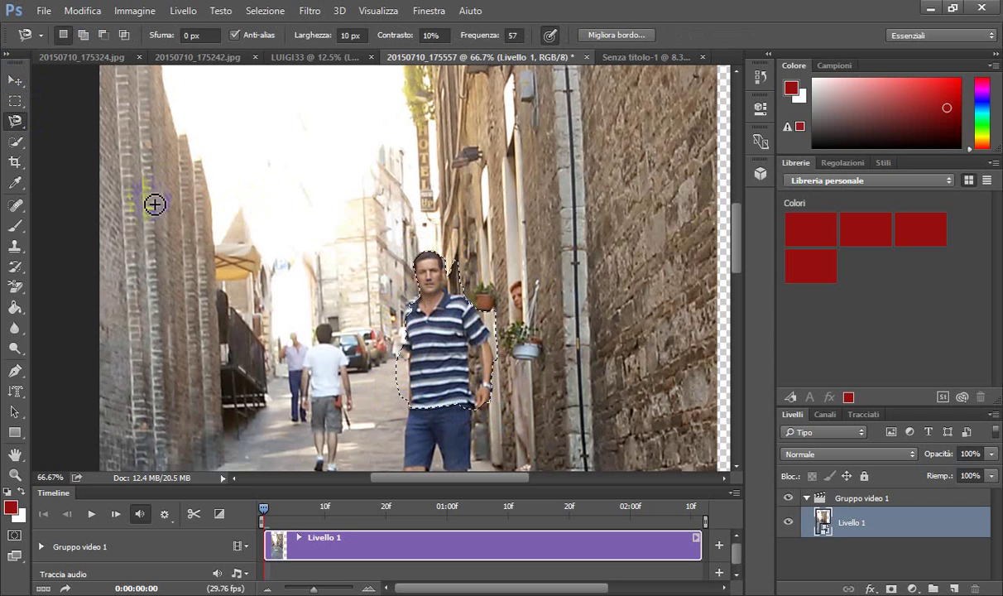
Nudge the photo up-left, then deselect everything.
{"action": "left_click", "coordinate": [14, 81]}
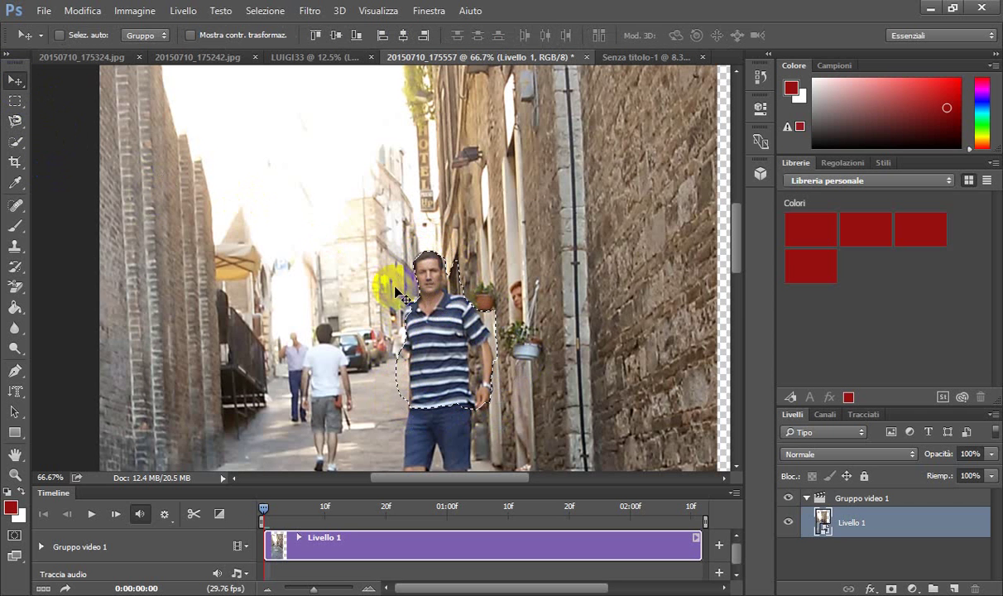
{"action": "mouse_move", "coordinate": [421, 321]}
{"action": "left_mouse_down"}
{"action": "mouse_move", "coordinate": [386, 114]}
{"action": "mouse_move", "coordinate": [359, 50]}
{"action": "mouse_move", "coordinate": [409, 298]}
{"action": "mouse_move", "coordinate": [414, 308]}
{"action": "mouse_move", "coordinate": [433, 300]}
{"action": "left_mouse_up"}
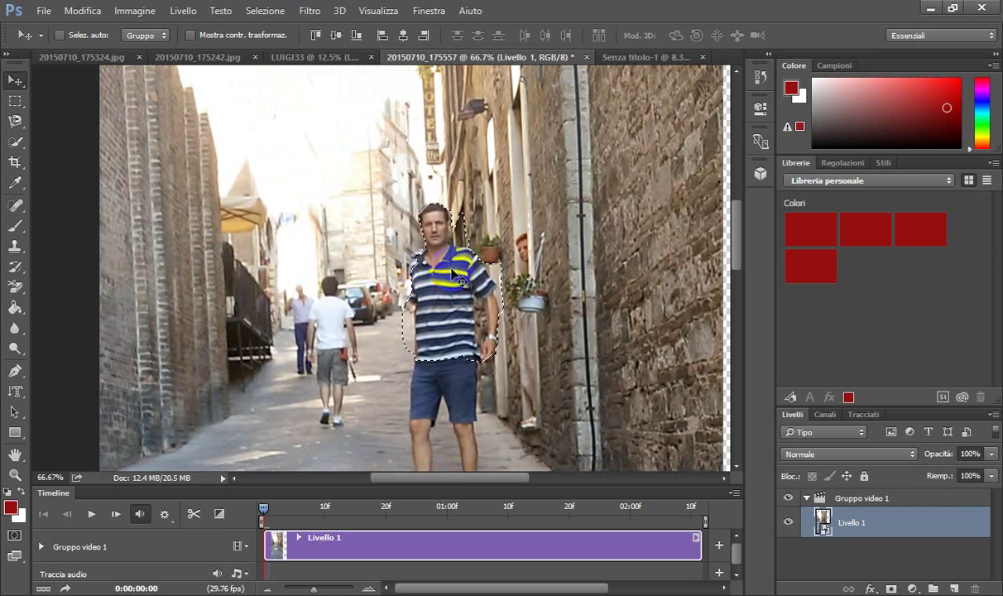
{"action": "right_click", "coordinate": [306, 129]}
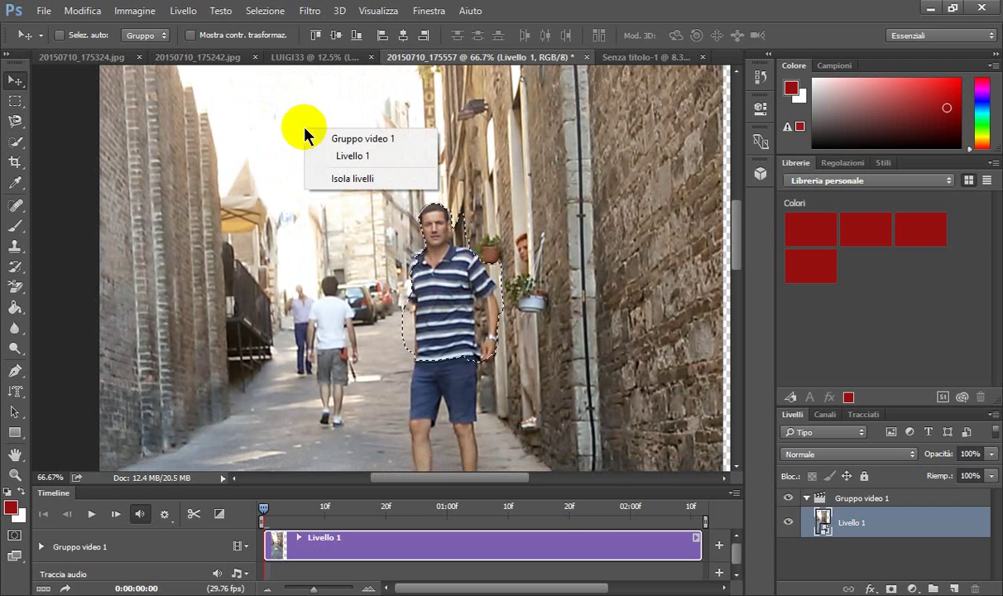
{"action": "left_click", "coordinate": [267, 12]}
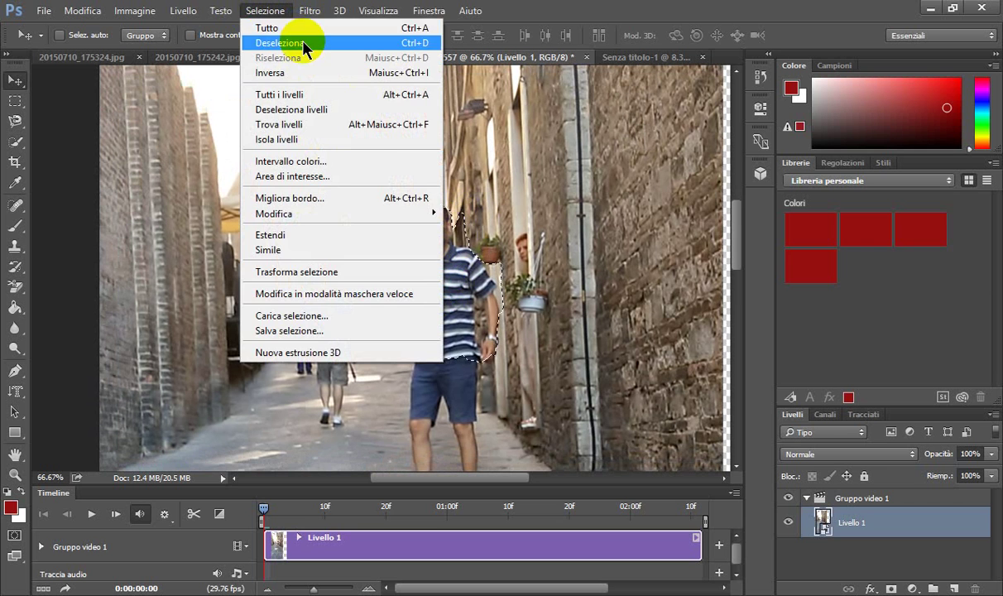
{"action": "left_click", "coordinate": [302, 42]}
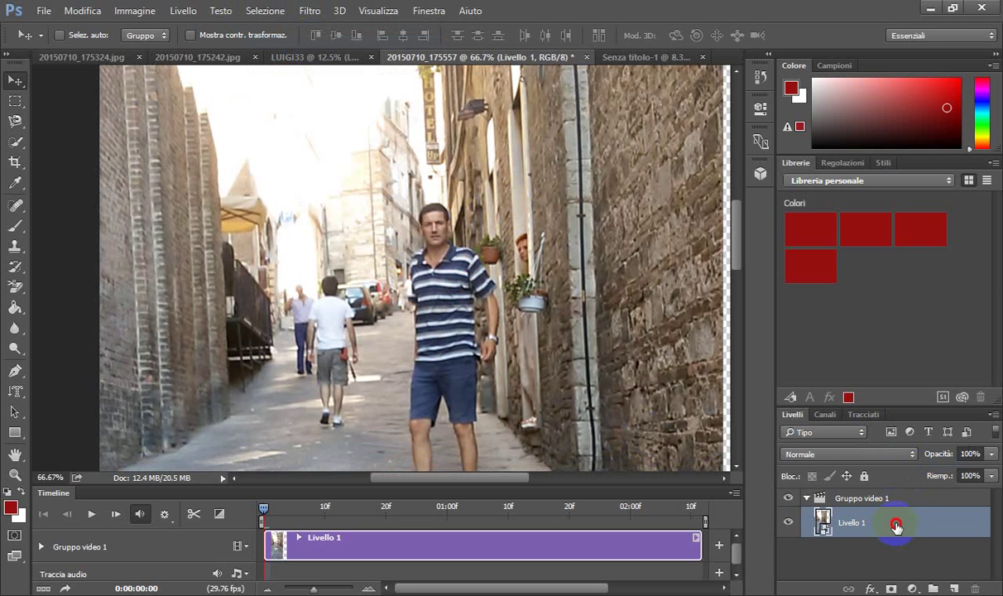
Duplicate Livello 1 and select the man in the striped shirt with the Magnetic Lasso.
{"action": "left_click_drag", "start_coordinate": [896, 525], "coordinate": [955, 589]}
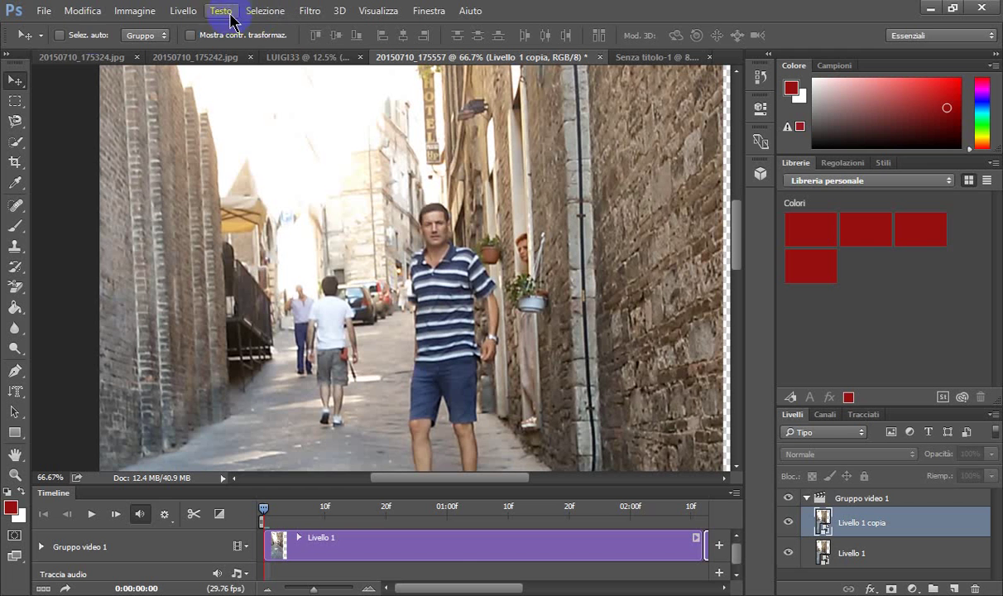
{"action": "left_click", "coordinate": [14, 121]}
{"action": "left_click", "coordinate": [416, 212]}
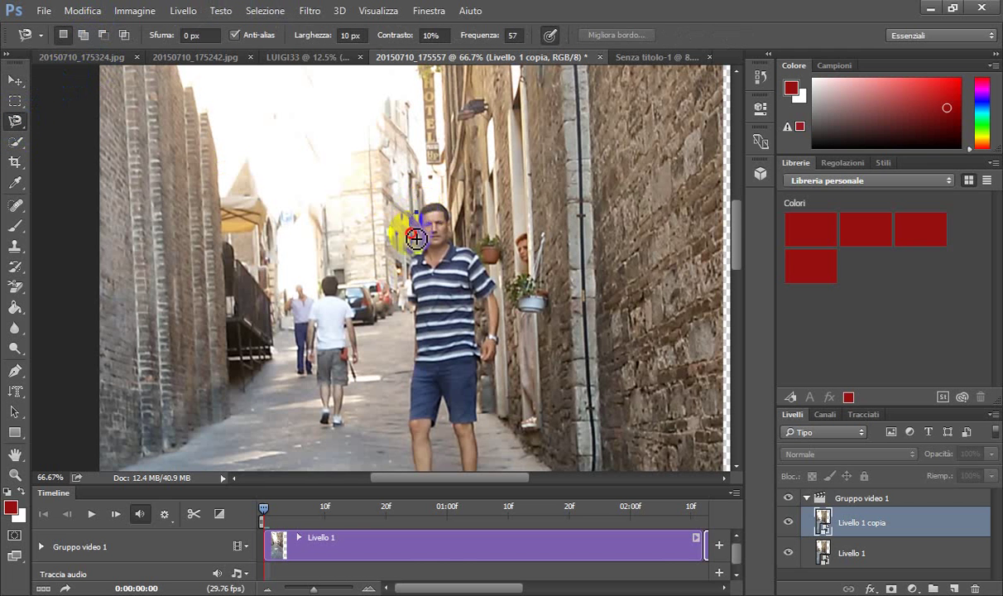
{"action": "mouse_move", "coordinate": [408, 370]}
{"action": "left_mouse_down"}
{"action": "mouse_move", "coordinate": [470, 375]}
{"action": "mouse_move", "coordinate": [497, 363]}
{"action": "mouse_move", "coordinate": [510, 299]}
{"action": "mouse_move", "coordinate": [472, 225]}
{"action": "mouse_move", "coordinate": [434, 188]}
{"action": "mouse_move", "coordinate": [427, 204]}
{"action": "left_mouse_up"}
{"action": "left_click", "coordinate": [427, 203]}
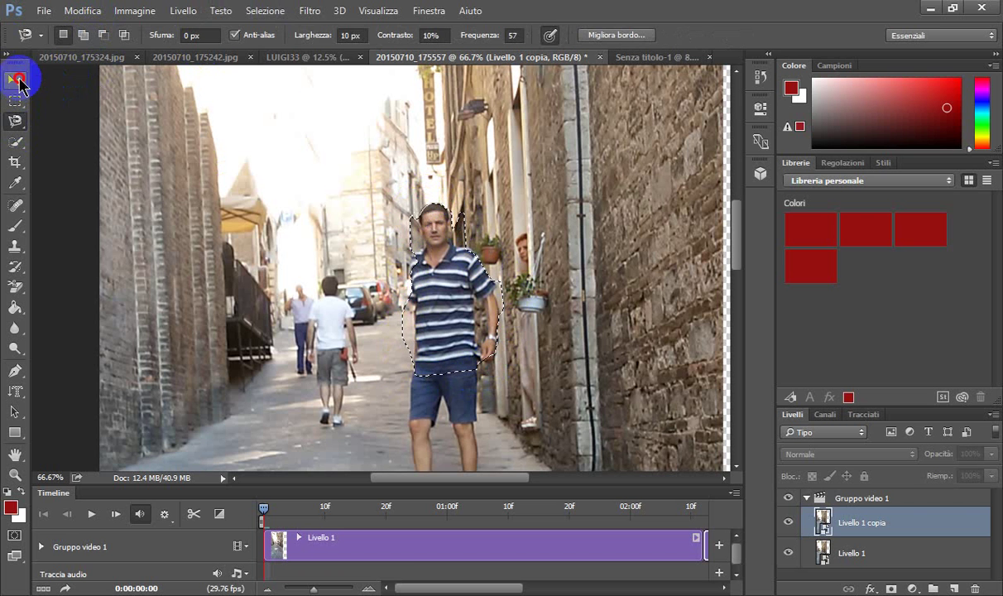
Move the selected man up and back down, then isolate Livello 1 copia in Layers.
{"action": "left_click", "coordinate": [15, 81]}
{"action": "left_click_drag", "start_coordinate": [445, 302], "coordinate": [427, 204]}
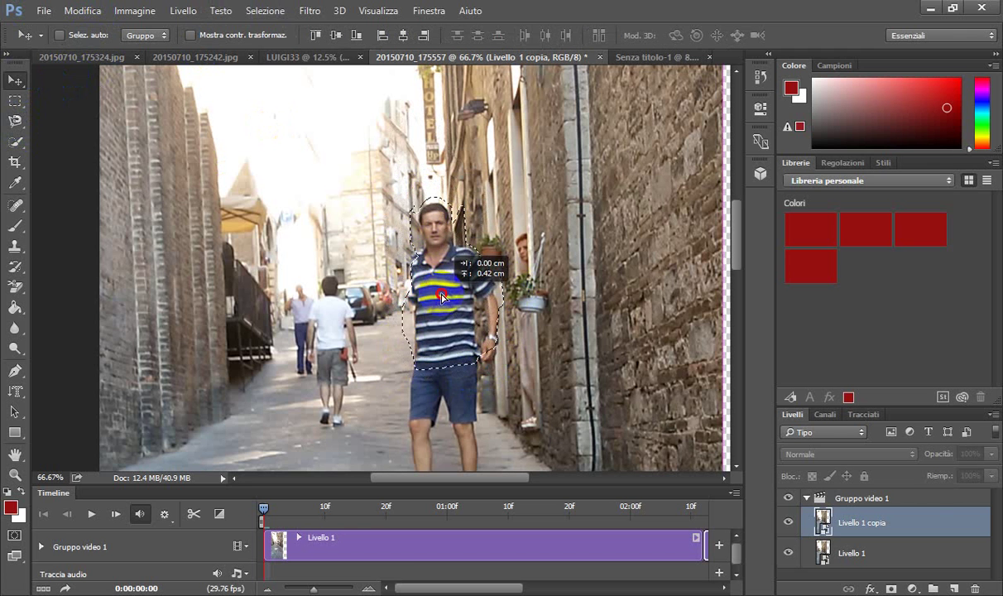
{"action": "left_click_drag", "start_coordinate": [426, 205], "coordinate": [444, 300]}
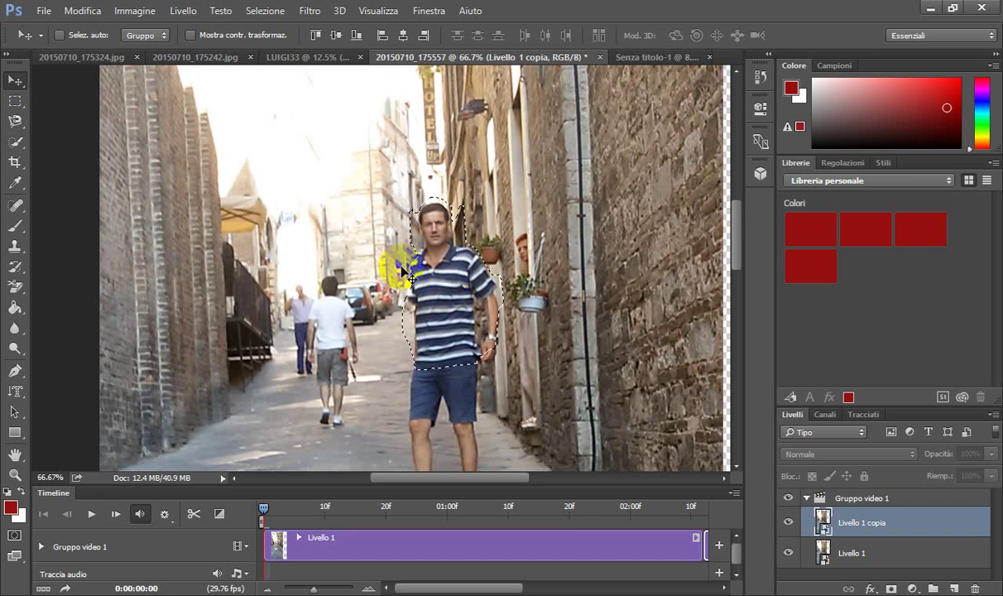
{"action": "left_click", "coordinate": [18, 84]}
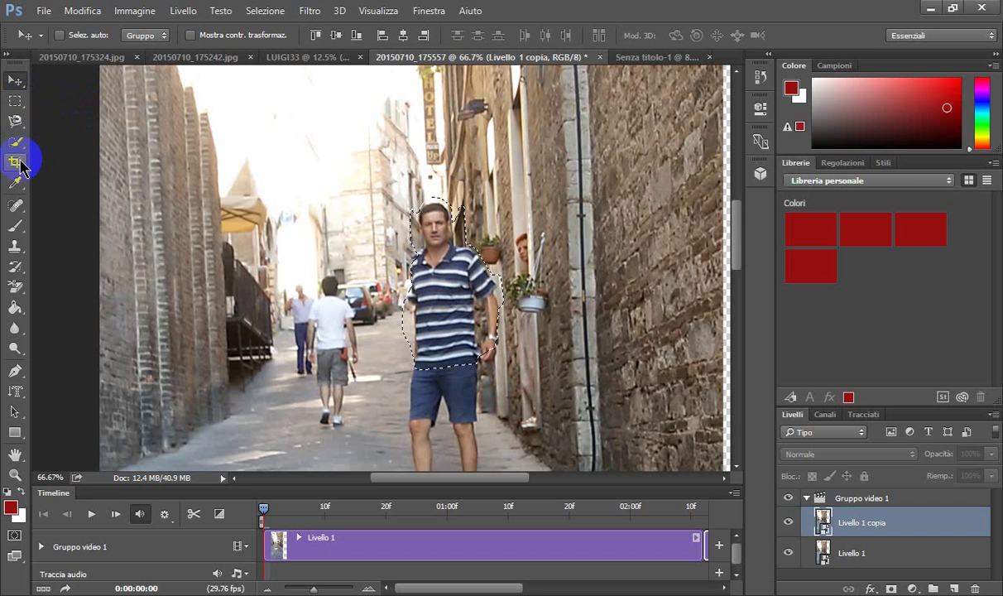
{"action": "right_click", "coordinate": [454, 322]}
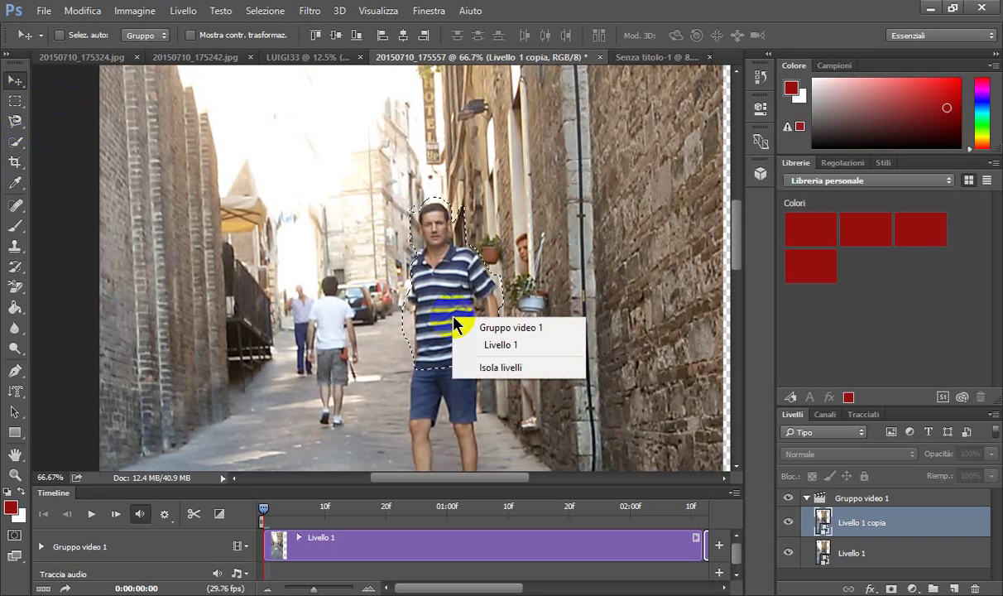
{"action": "left_click", "coordinate": [509, 368]}
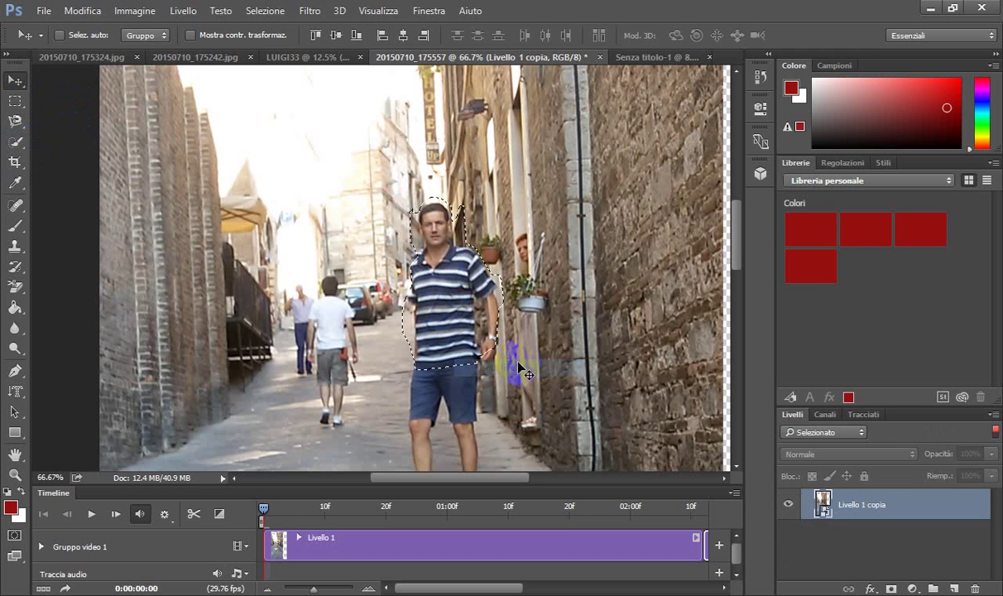
{"action": "mouse_move", "coordinate": [474, 326]}
{"action": "left_mouse_down"}
{"action": "mouse_move", "coordinate": [463, 315]}
{"action": "mouse_move", "coordinate": [479, 329]}
{"action": "left_mouse_up"}
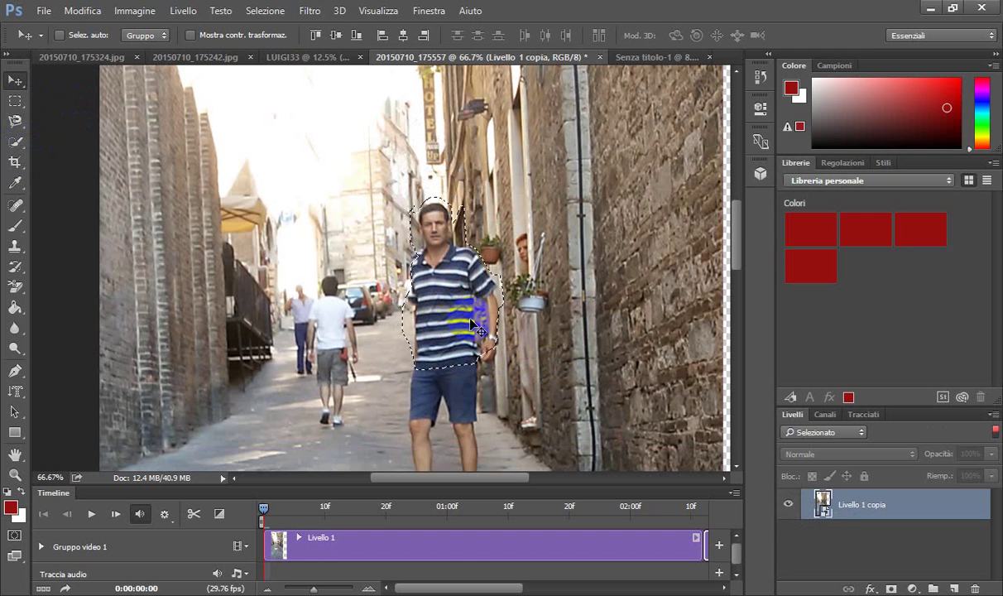
Show the Character panel and turn on superscript.
{"action": "left_click", "coordinate": [83, 11]}
{"action": "left_click", "coordinate": [73, 9]}
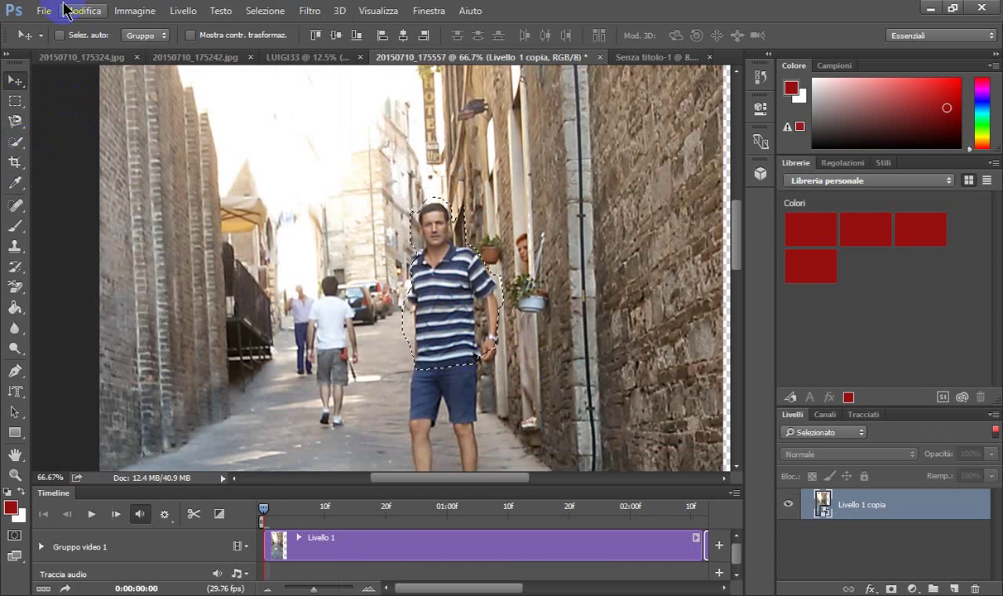
{"action": "left_click", "coordinate": [136, 10]}
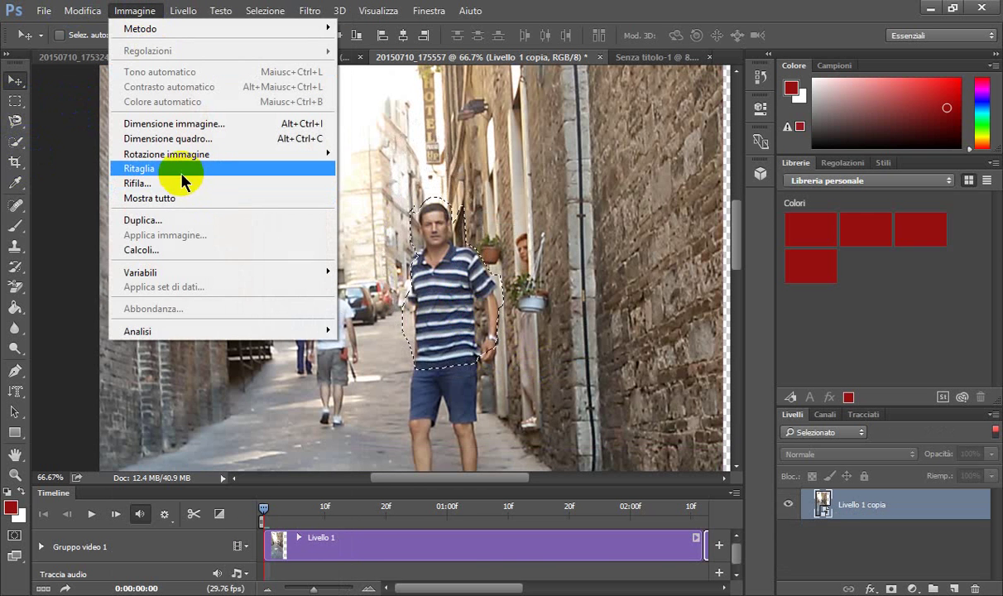
{"action": "mouse_move", "coordinate": [248, 51]}
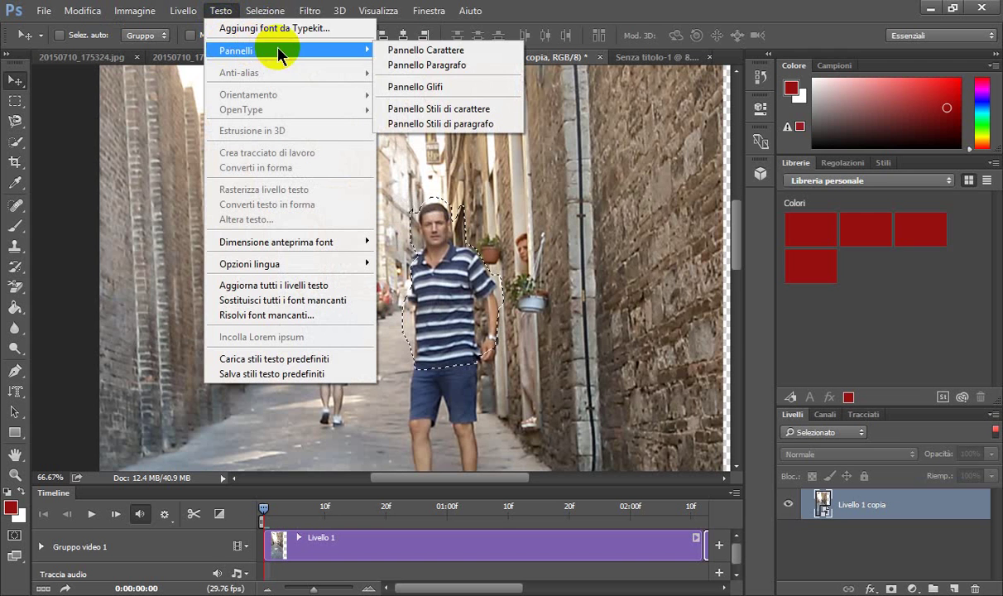
{"action": "left_click", "coordinate": [405, 51]}
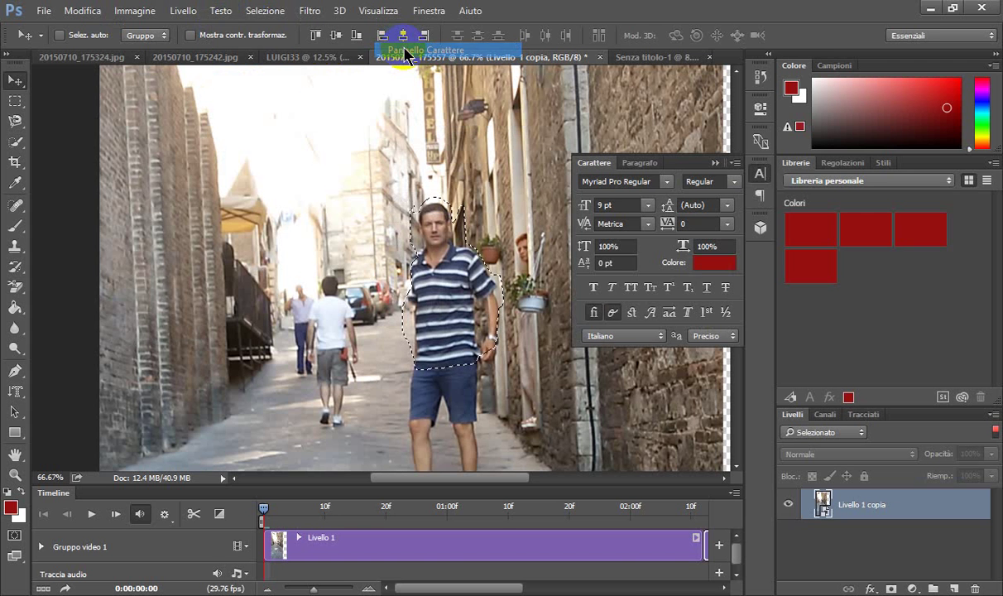
{"action": "left_click", "coordinate": [671, 289]}
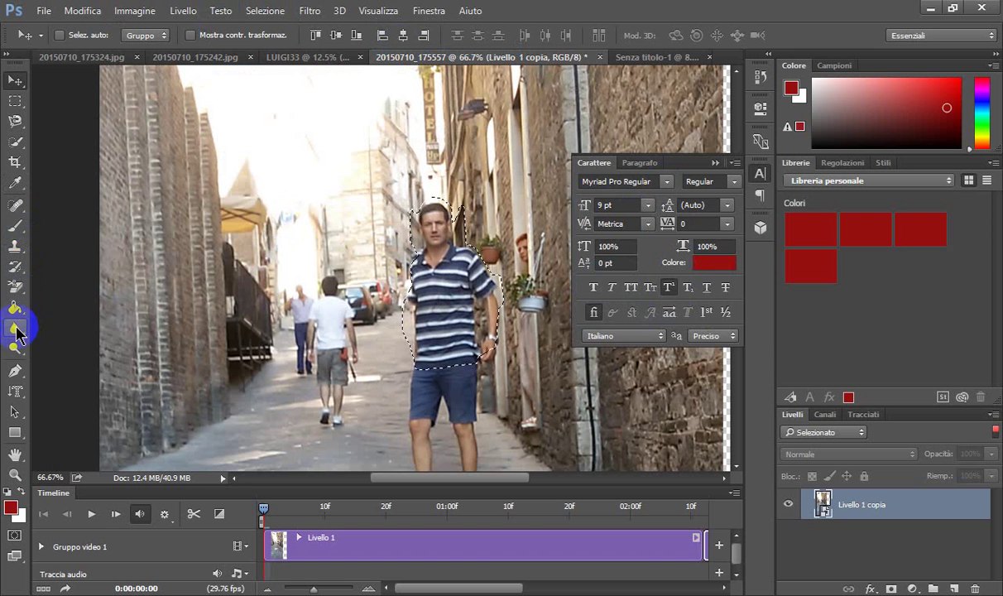
Place a Horizontal Type Mask in the upper-left sky and commit it.
{"action": "left_click", "coordinate": [15, 389]}
{"action": "left_click", "coordinate": [259, 210]}
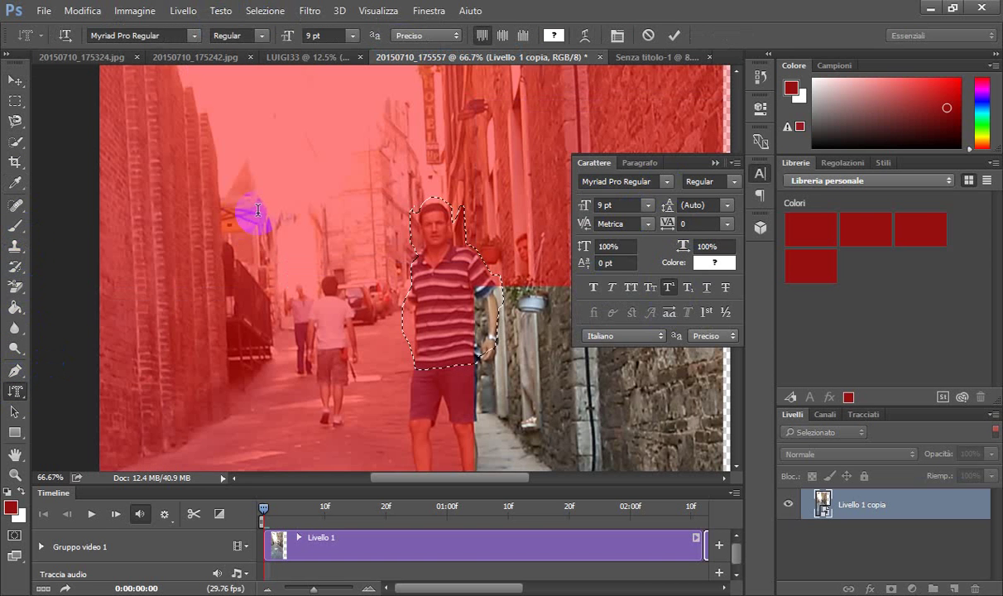
{"action": "mouse_move", "coordinate": [246, 207]}
{"action": "left_mouse_down"}
{"action": "mouse_move", "coordinate": [257, 217]}
{"action": "mouse_move", "coordinate": [220, 114]}
{"action": "left_mouse_up"}
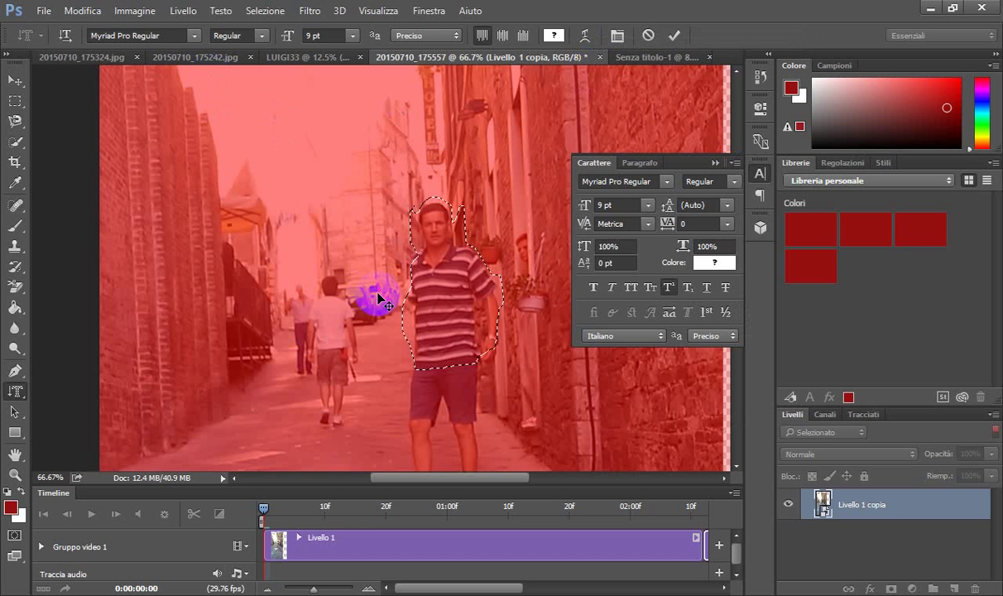
{"action": "left_click", "coordinate": [411, 225]}
{"action": "left_click", "coordinate": [192, 98]}
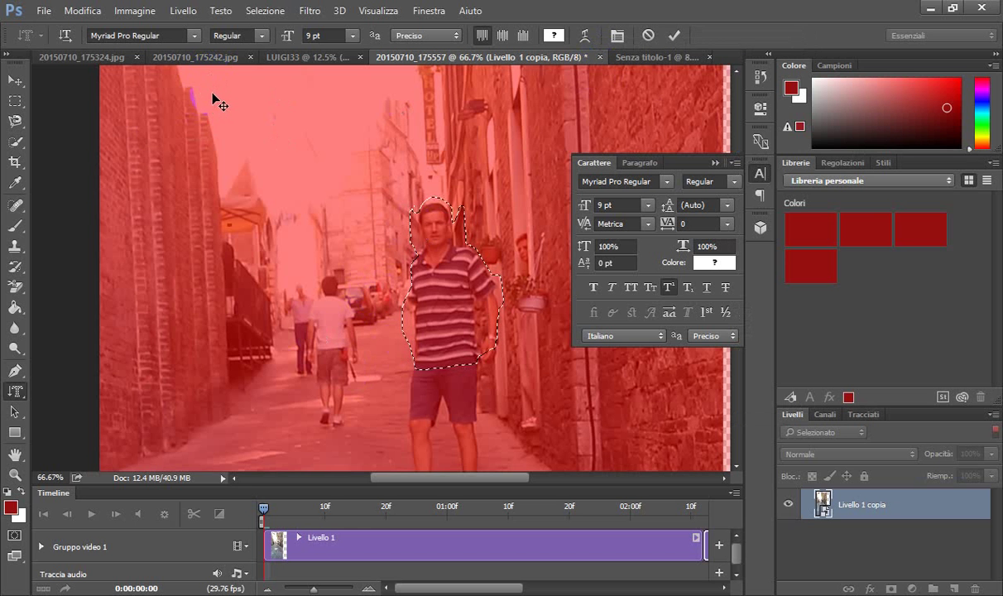
{"action": "left_click", "coordinate": [672, 36]}
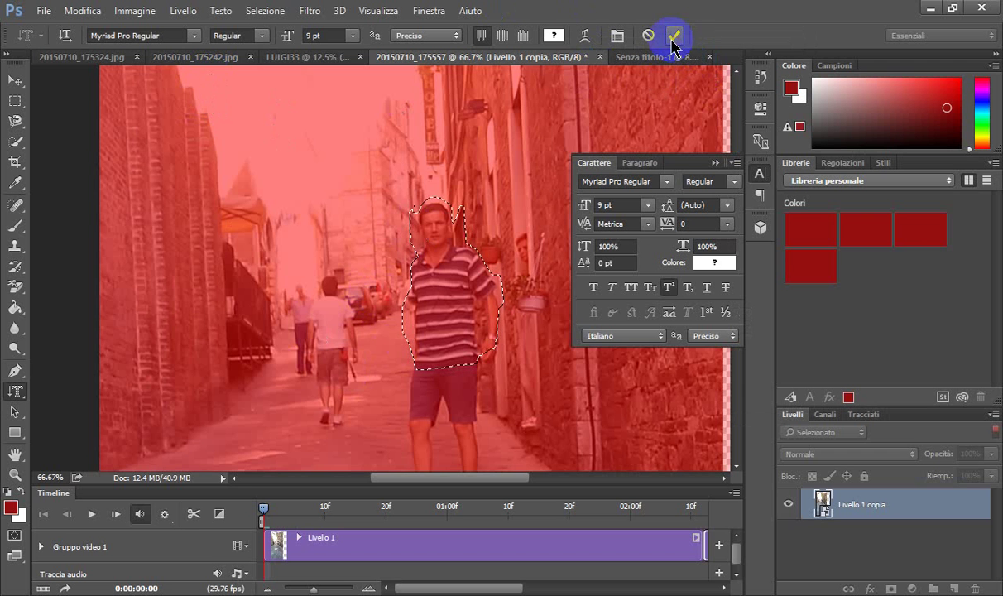
{"action": "left_click", "coordinate": [445, 224]}
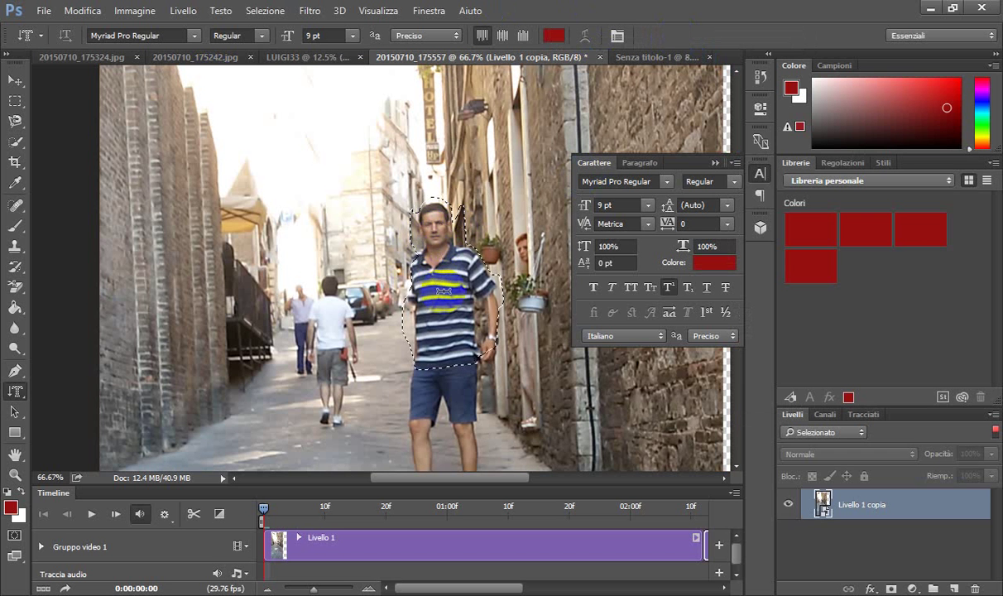
Commit a second type mask near the man, then close 20150710_175557.
{"action": "left_click", "coordinate": [284, 235]}
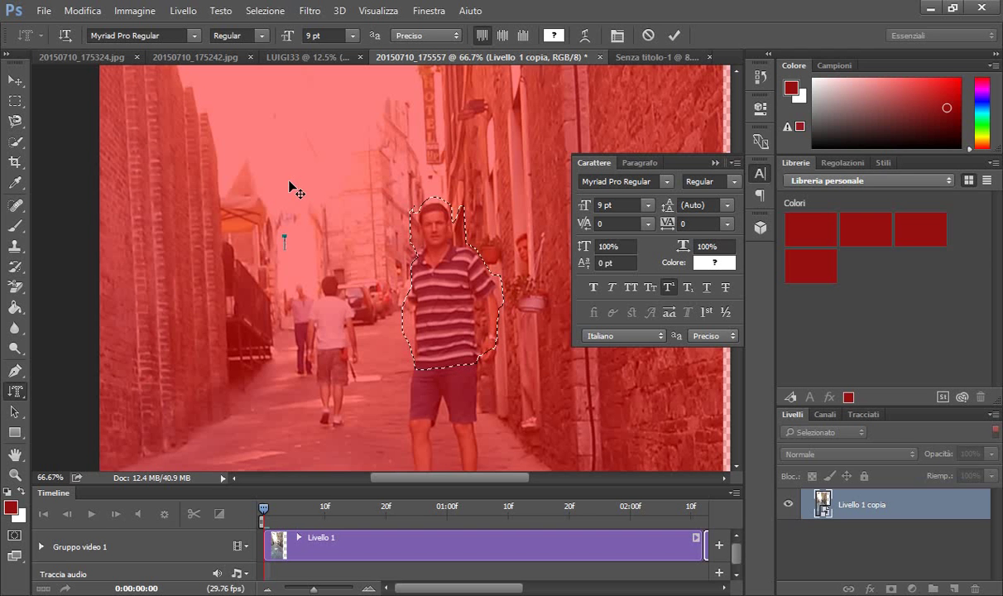
{"action": "left_click", "coordinate": [648, 205]}
{"action": "left_click", "coordinate": [675, 35]}
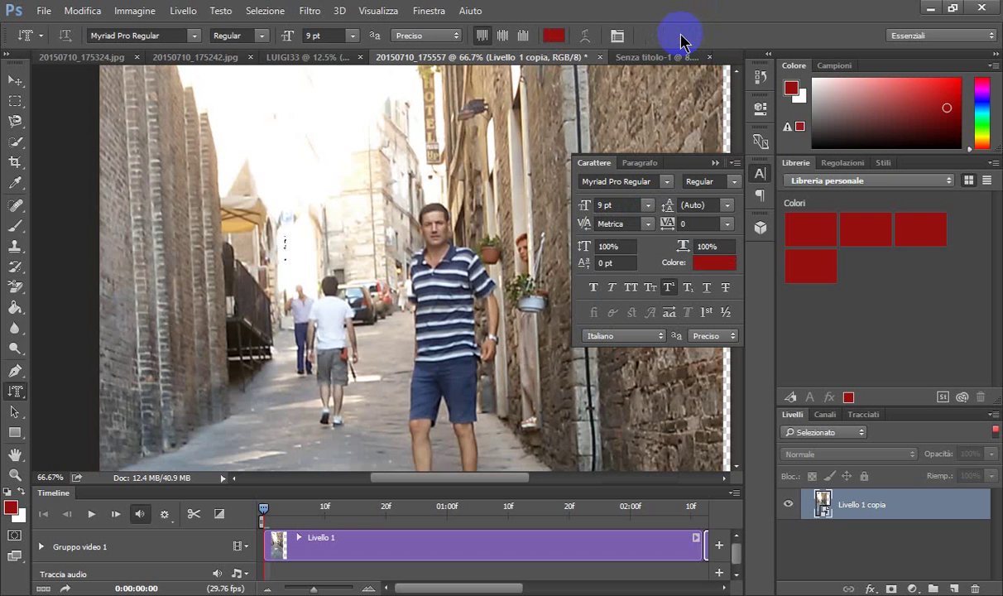
{"action": "left_click", "coordinate": [600, 57]}
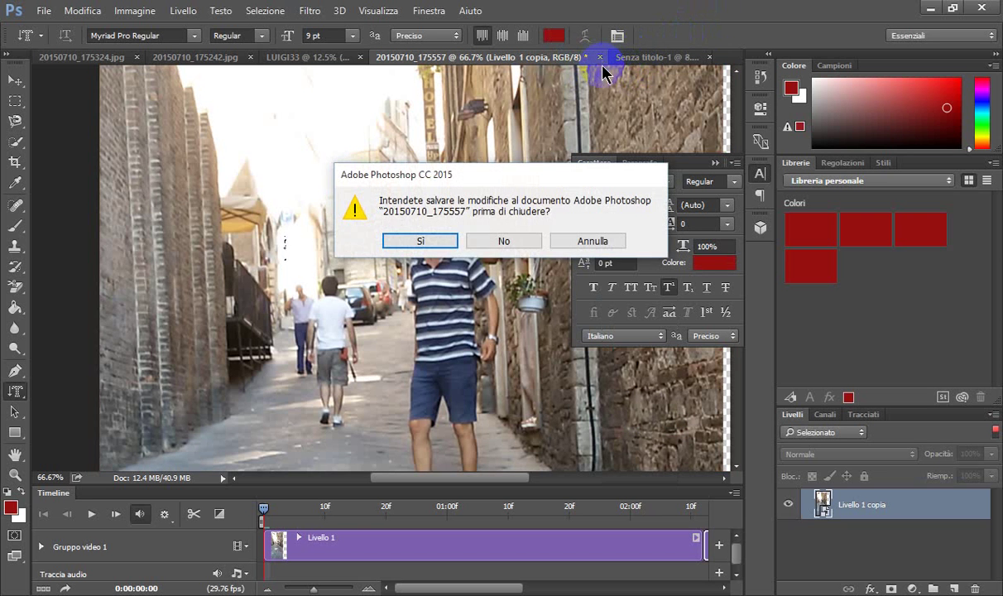
Close the alley photo unsaved and the blank Senza titolo-1, returning to selfie 20150710_175324.
{"action": "left_click", "coordinate": [507, 241]}
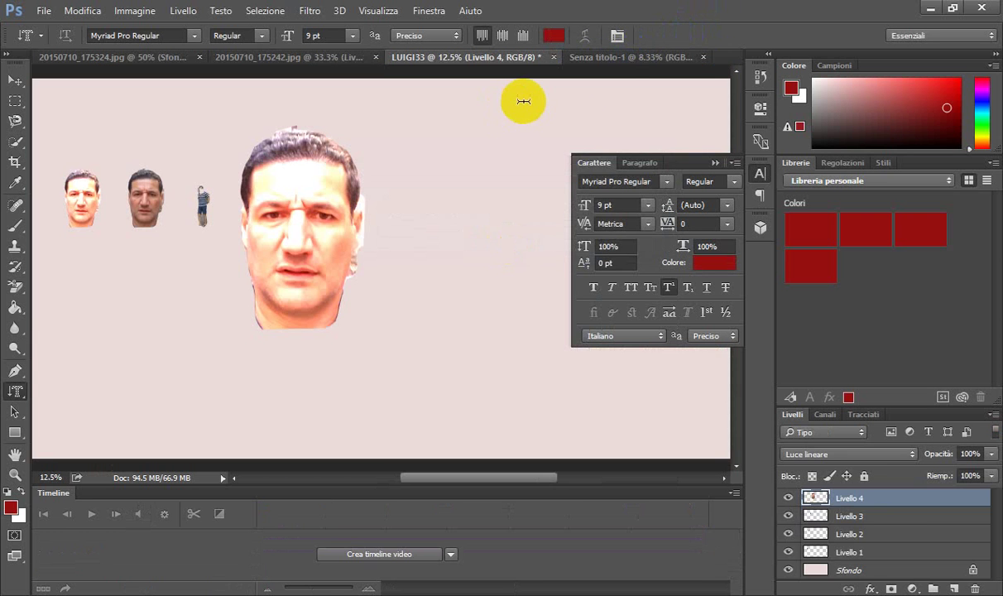
{"action": "left_click", "coordinate": [627, 58]}
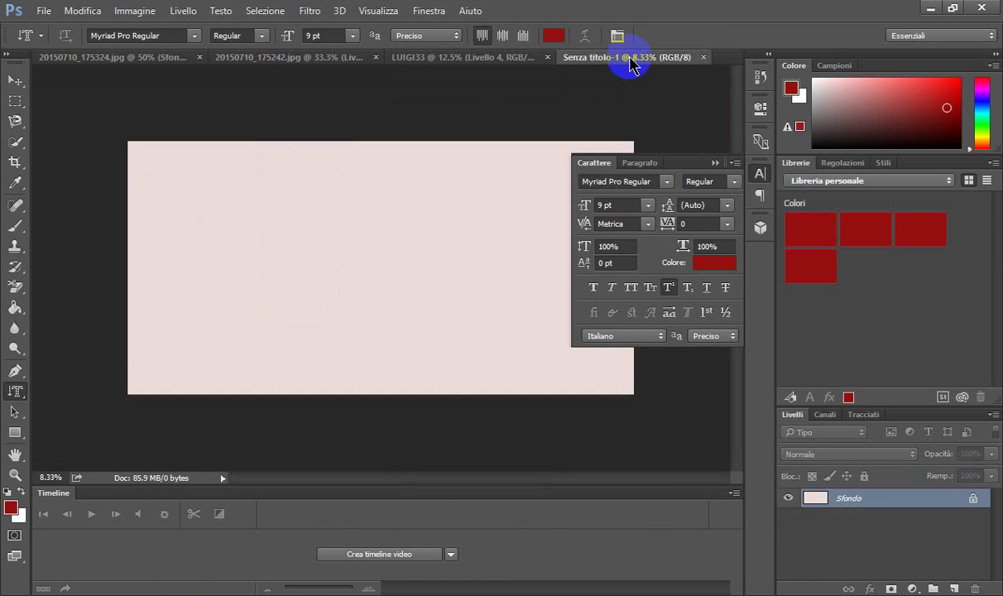
{"action": "left_click", "coordinate": [703, 57]}
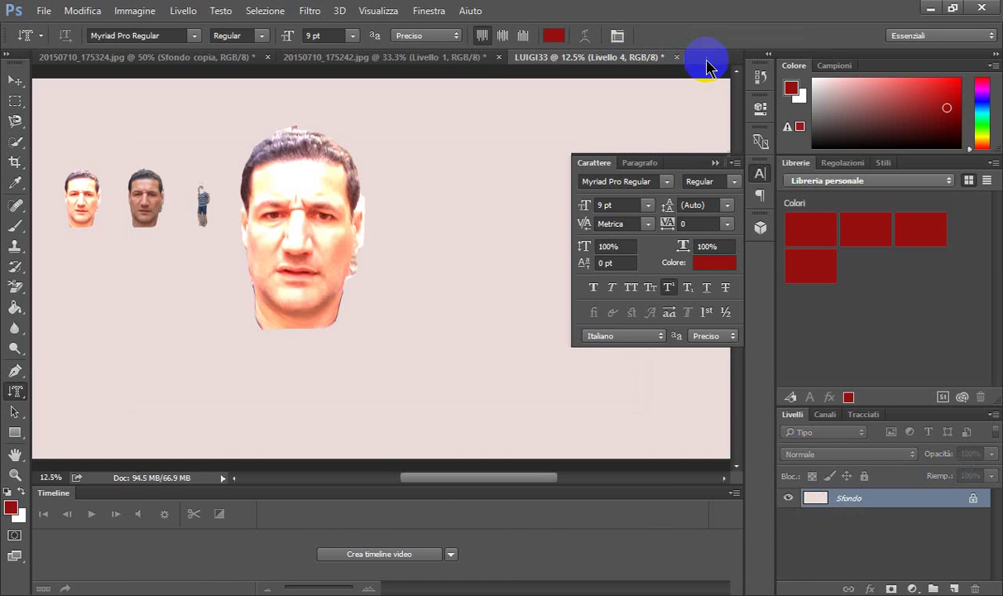
{"action": "left_click", "coordinate": [427, 60]}
{"action": "left_click", "coordinate": [224, 60]}
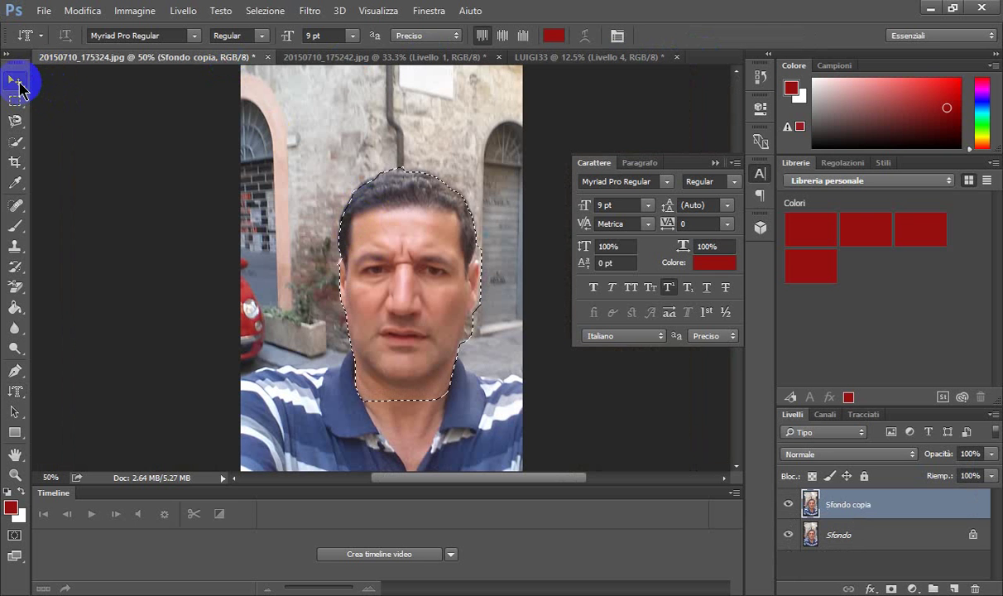
Place face copies at the upper left and upper right of the selfie.
{"action": "left_click", "coordinate": [15, 80]}
{"action": "left_click_drag", "start_coordinate": [447, 284], "coordinate": [348, 166]}
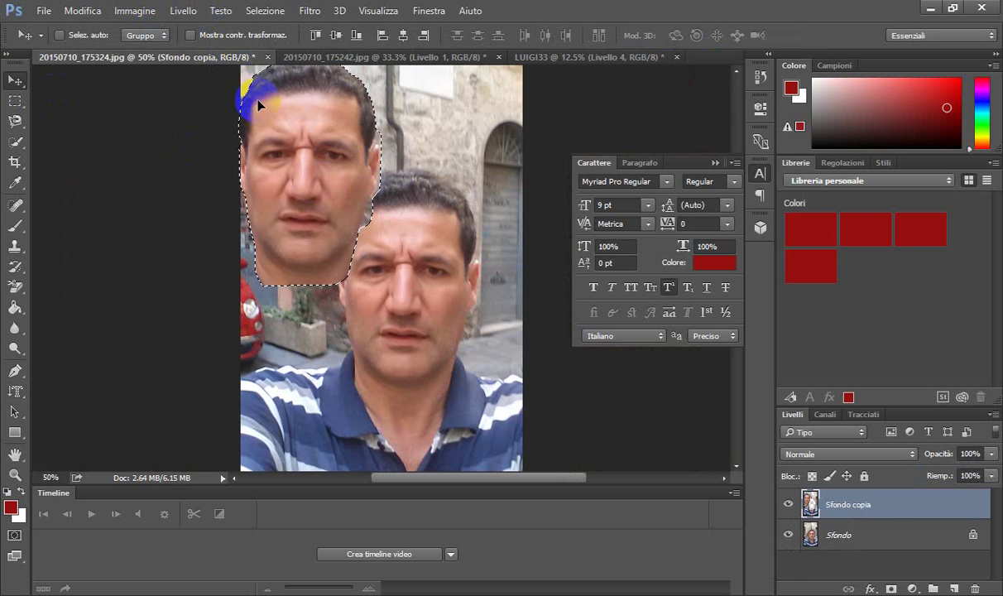
{"action": "left_click", "coordinate": [277, 122]}
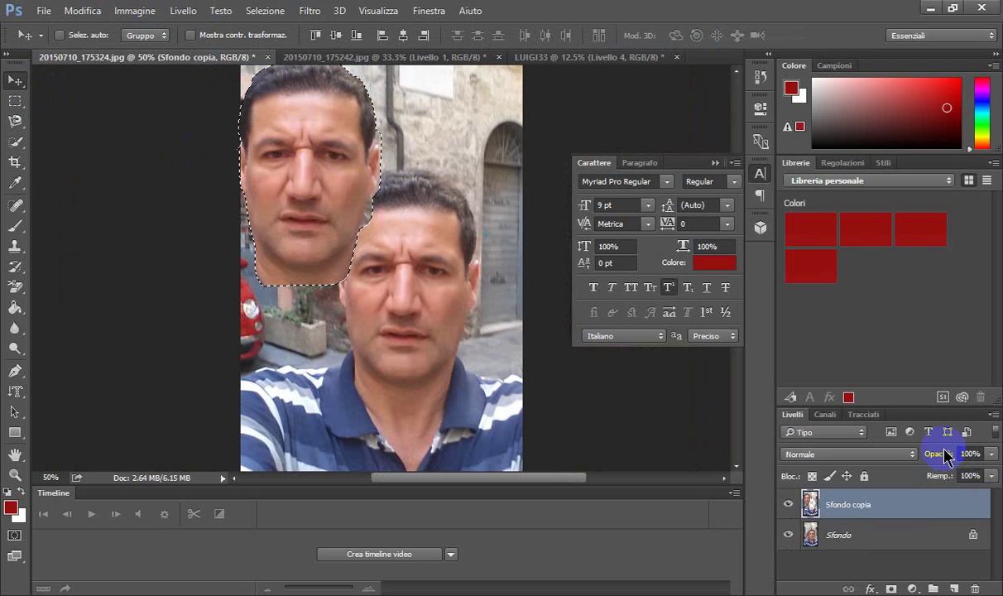
{"action": "left_click", "coordinate": [904, 519]}
{"action": "left_click_drag", "start_coordinate": [905, 524], "coordinate": [955, 586]}
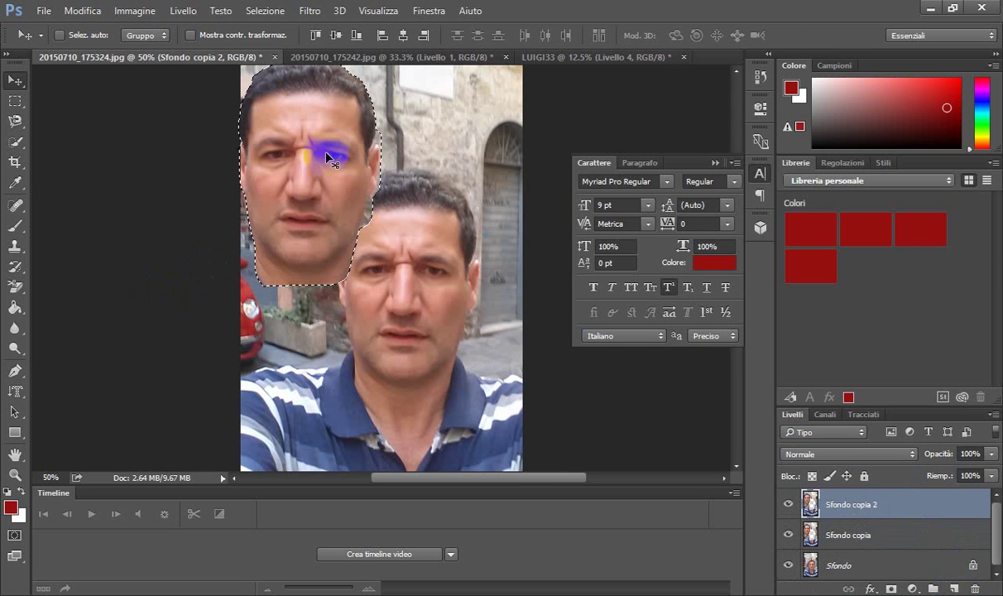
{"action": "mouse_move", "coordinate": [312, 159]}
{"action": "left_mouse_down"}
{"action": "mouse_move", "coordinate": [458, 161]}
{"action": "mouse_move", "coordinate": [448, 168]}
{"action": "left_mouse_up"}
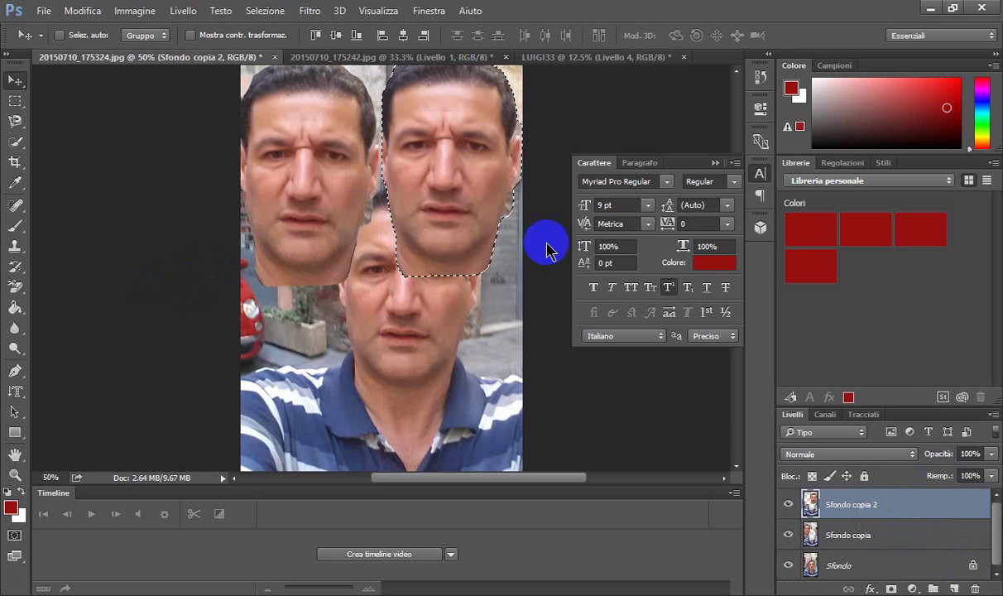
Duplicate the face layer three more times, placing copies lower left, lower right and centre.
{"action": "left_click_drag", "start_coordinate": [884, 503], "coordinate": [955, 586]}
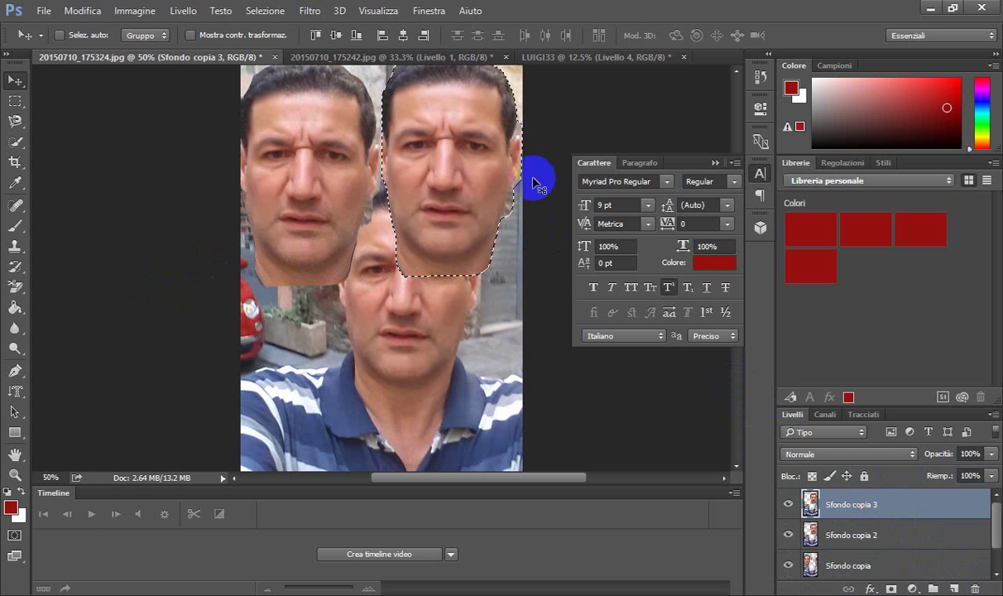
{"action": "left_click_drag", "start_coordinate": [473, 141], "coordinate": [331, 358]}
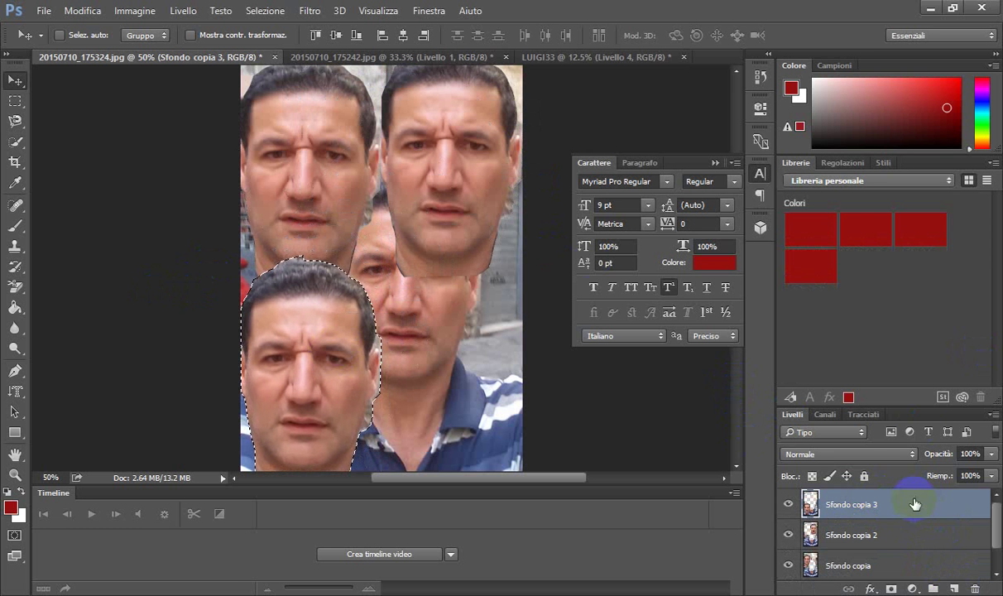
{"action": "mouse_move", "coordinate": [927, 518]}
{"action": "left_mouse_down"}
{"action": "mouse_move", "coordinate": [926, 563]}
{"action": "mouse_move", "coordinate": [952, 588]}
{"action": "left_mouse_up"}
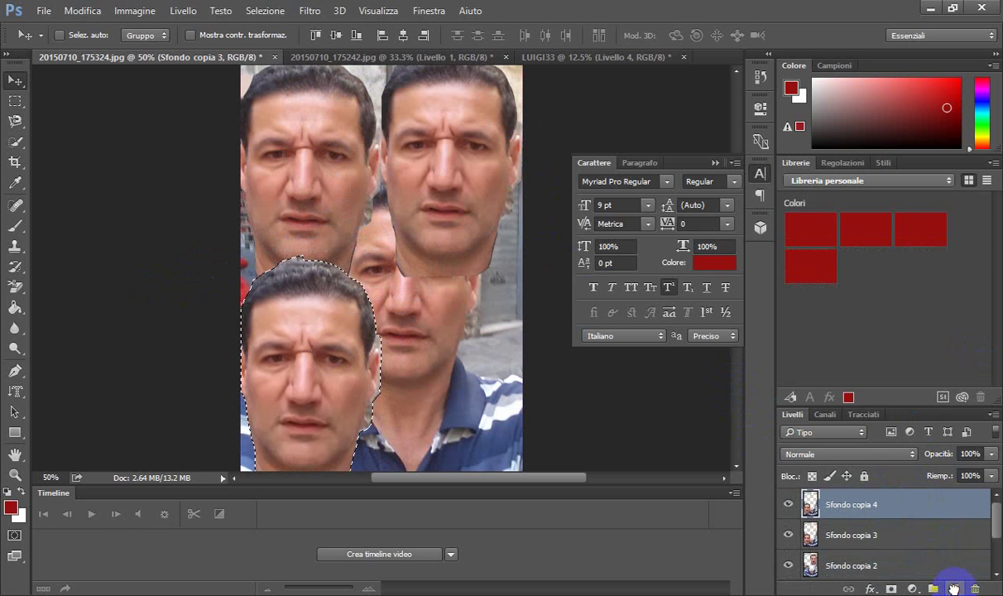
{"action": "mouse_move", "coordinate": [302, 370]}
{"action": "left_mouse_down"}
{"action": "mouse_move", "coordinate": [416, 372]}
{"action": "mouse_move", "coordinate": [445, 383]}
{"action": "left_mouse_up"}
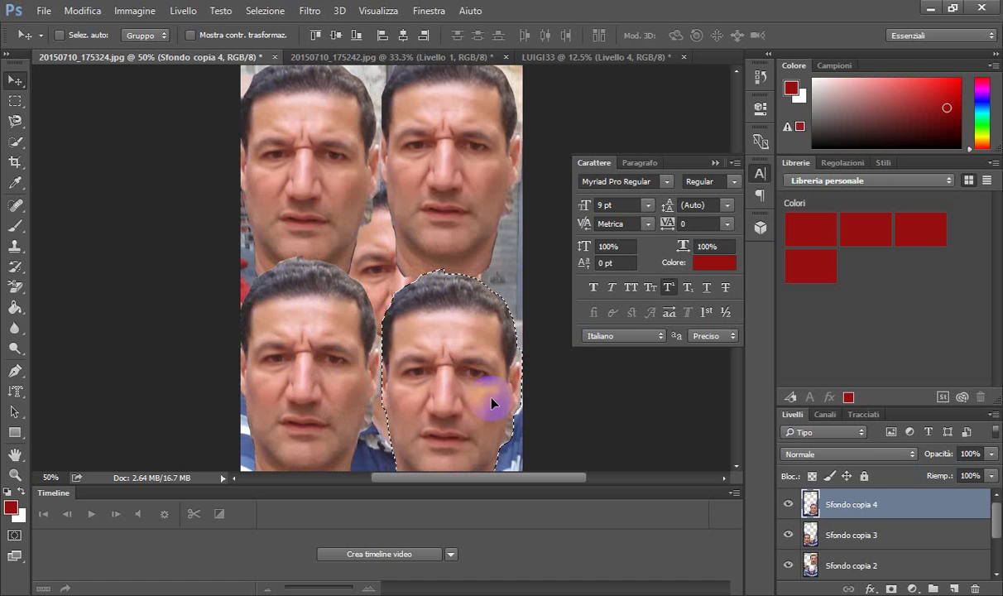
{"action": "left_click", "coordinate": [873, 509]}
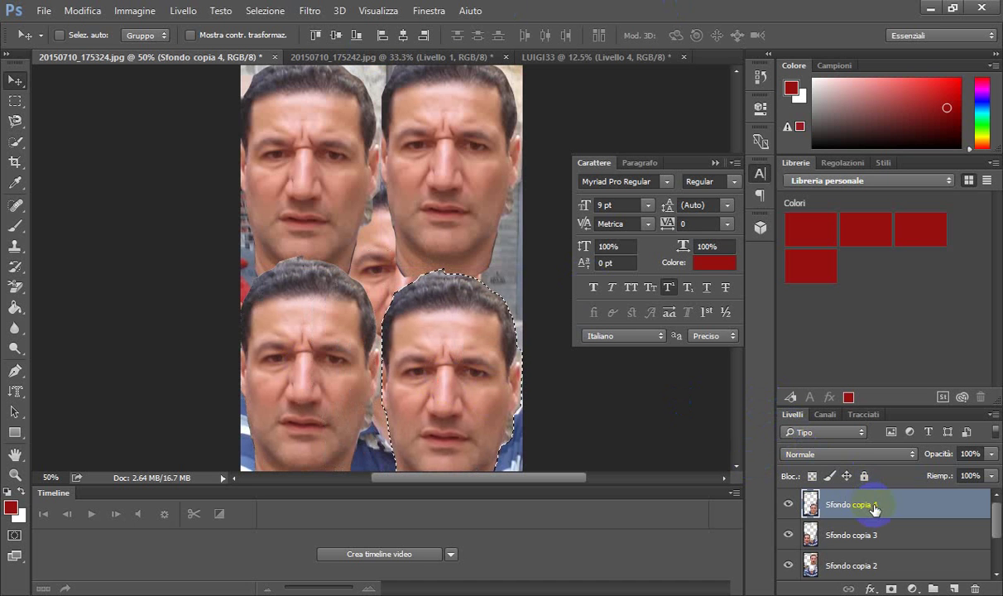
{"action": "left_click_drag", "start_coordinate": [873, 509], "coordinate": [956, 590]}
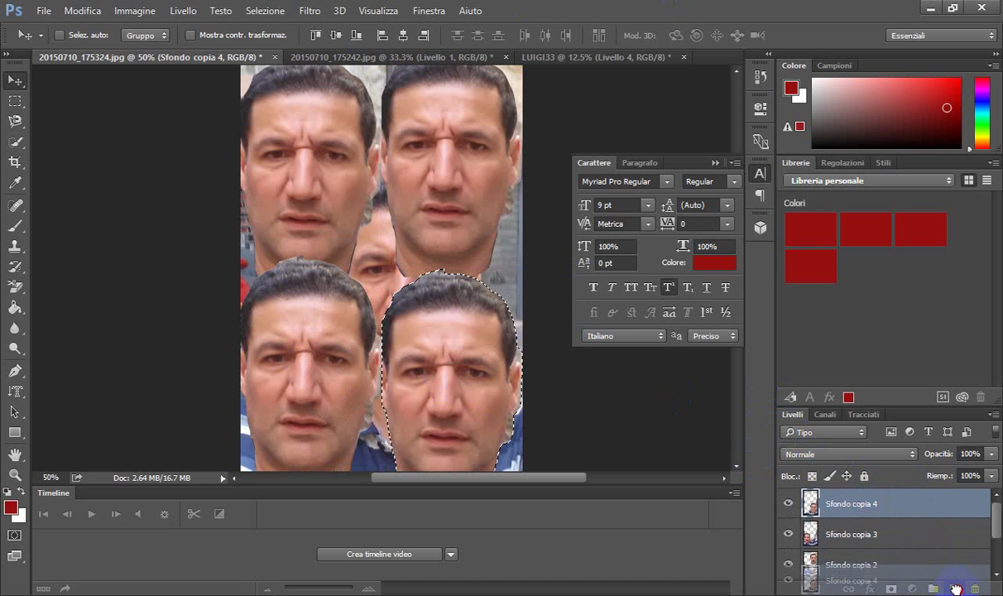
{"action": "left_click_drag", "start_coordinate": [450, 322], "coordinate": [382, 217]}
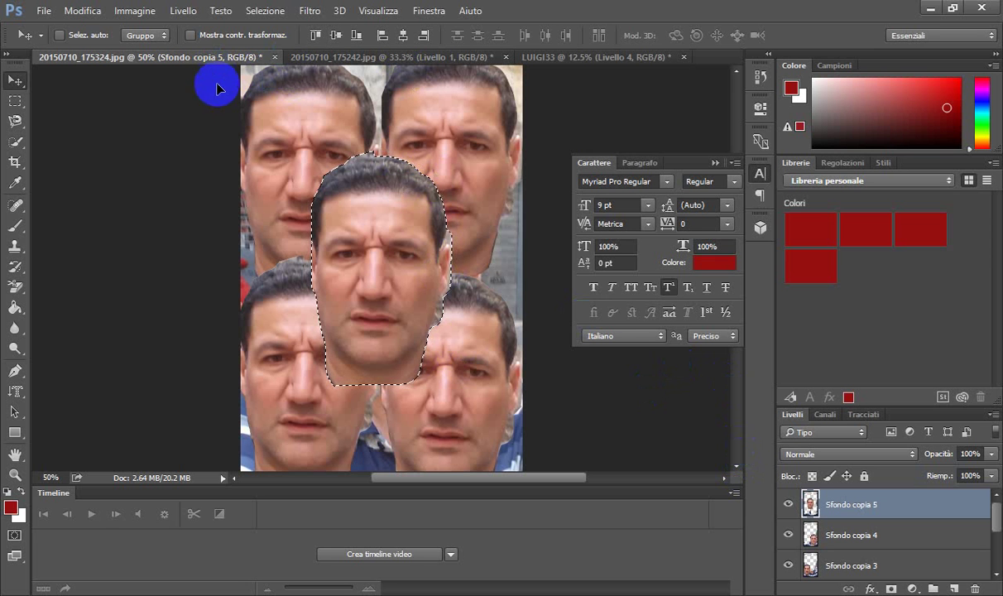
Render the tiled-face selfie document out as an MP4 video.
{"action": "left_click", "coordinate": [45, 11]}
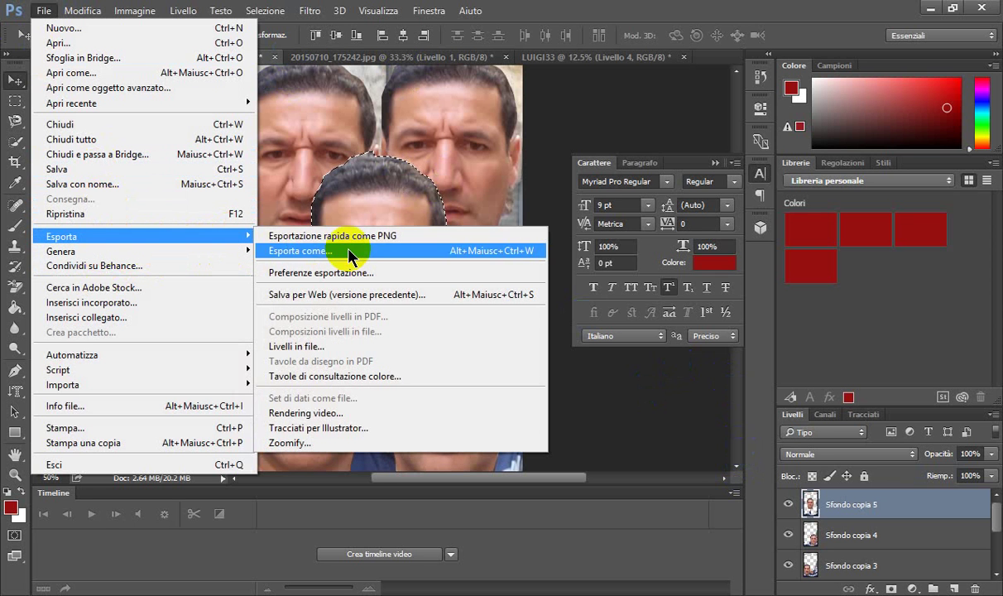
{"action": "mouse_move", "coordinate": [61, 236]}
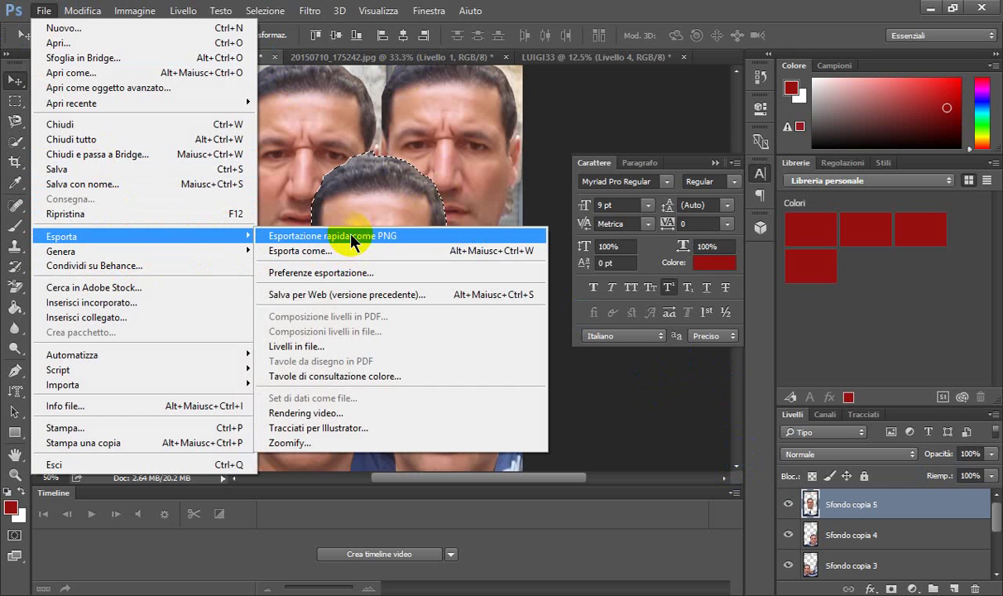
{"action": "left_click", "coordinate": [345, 413]}
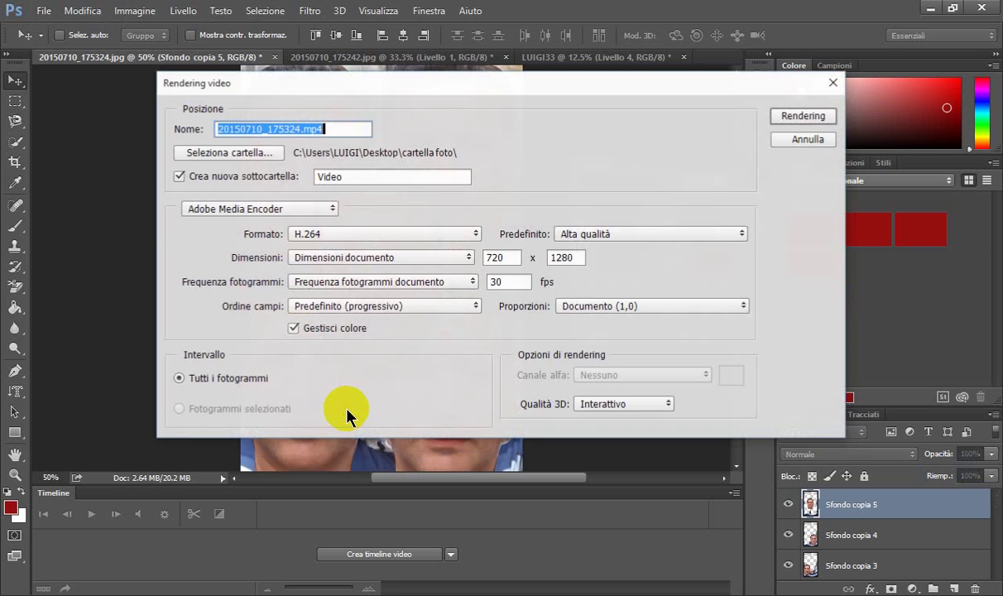
{"action": "left_click", "coordinate": [775, 116]}
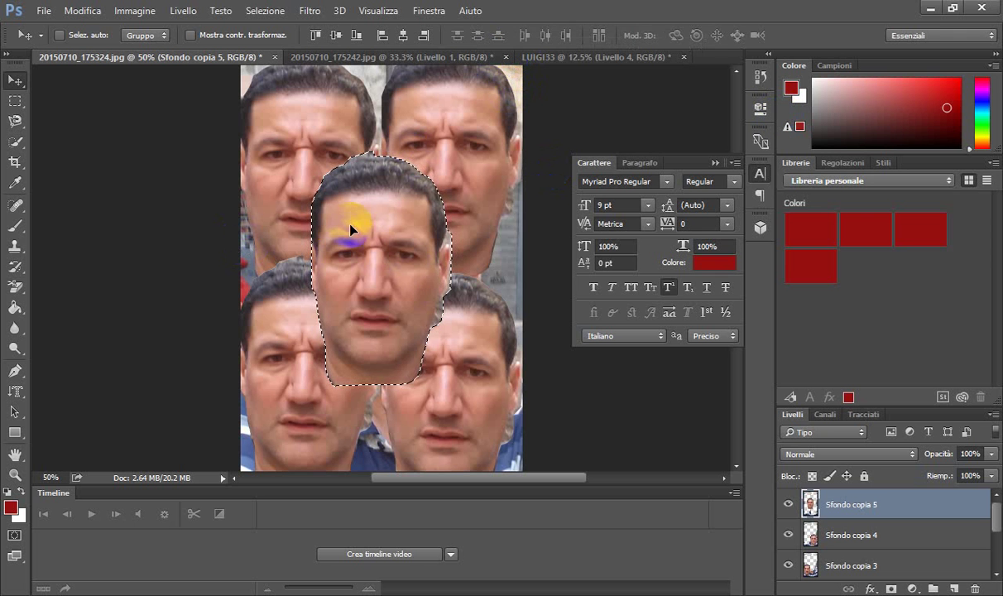
Export the face collage as the PNG 20150710_175324.png.
{"action": "left_click", "coordinate": [44, 11]}
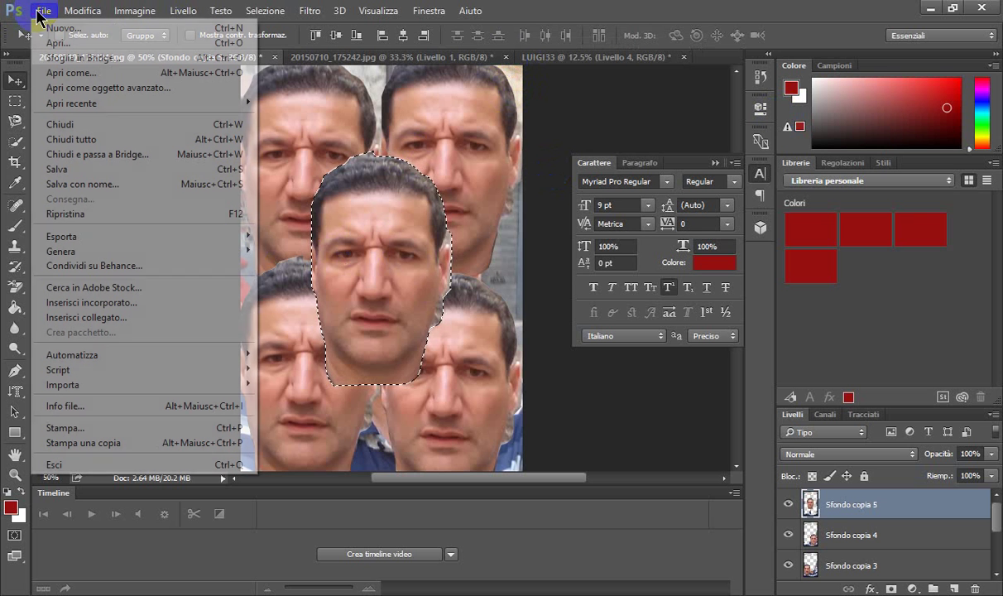
{"action": "mouse_move", "coordinate": [141, 236]}
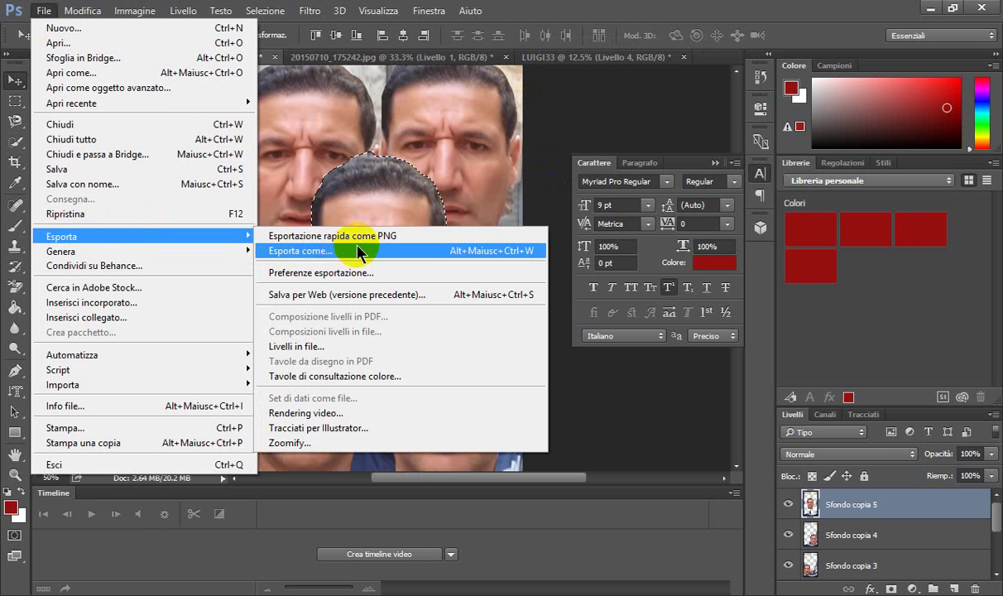
{"action": "left_click", "coordinate": [367, 235]}
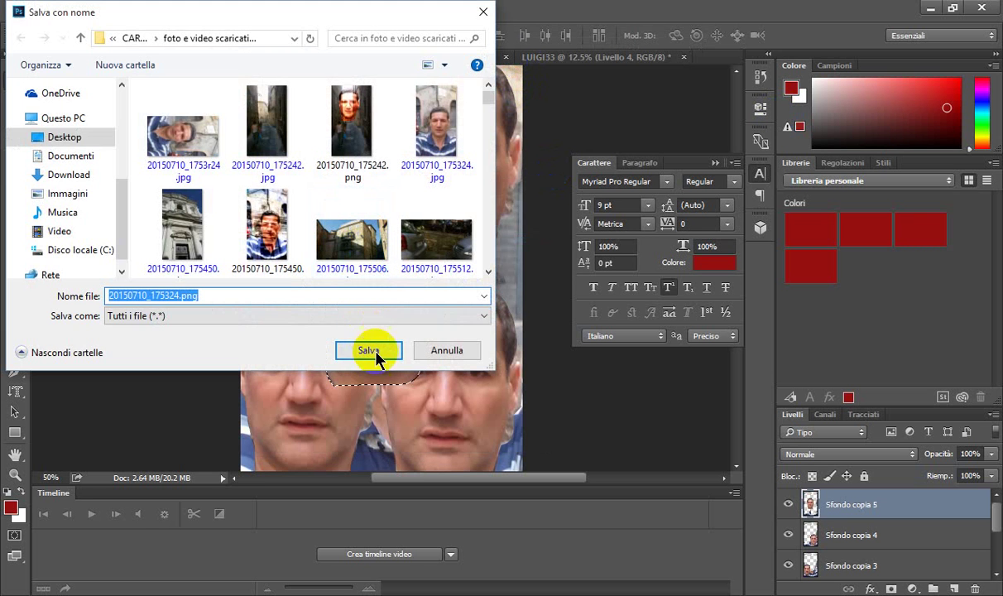
{"action": "left_click", "coordinate": [376, 352]}
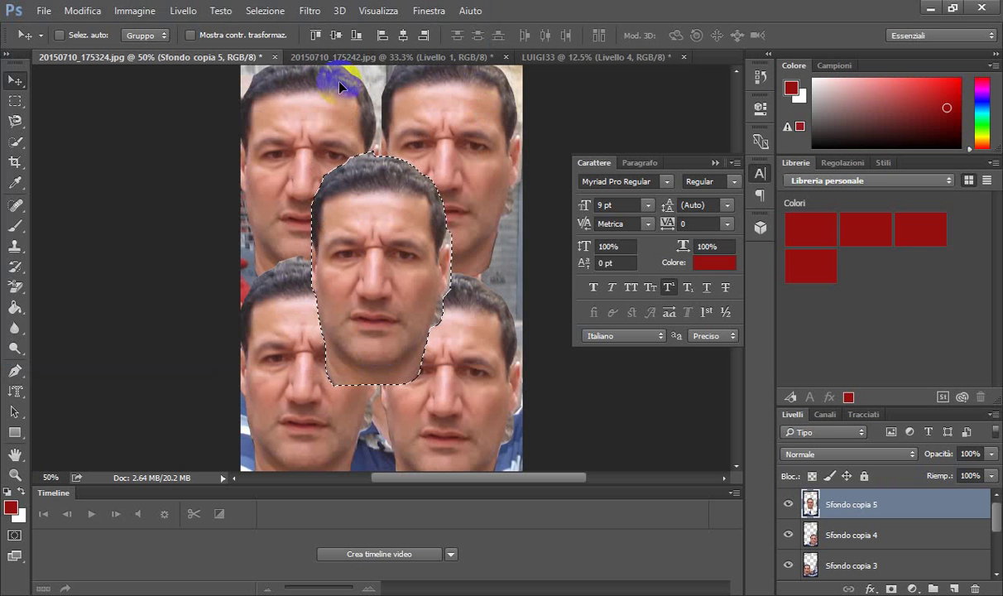
Close the selfie and LUIGI33 documents without saving, then begin closing the alley photo.
{"action": "left_click", "coordinate": [274, 57]}
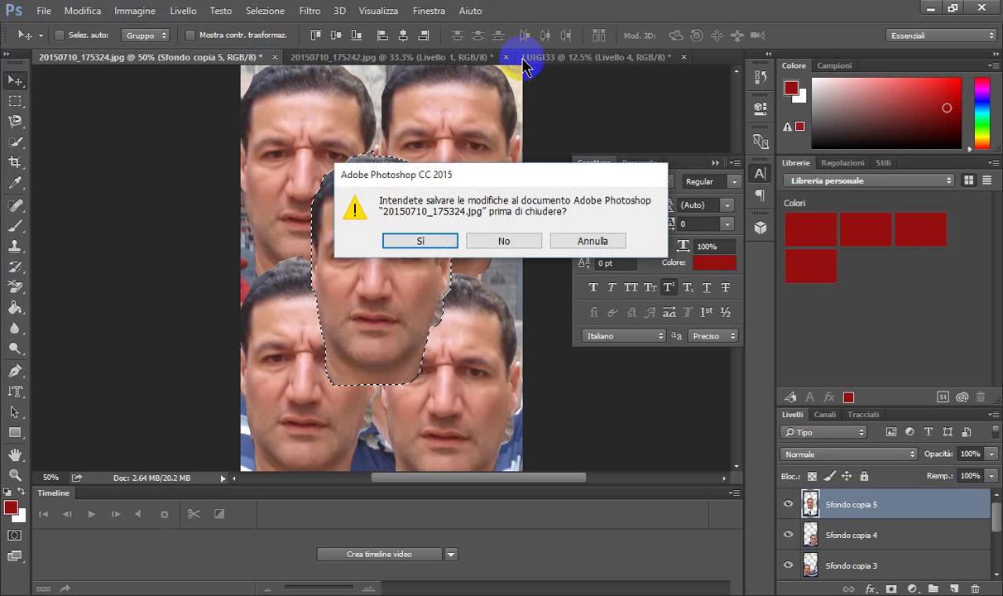
{"action": "left_click", "coordinate": [510, 238]}
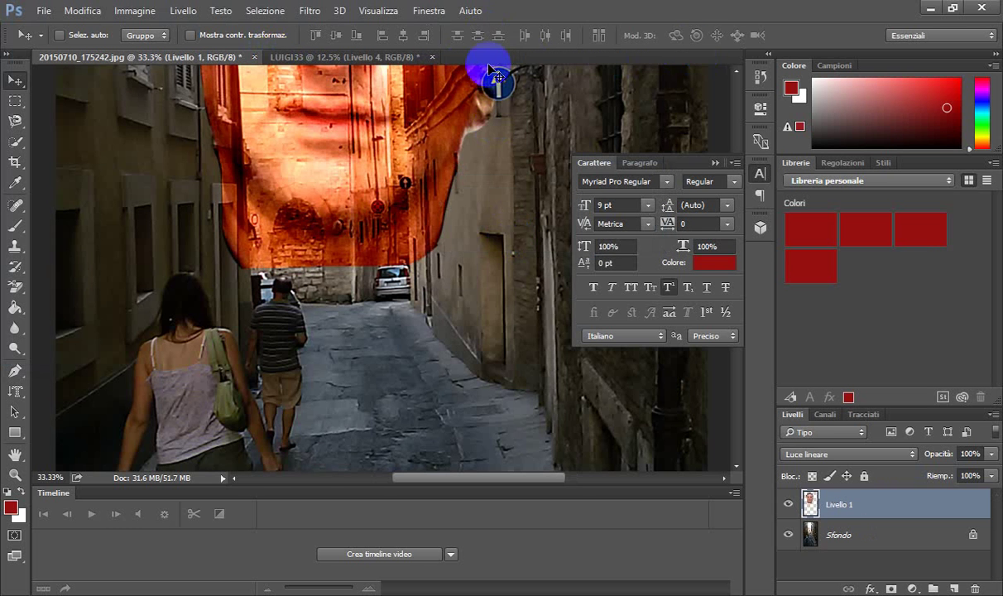
{"action": "left_click", "coordinate": [431, 57]}
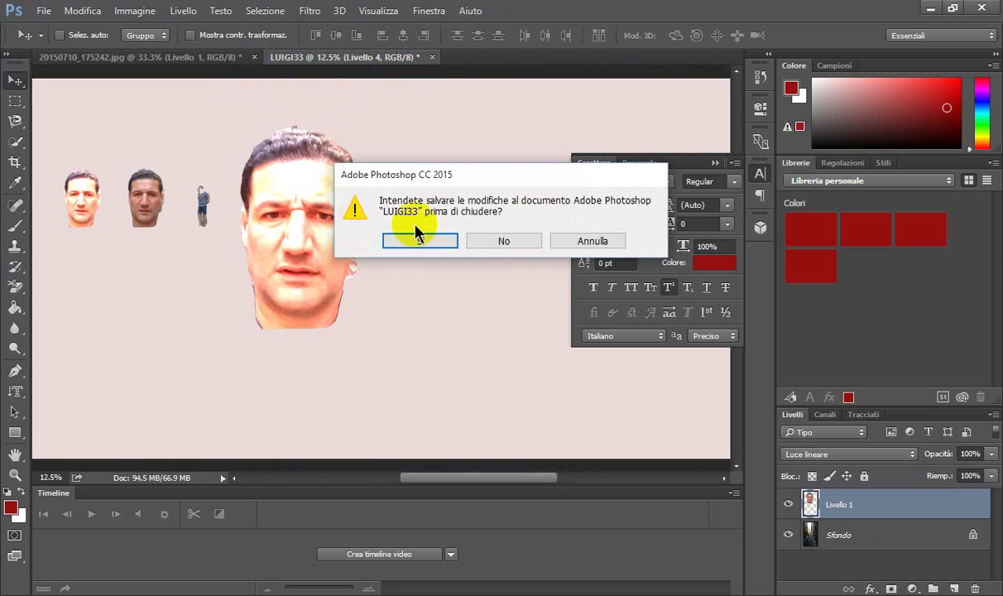
{"action": "left_click", "coordinate": [506, 240]}
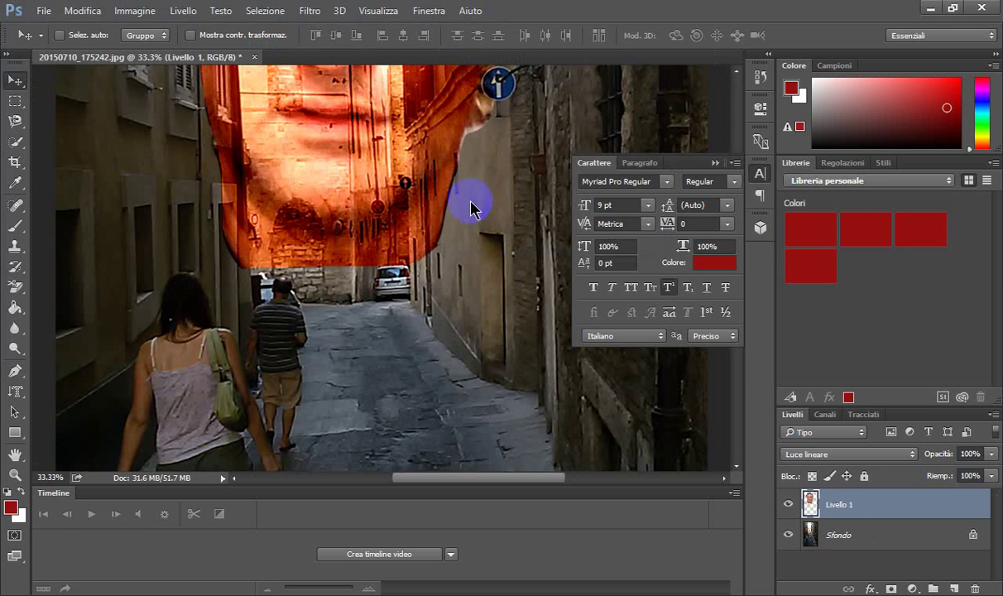
{"action": "left_click", "coordinate": [255, 57]}
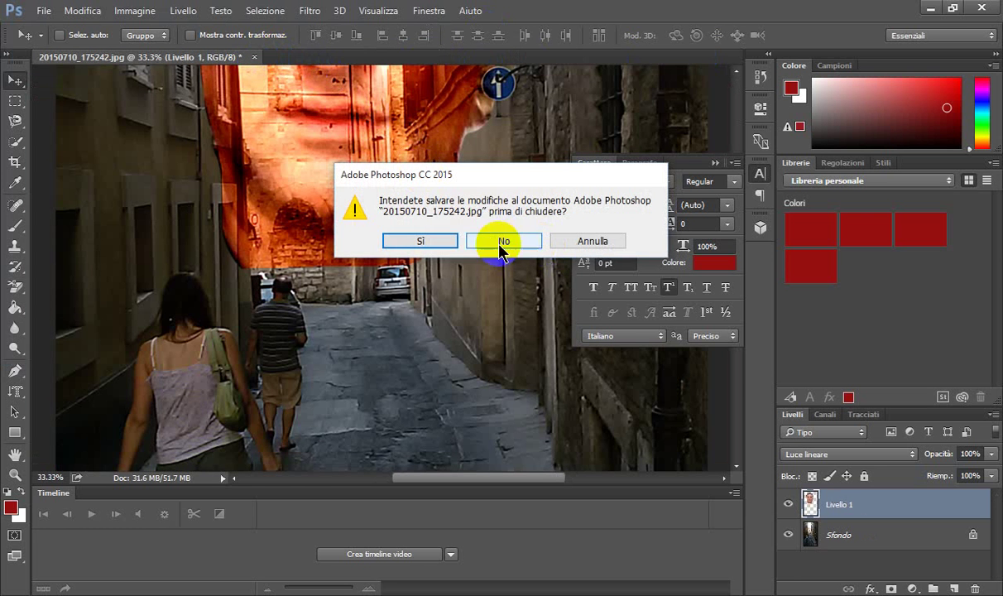
Keep the alley photo open and quick-export it as 20150710_175242.png, overwriting the existing file.
{"action": "left_click", "coordinate": [589, 241]}
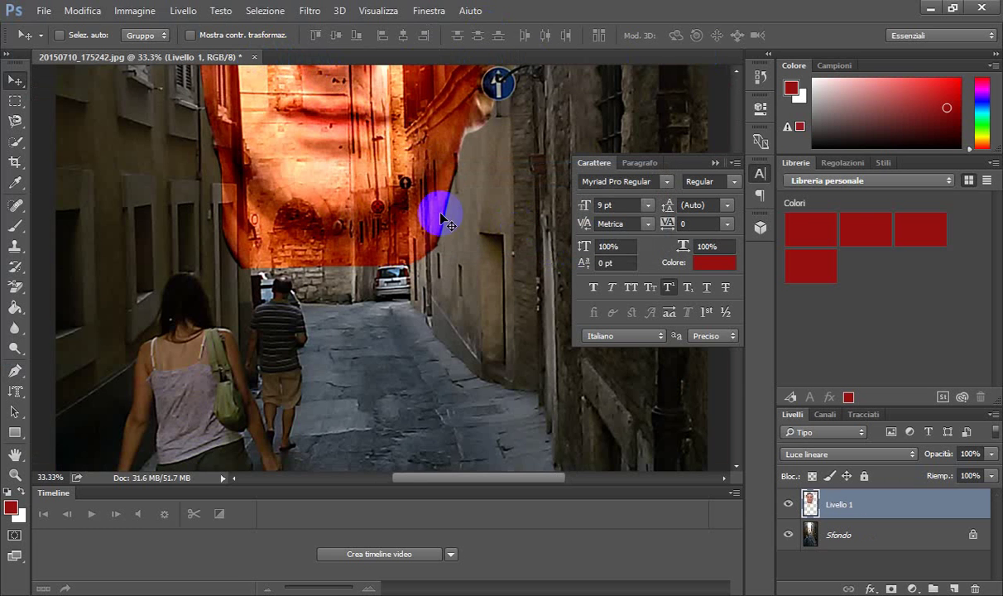
{"action": "scroll", "coordinate": [443, 219], "scroll_direction": "up", "scroll_amount": 2}
{"action": "scroll", "coordinate": [441, 209], "scroll_direction": "up", "scroll_amount": 2}
{"action": "scroll", "coordinate": [441, 208], "scroll_direction": "up", "scroll_amount": 2}
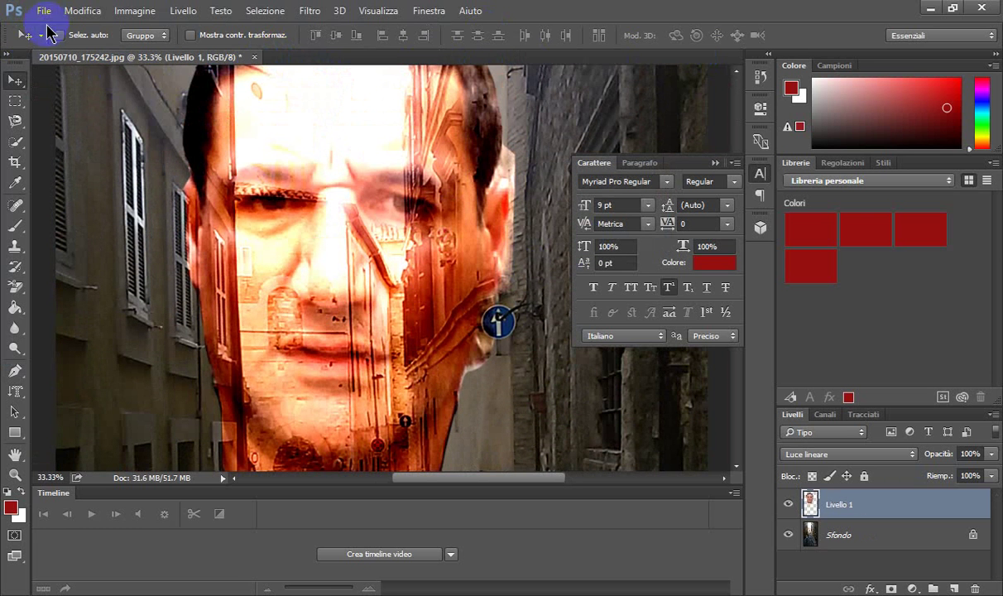
{"action": "right_click", "coordinate": [129, 176]}
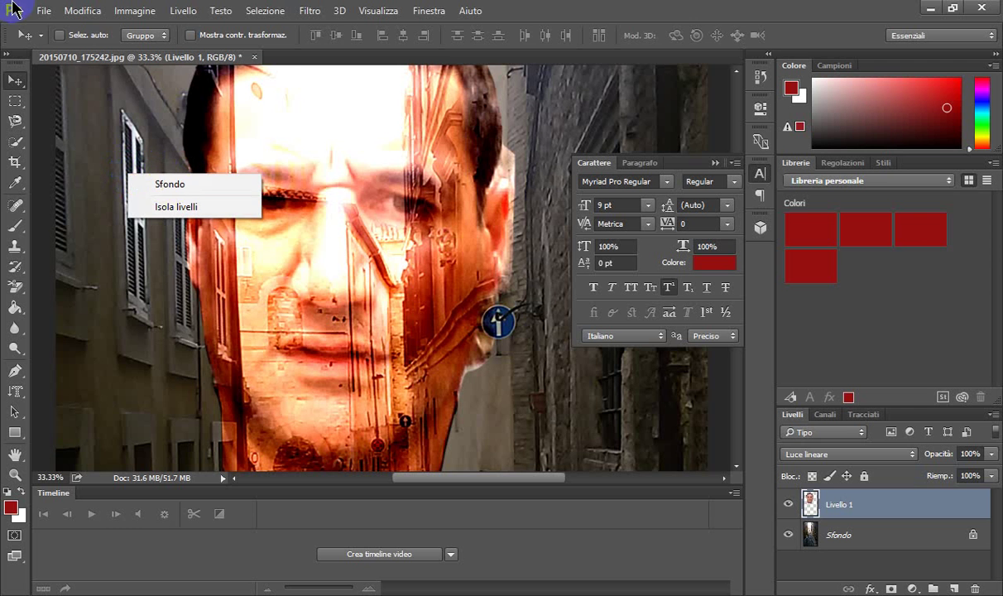
{"action": "left_click", "coordinate": [40, 14]}
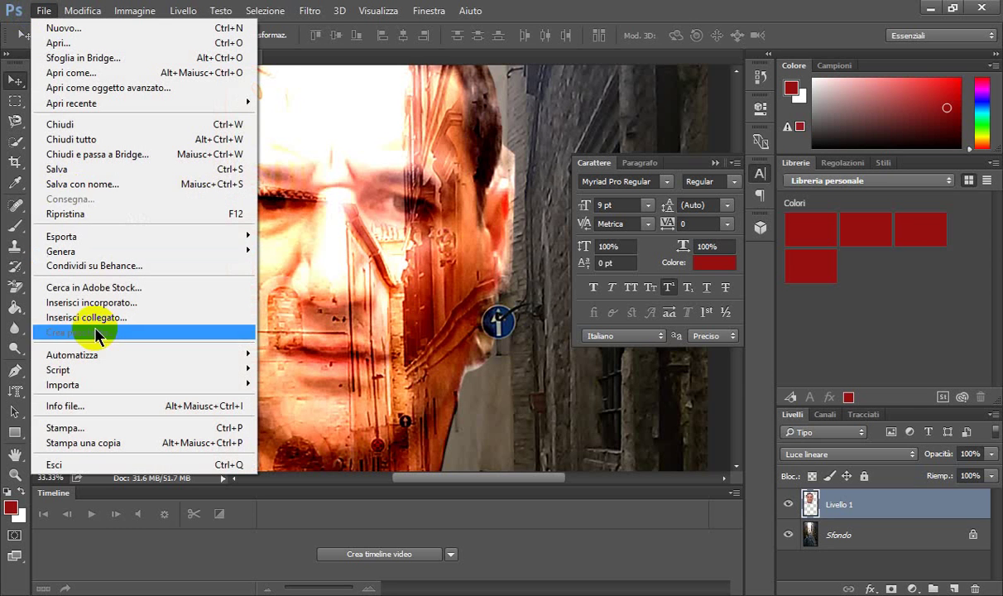
{"action": "mouse_move", "coordinate": [140, 236]}
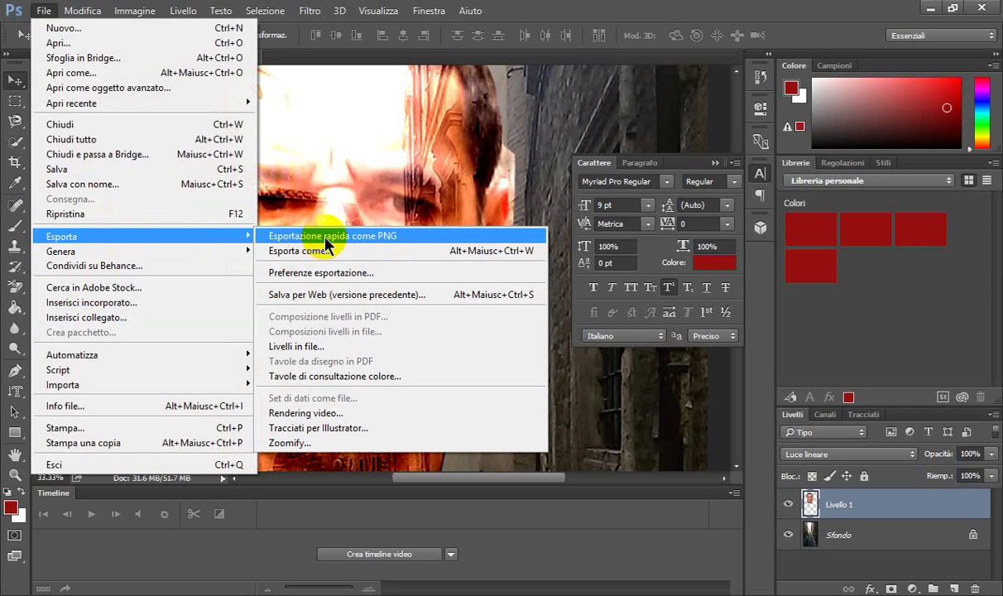
{"action": "left_click", "coordinate": [322, 237]}
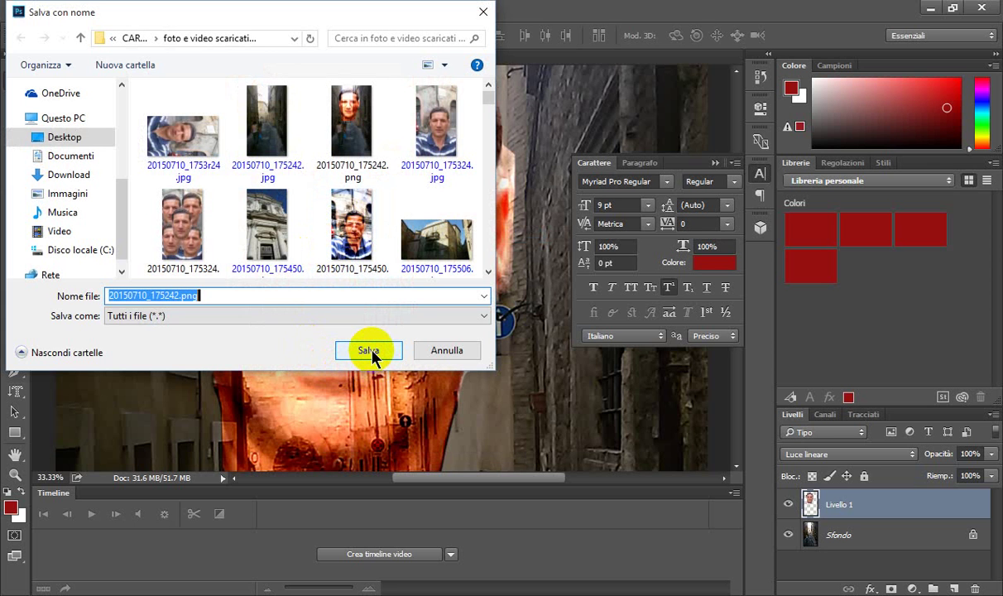
{"action": "left_click", "coordinate": [369, 351]}
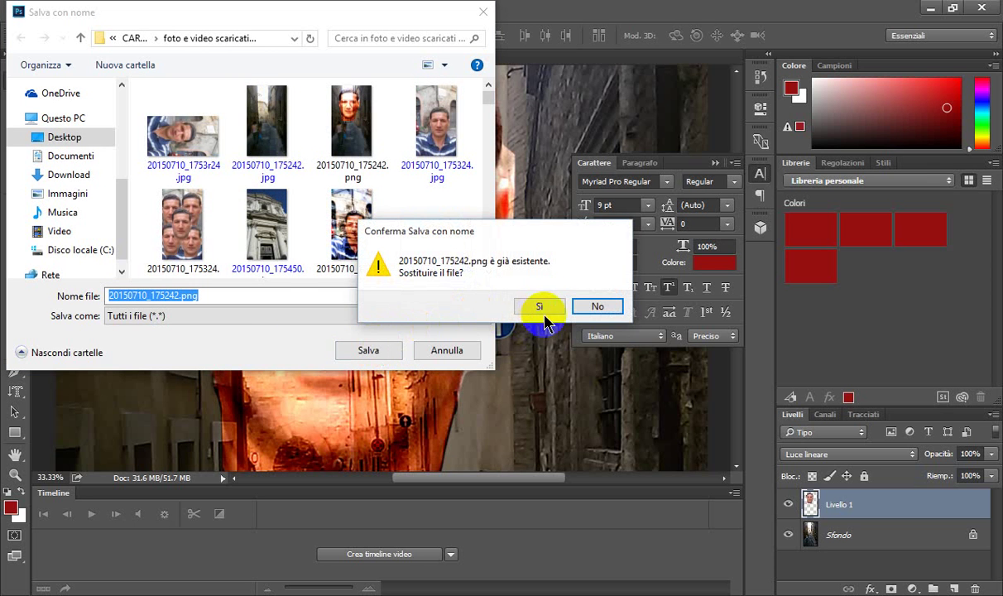
{"action": "left_click", "coordinate": [542, 306]}
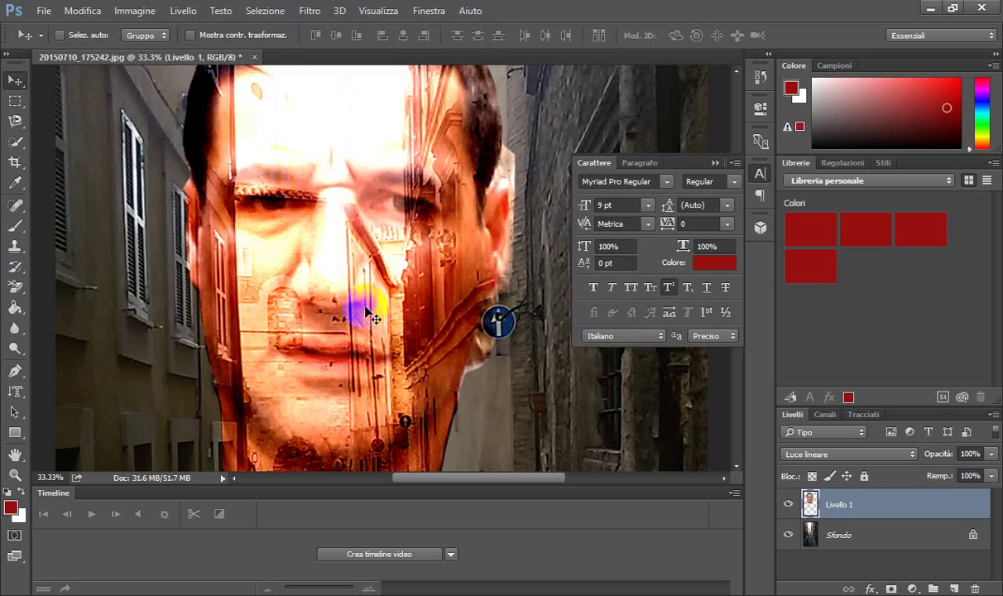